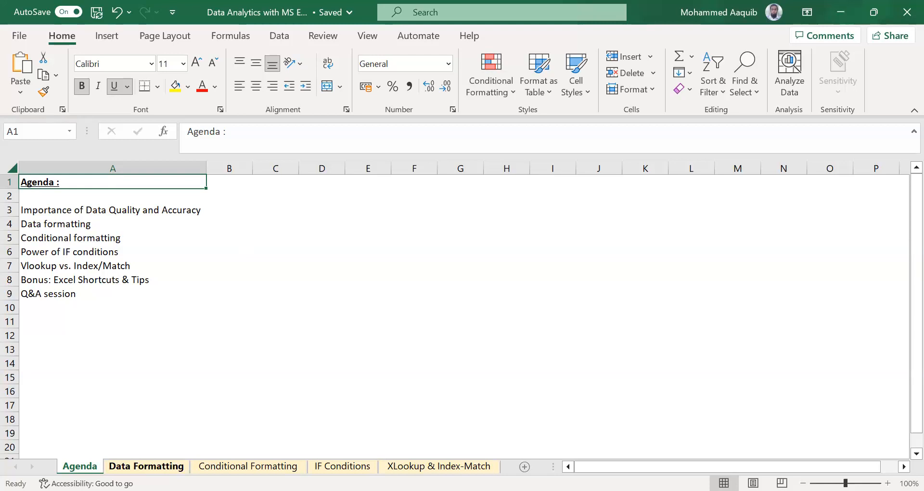
Open the Data Formatting sheet and go to the 2014 heading of the Assets table
key("ctrl+Page_Down")
left_click(556, 239)
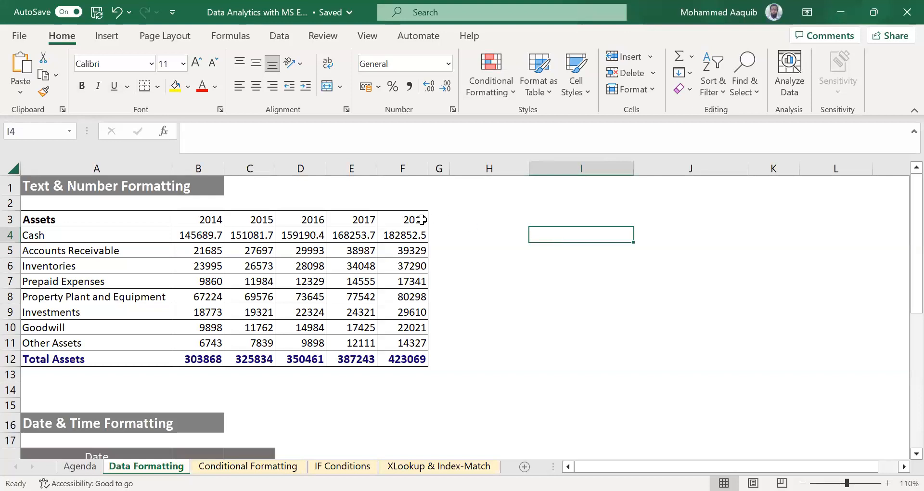
left_click(212, 224)
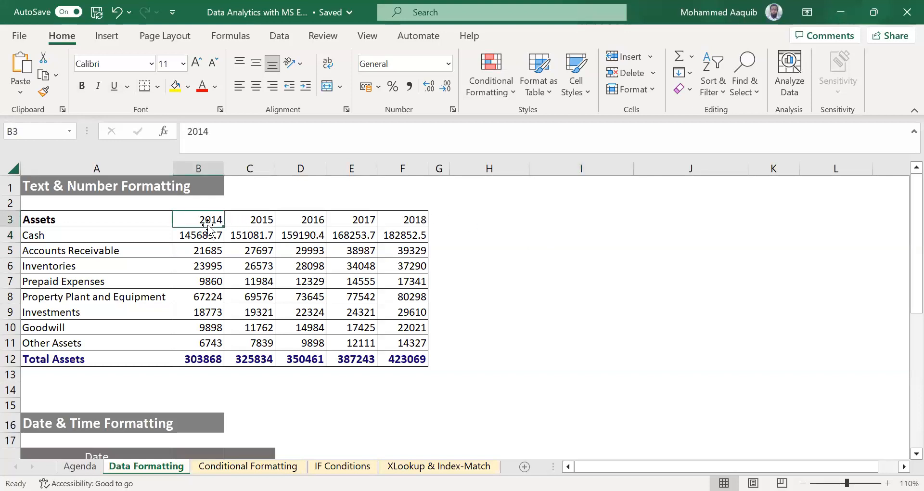
Make the Assets table's header row A3:F3 bold and centre it both vertically and horizontally
key("Left")
key("Down")
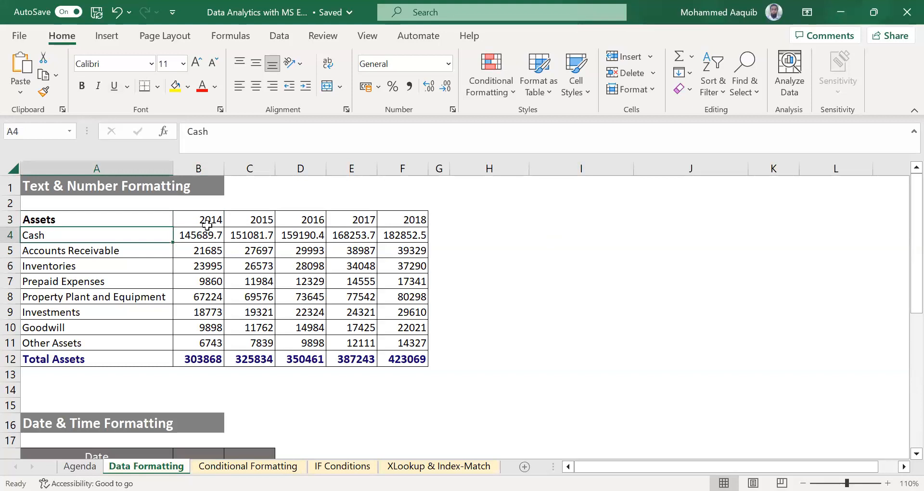
key("Up")
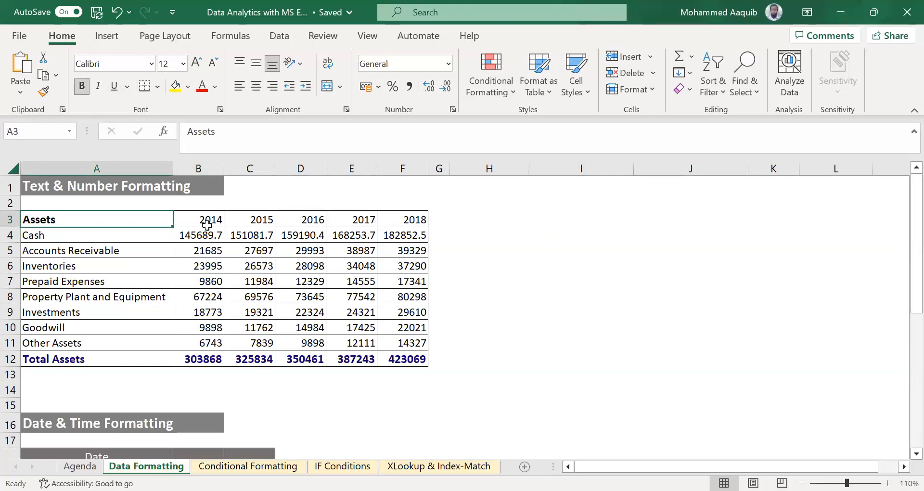
key("ctrl+shift+Right")
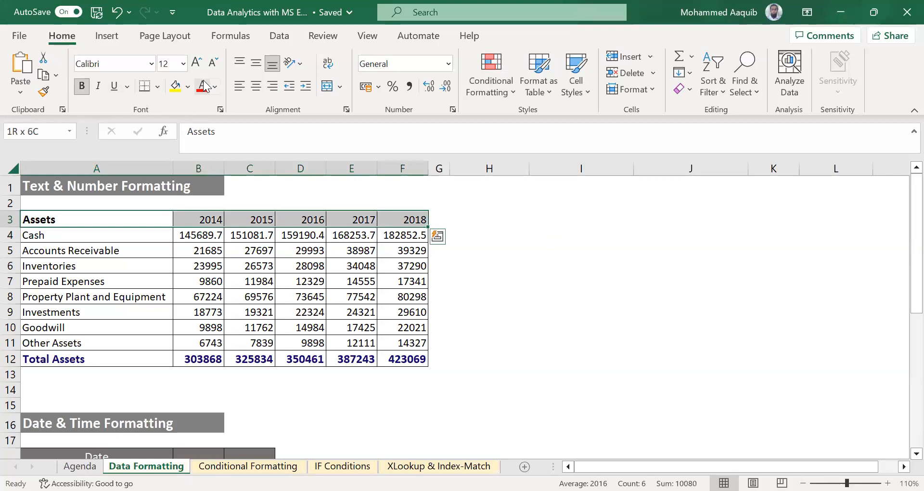
key("ctrl+b")
key("ctrl+b")
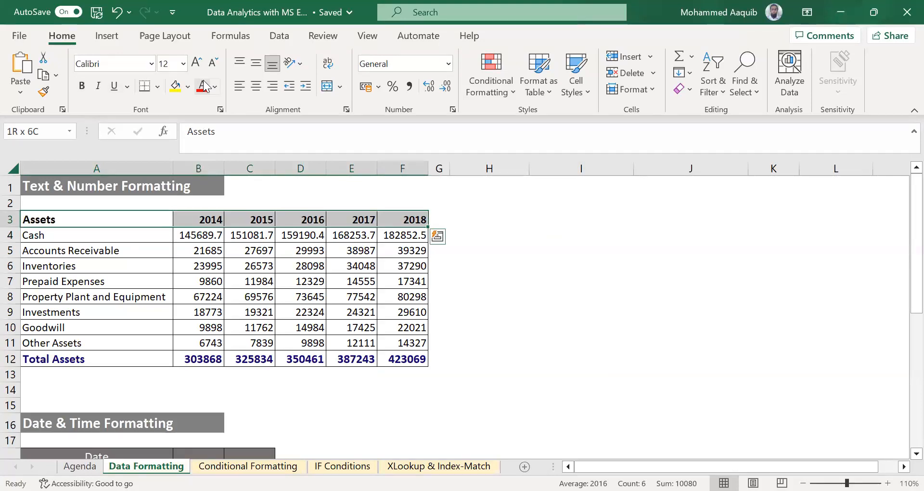
left_click(260, 61)
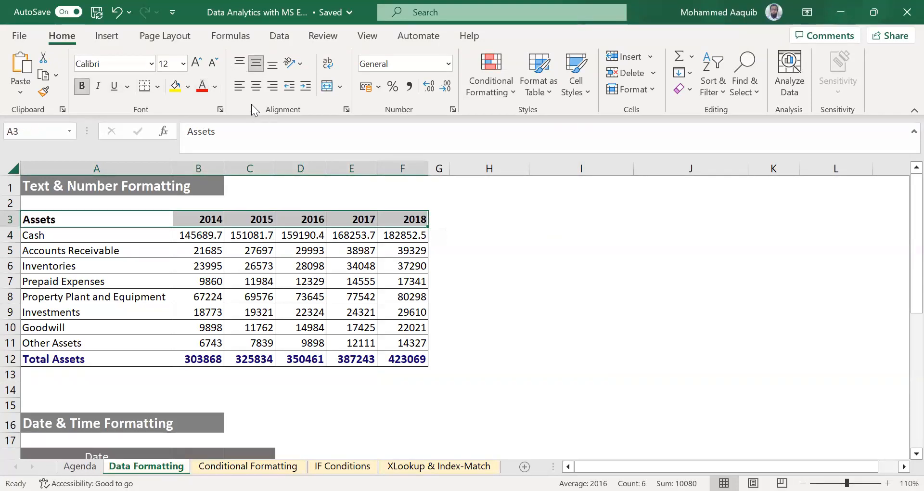
left_click(255, 90)
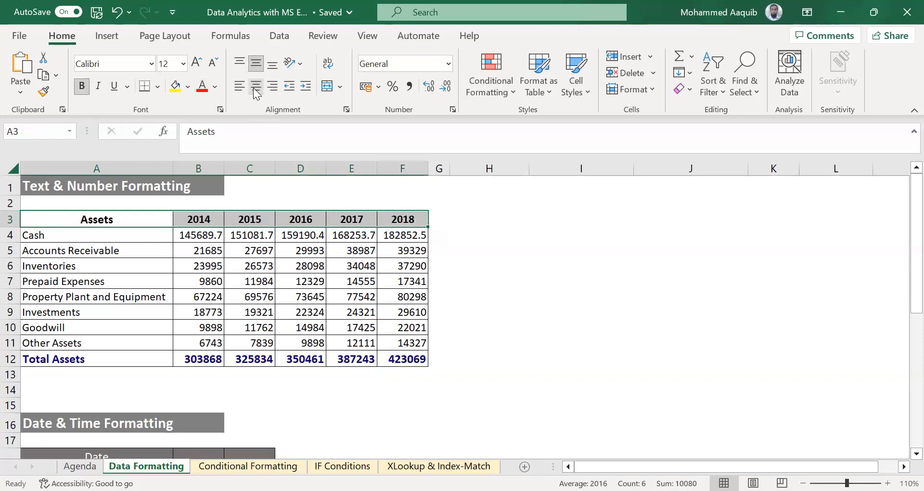
Insert thousands separators in the 2014 Cash value in B4 so it is entered as 1,45,689.7246
left_click(195, 231)
key("Down")
key("Left")
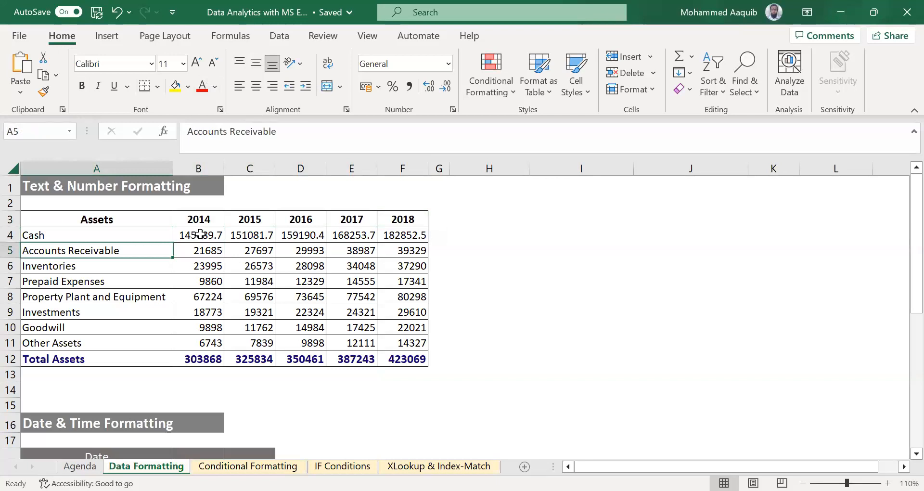
left_click(200, 234)
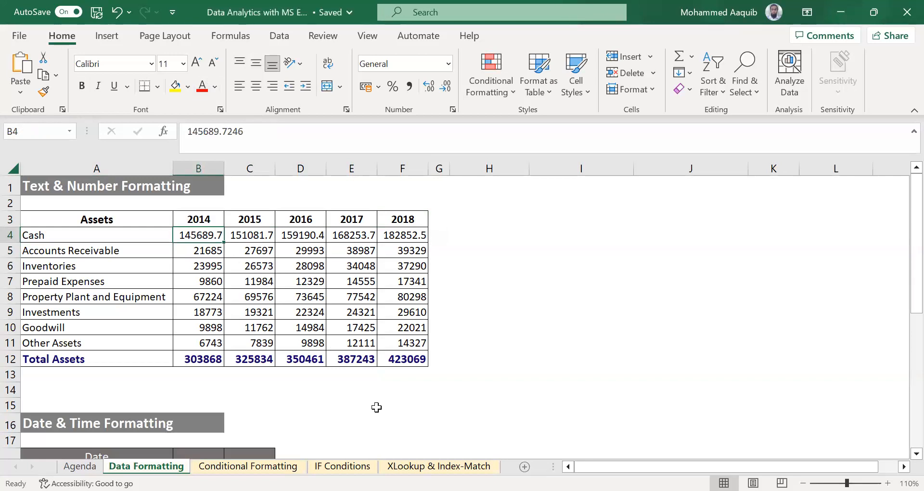
left_click(207, 137)
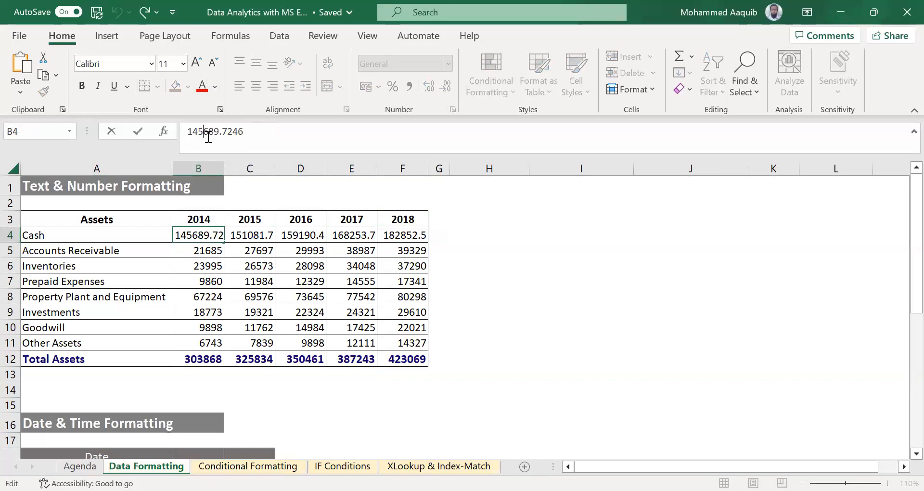
type(",")
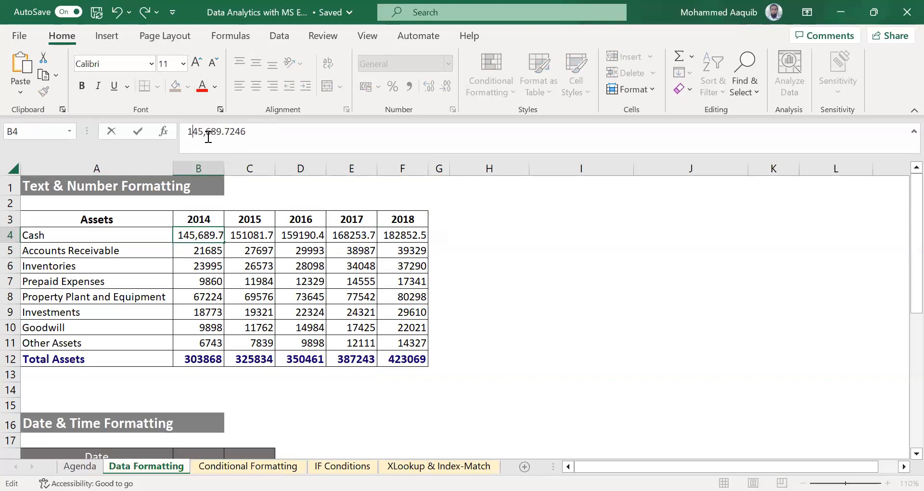
key("Left")
key("Left")
key("Left")
type(",")
key("Return")
key("Up")
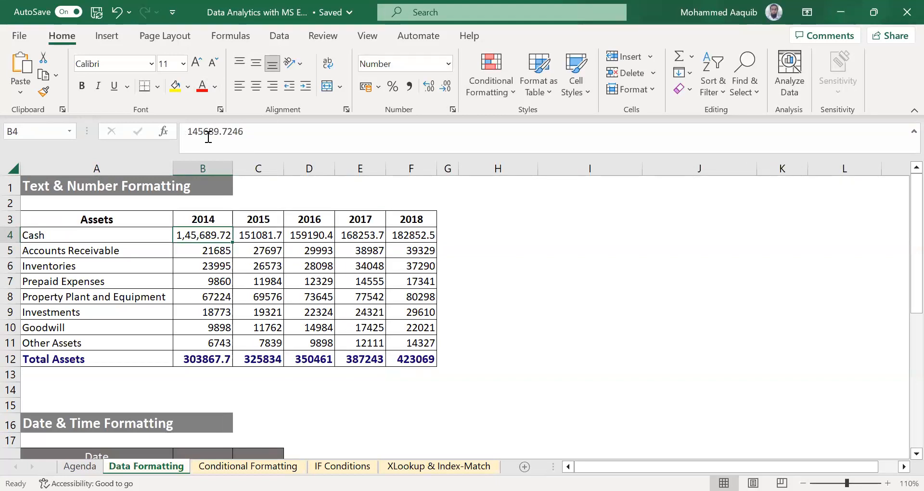
Copy cell B4 and paste only its formatting onto all asset figures in B4:F11, leaving out the Total Assets row
key("ctrl+c")
key("ctrl+shift+Down")
key("shift+Up")
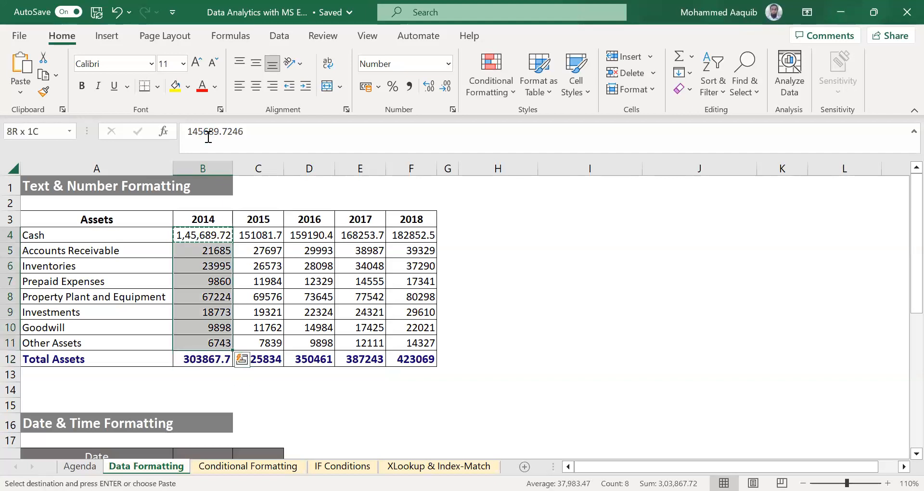
key("ctrl+shift+Right")
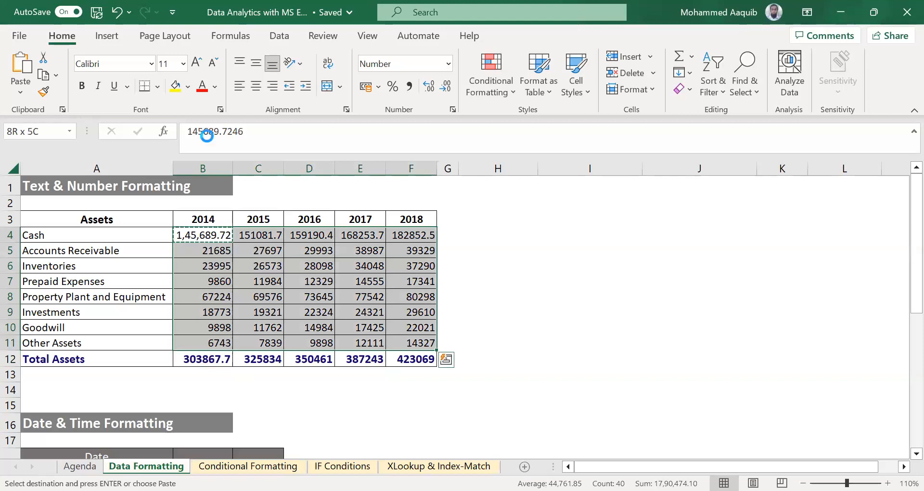
key("ctrl+alt+v")
key("t")
key("Return")
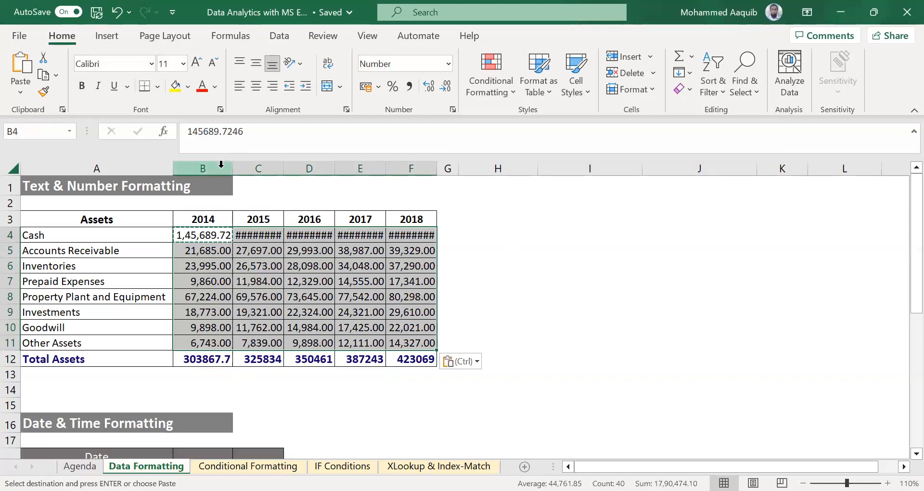
Widen columns B through F to one equal width that fits the figures, and clear the copy selection
left_click(220, 167)
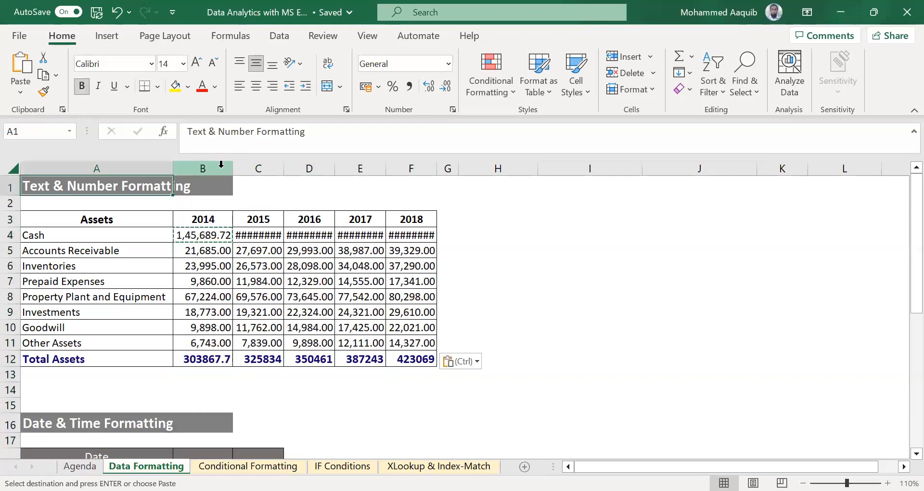
left_click_drag(217, 167, 392, 168)
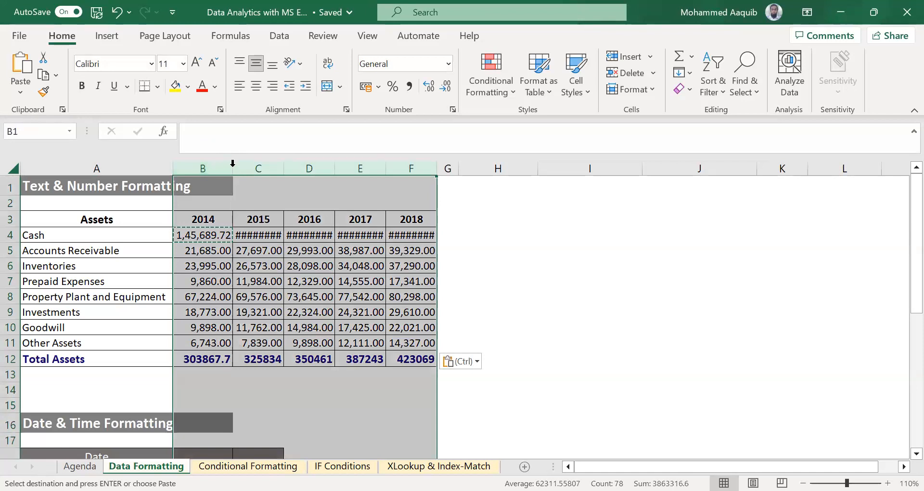
double_click(232, 166)
left_click_drag(278, 161, 251, 161)
left_click(220, 243)
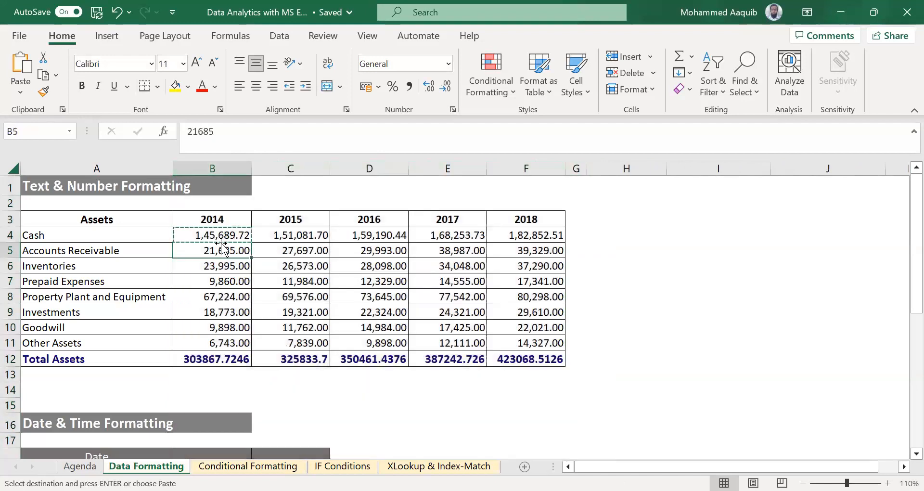
key("Escape")
left_click(221, 240)
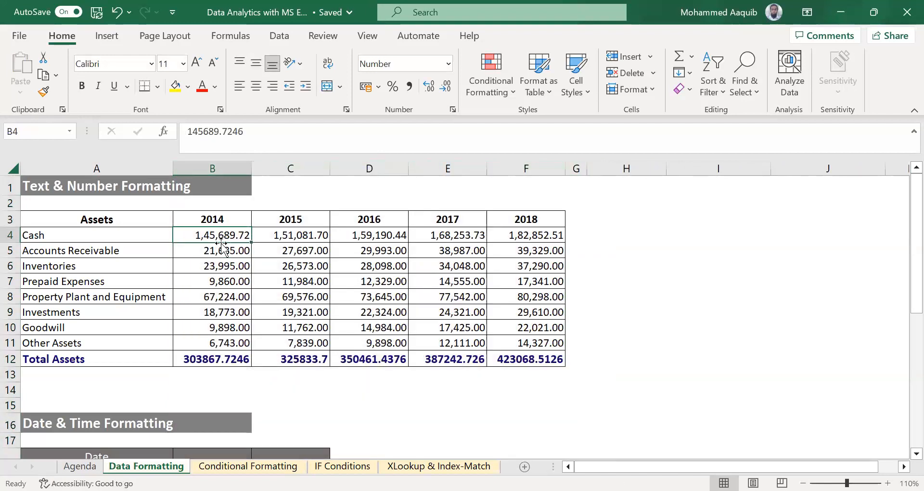
key("Up")
key("Down")
key("Down")
key("Up")
key("Down")
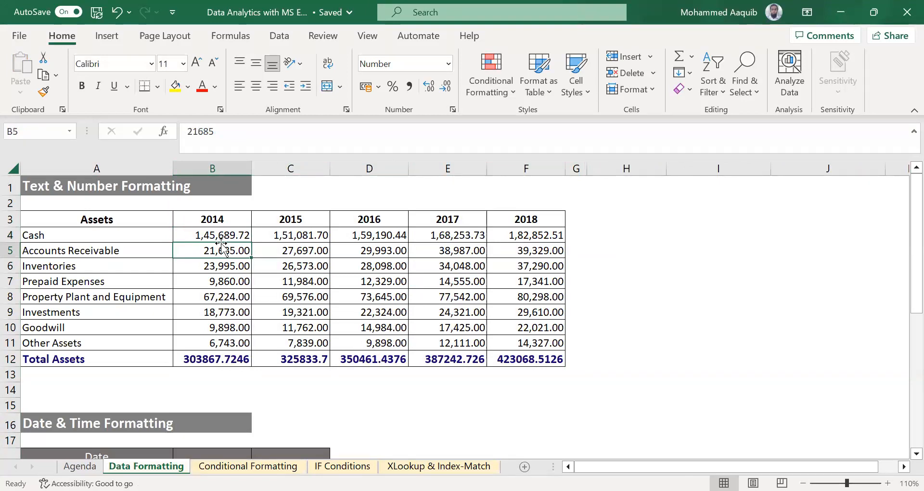
key("Up")
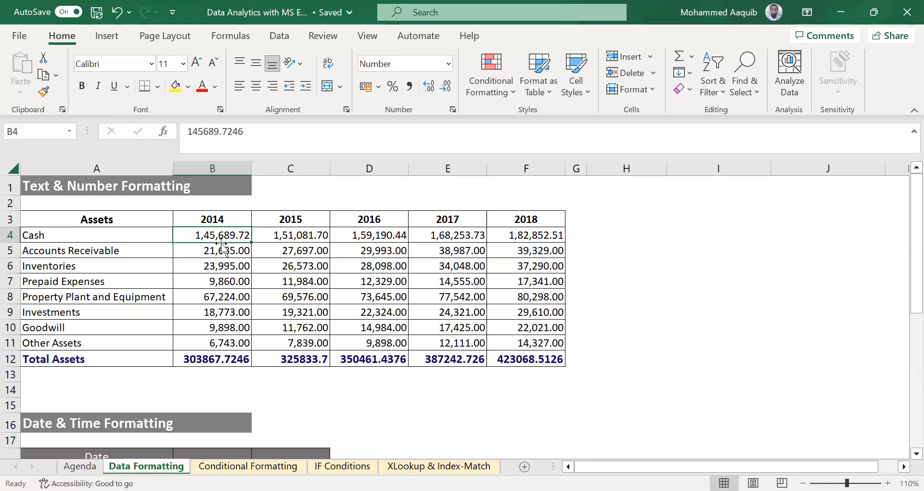
Apply the Currency number format to the asset figures in B4:F11
key("ctrl+shift+Down")
key("shift+Up")
key("ctrl+shift+Right")
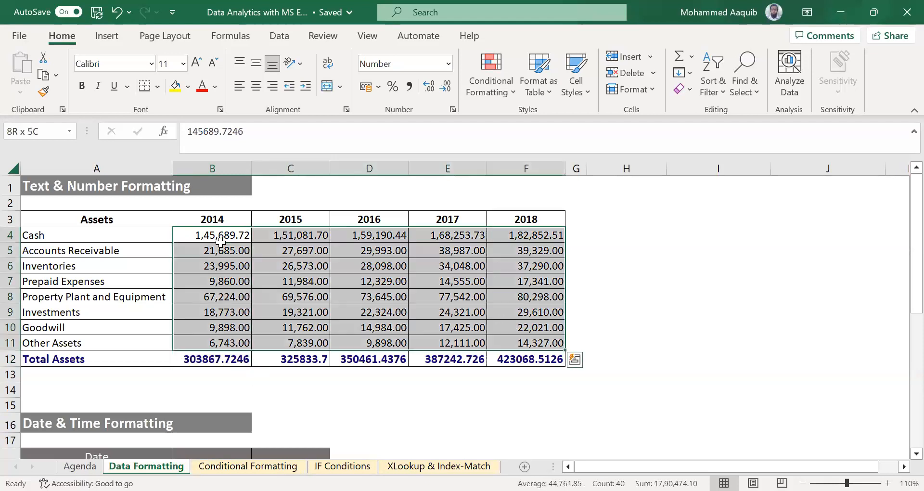
left_click(449, 64)
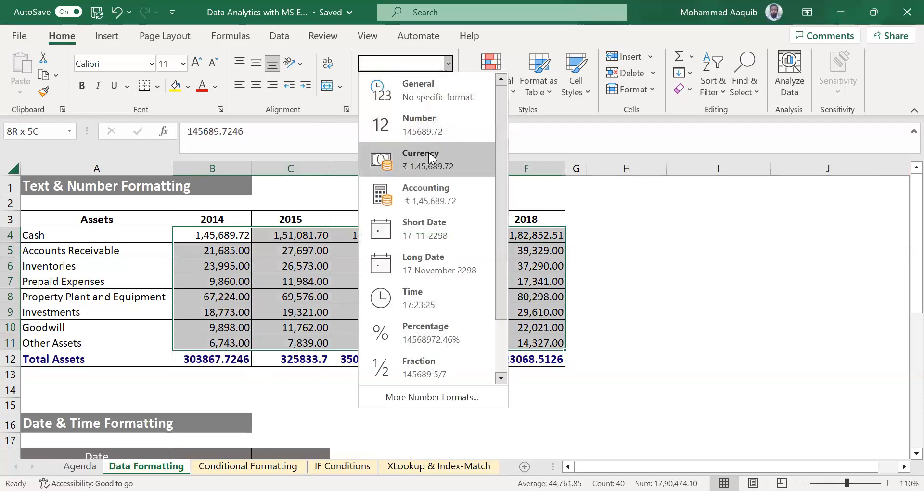
left_click(437, 154)
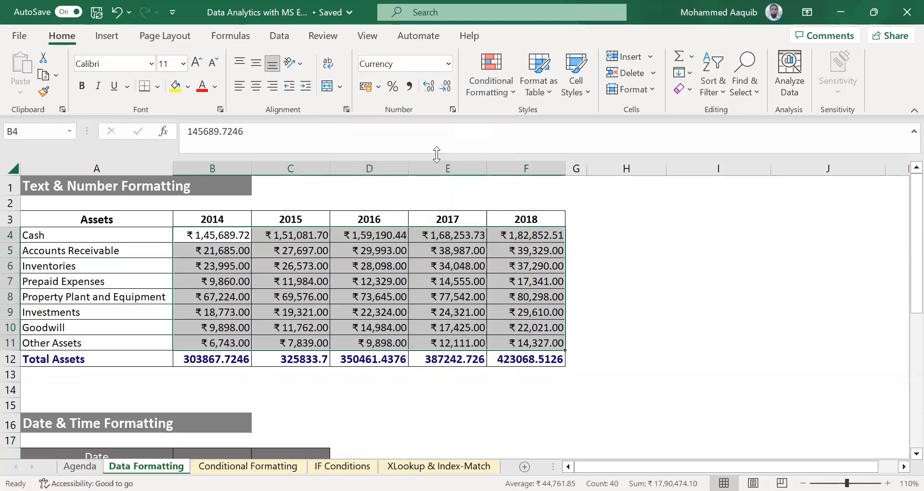
left_click(346, 282)
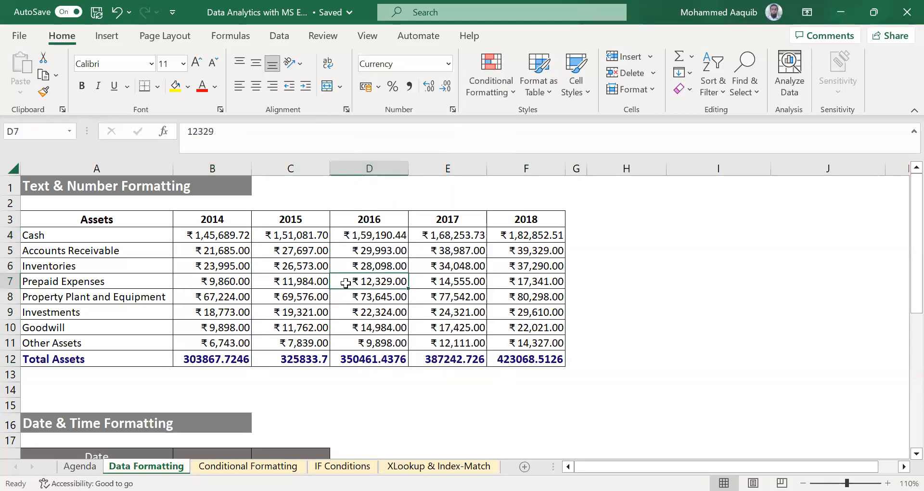
left_click(643, 299)
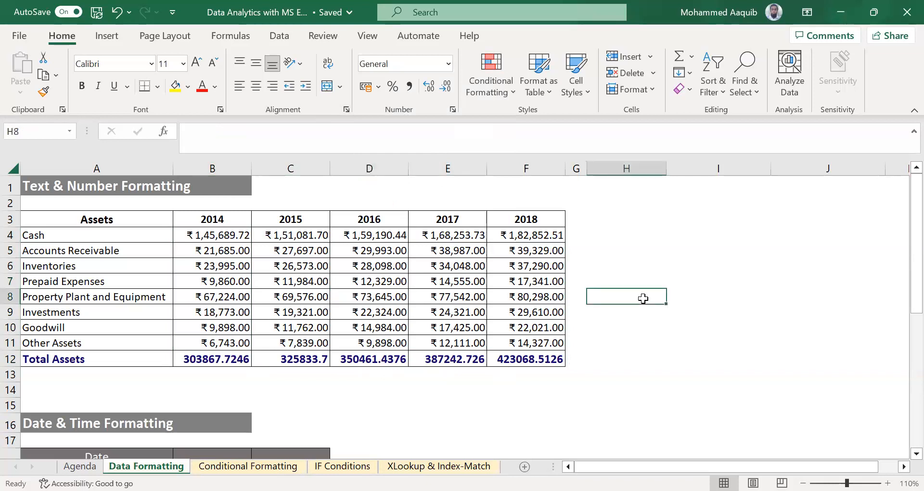
key("Up")
key("Up")
key("Up")
key("Up")
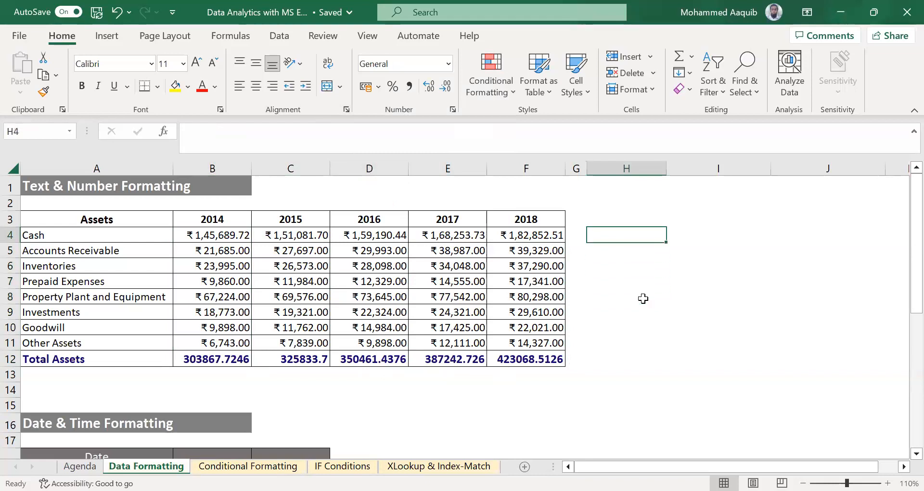
key("Left")
key("Left")
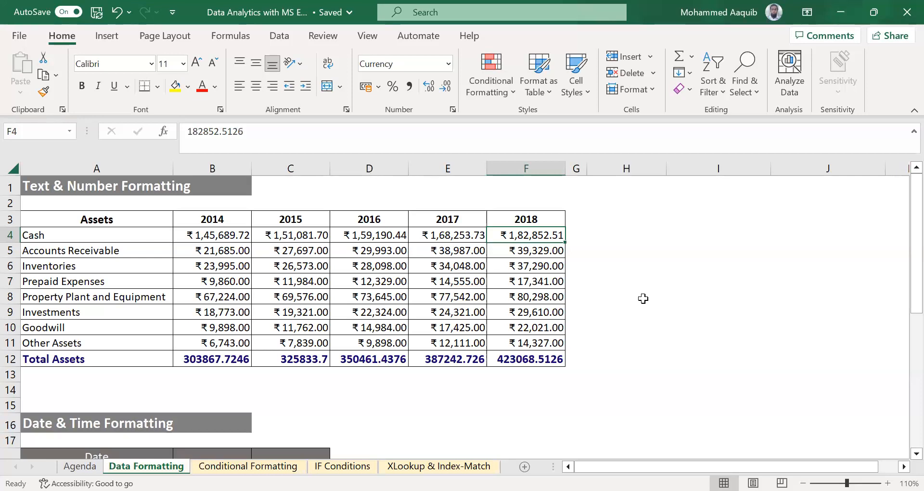
key("Right")
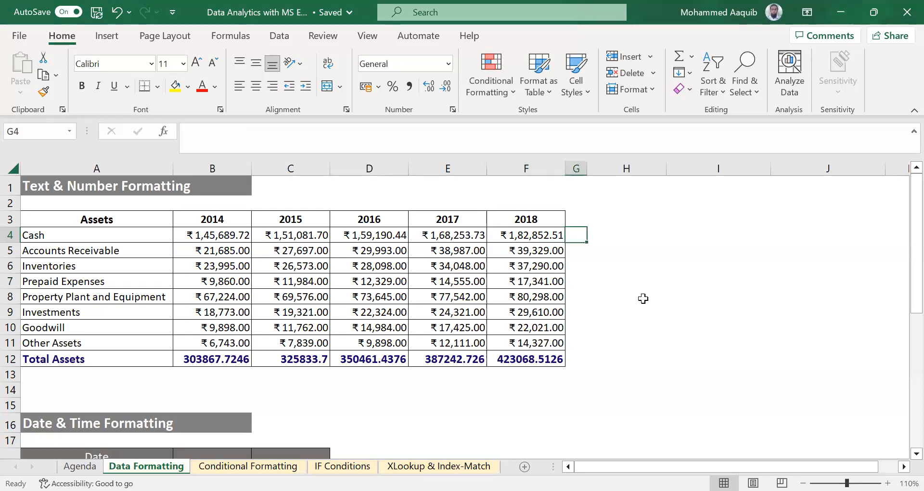
key("Right")
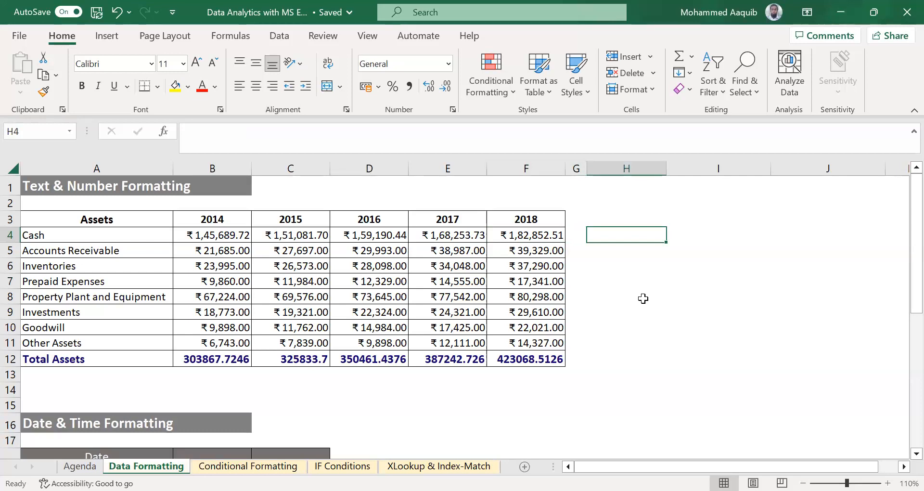
key("Left")
key("Left")
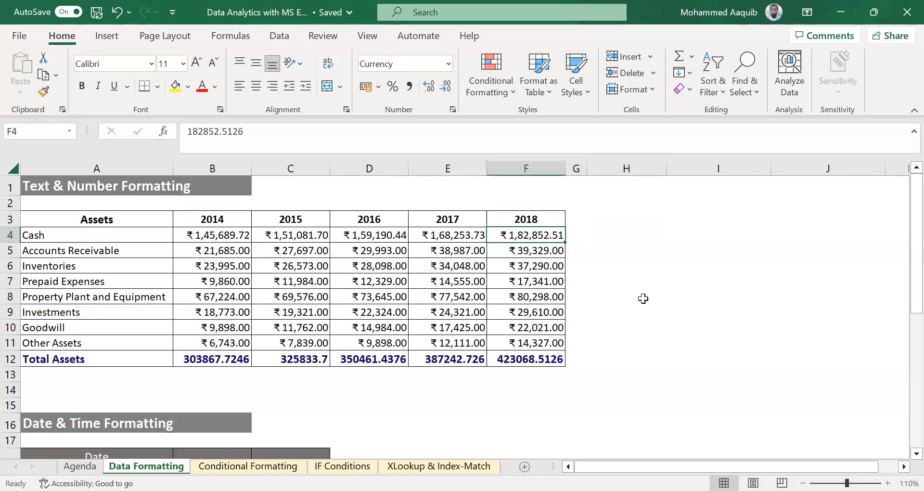
key("Left")
key("Left")
key("Home")
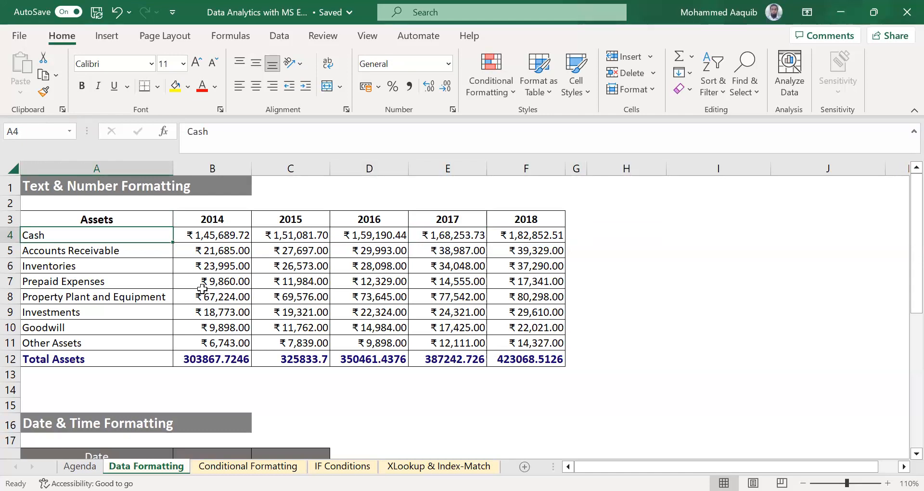
Indent the asset labels in A5:A11, from Accounts Receivable through Other Assets, by two levels
key("Down")
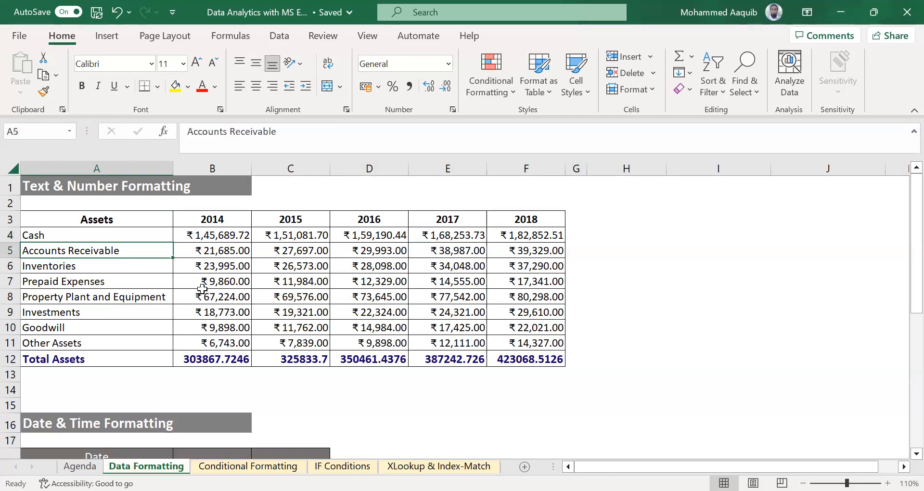
key("shift+Down")
key("shift+Down")
key("shift+Down")
key("shift+Down")
key("shift+Down")
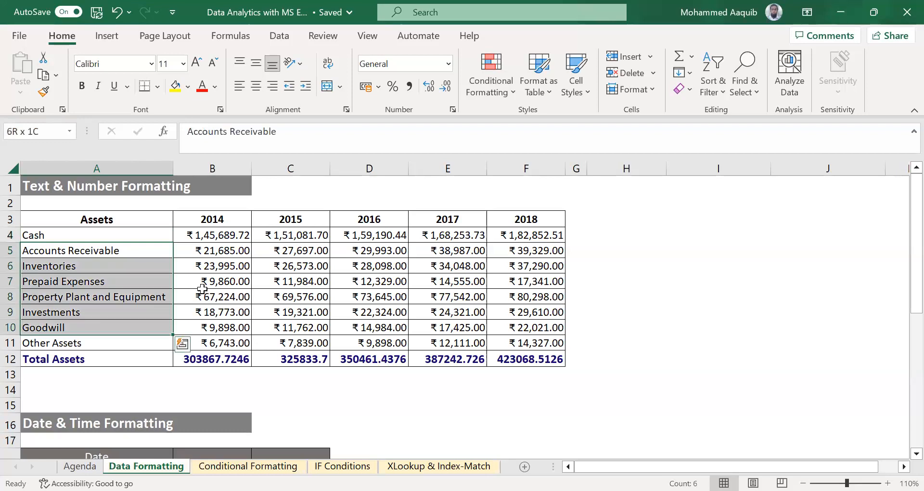
key("shift+Down")
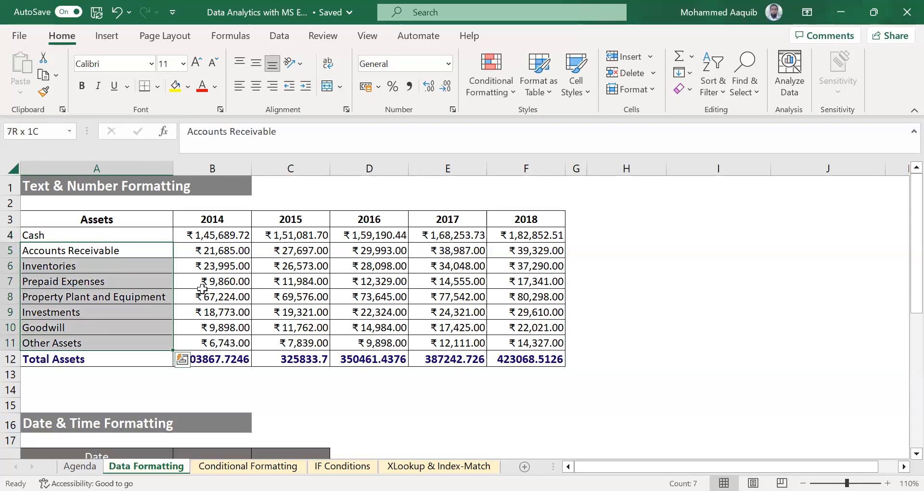
key("Up")
key("Down")
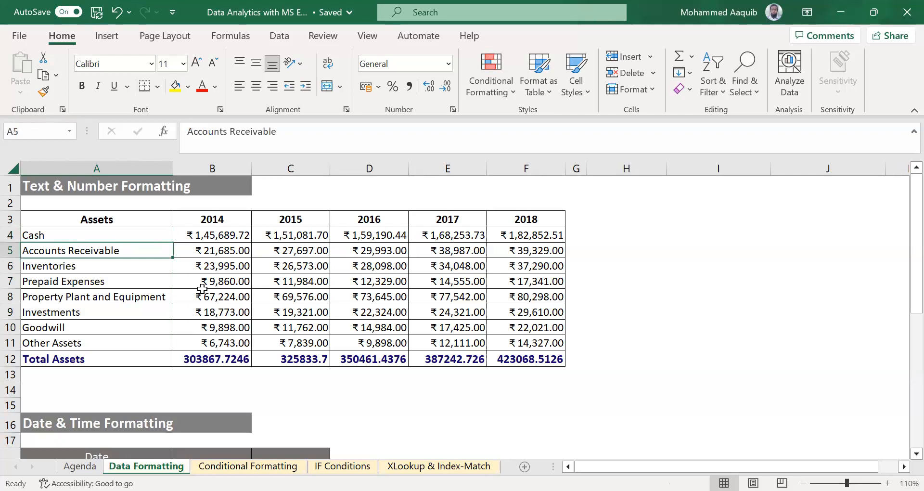
key("shift+Down")
key("shift+Down")
key("shift+Down")
key("shift+Down")
key("shift+Down")
key("shift+Down")
key("shift+Down")
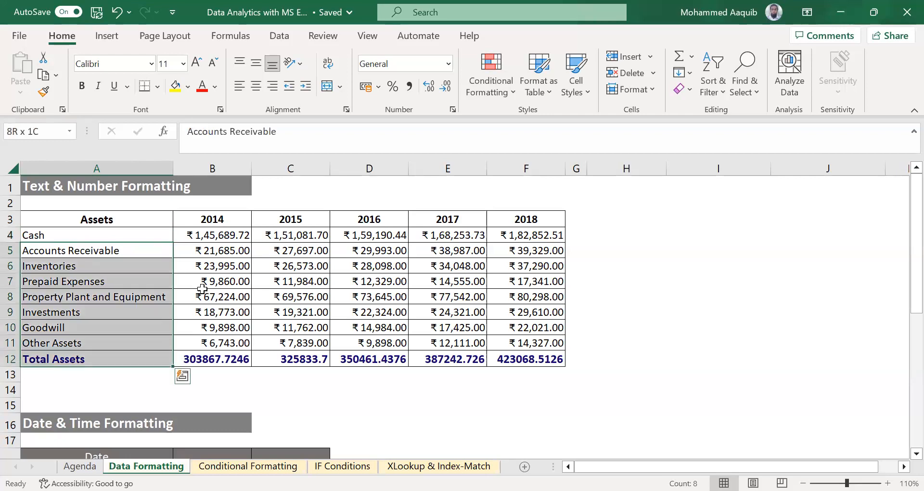
key("shift+Up")
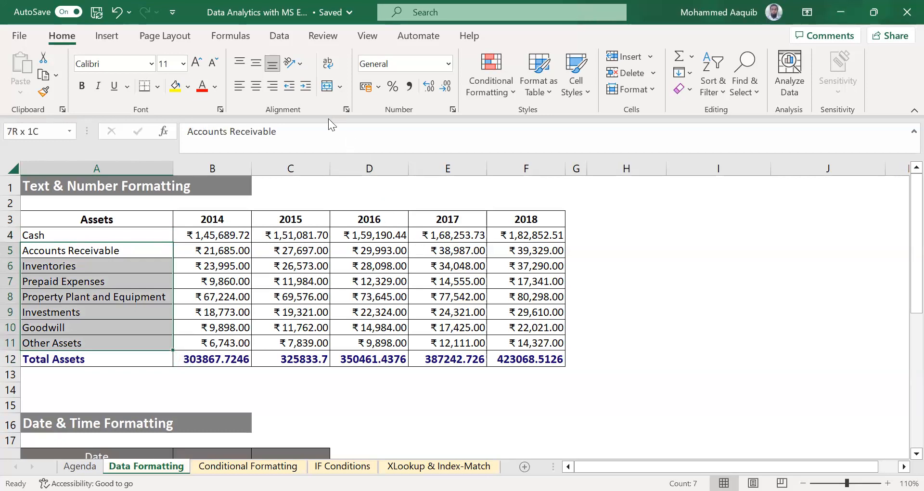
left_click(306, 86)
left_click(305, 87)
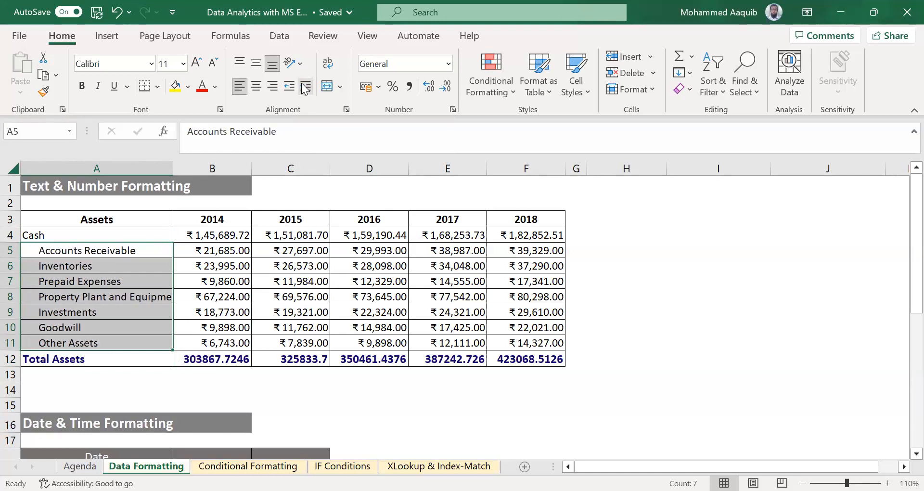
Make the Cash label in A4 bold
left_click(66, 236)
key("ctrl+b")
key("Down")
key("Up")
key("Down")
key("Up")
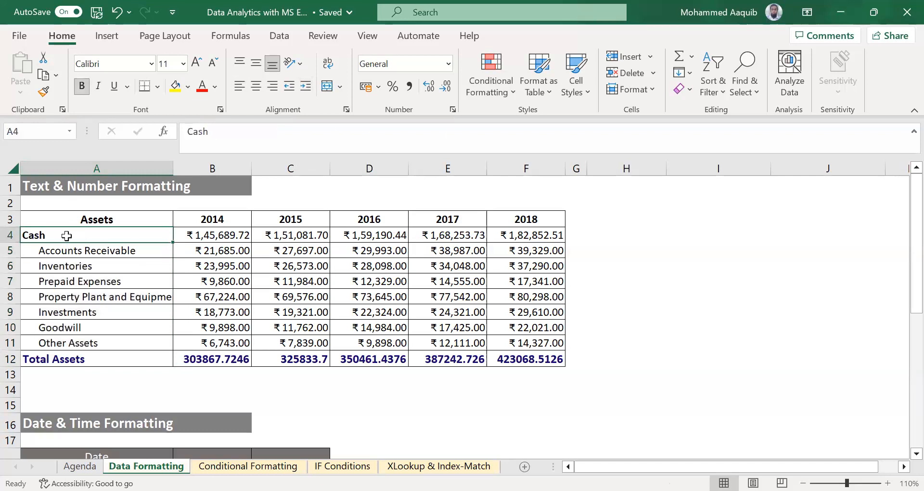
Make the indented asset labels in A5:A11 bold, leaving out the Total Assets label
key("Down")
key("ctrl+shift+Down")
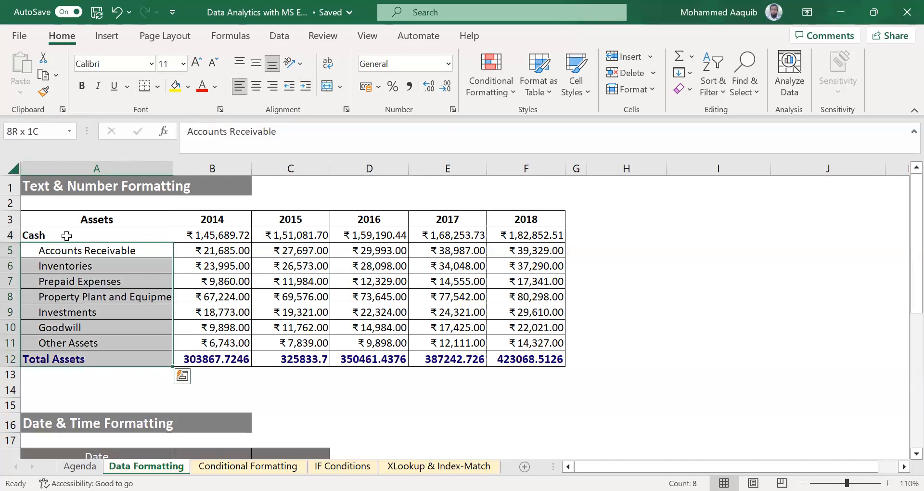
key("shift+Up")
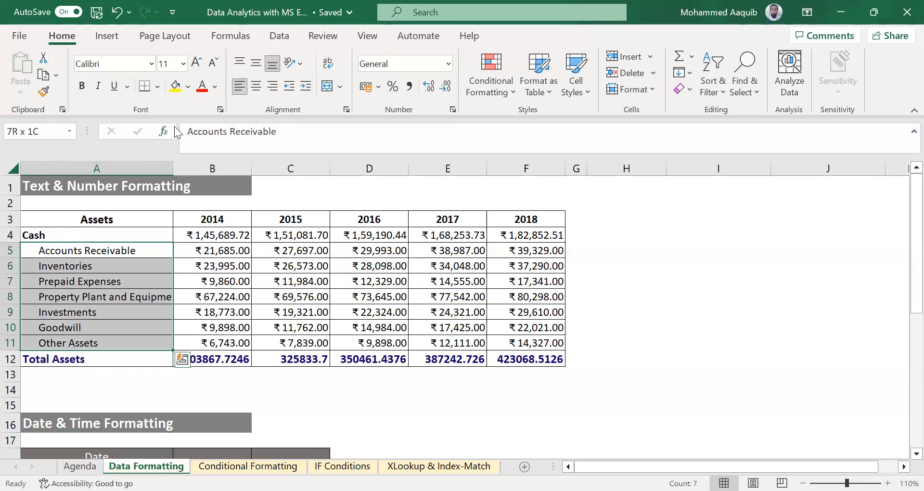
key("ctrl+b")
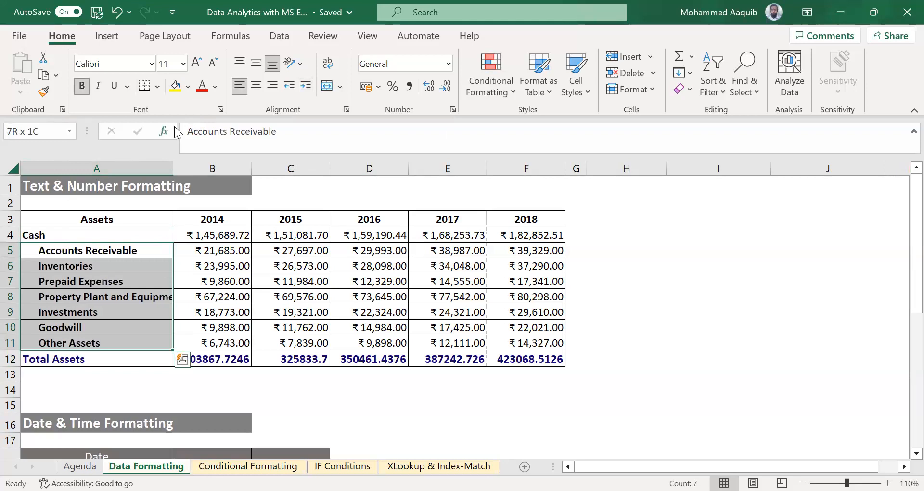
key("Up")
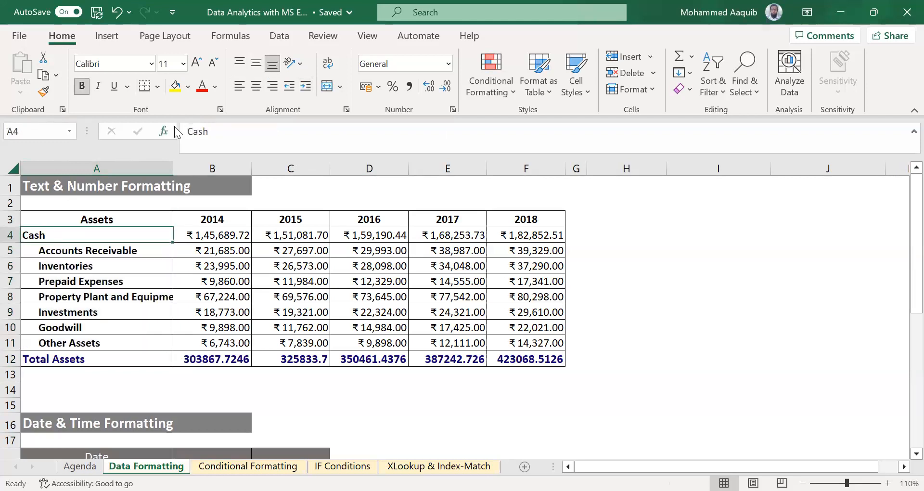
key("ctrl+shift+Down")
key("shift+Up")
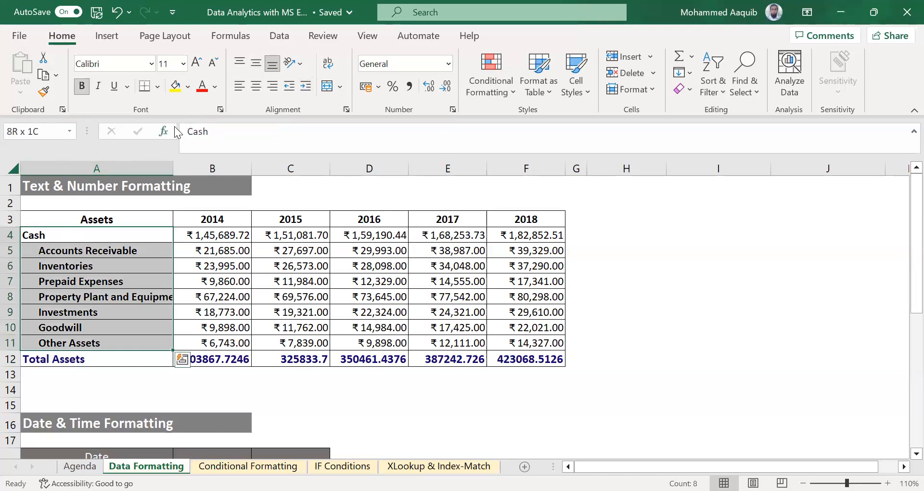
key("Up")
key("Down")
key("Down")
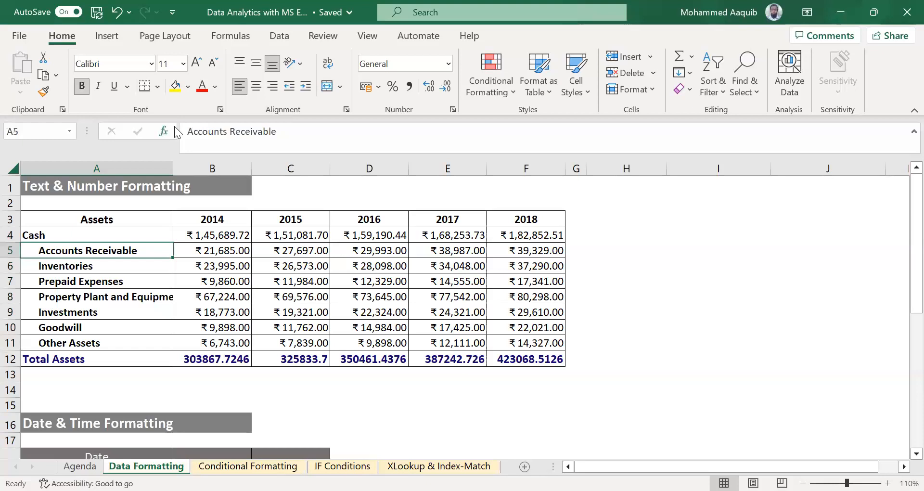
key("Up")
key("Up")
key("ctrl+shift+Down")
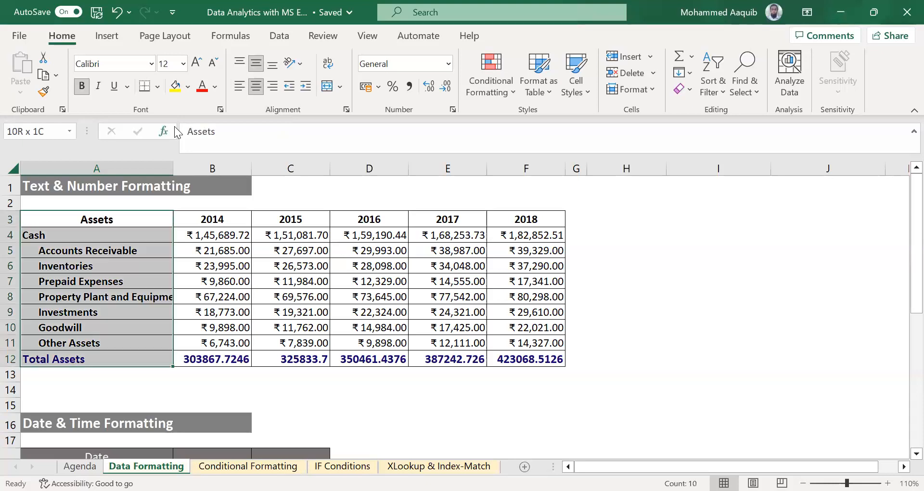
key("ctrl+shift+Right")
key("Left")
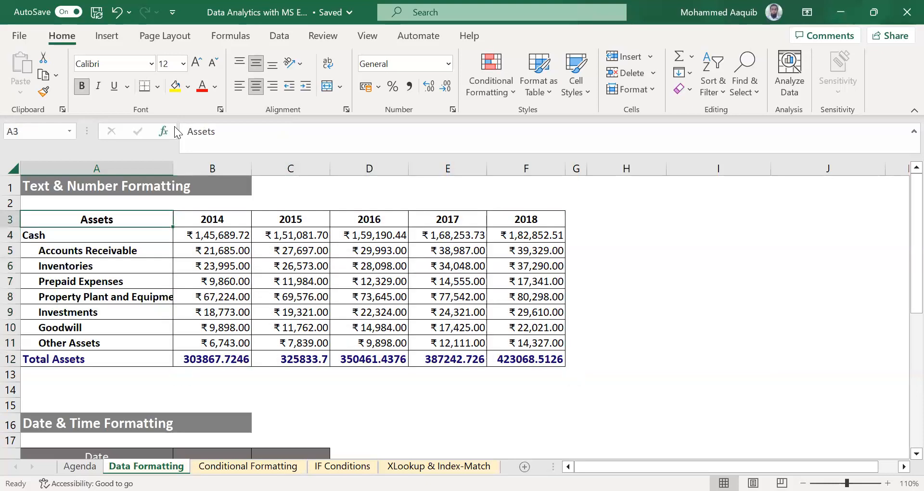
key("Down")
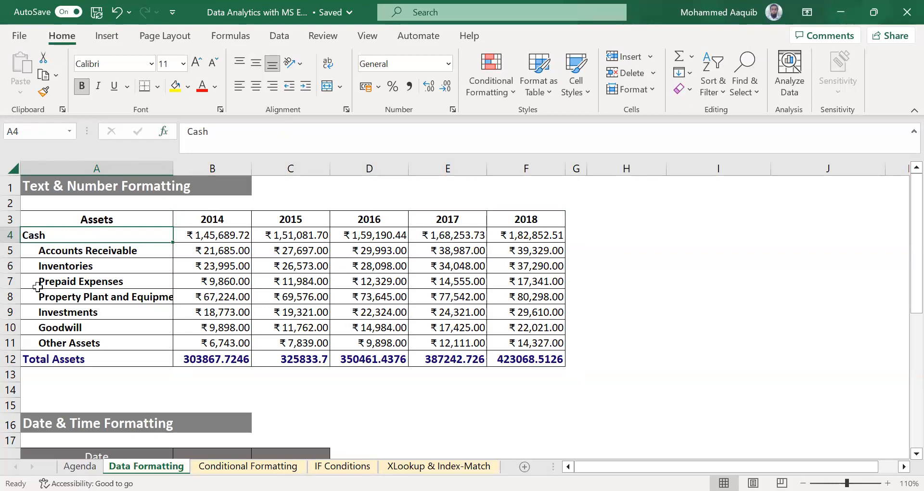
AutoFit column C and widen column B so the date formats and results in the Date & Time Formatting tables fit
scroll(38, 286, "down", 4)
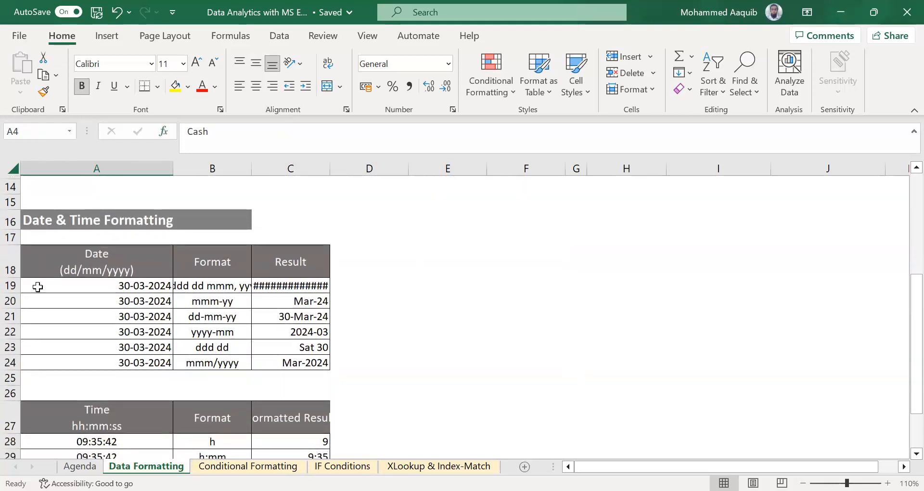
scroll(37, 287, "down", 1)
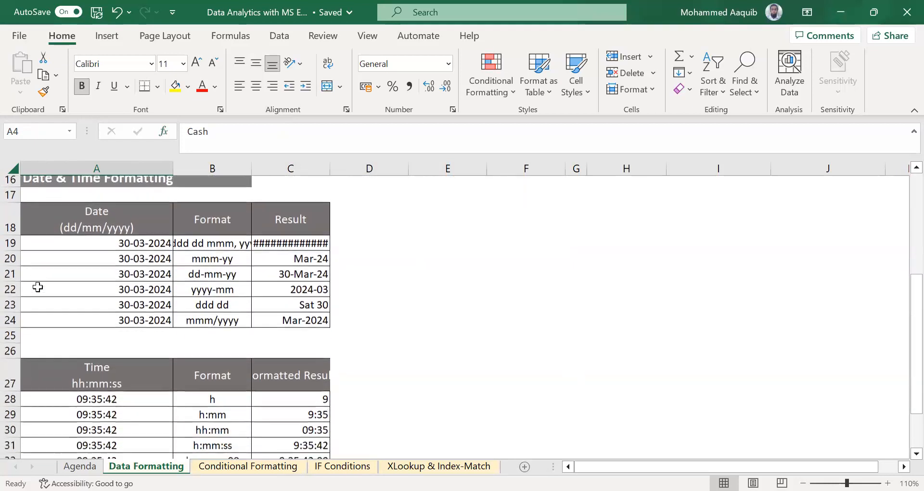
double_click(333, 165)
left_click(135, 236)
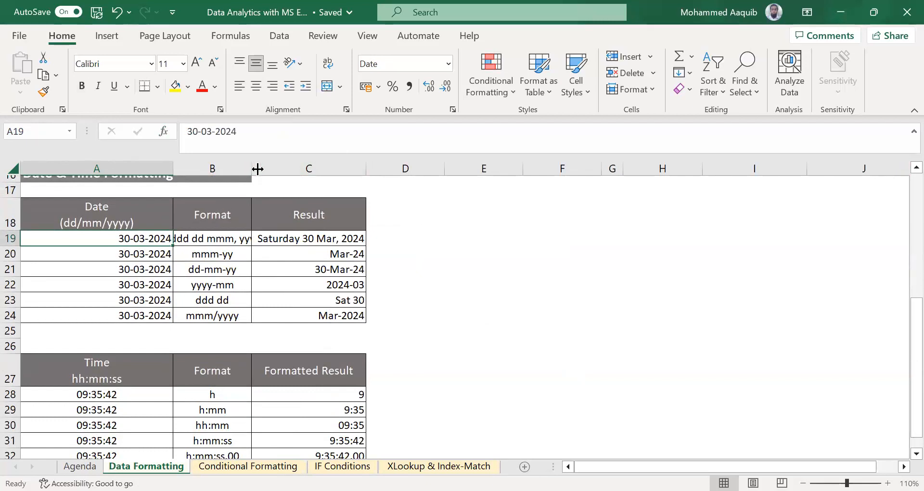
left_click_drag(254, 167, 330, 165)
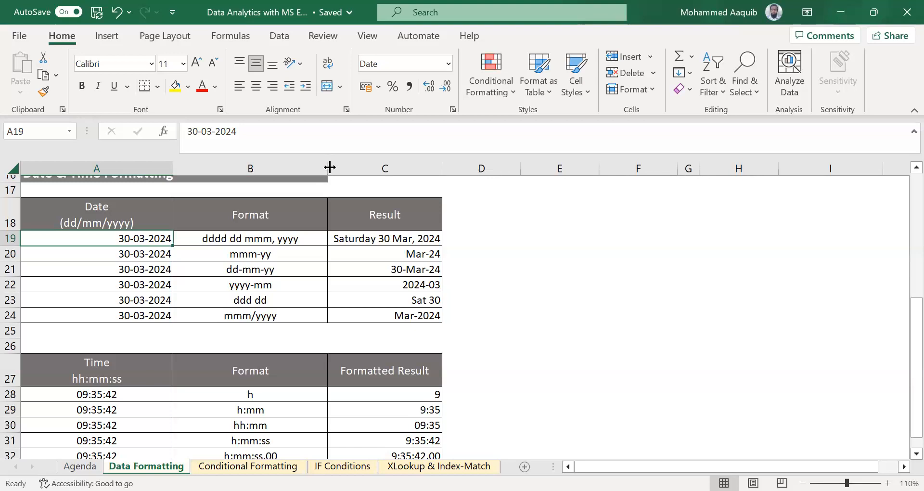
left_click_drag(330, 167, 309, 167)
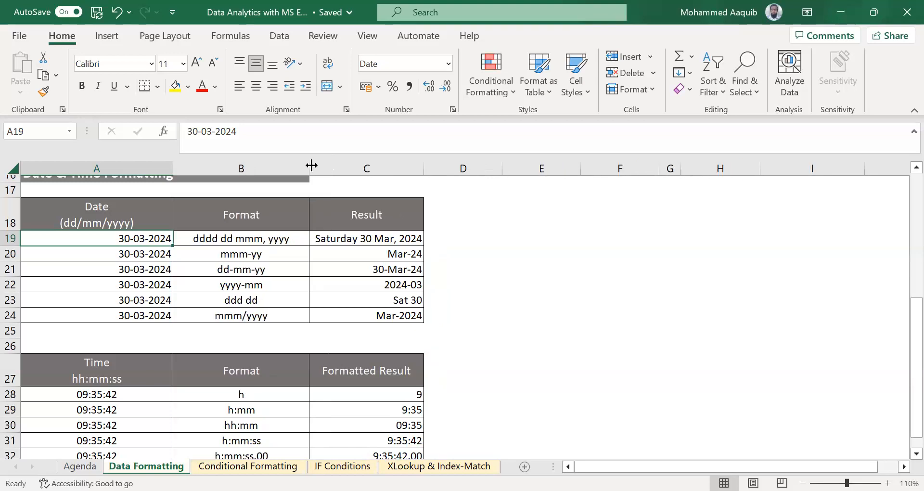
Examine the date and time format tables, comparing the format code in B19 with the formatted date in C19
scroll(320, 300, "down", 1)
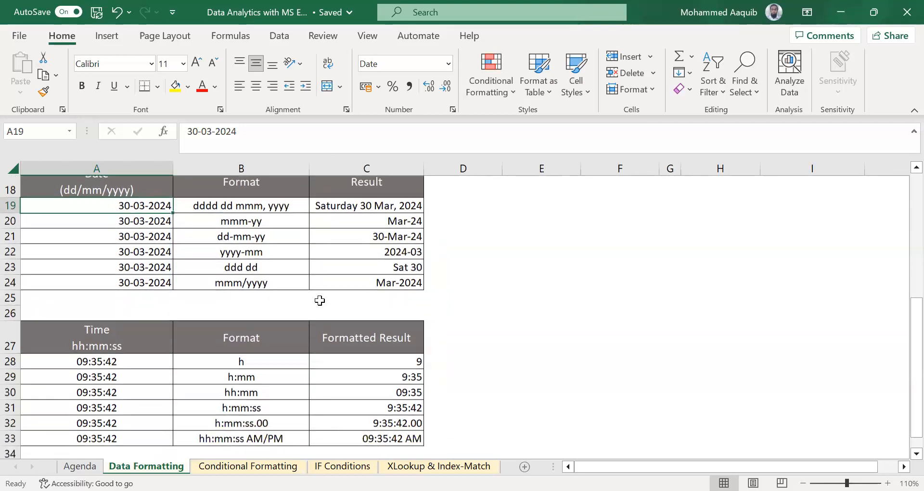
scroll(319, 300, "up", 1)
left_click(254, 210)
key("Down")
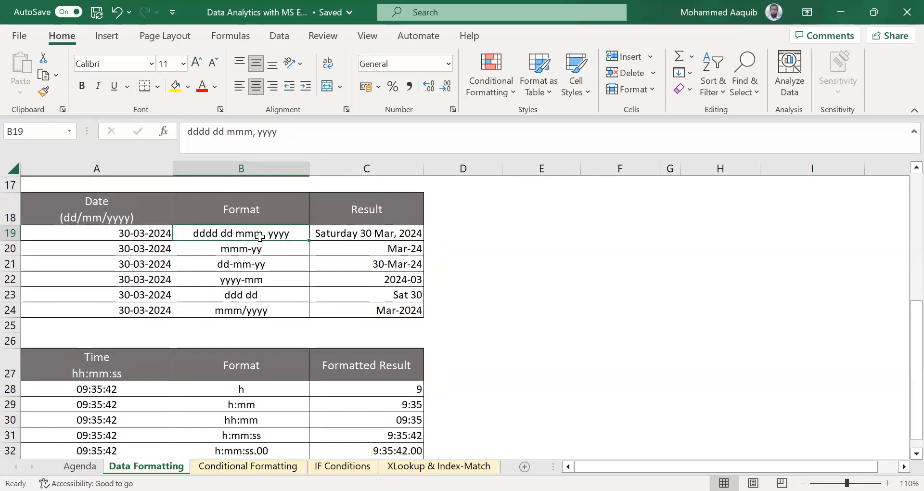
key("Right")
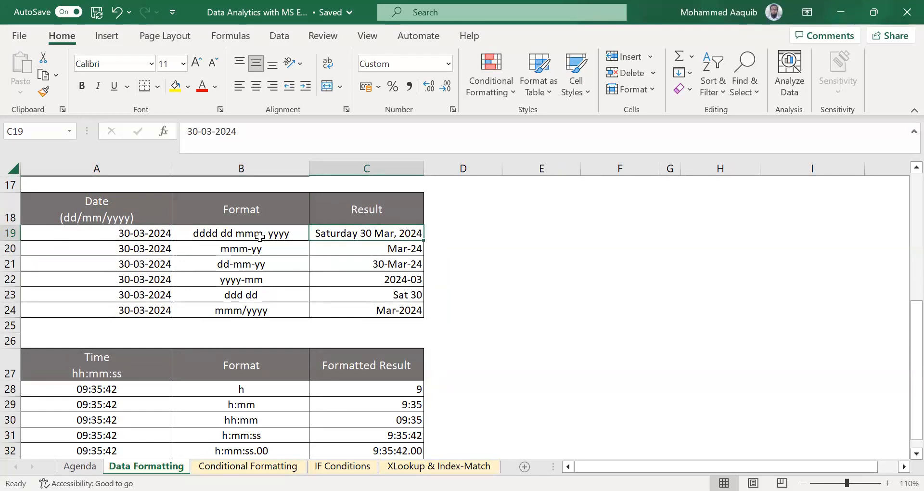
left_click(260, 235)
key("Right")
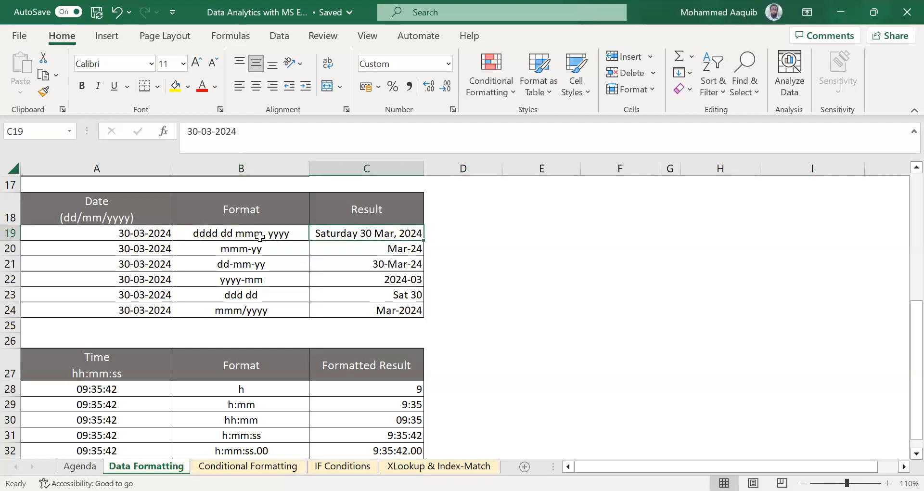
Copy the date in A19 and paste it into the empty cell E19
key("Left")
key("Left")
key("ctrl+c")
key("Right")
key("Right")
key("Right")
key("Right")
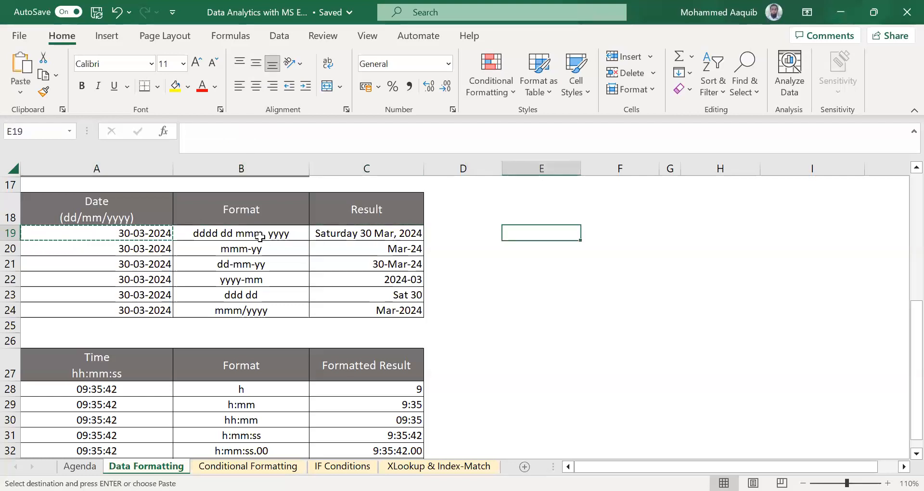
key("ctrl+v")
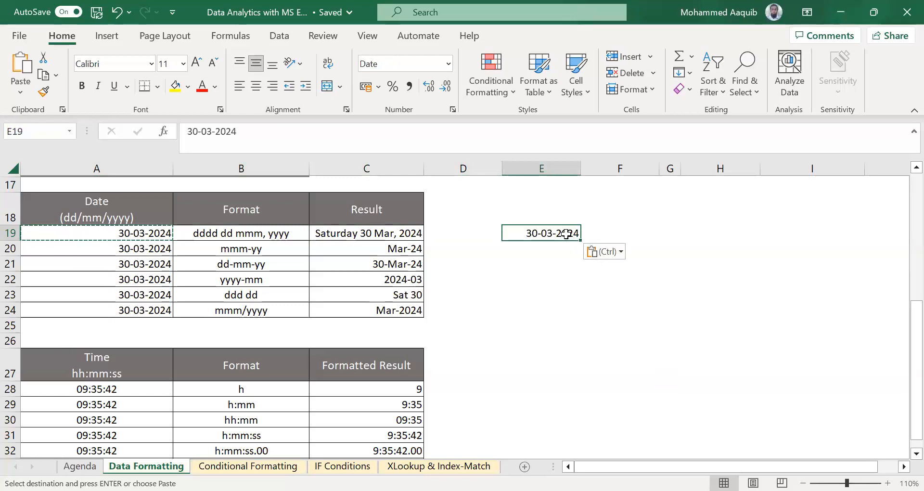
Apply the custom number format dddd dd mmm, yyyy to the date in E19 and AutoFit column E
right_click(560, 234)
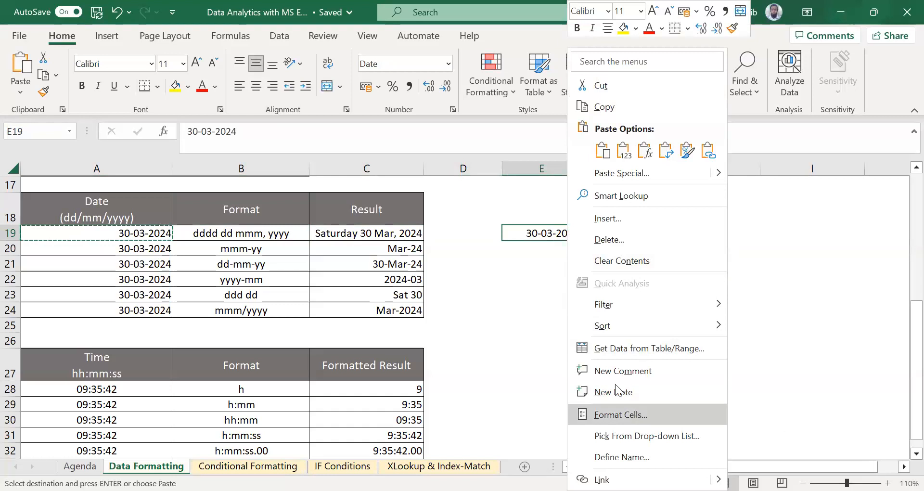
left_click(638, 415)
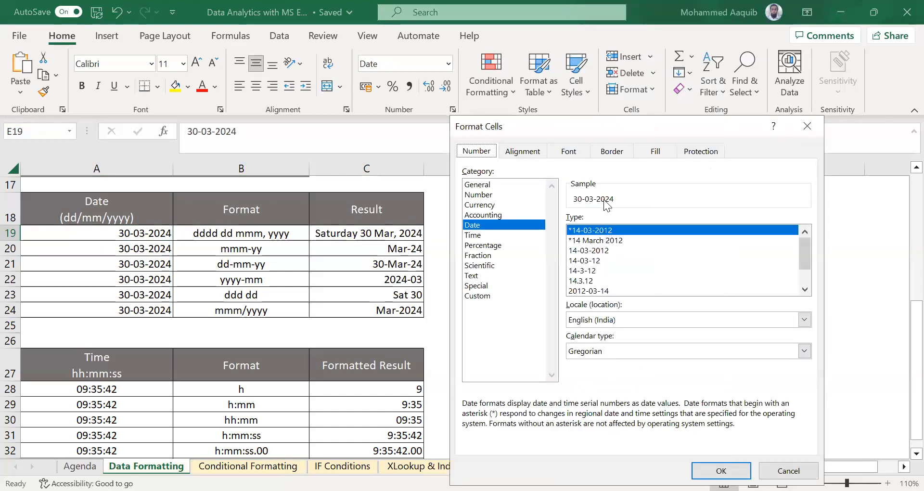
left_click(478, 296)
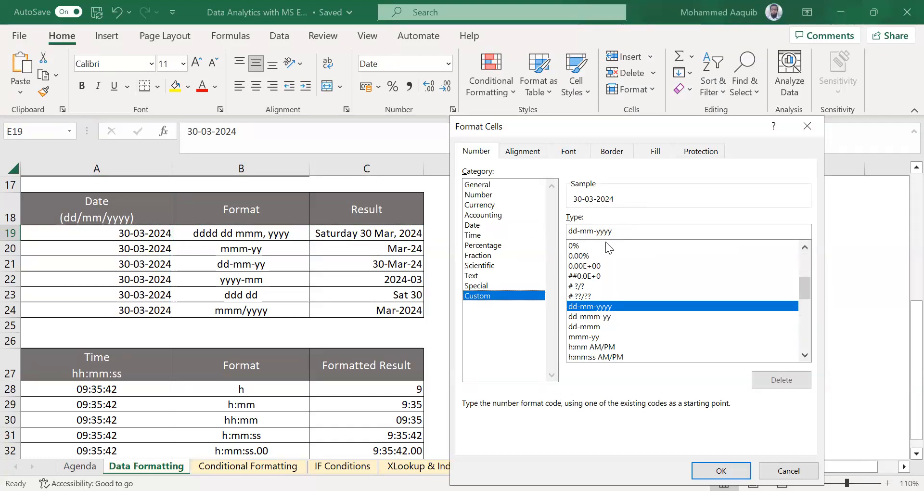
left_click(629, 232)
key("BackSpace")
key("BackSpace")
key("BackSpace")
key("BackSpace")
key("BackSpace")
key("BackSpace")
key("BackSpace")
key("BackSpace")
key("BackSpace")
key("BackSpace")
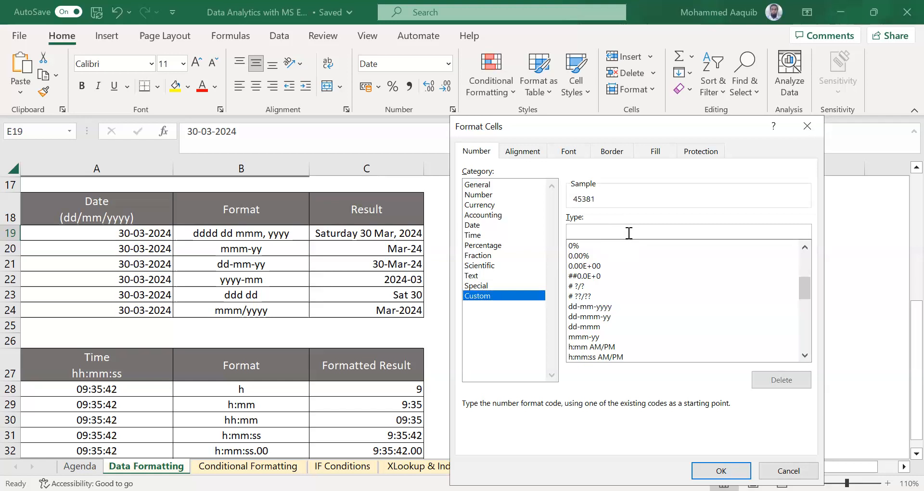
type("dddd dd")
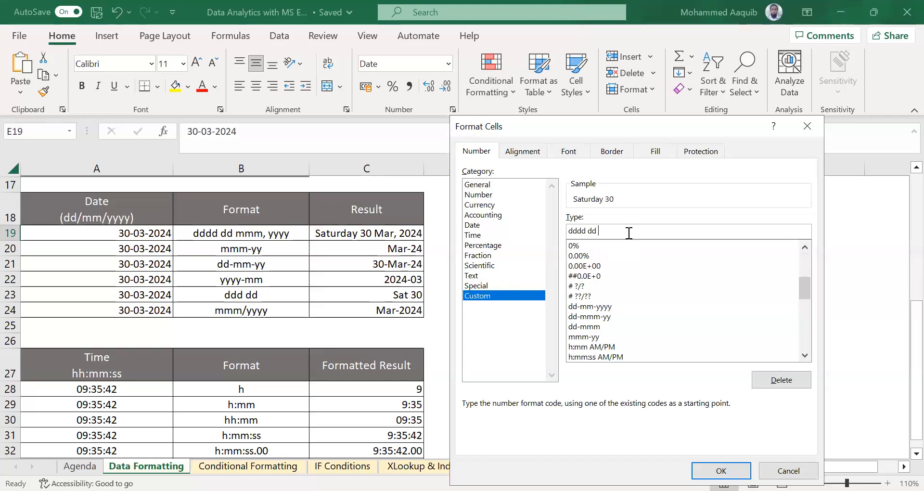
type(" mmm")
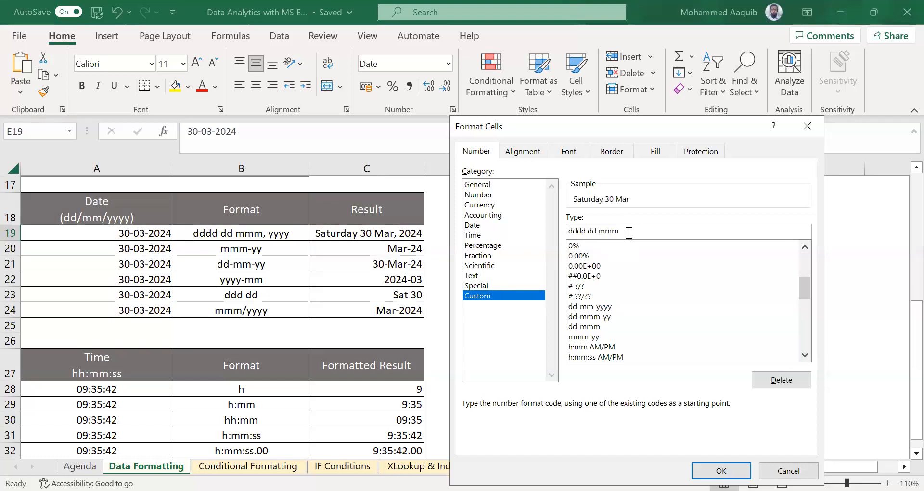
type(",")
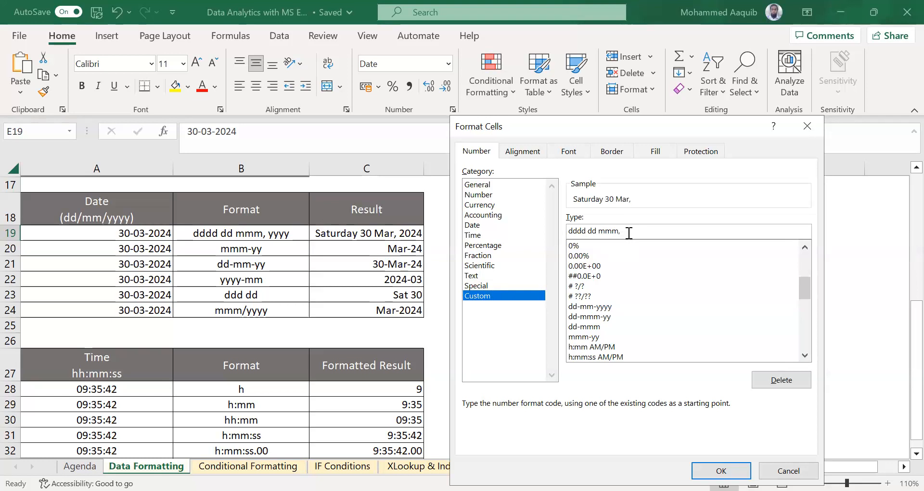
type(" yyyy")
type("yy")
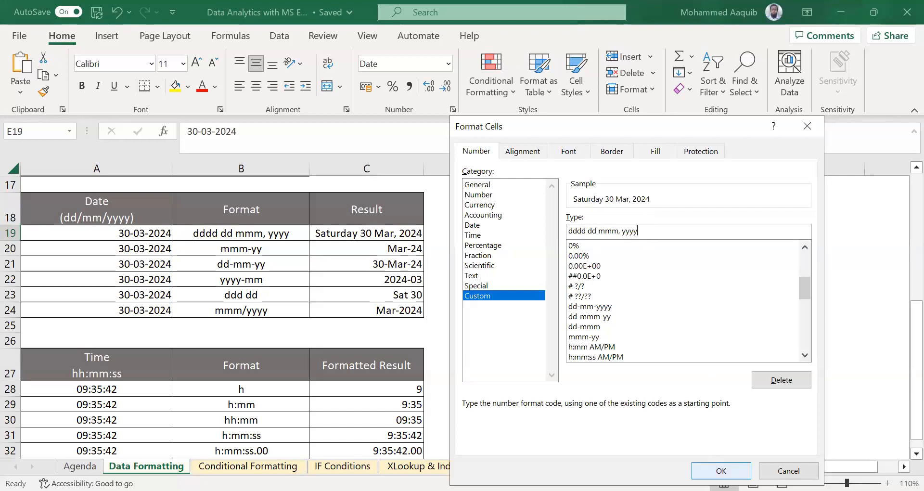
key("Return")
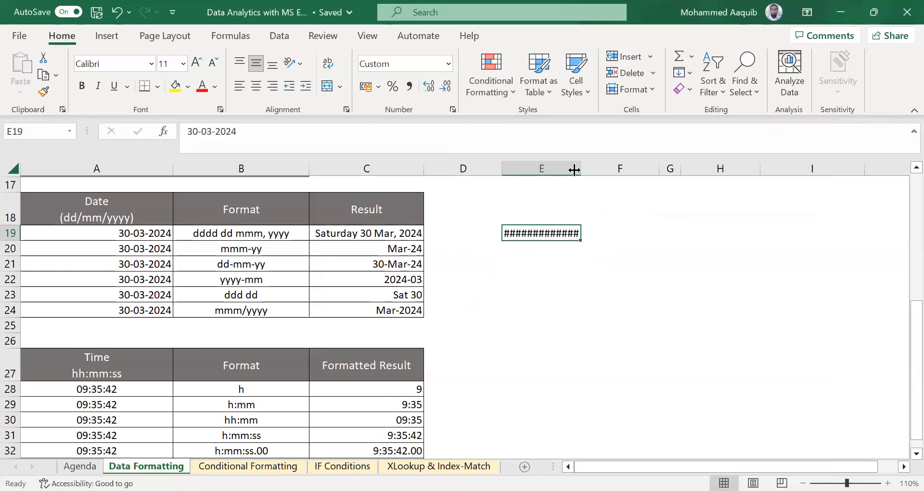
double_click(584, 174)
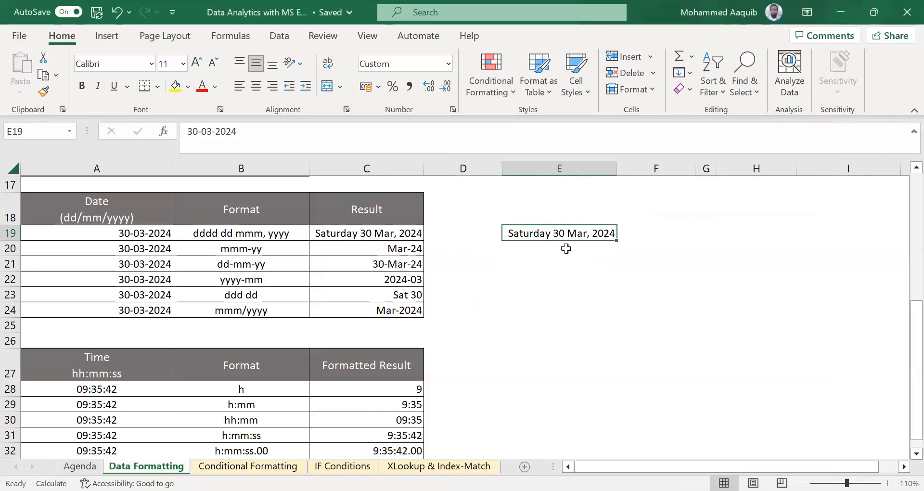
Compare the formatted date in C19 with its code, and review the remaining date format codes in B20:B24 against their results
left_click(390, 232)
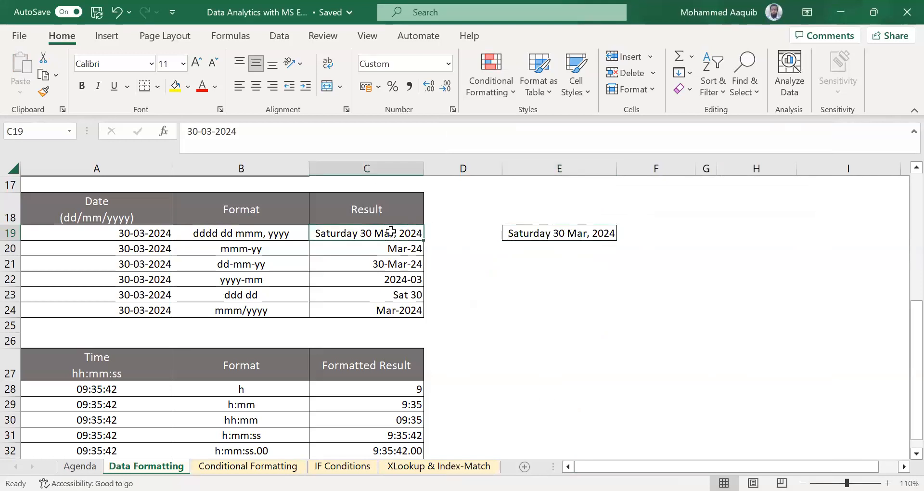
key("Left")
key("Right")
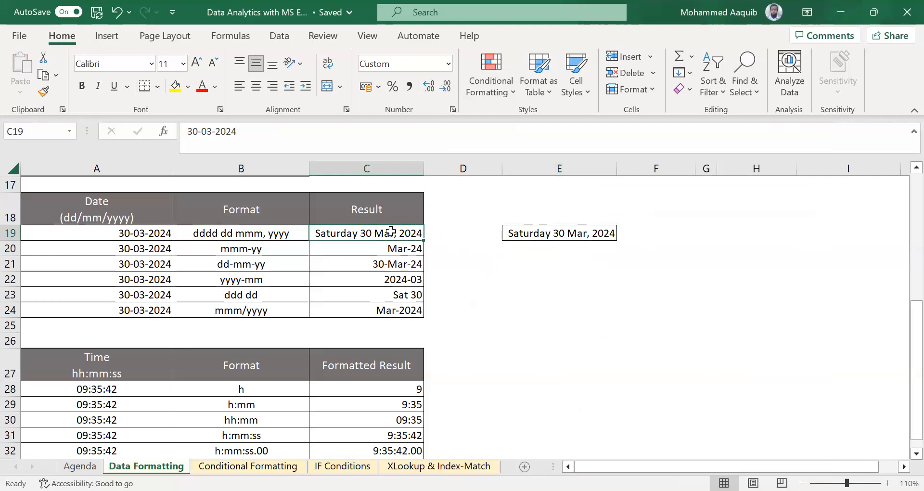
key("Left")
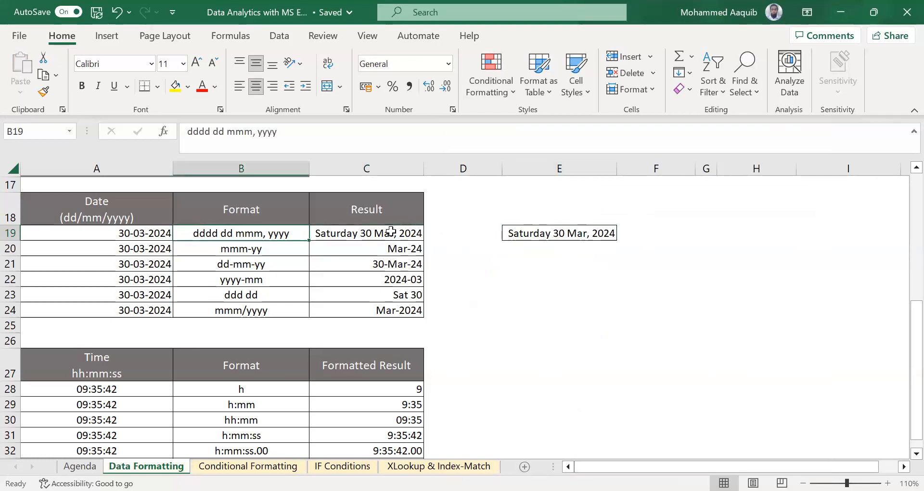
key("Down")
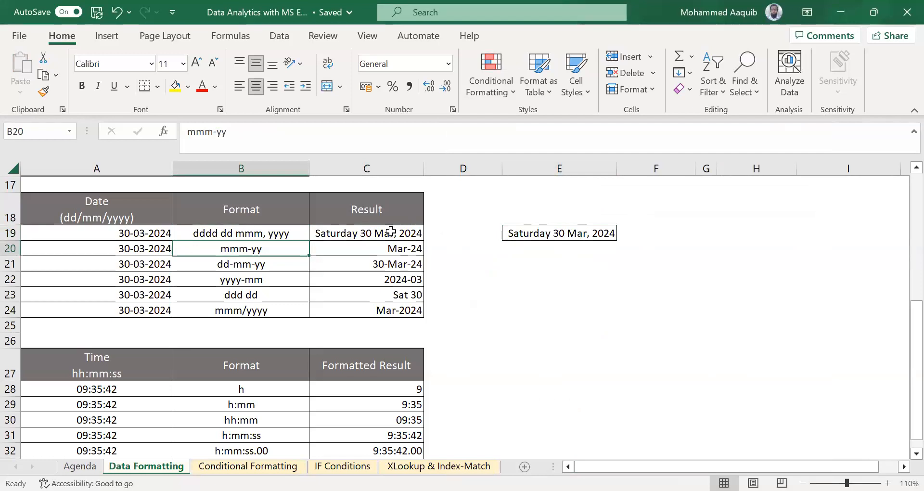
key("Down")
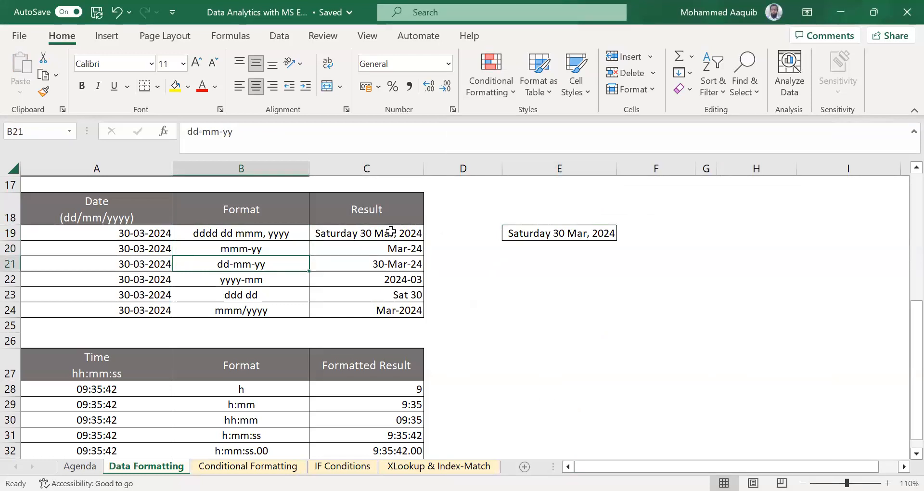
key("Down")
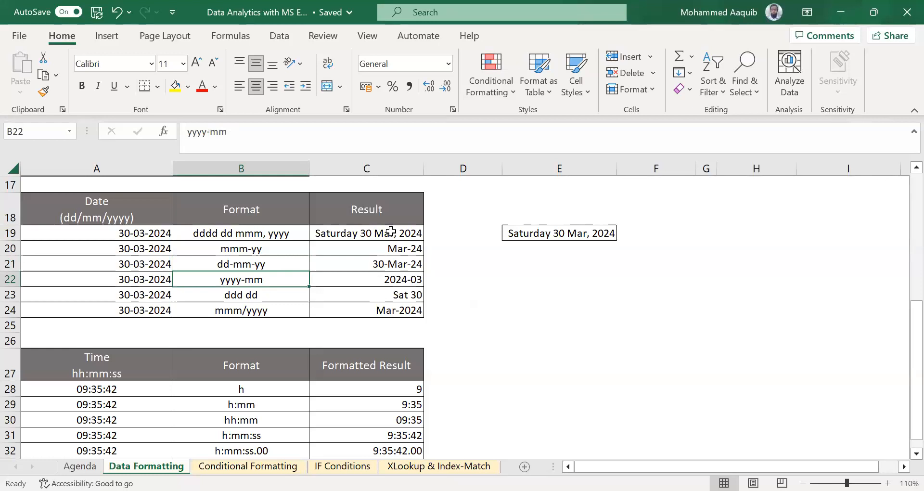
key("Down")
key("Down")
key("ctrl+Up")
key("Down")
key("ctrl+shift+Down")
key("ctrl+Down")
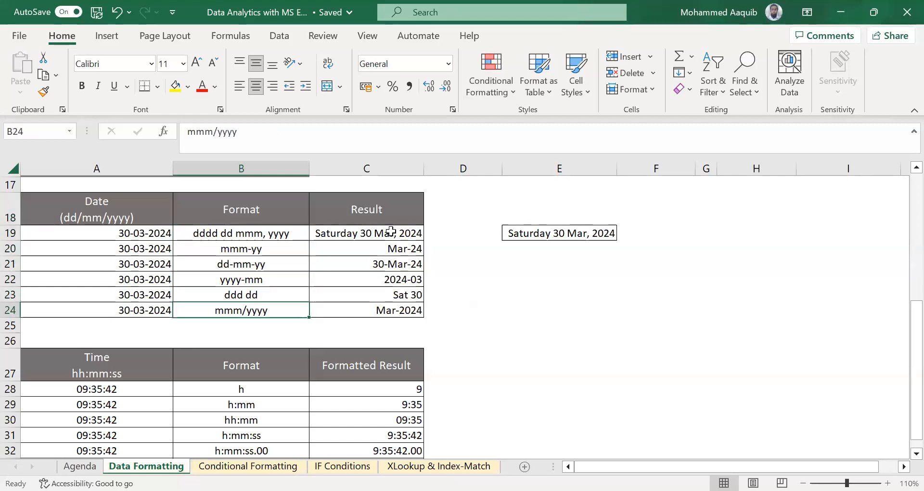
key("Left")
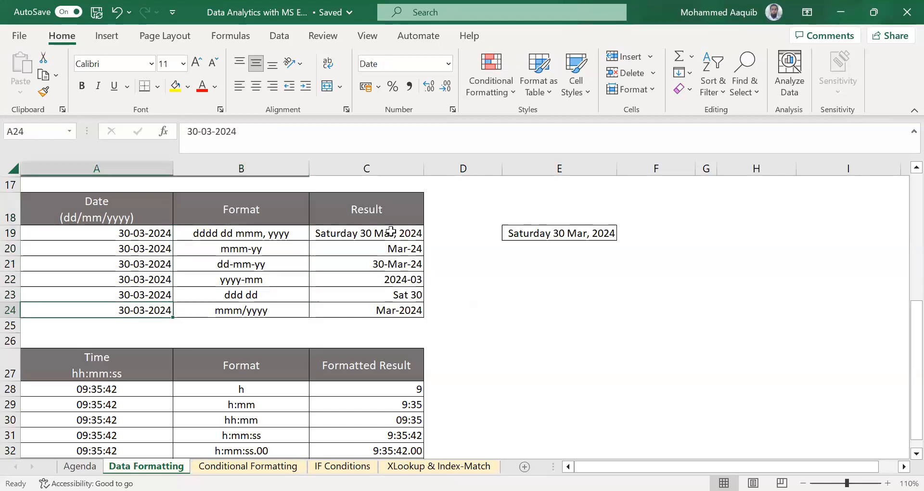
key("Right")
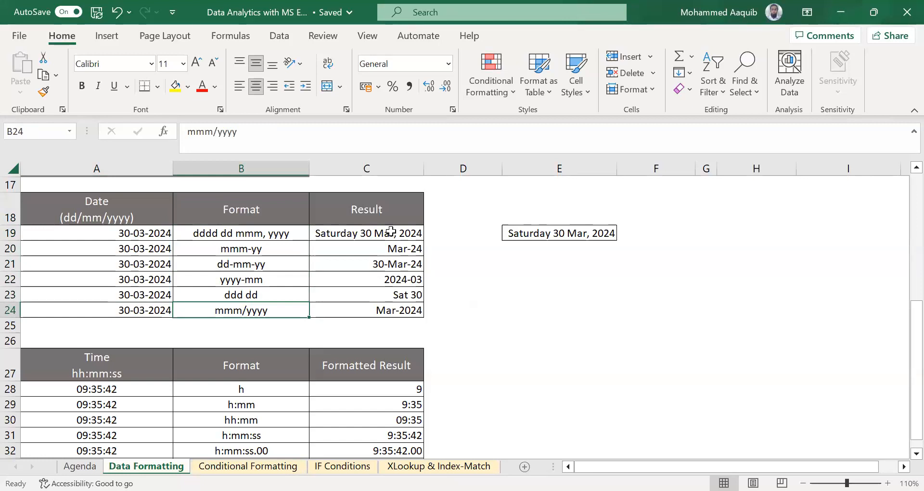
Examine the Time table, comparing the time in A28 with the format code in B28 and the formatted result in C28
key("Down")
key("Down")
key("Down")
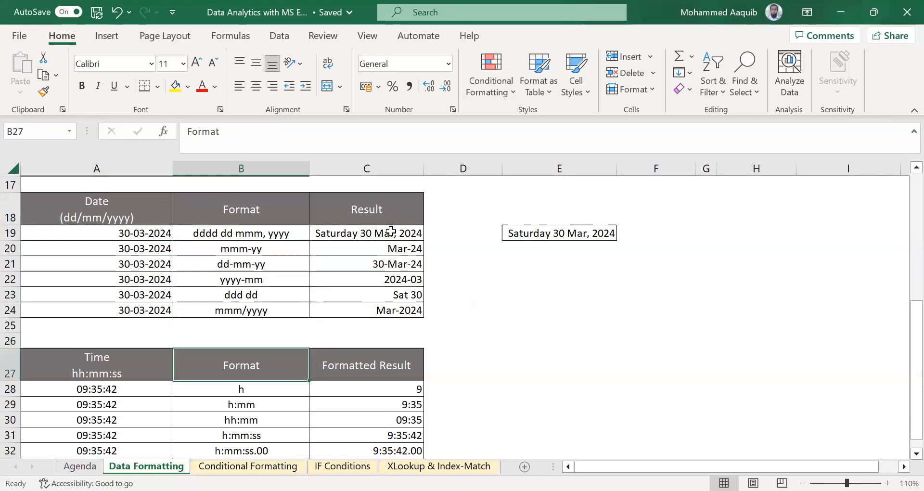
key("Left")
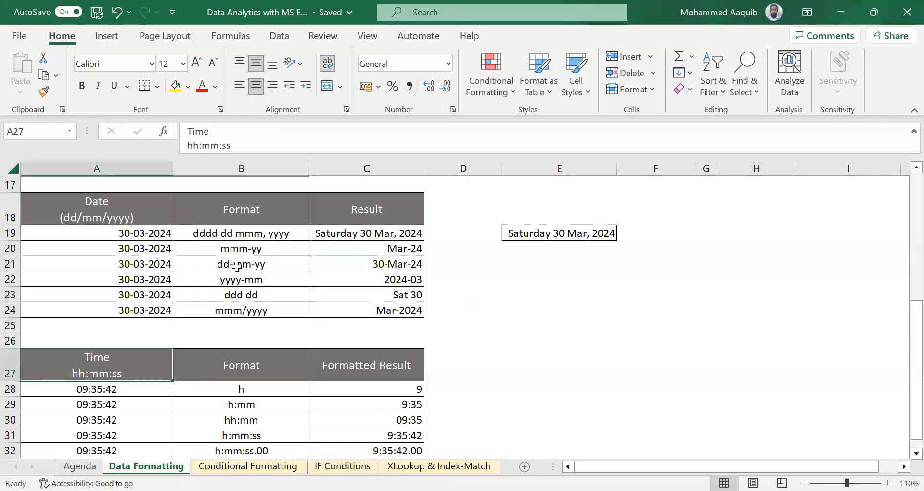
scroll(128, 252, "down", 1)
scroll(128, 252, "down", 1)
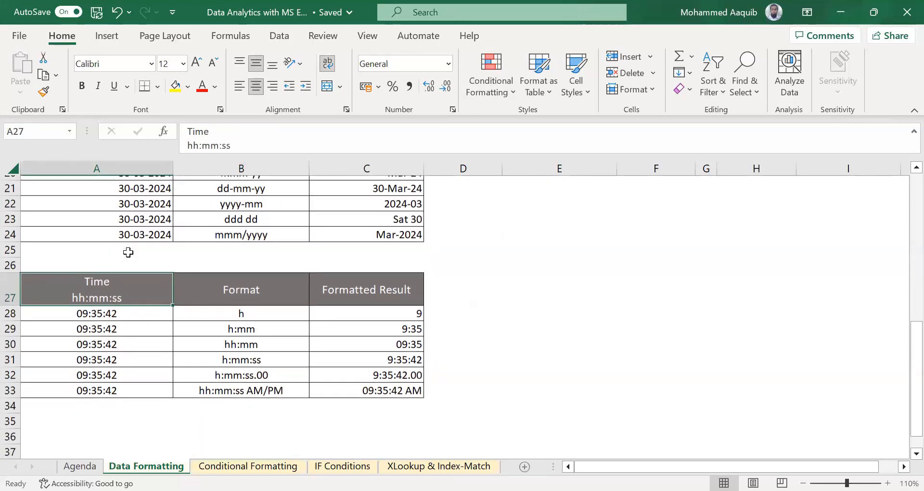
left_click(236, 313)
key("Left")
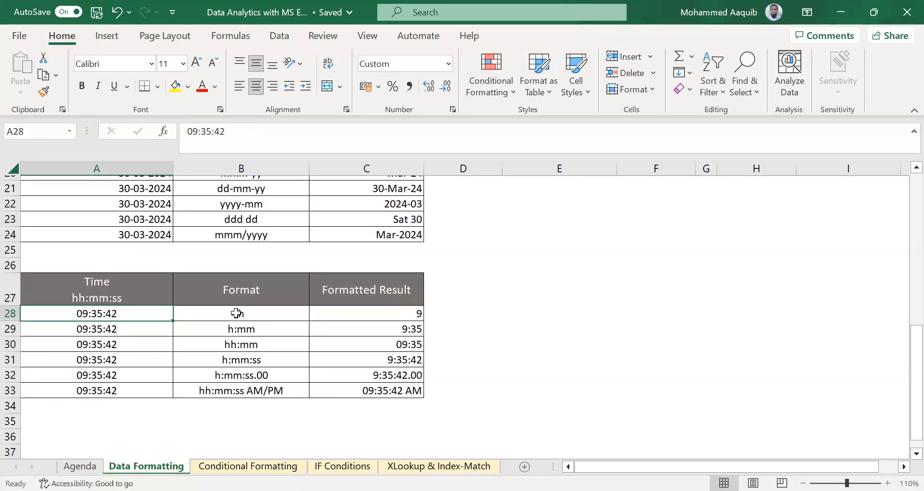
left_click(236, 313)
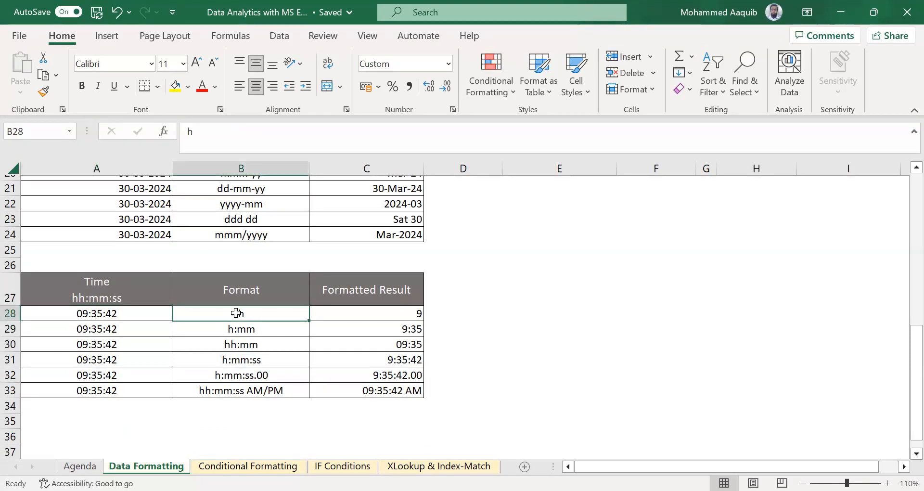
left_click(404, 314)
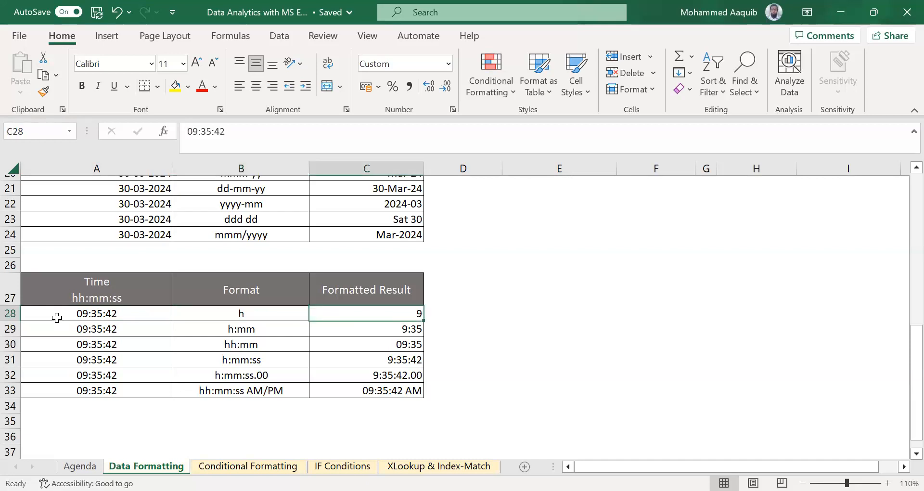
Copy the time in A28 and paste it into the empty cell E28
left_click(76, 314)
key("ctrl+c")
key("Right")
key("Right")
key("Right")
key("Right")
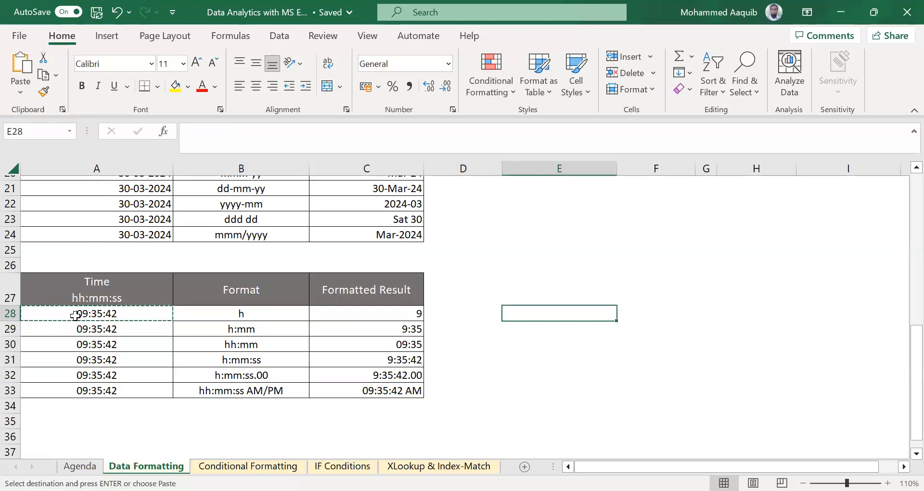
key("ctrl+v")
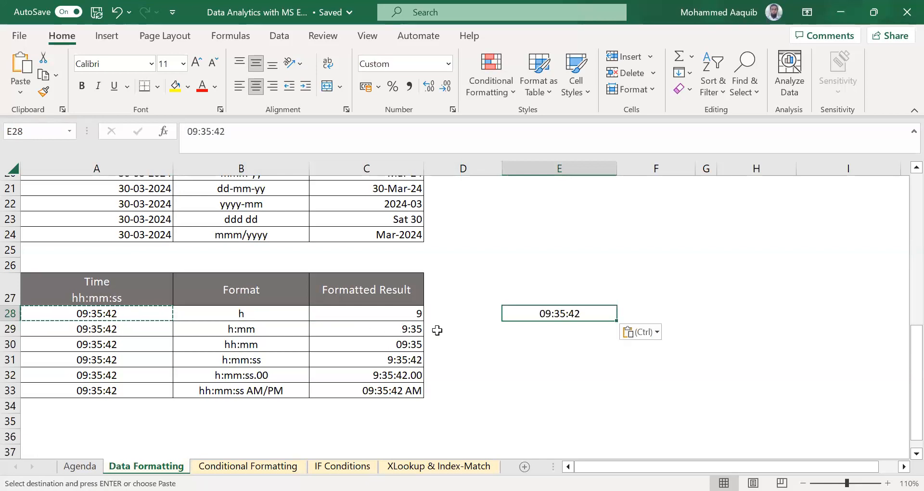
Apply the custom number format h to the time in E28 and check the cell's underlying value without changing it
right_click(568, 314)
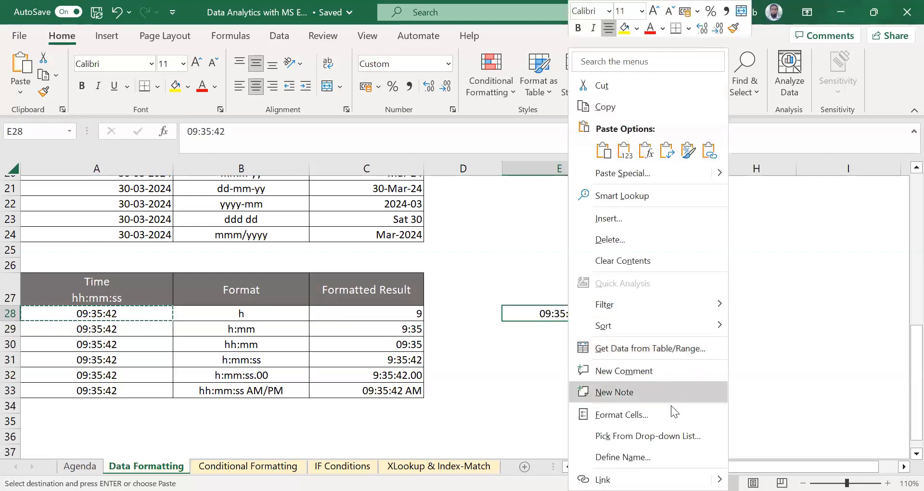
left_click(667, 414)
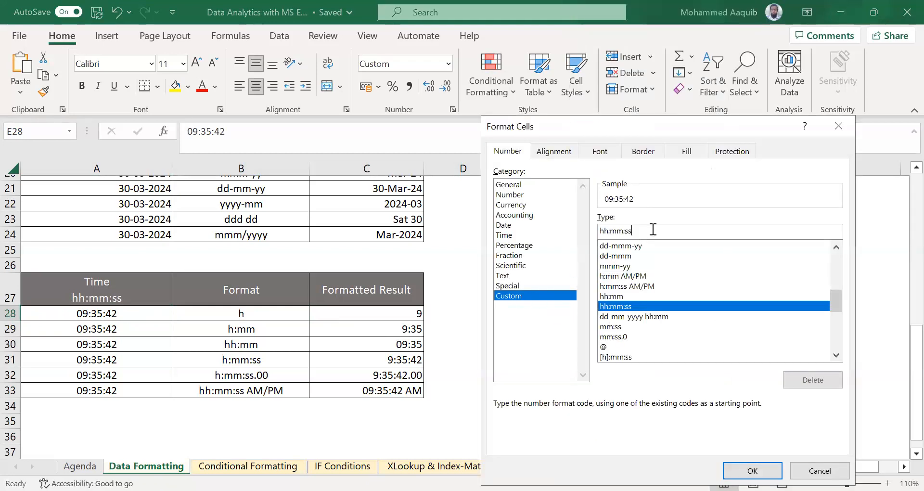
key("BackSpace")
key("BackSpace")
key("BackSpace")
key("BackSpace")
key("BackSpace")
key("BackSpace")
key("BackSpace")
key("BackSpace")
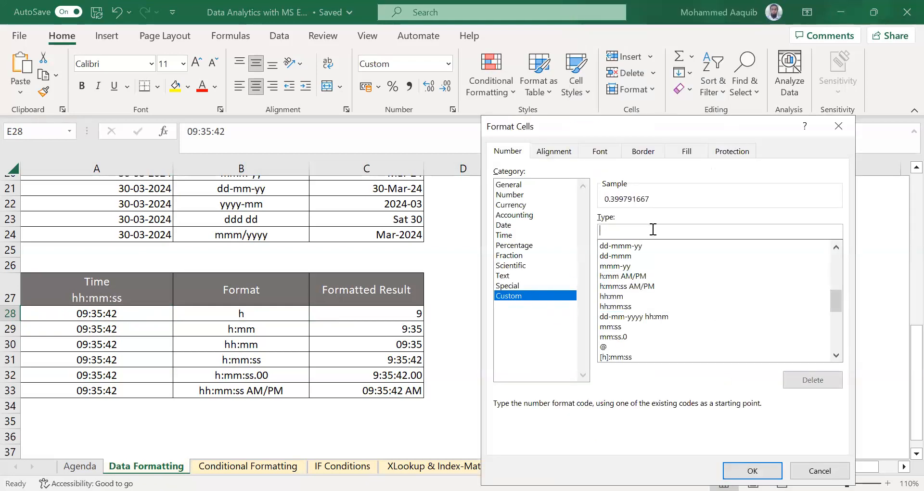
type("h")
left_click(752, 470)
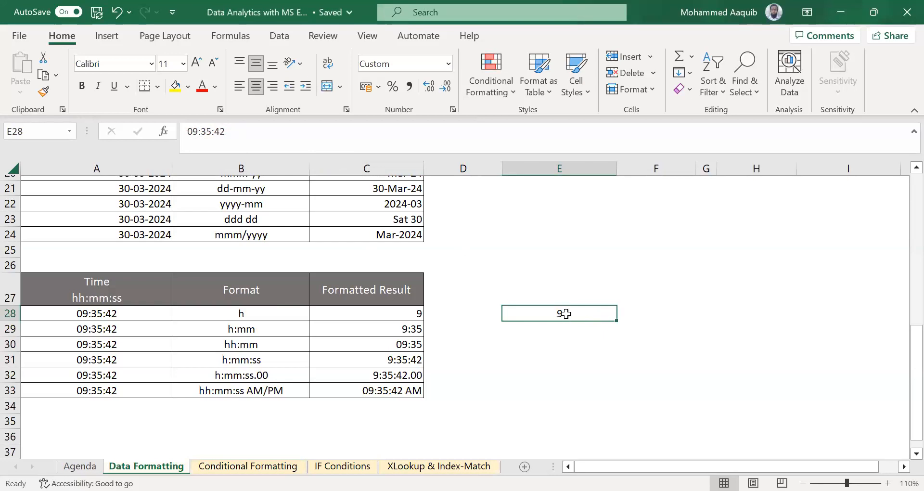
double_click(566, 314)
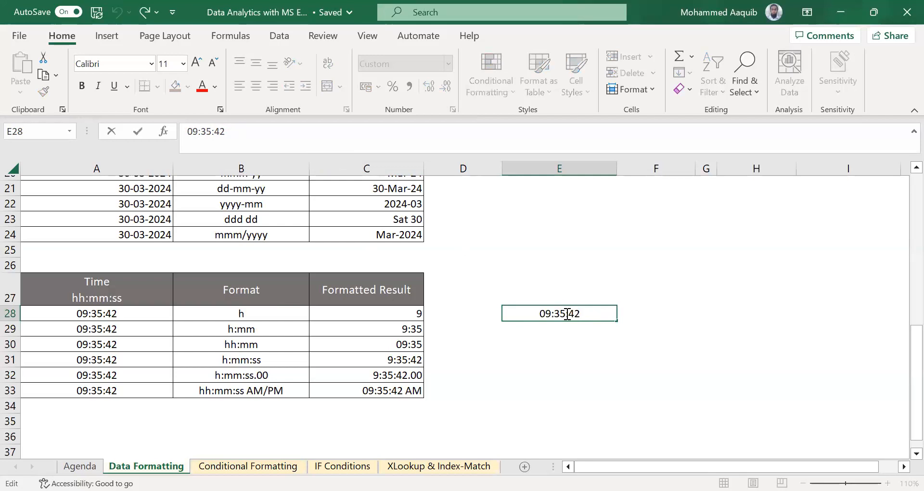
key("Escape")
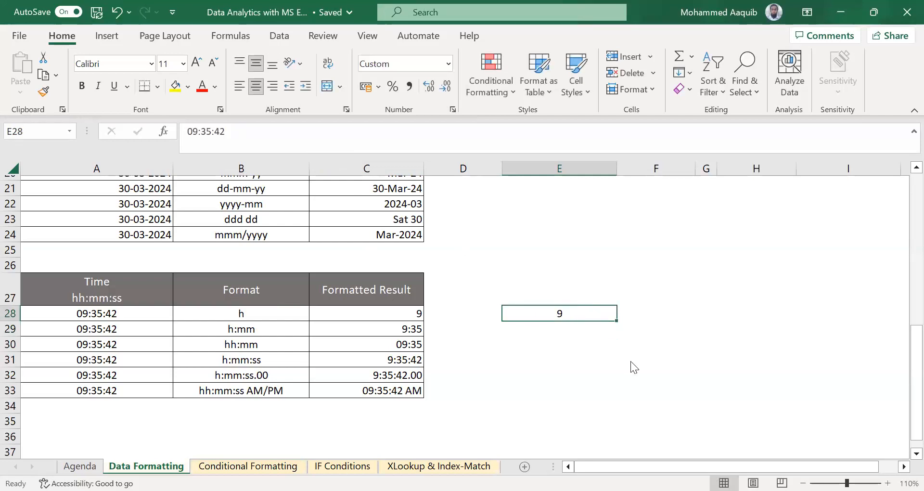
Preview the custom number formats h:mm and hh:mm for the time in E28 without applying either
right_click(648, 385)
left_click(645, 409)
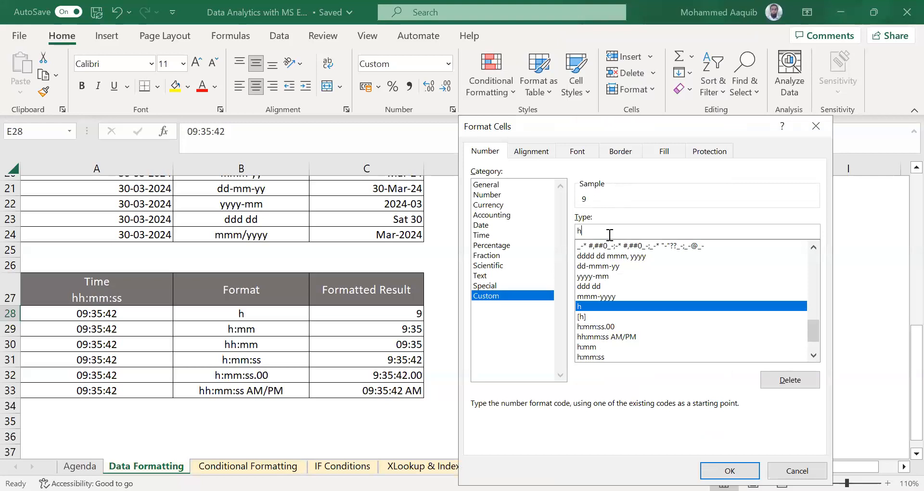
type(":")
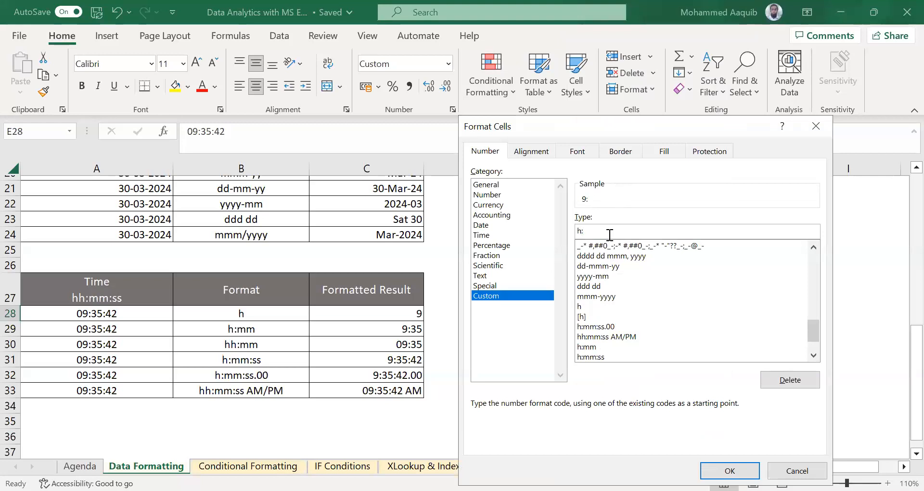
type("mm")
key("Home")
type("h")
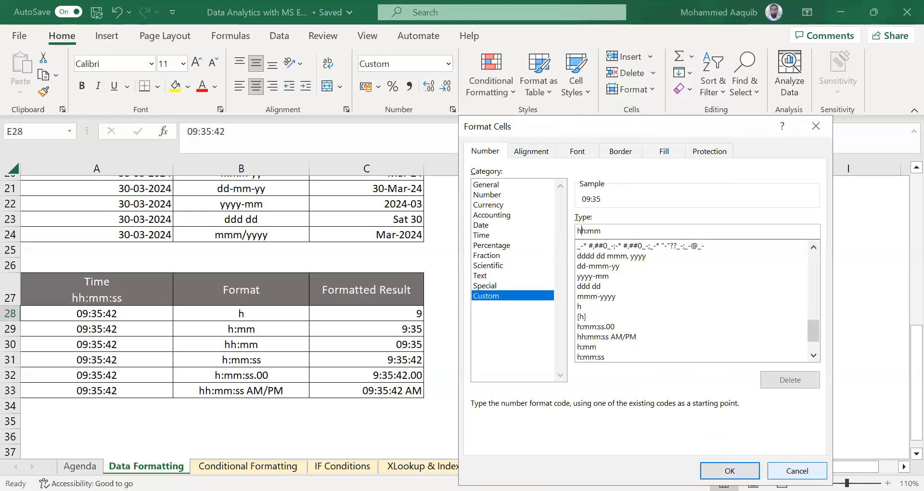
left_click(797, 470)
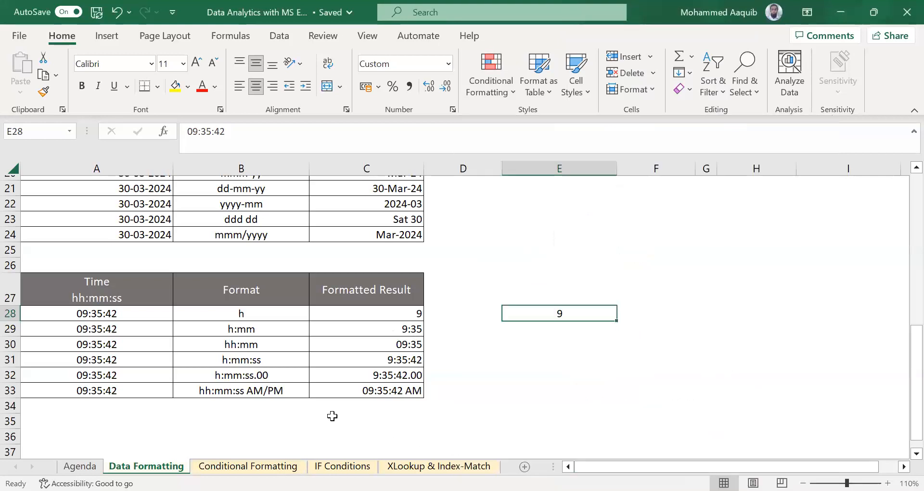
Change the time in A32 to 22:35:42
left_click(301, 403)
key("Up")
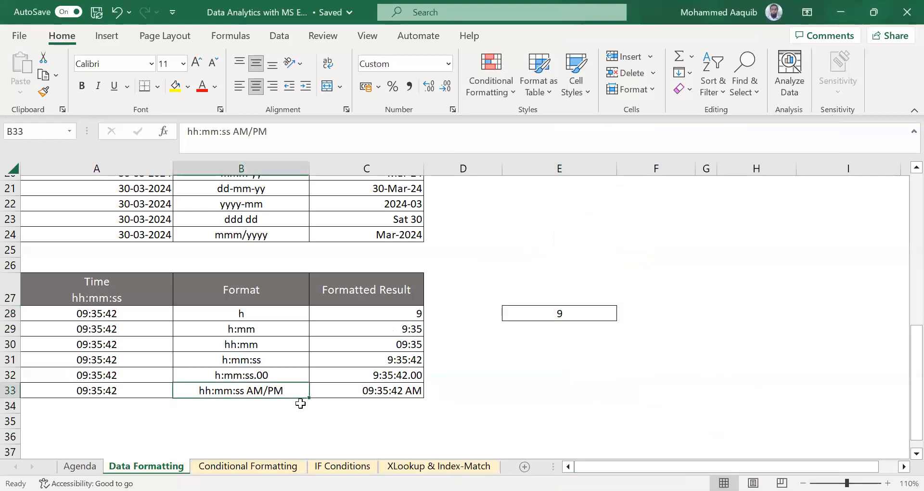
key("Up")
key("Left")
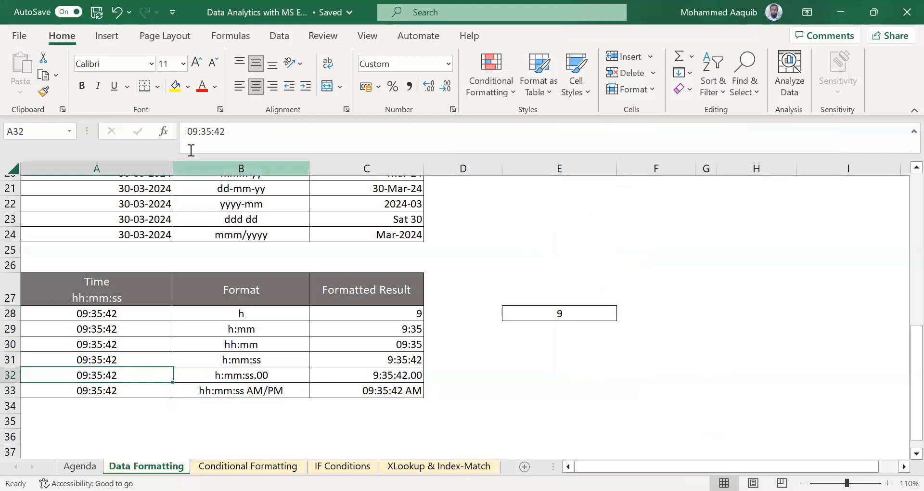
left_click(194, 126)
key("BackSpace")
key("BackSpace")
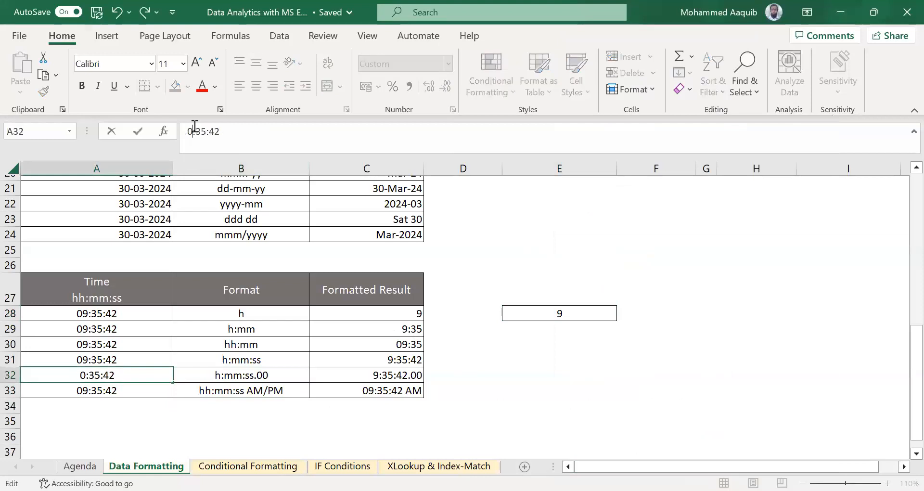
type("22")
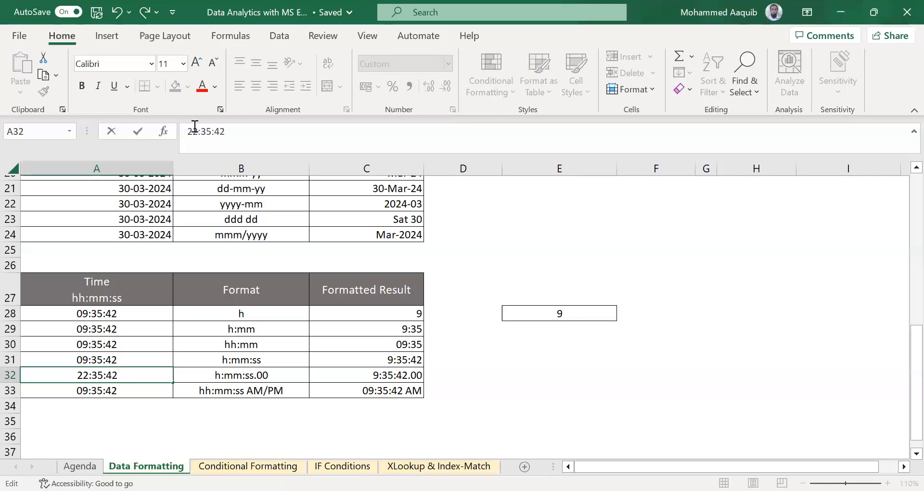
key("Return")
Copy the time in A32 and paste it with its formatting into the empty cell E32
key("Up")
key("Right")
key("Right")
key("Right")
key("Left")
key("Left")
key("Left")
key("ctrl+c")
key("Right")
key("Right")
key("Right")
key("Right")
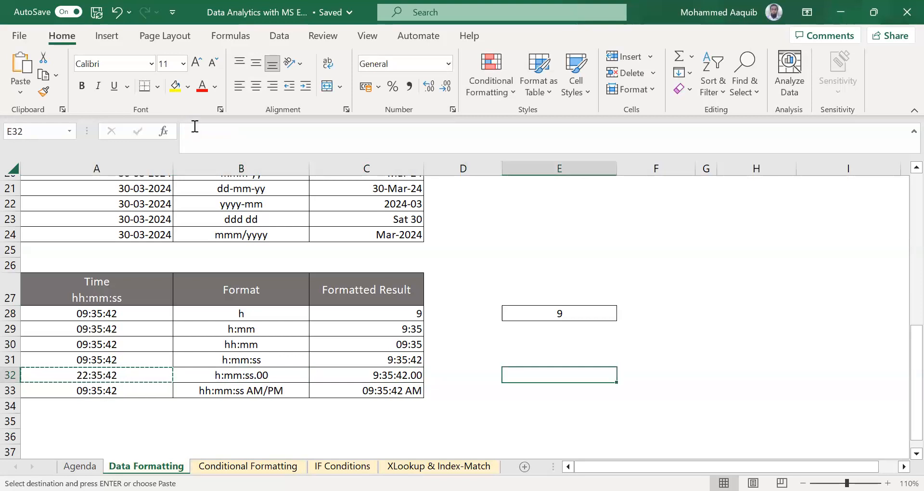
key("ctrl+shift+v")
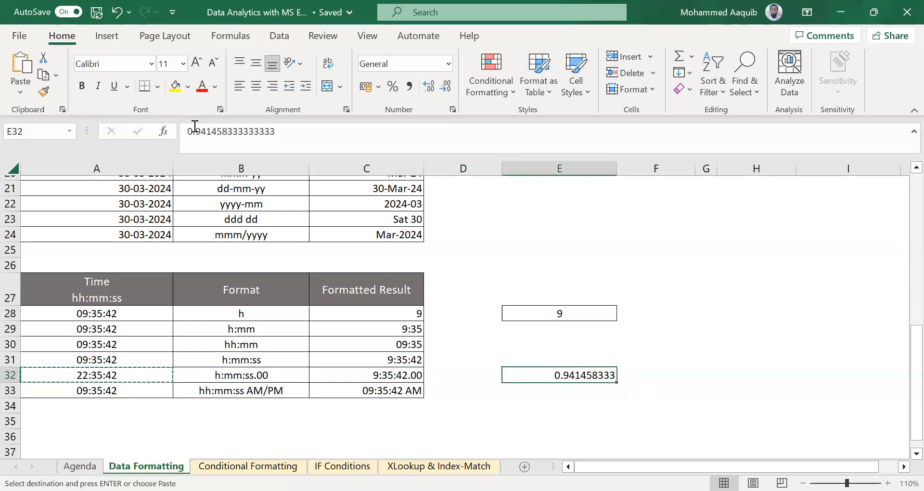
key("ctrl+v")
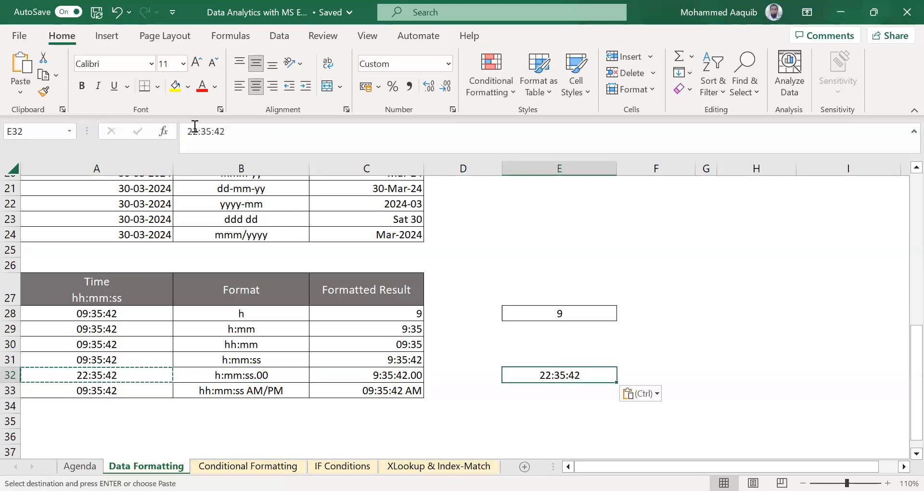
Apply the custom number format hh:mm:ss AM/PM to the time in E32
right_click(584, 375)
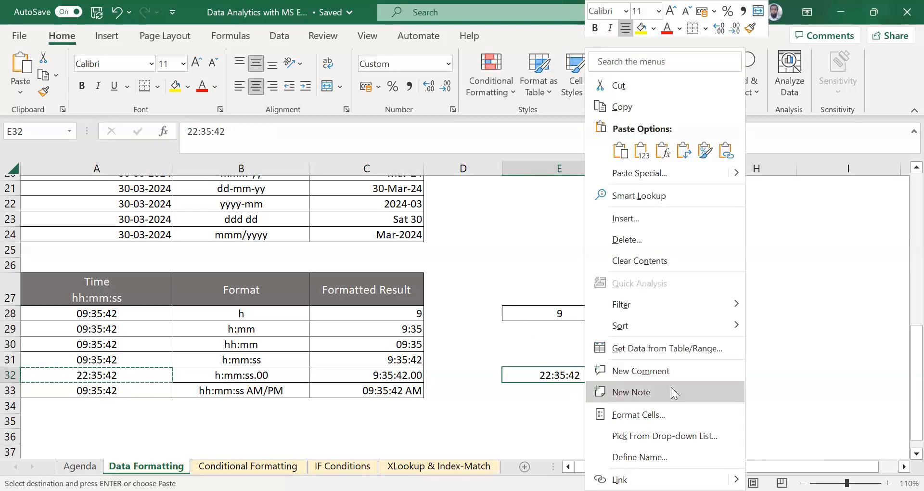
left_click(672, 406)
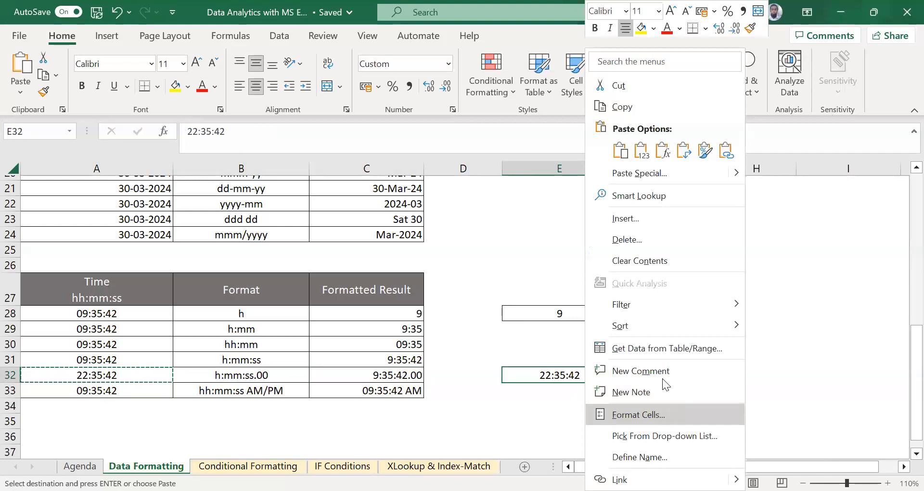
left_click(616, 235)
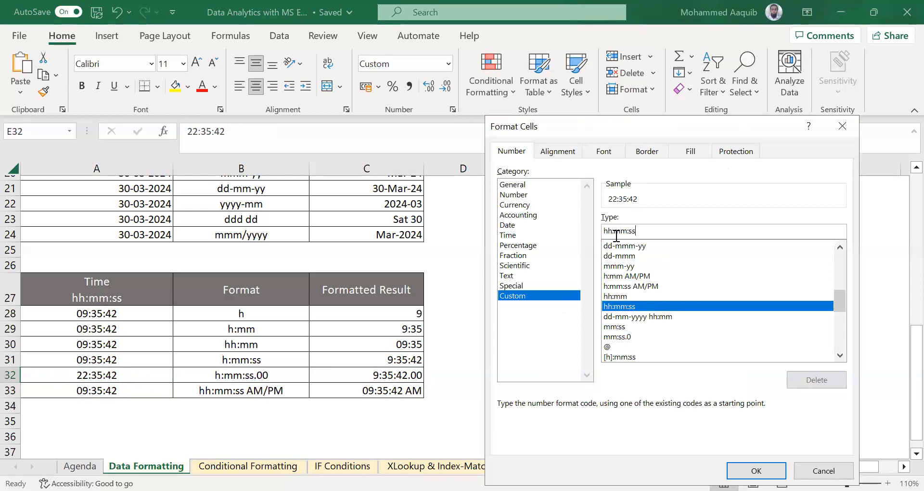
key("BackSpace")
key("BackSpace")
key("BackSpace")
key("BackSpace")
key("BackSpace")
key("BackSpace")
key("BackSpace")
key("BackSpace")
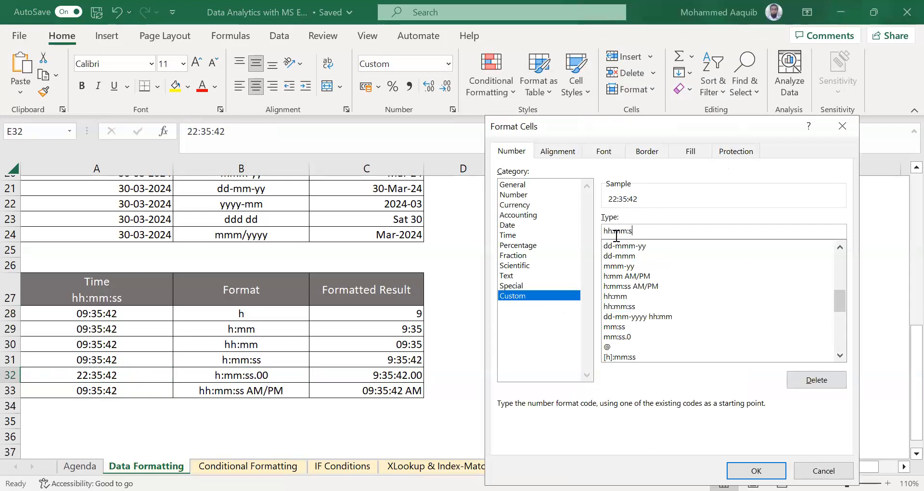
type("hh:mm:ss A")
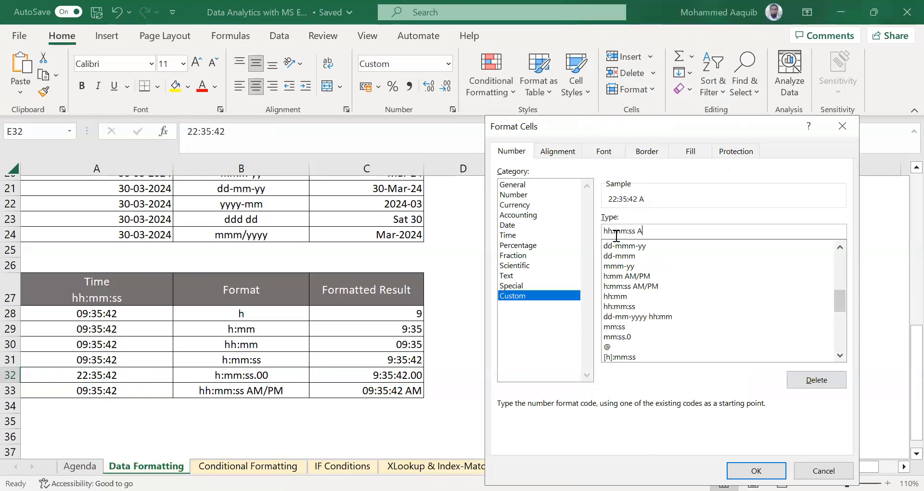
type("M/PM")
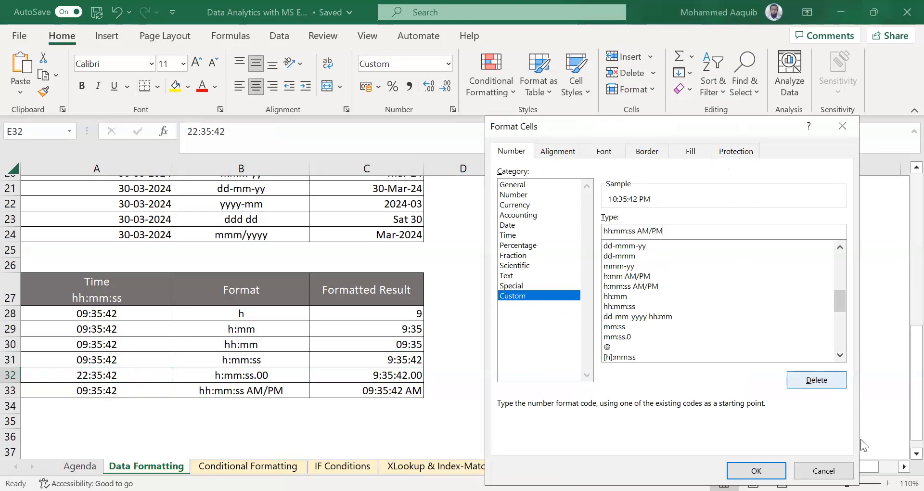
left_click(756, 471)
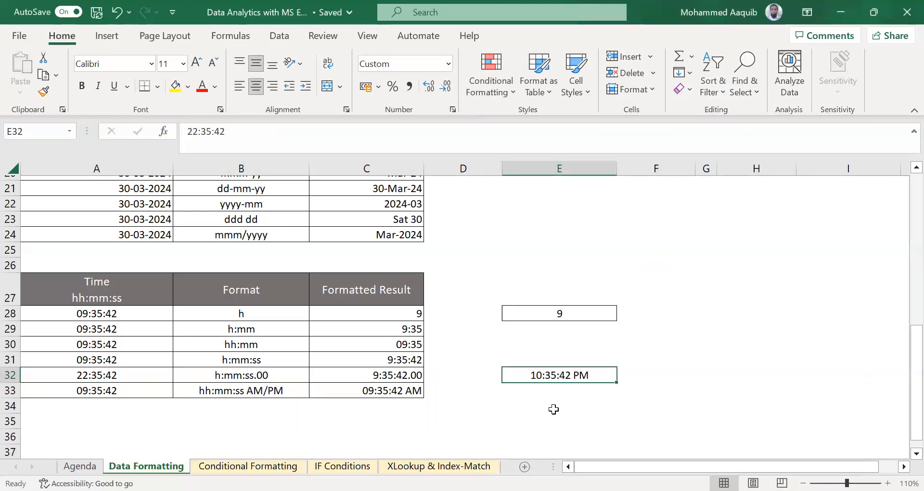
Compare the time in A32 with the AM/PM version in E32, and check the sum of A32:A33
left_click(553, 407)
left_click(124, 374)
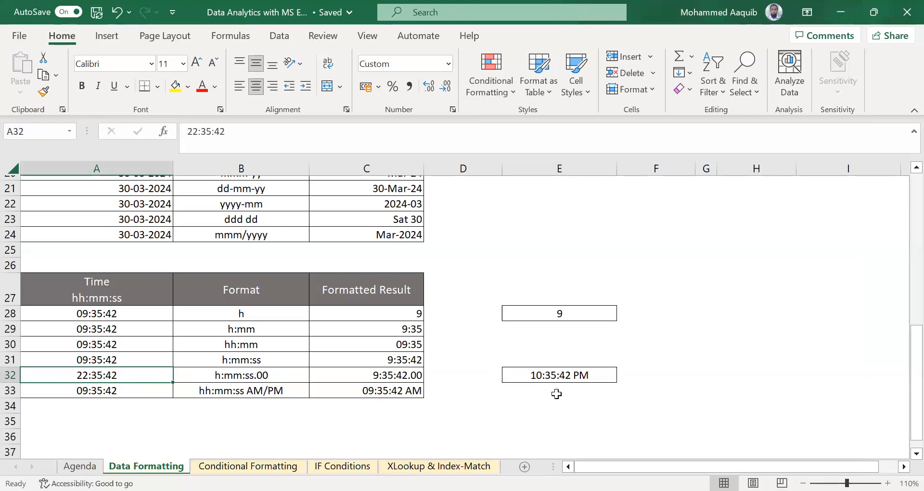
left_click(587, 374)
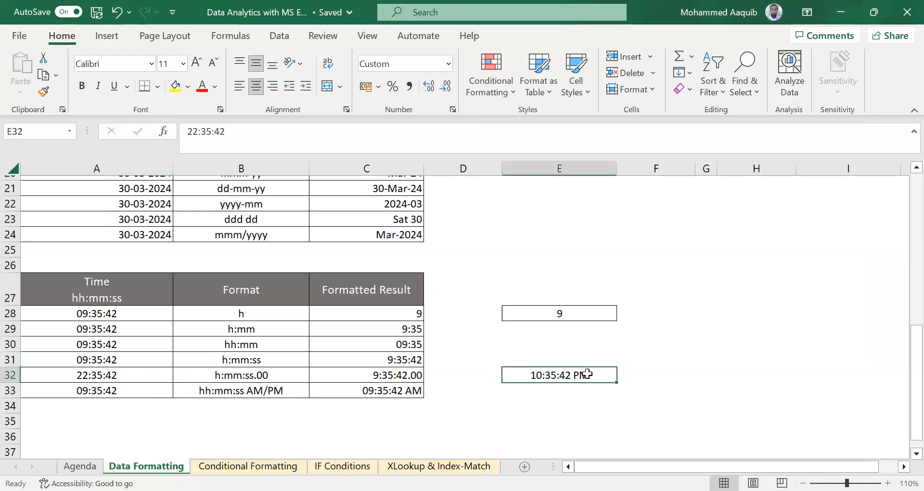
left_click(129, 374)
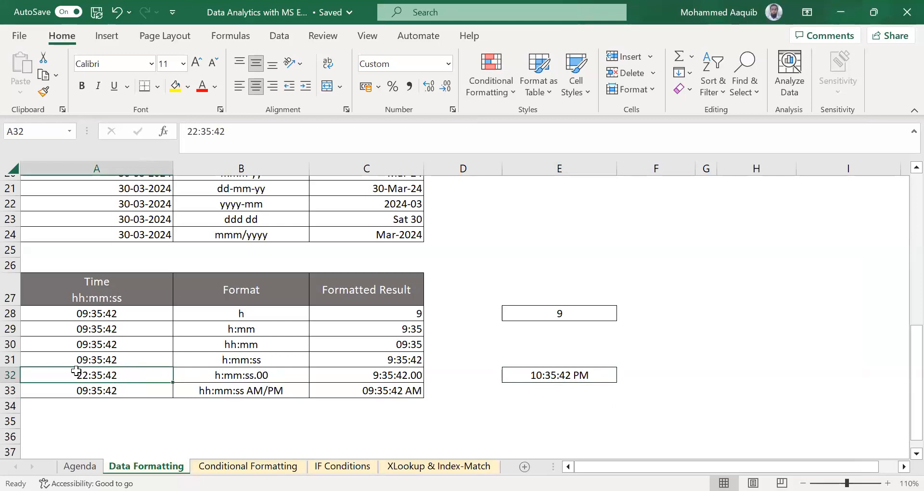
key("Up")
key("Down")
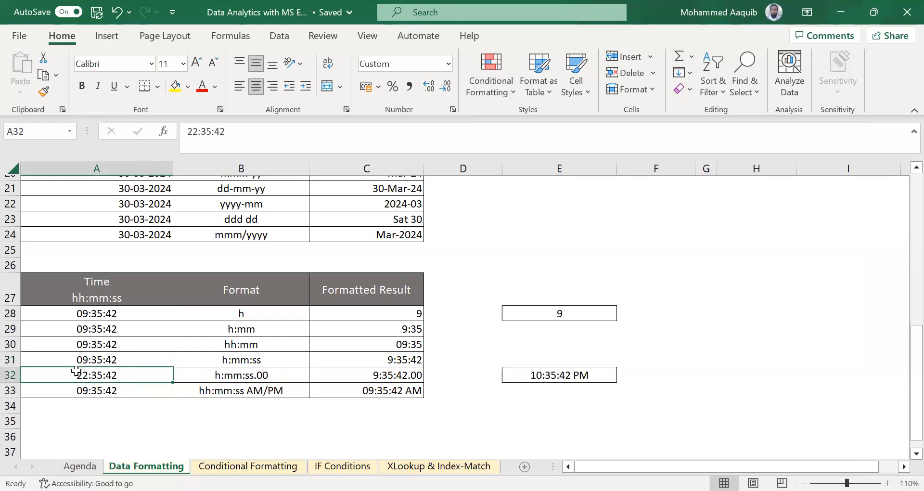
key("shift+Down")
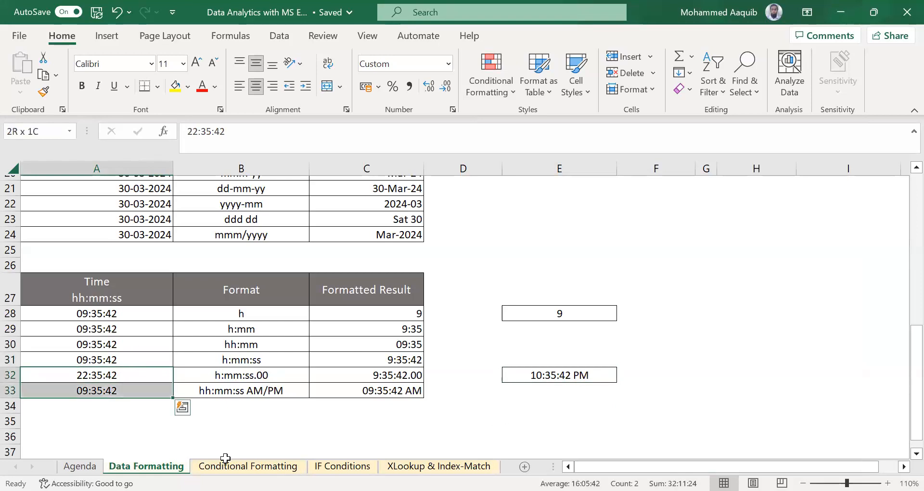
Enter the formula =SUM(A32:A33) in A34 to total the two times above
left_click(114, 406)
type("=")
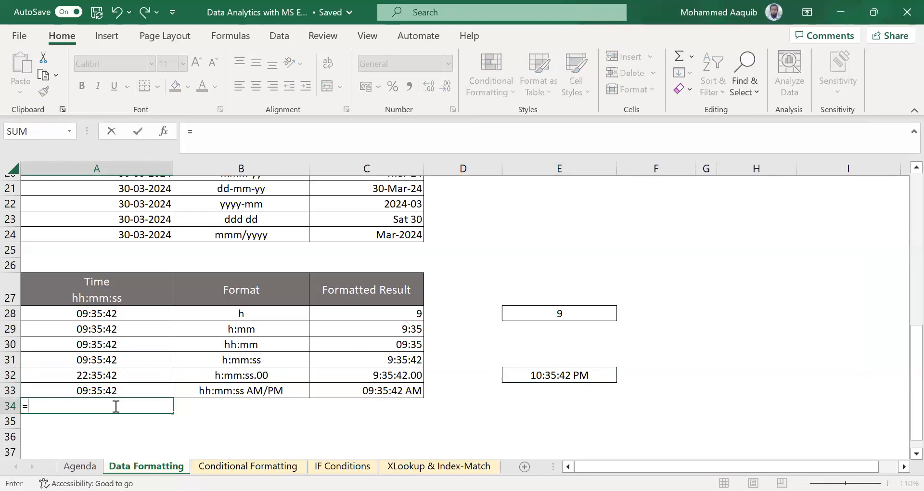
type("SUM(")
key("Up")
key("Up")
key("shift+Down")
key("Return")
Copy the time formatting of A33 onto the total in A34
key("Up")
key("Up")
left_click(114, 406)
key("ctrl+c")
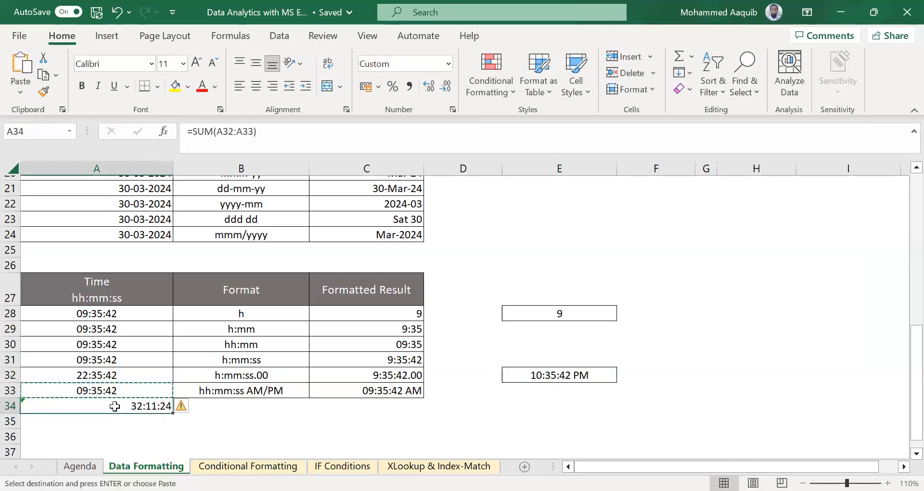
left_click(115, 406)
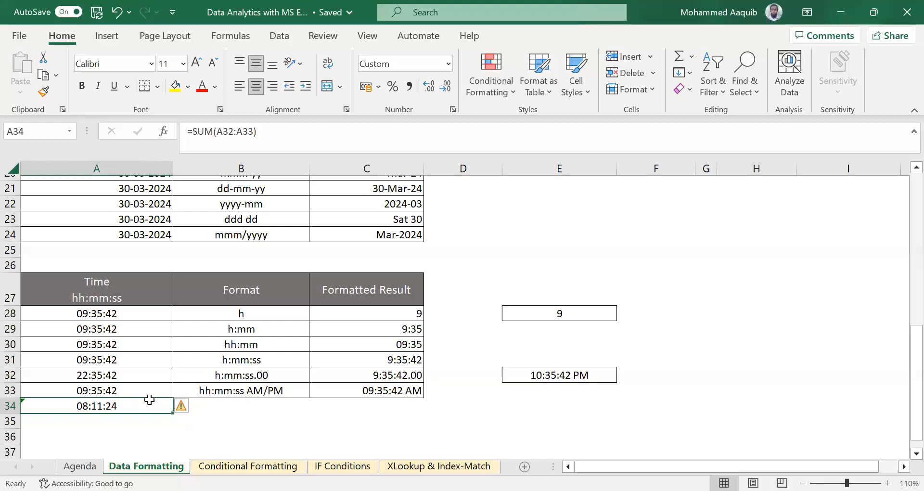
Replace the SUM formula in A34 with its plain value, keeping the time format
left_click(133, 378)
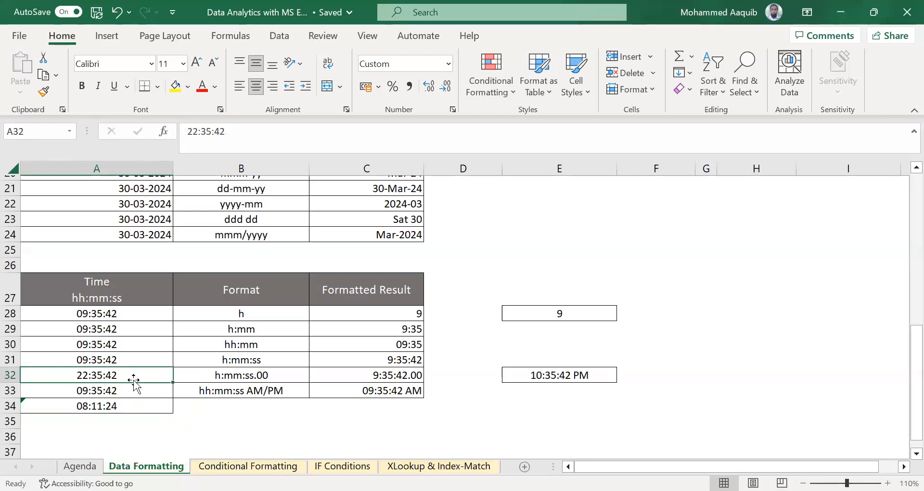
key("Down")
key("Down")
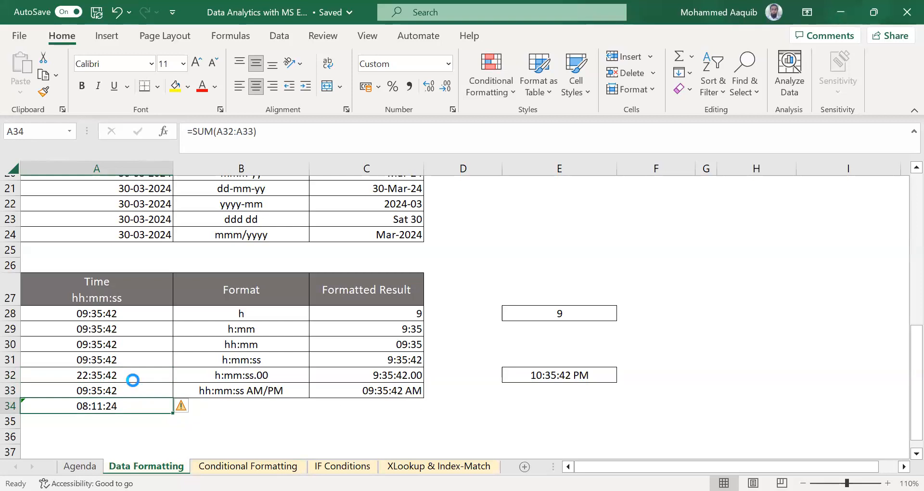
key("ctrl+c")
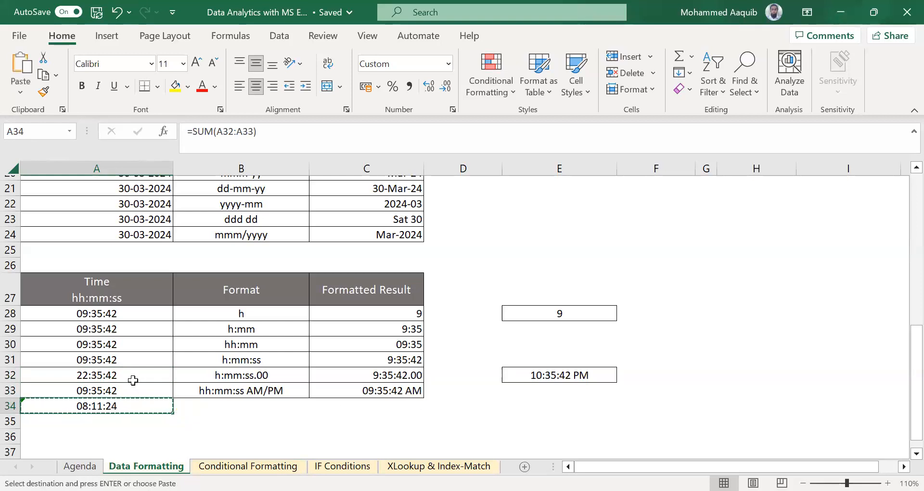
key("ctrl+shift+v")
key("Right")
key("Left")
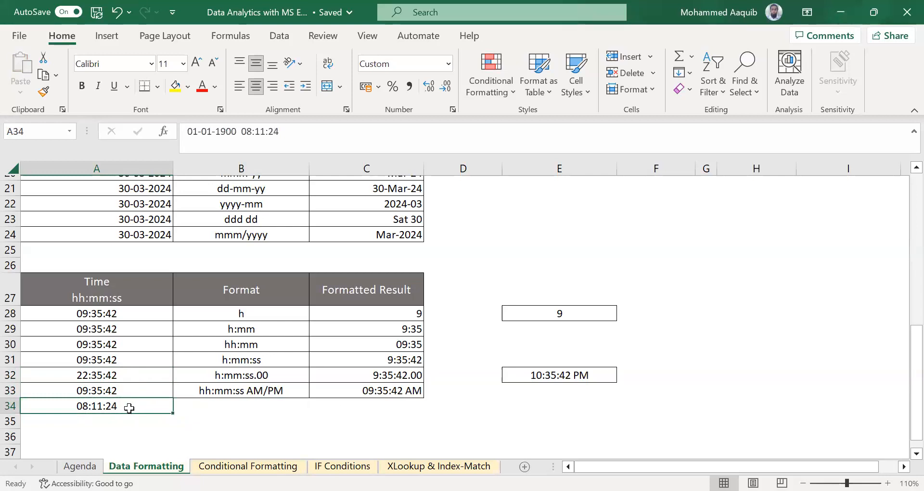
Compare the sum of the times in A32:A33 with the formatted time and underlying value in A34
right_click(129, 408)
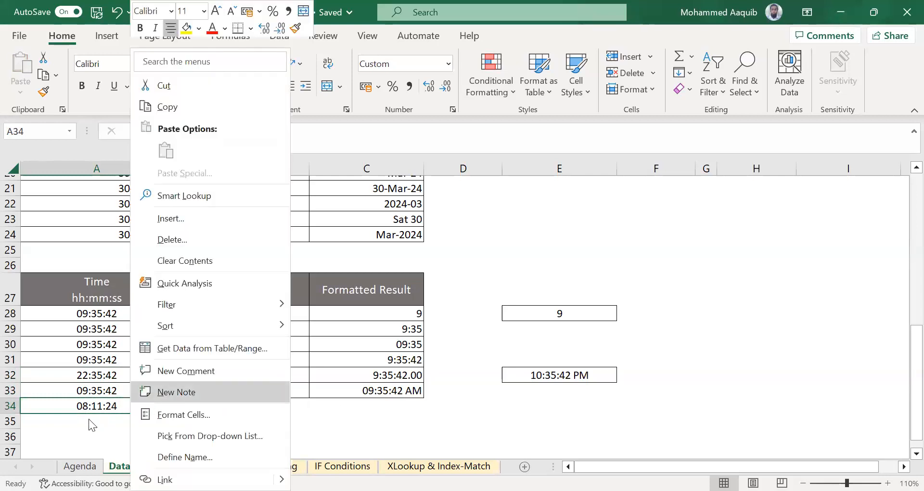
key("Escape")
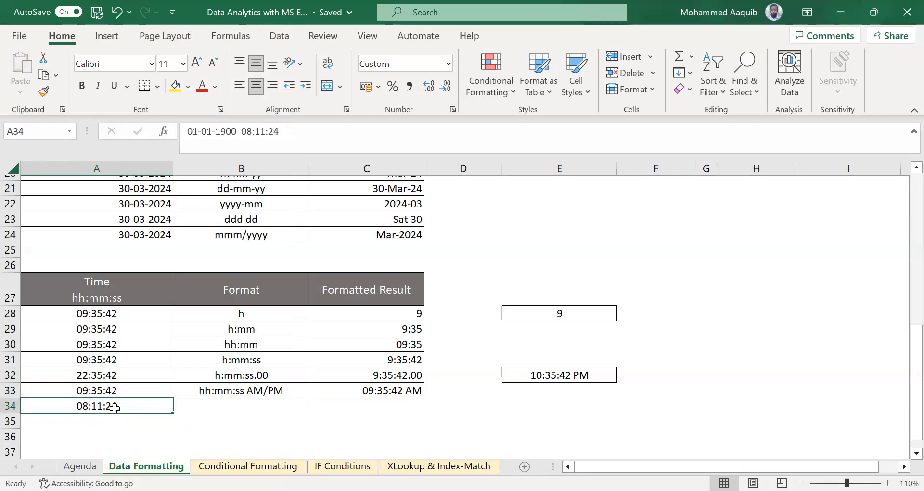
left_click_drag(101, 374, 101, 387)
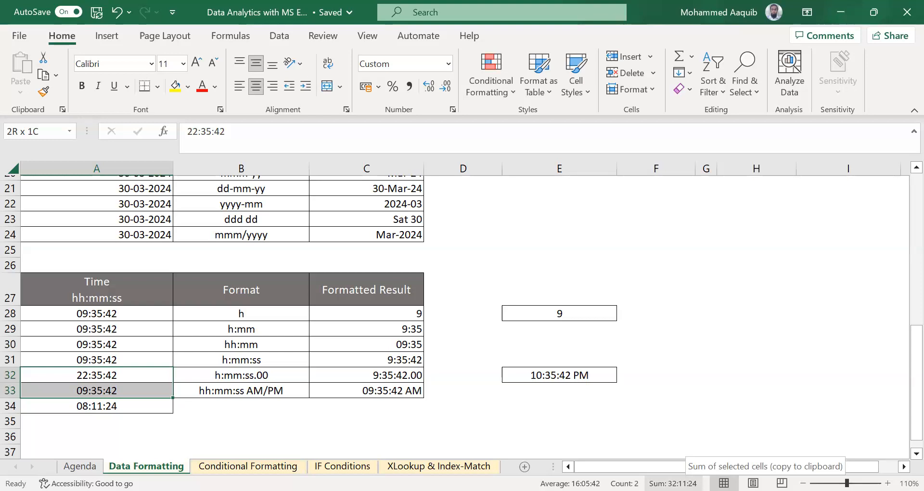
left_click(107, 405)
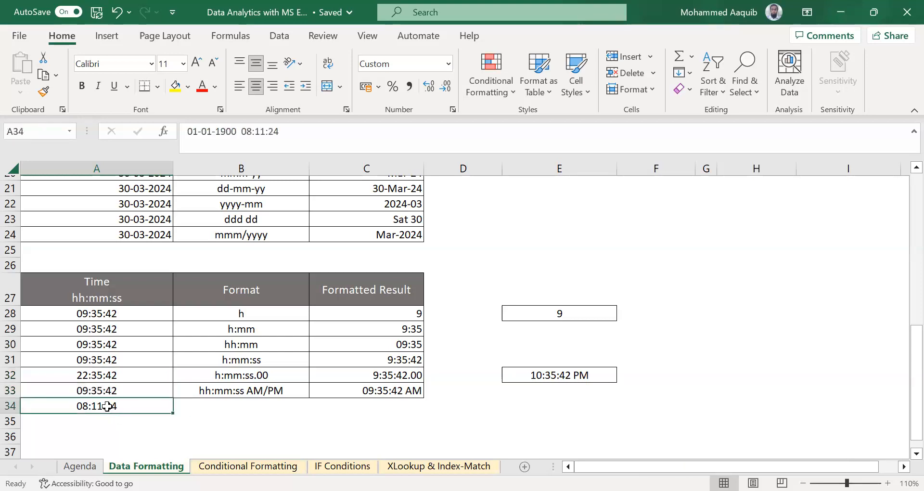
left_click(104, 426)
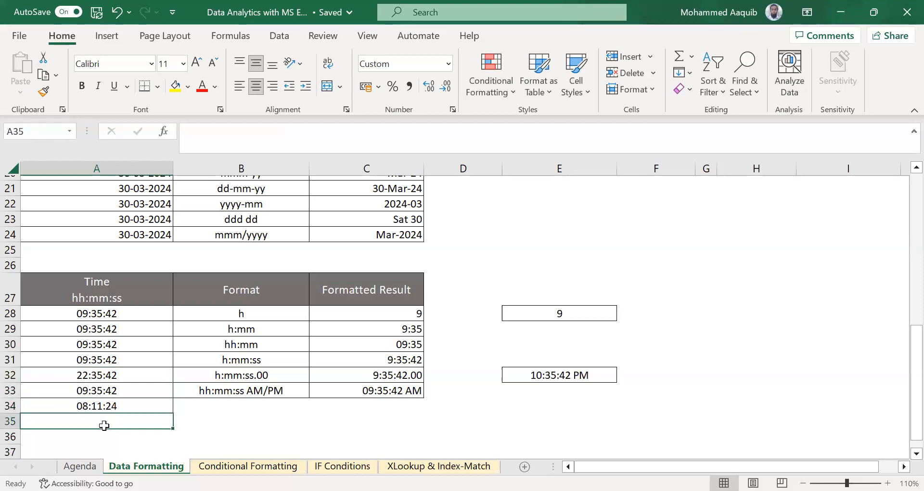
Check the sum of the times in A32:A33 against the time displayed in A34
key("Up")
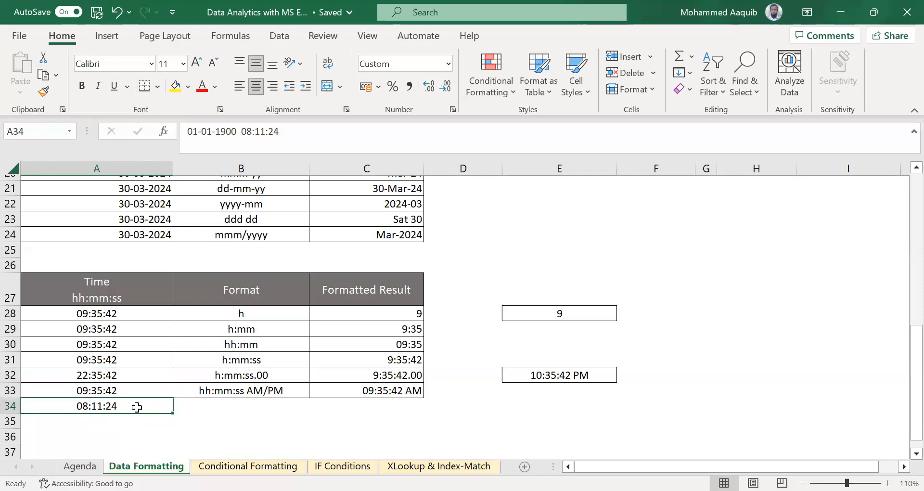
left_click(102, 378)
key("shift+Down")
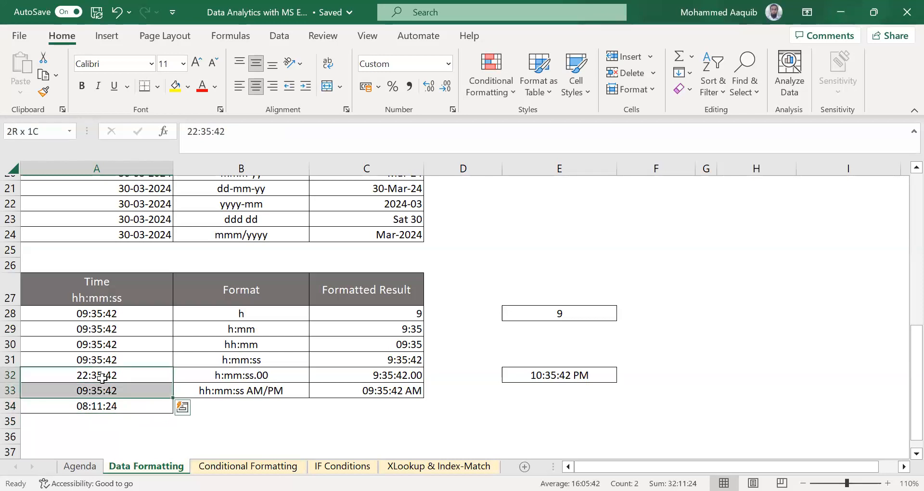
key("Down")
key("Down")
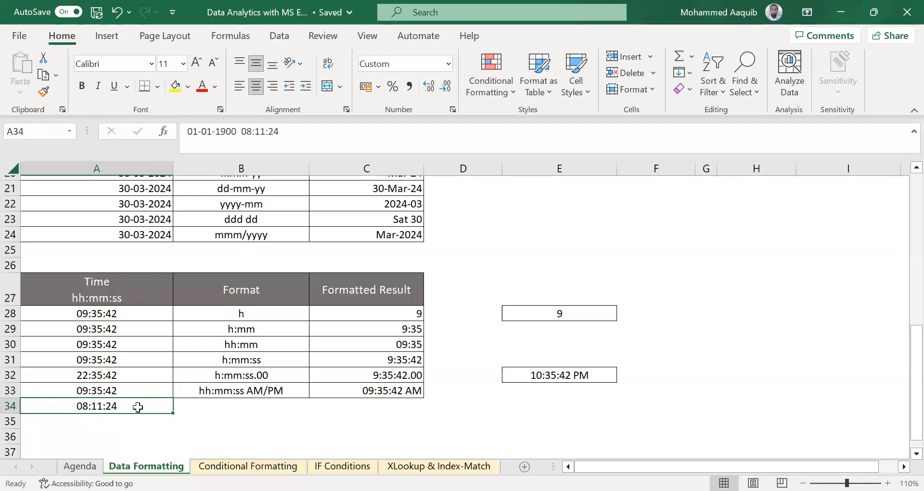
Apply the custom number format [hh]:mm:ss to the total in A34 so hours beyond 24 are counted
key("shift+F10")
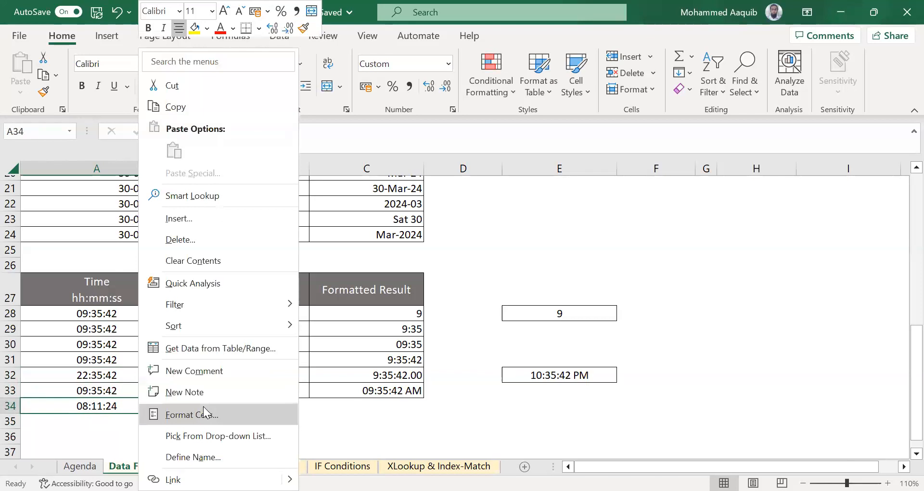
left_click(203, 409)
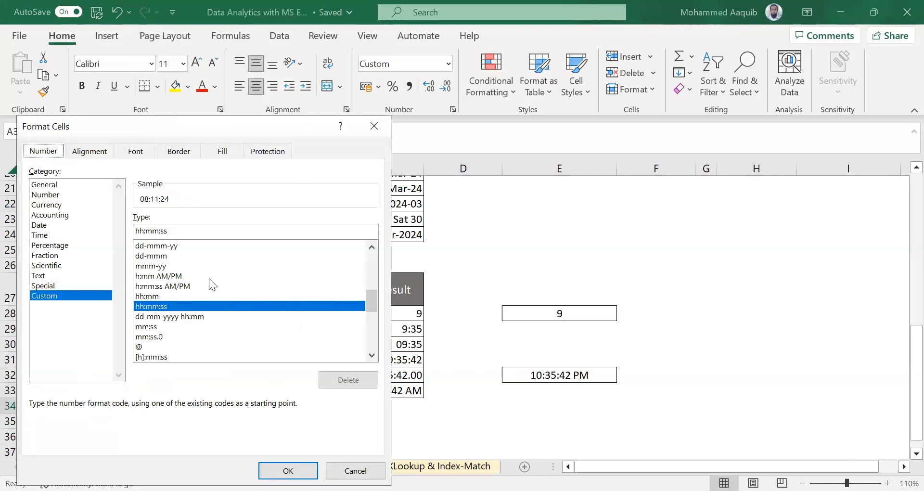
left_click(169, 228)
key("Home")
type("{")
key("BackSpace")
type("[")
key("Right")
key("Right")
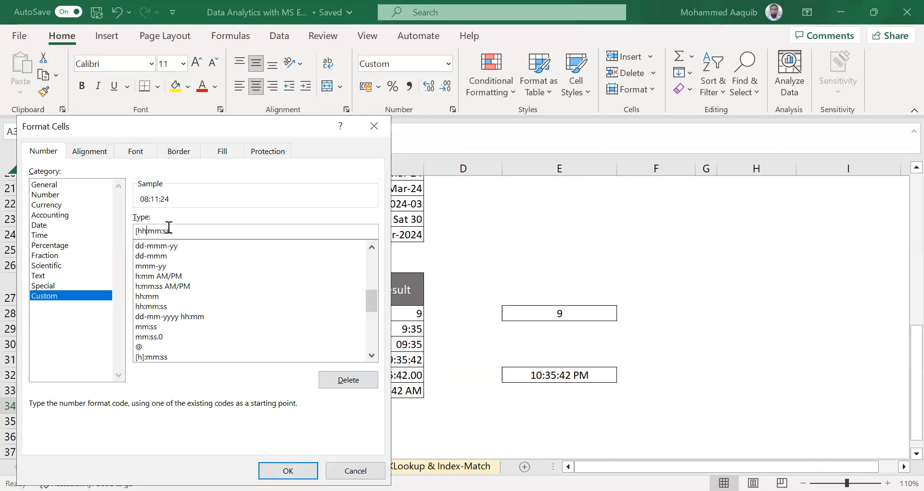
type("]:")
left_click(287, 469)
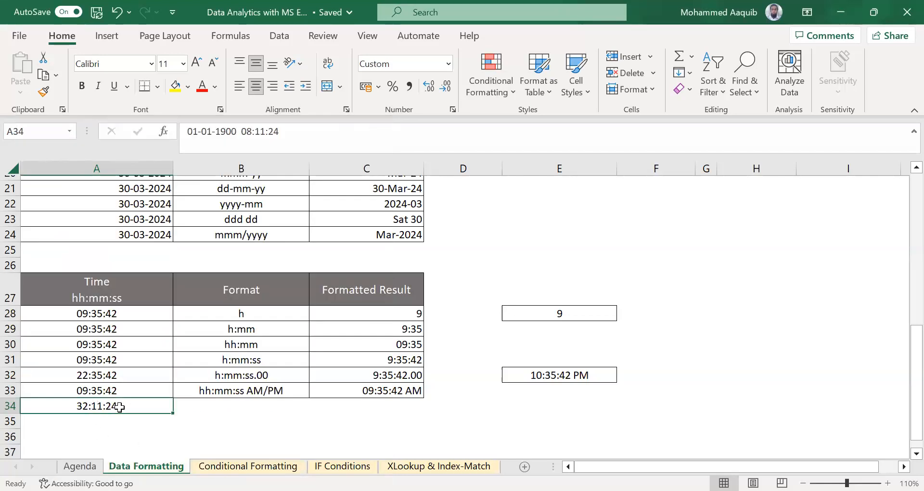
Compare the sum of A32:A33 with the reformatted total in A34 and review the number, date and time formatting sections
left_click(124, 371)
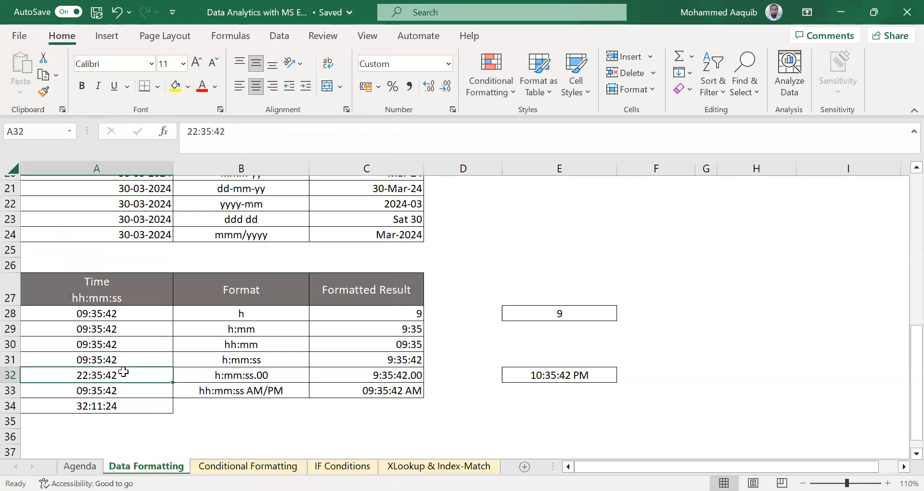
key("shift+Down")
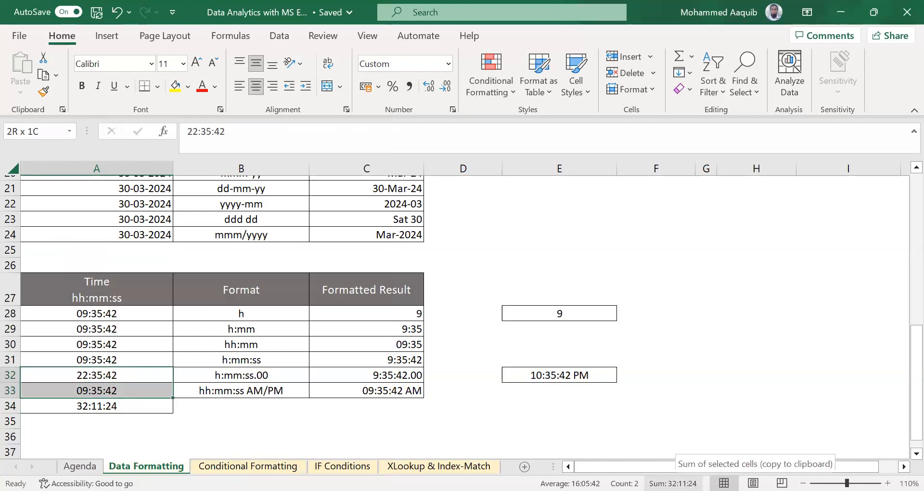
left_click(138, 407)
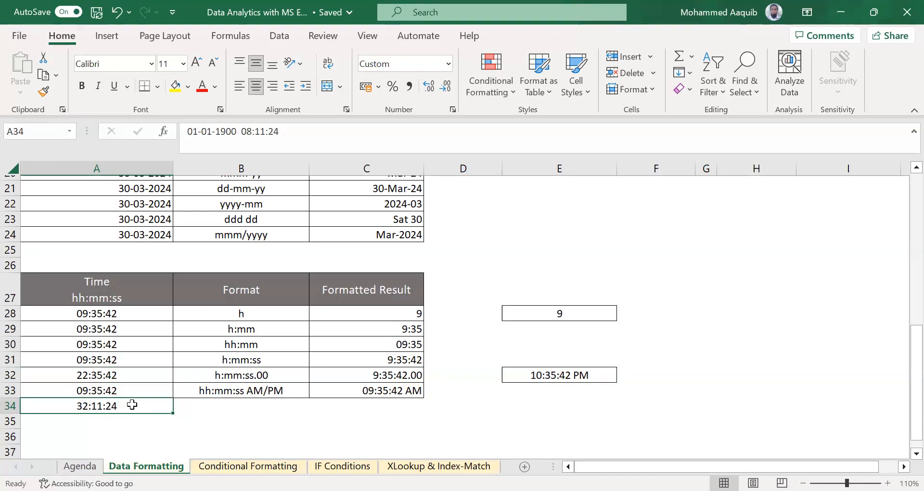
left_click(258, 404)
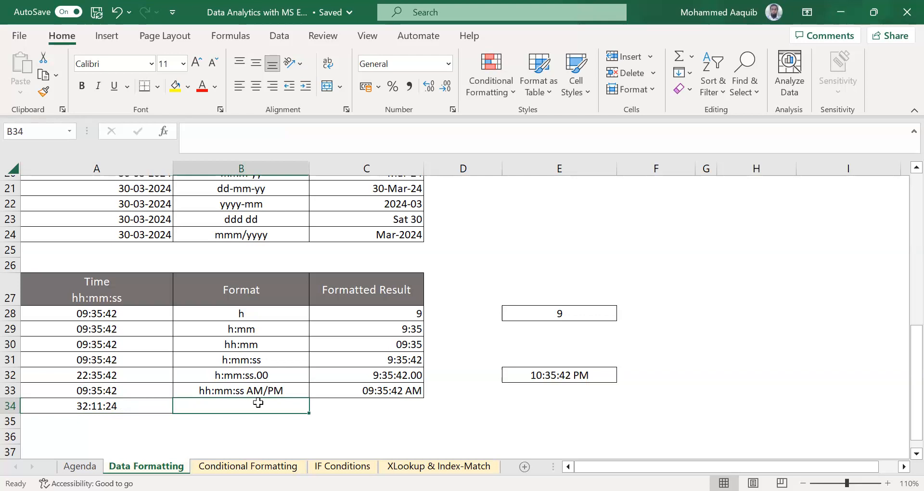
scroll(258, 403, "up", 7)
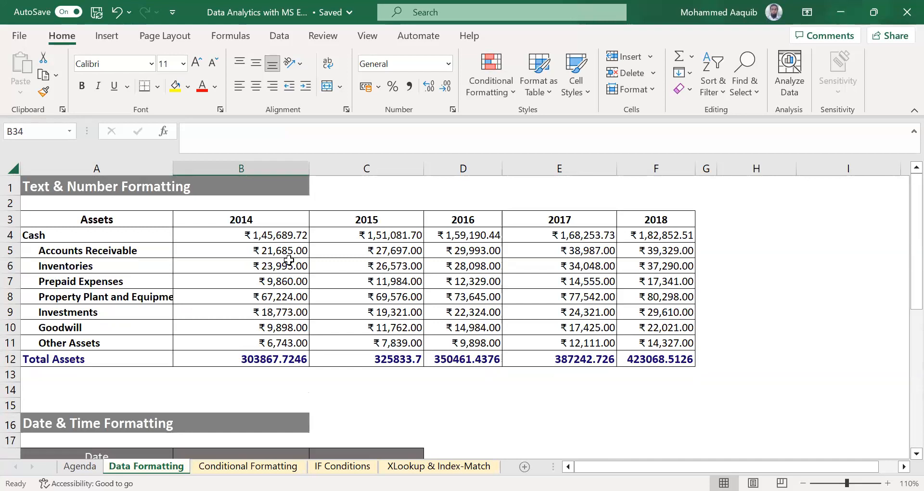
scroll(289, 260, "down", 3)
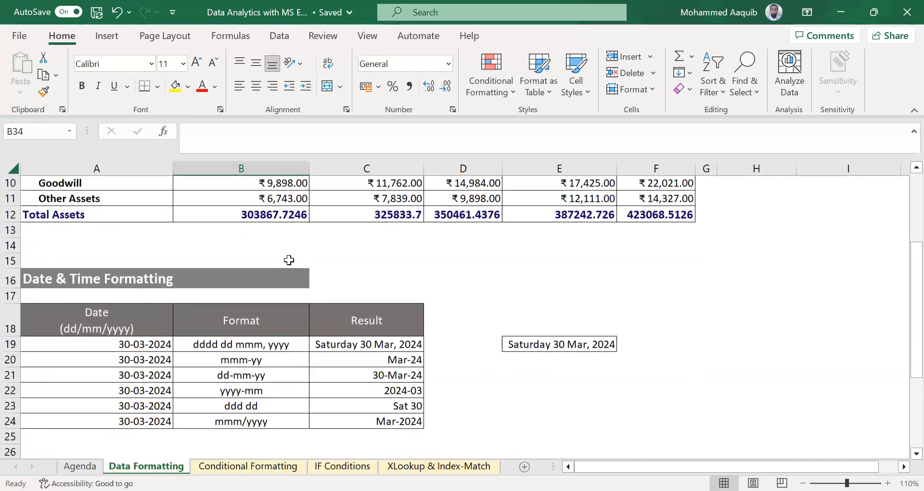
scroll(243, 337, "down", 3)
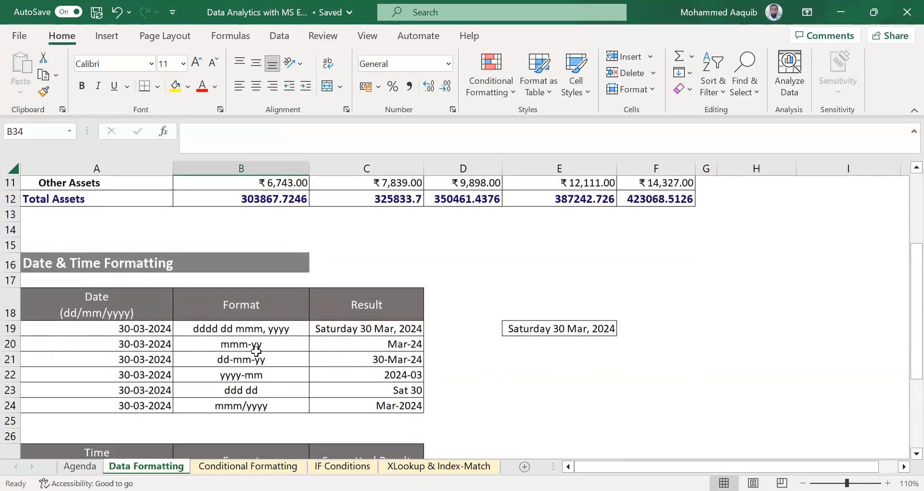
scroll(256, 351, "down", 1)
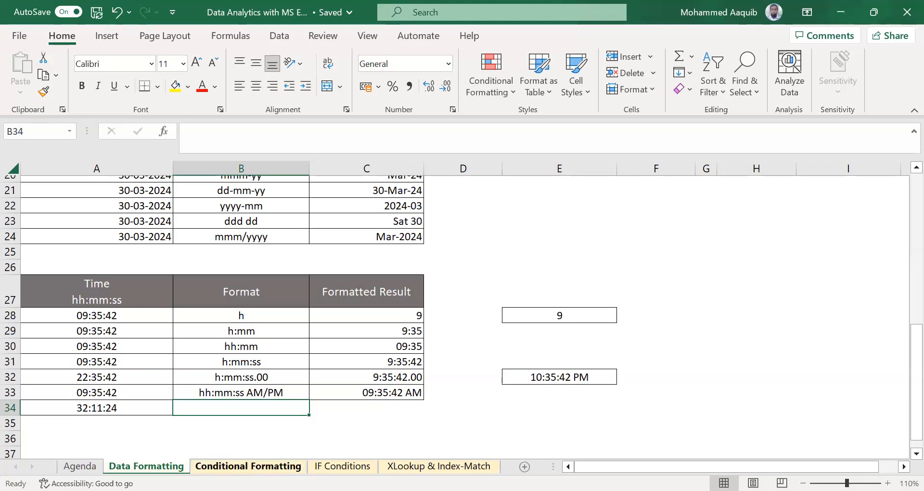
Open the Conditional Formatting sheet and widen the Manager column to fit its contents
left_click(248, 466)
left_click(203, 320)
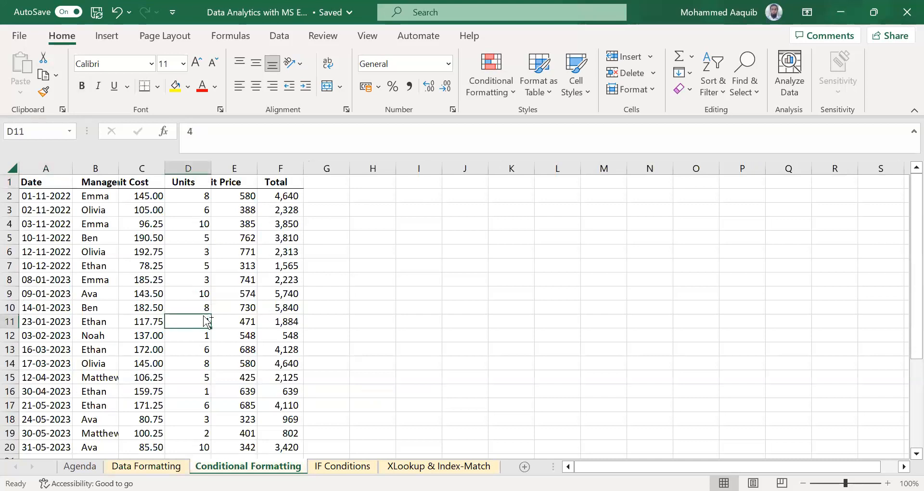
key("ctrl+Up")
key("Left")
key("Left")
key("Left")
key("Right")
key("Right")
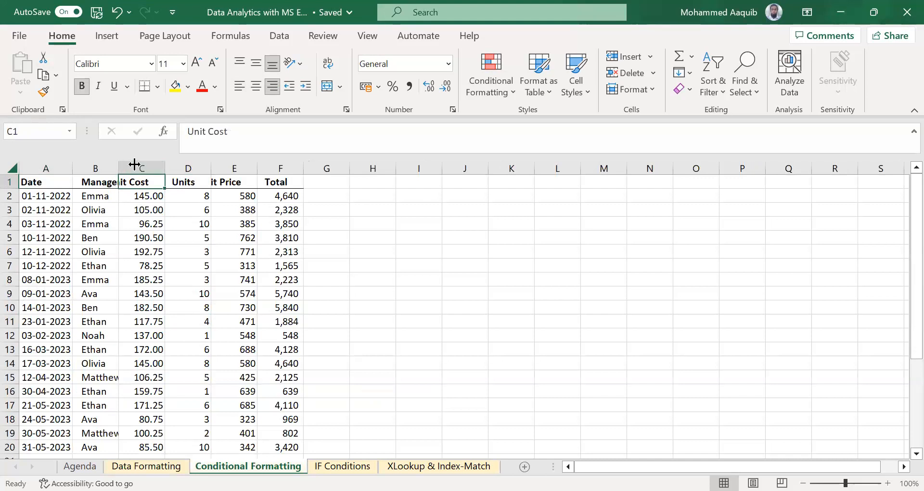
left_click_drag(136, 164, 137, 164)
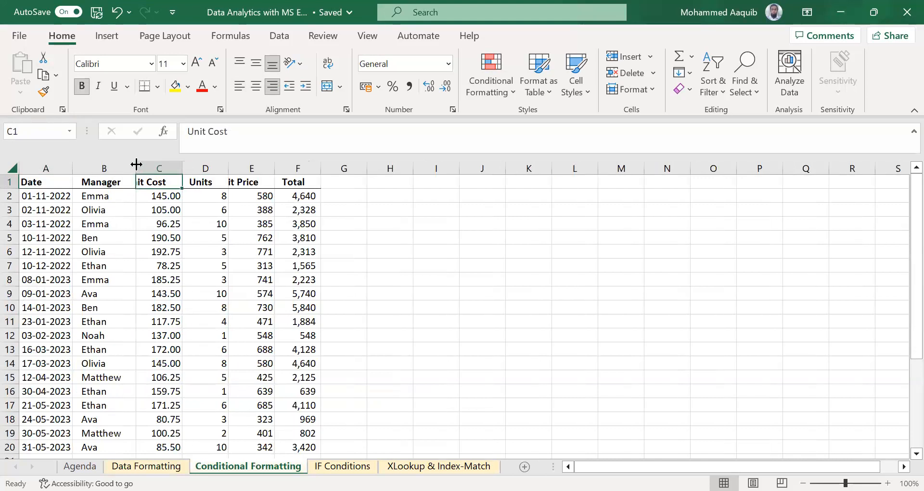
key("Left")
key("Left")
key("Right")
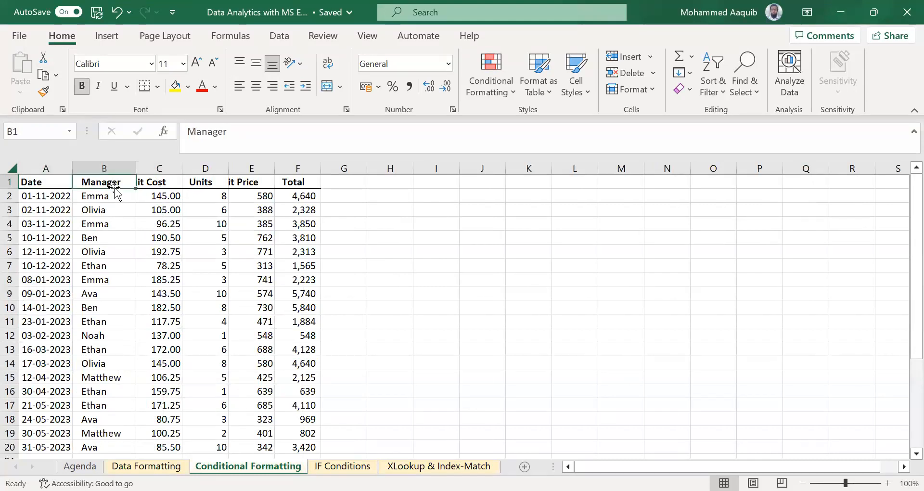
key("Right")
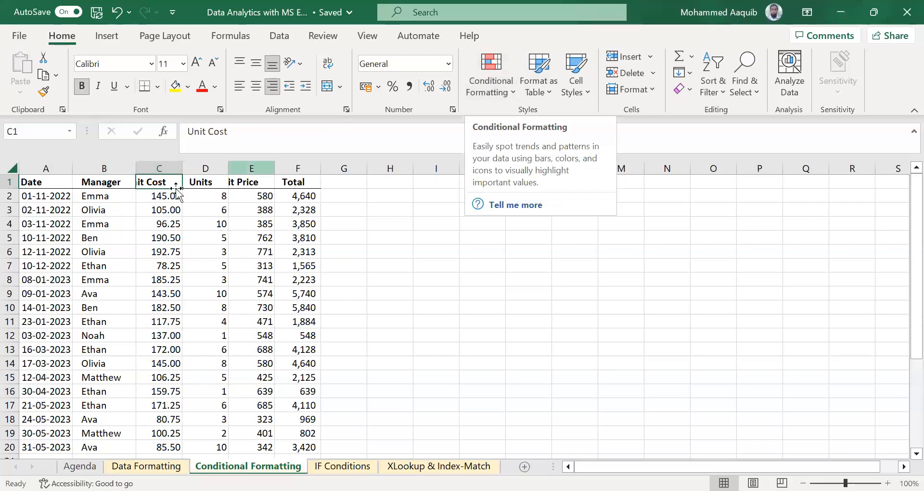
left_click(162, 196)
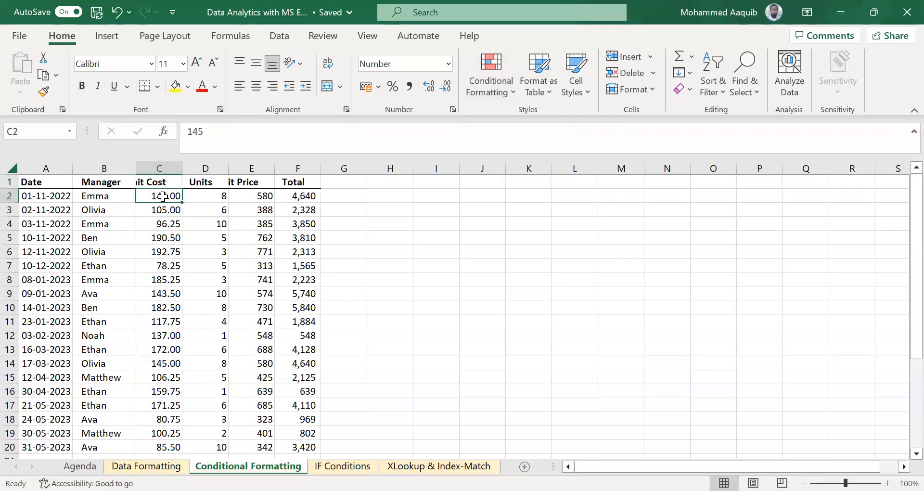
key("ctrl+shift+Down")
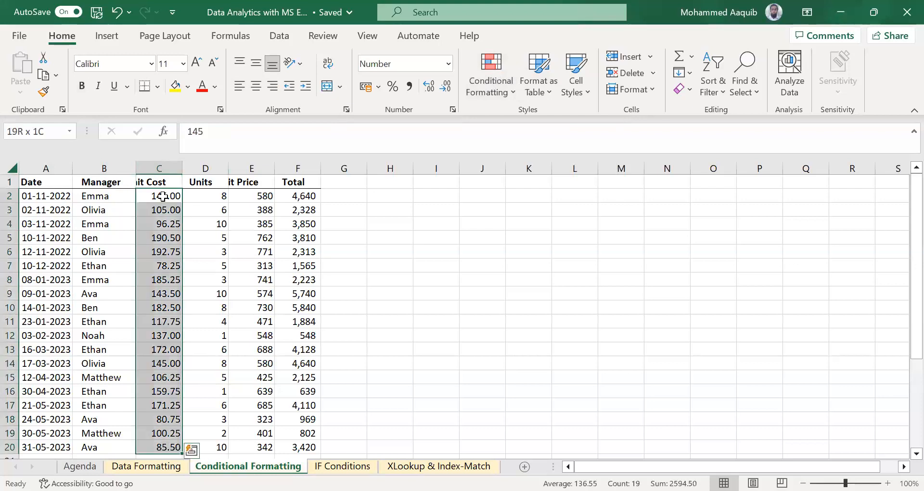
key("ctrl+q")
key("Escape")
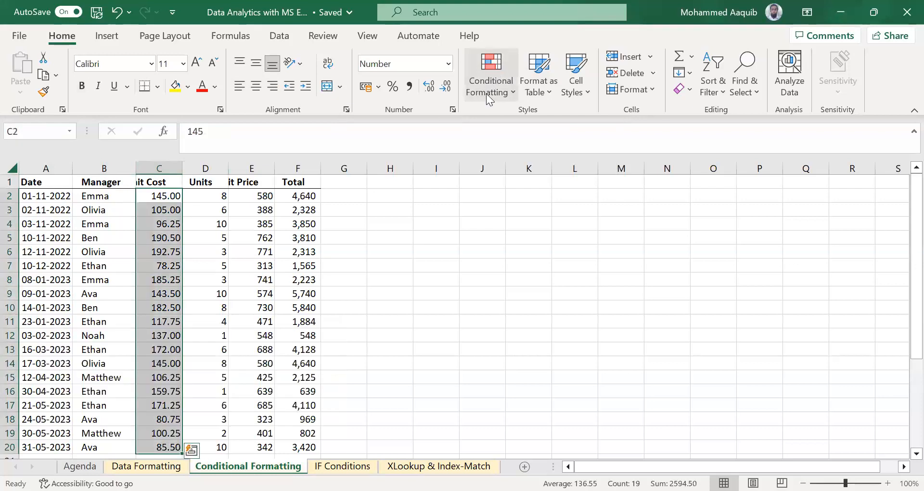
left_click(501, 82)
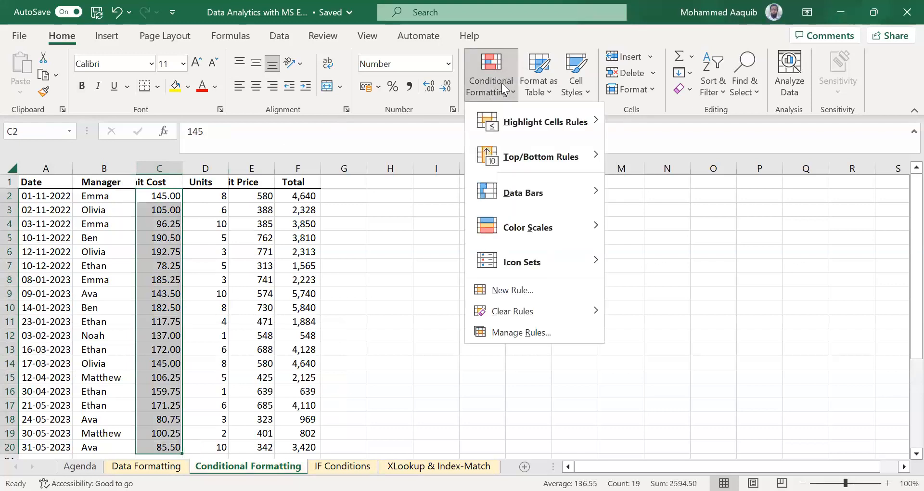
mouse_move(522, 111)
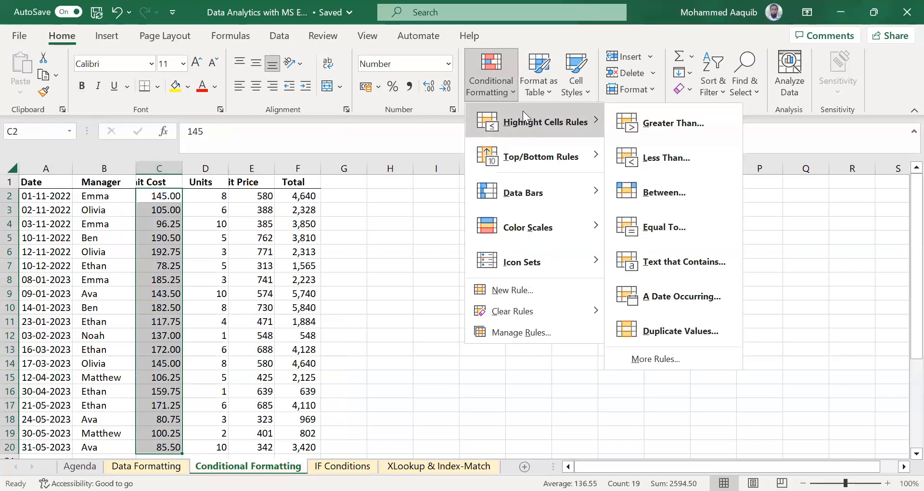
Autofit the width of column C so the Unit Cost header fits
left_click(152, 179)
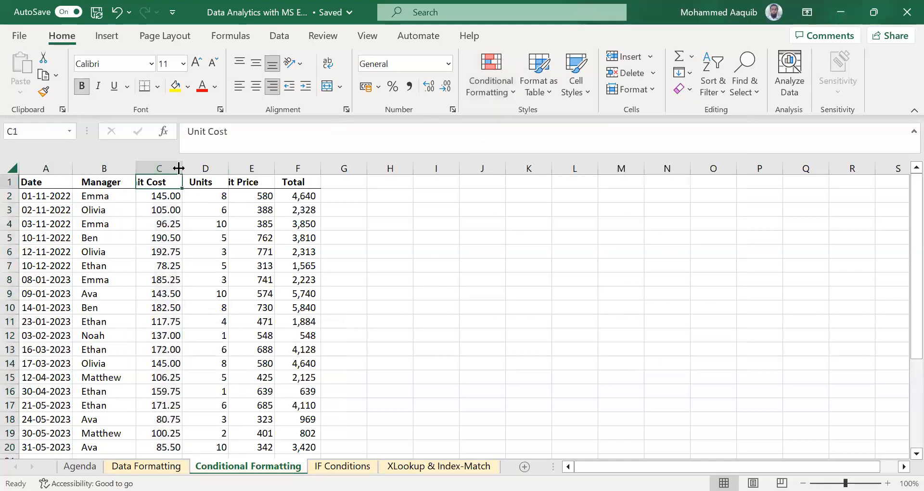
double_click(183, 167)
Highlight the Unit Cost values in C2:C20 greater than 100 with Light Red Fill with Dark Red Text
left_click(170, 198)
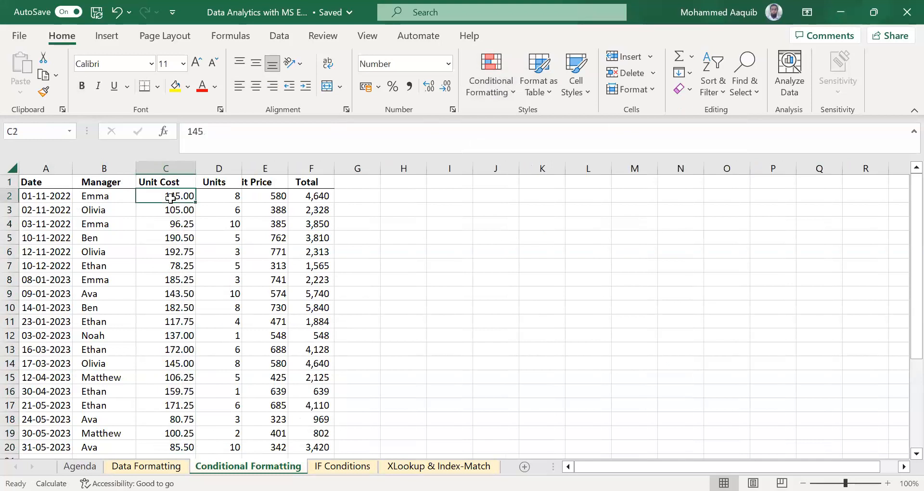
key("ctrl+shift+Down")
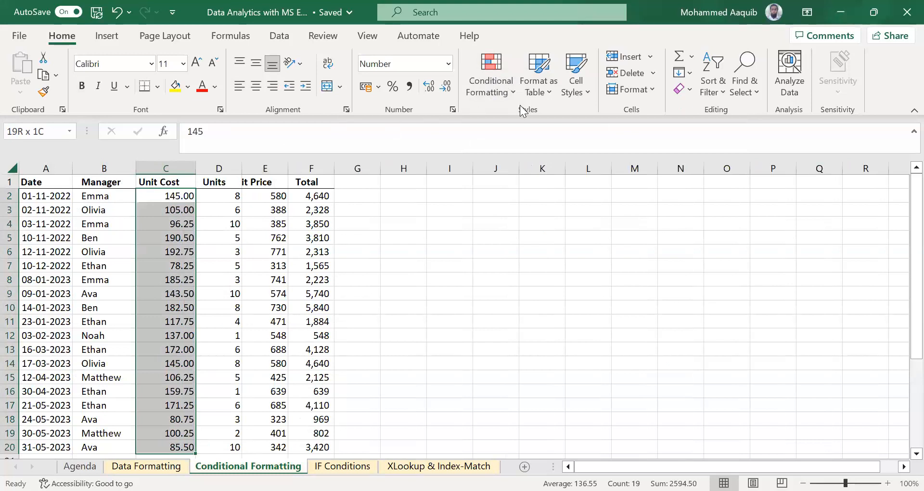
left_click(499, 89)
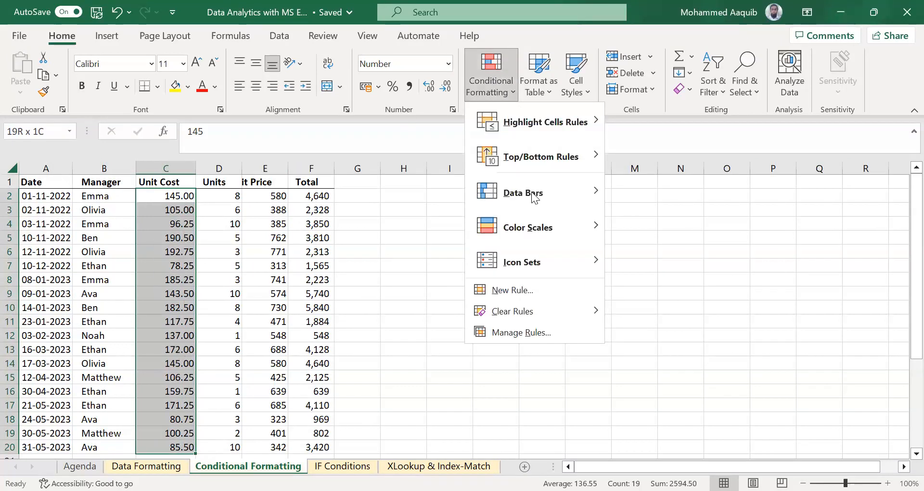
mouse_move(593, 122)
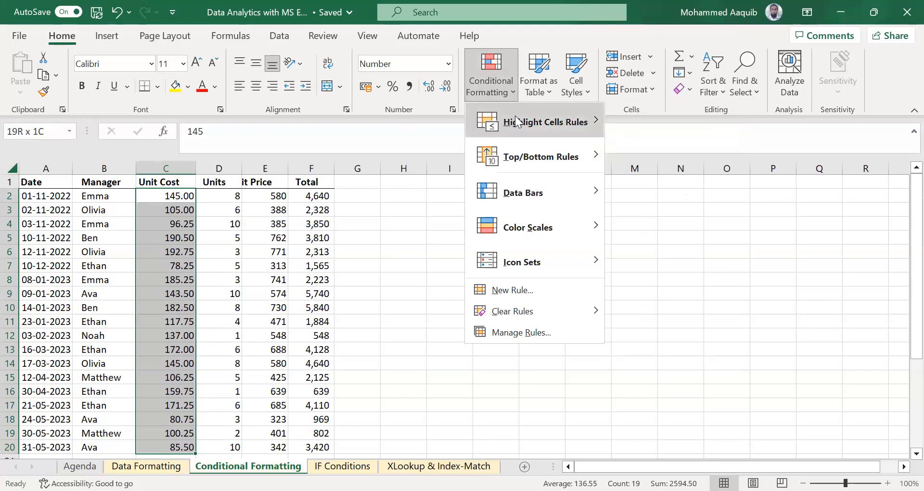
mouse_move(514, 116)
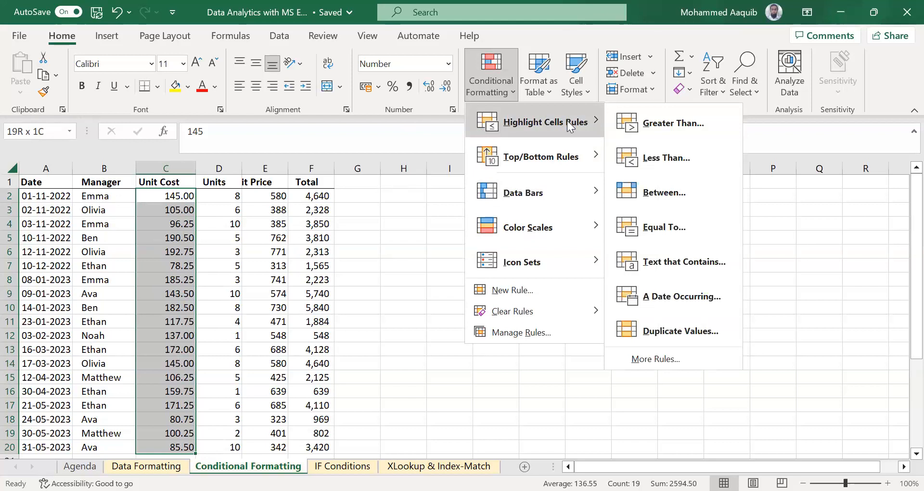
left_click(651, 127)
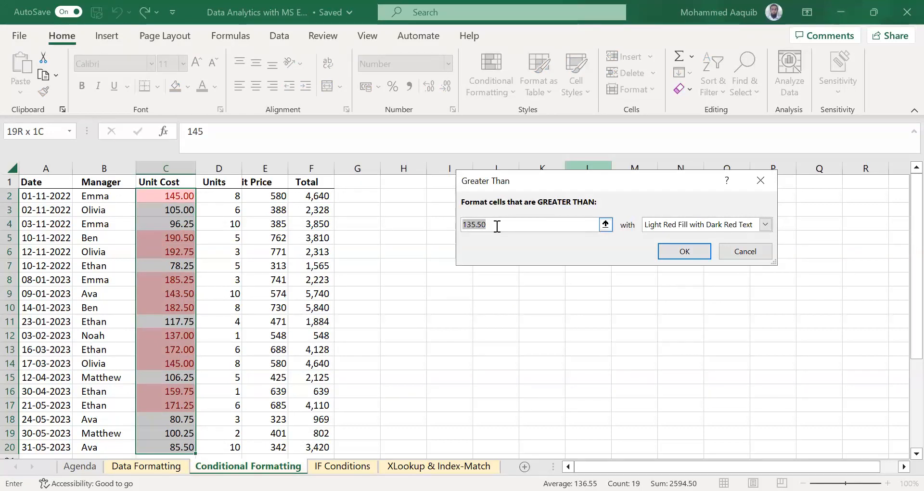
type("1")
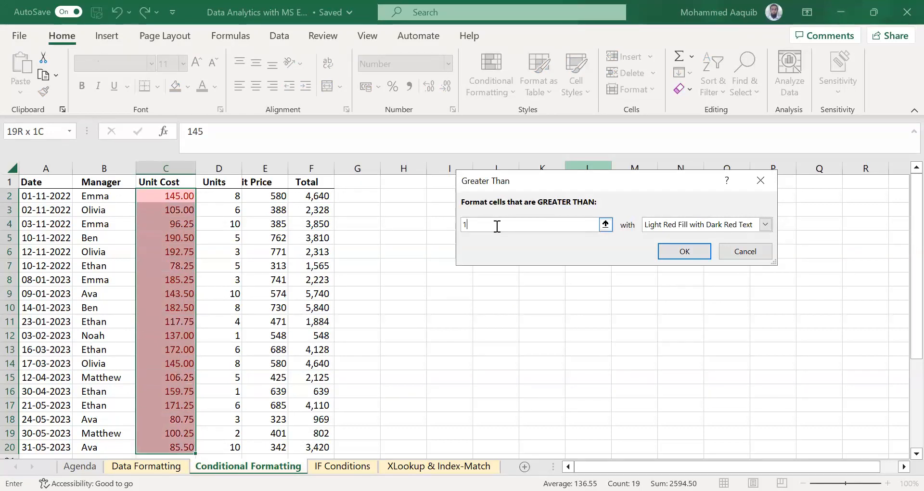
type("00")
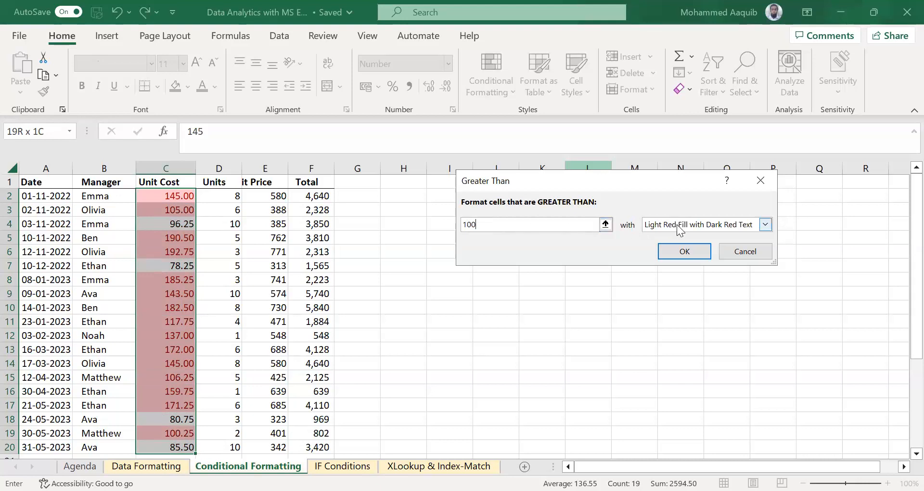
left_click(685, 251)
left_click(219, 276)
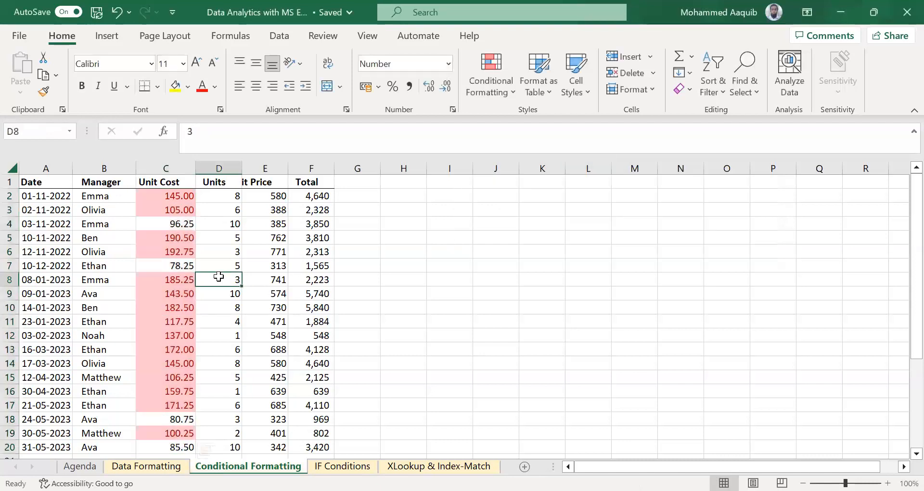
Examine the Unit Cost highlighting in column C, including the below-100 values in C4 and C7
scroll(219, 276, "down", 1)
scroll(218, 276, "up", 1)
left_click(186, 225)
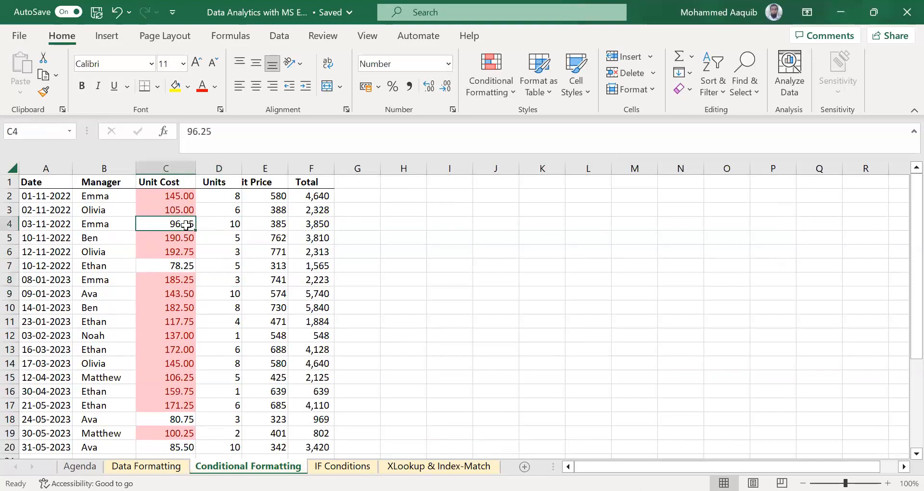
key("shift+Left")
key("shift+Right")
key("Down")
key("Down")
key("Down")
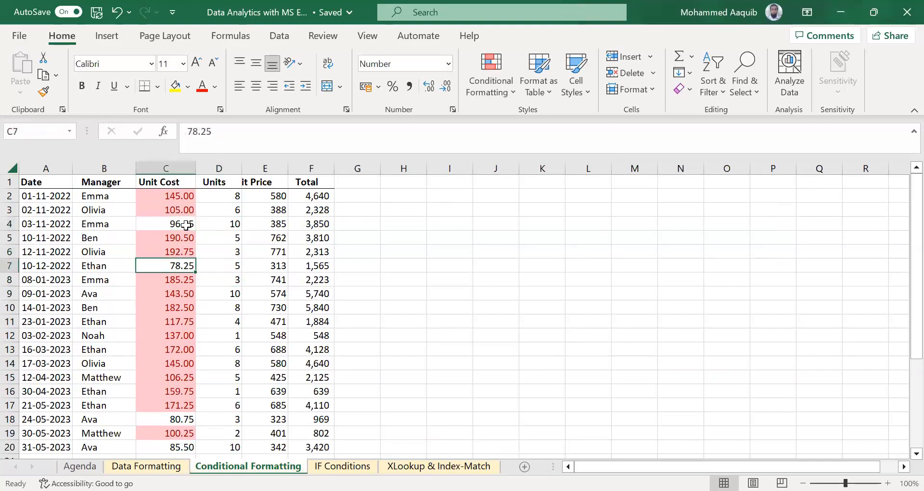
key("Right")
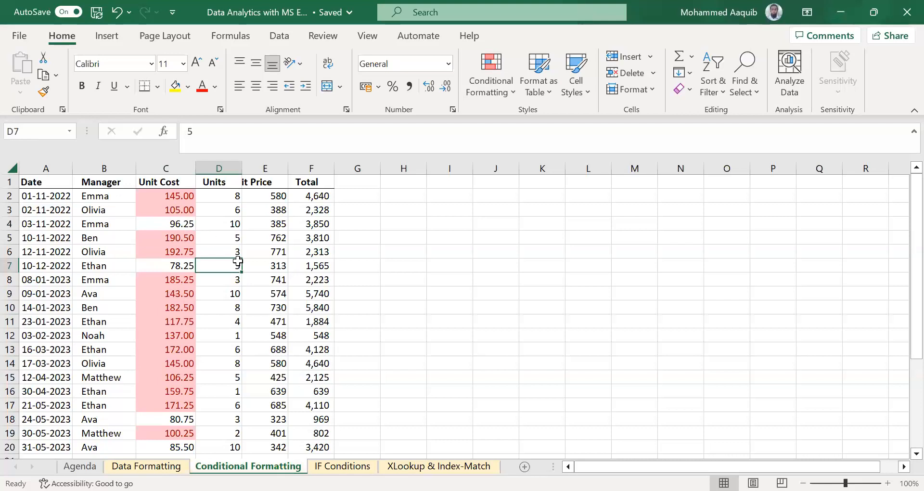
Apply the Red - Yellow - Green Color Scale to the Units values in D2:D20
scroll(238, 261, "down", 1)
scroll(237, 261, "up", 1)
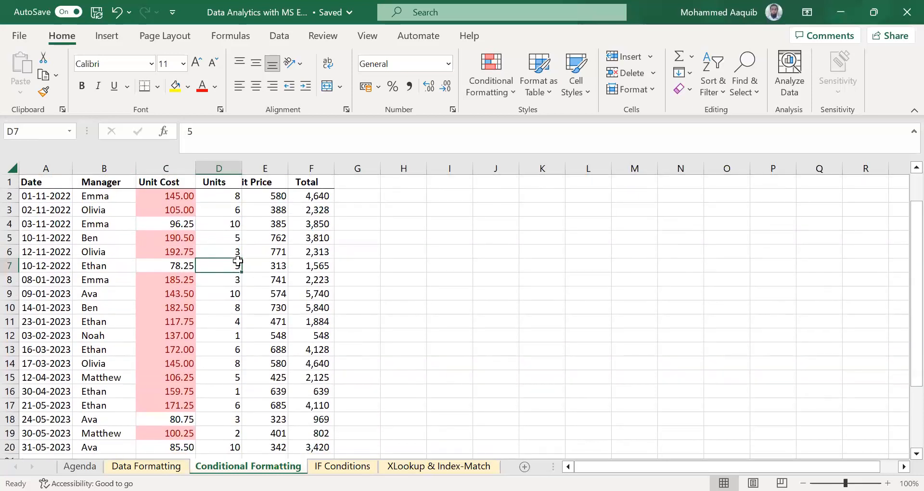
left_click(232, 199)
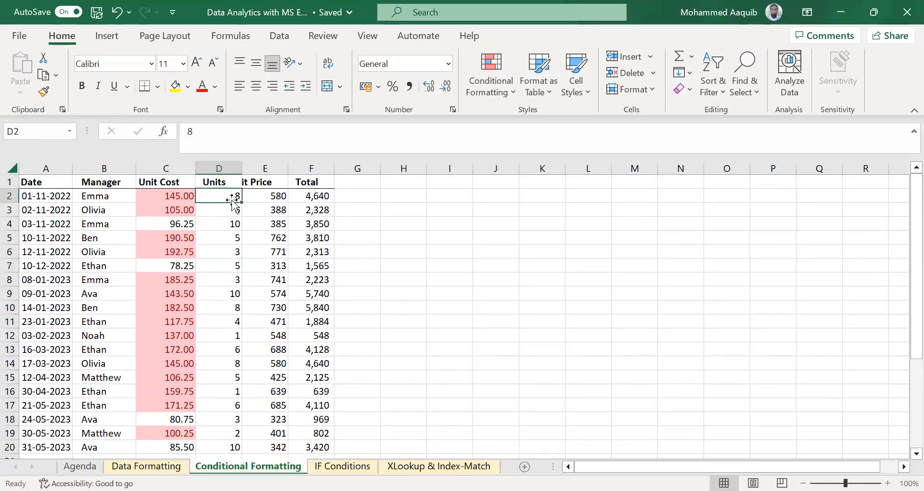
key("ctrl+shift+Down")
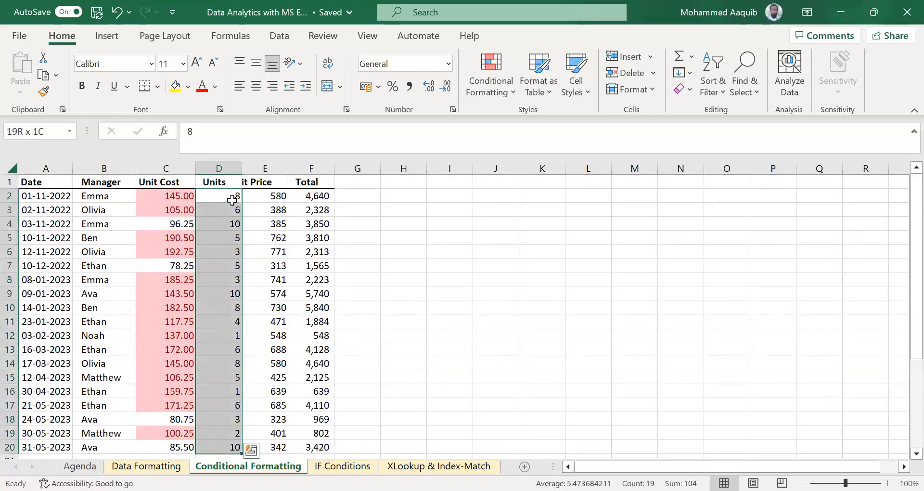
left_click(232, 199)
key("ctrl+shift+Down")
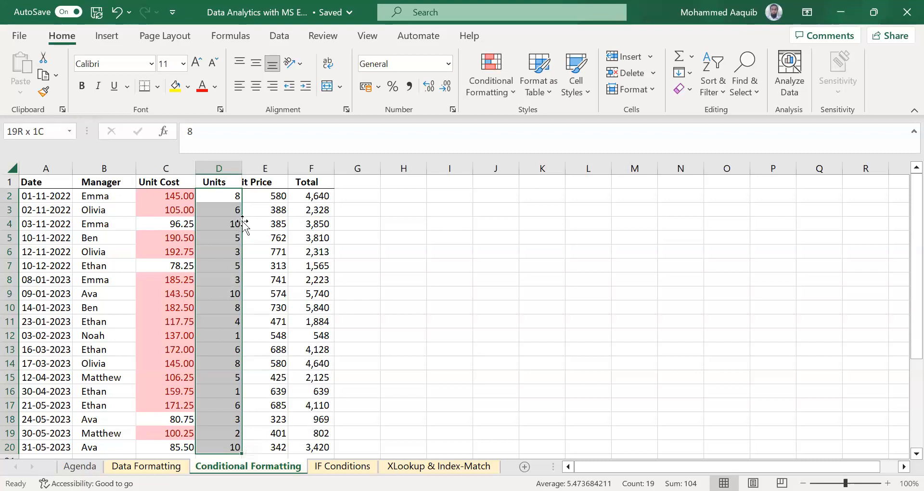
left_click(491, 97)
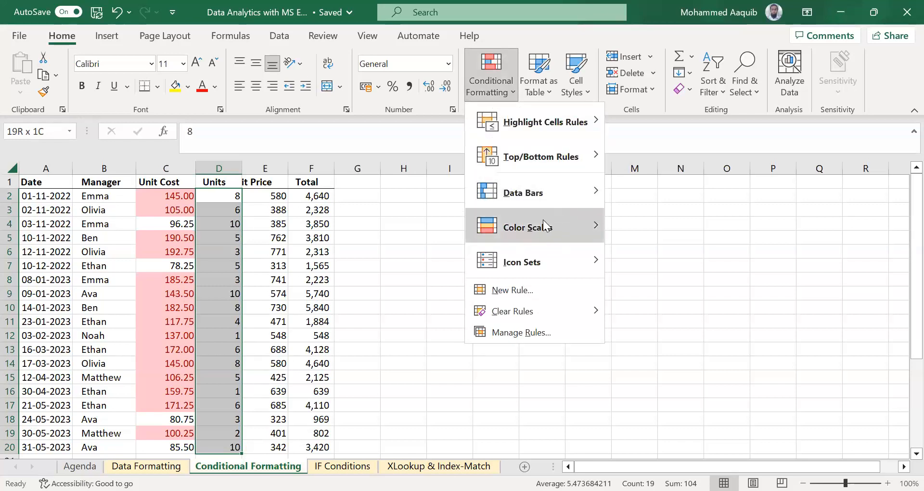
mouse_move(527, 225)
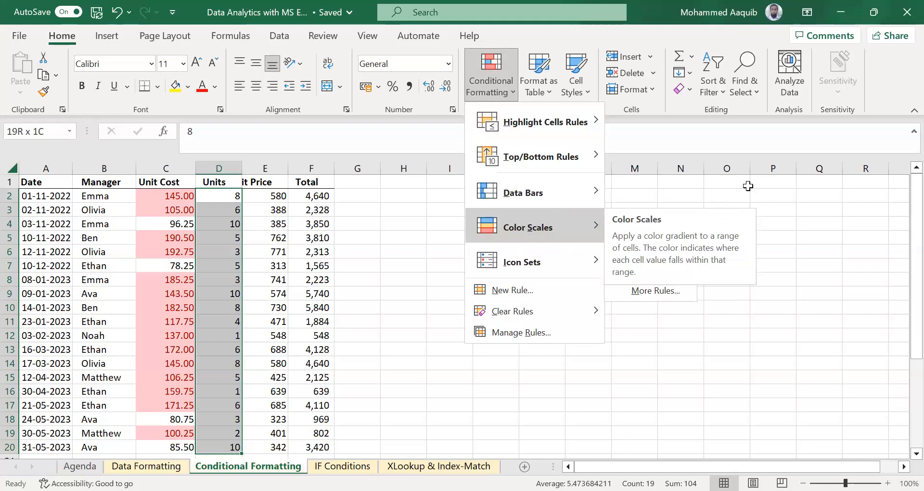
left_click(489, 79)
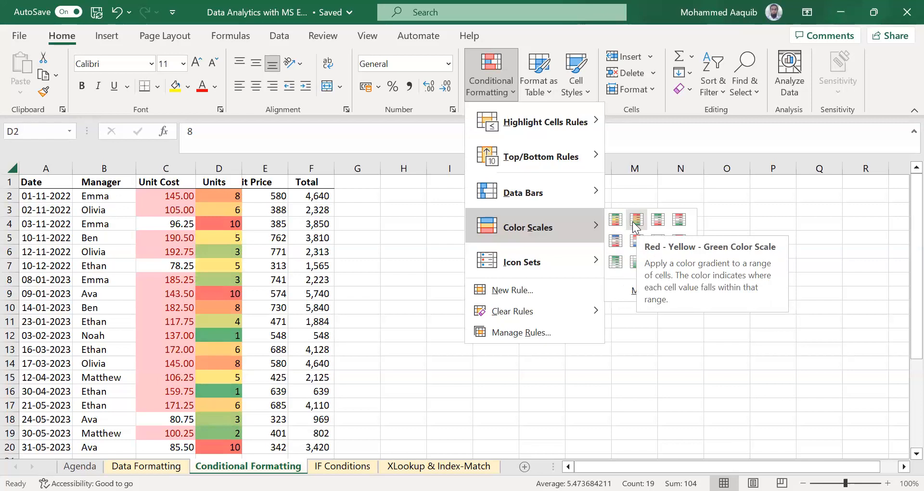
left_click(201, 260)
key("Right")
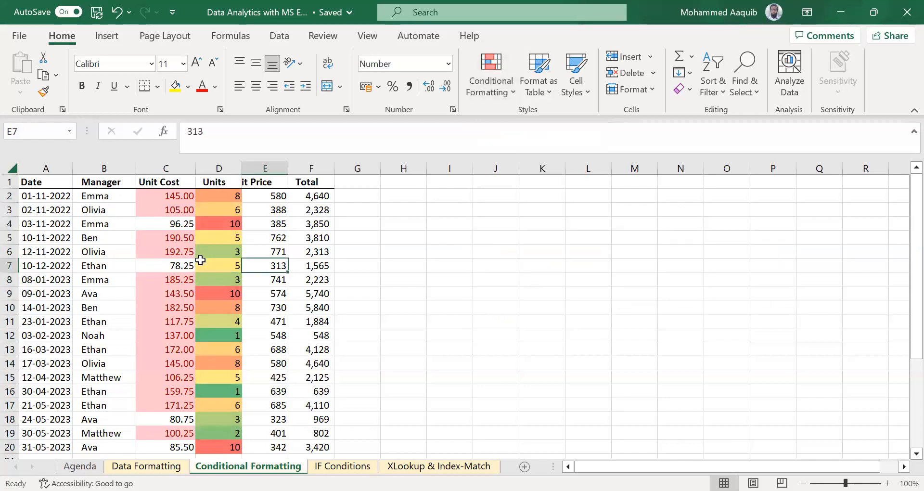
key("Up")
key("Up")
key("Up")
key("Up")
key("Up")
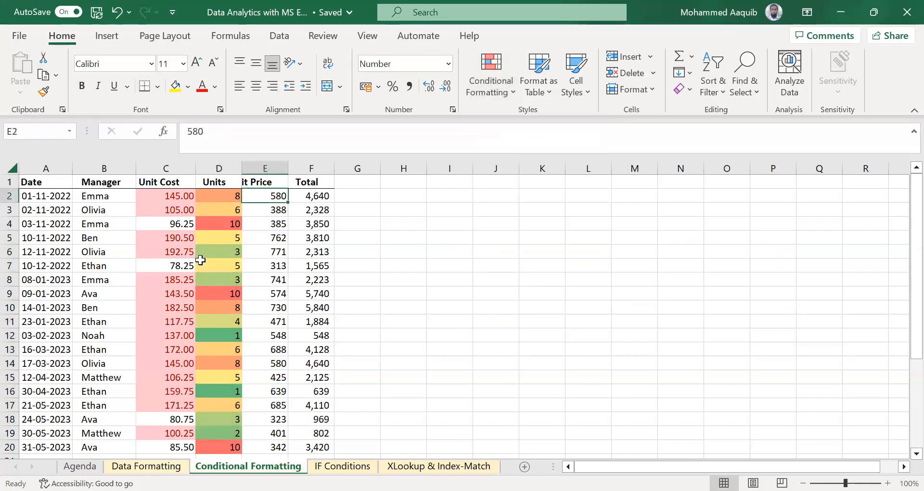
key("Right")
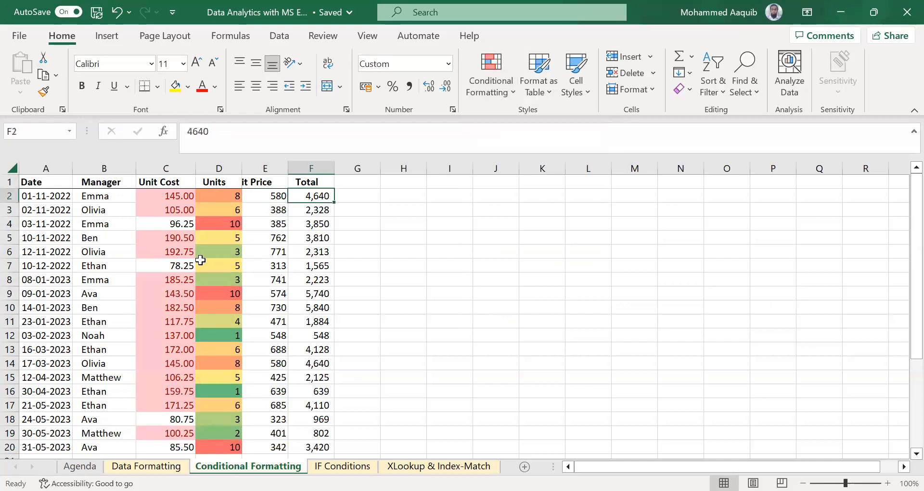
key("ctrl+shift+Down")
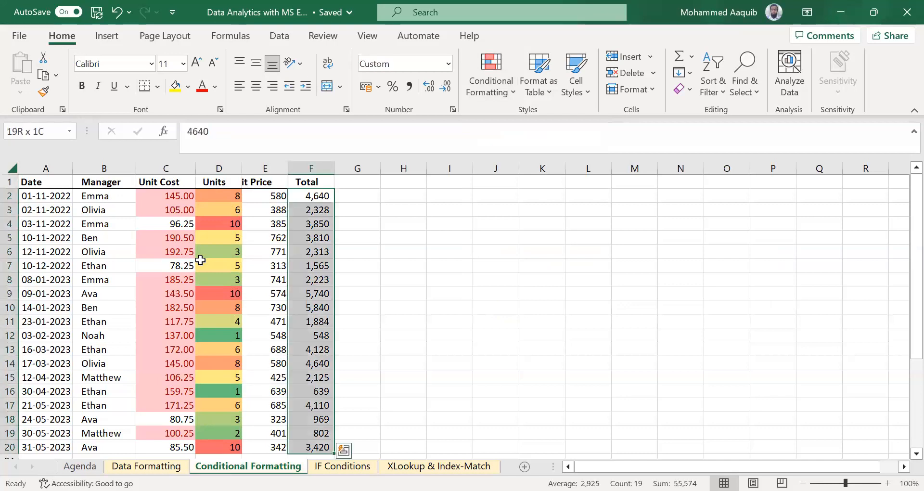
key("shift+BackSpace")
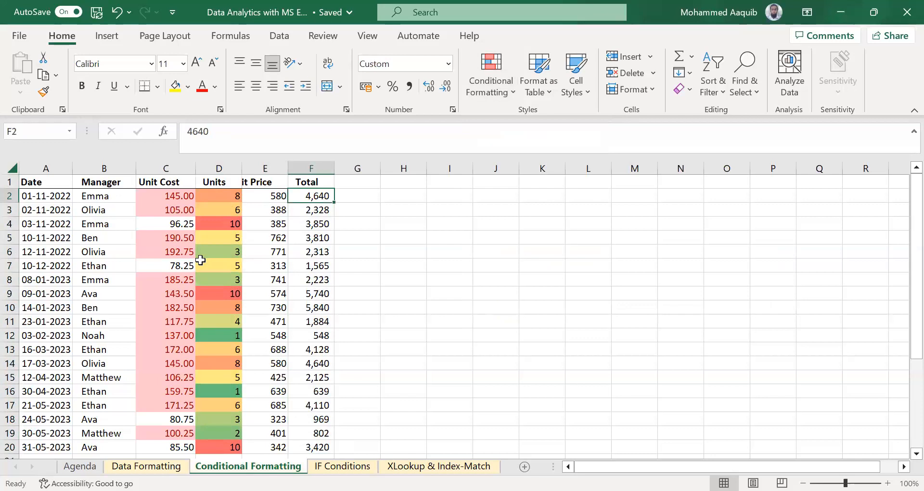
key("Up")
key("Down")
key("ctrl+shift+Down")
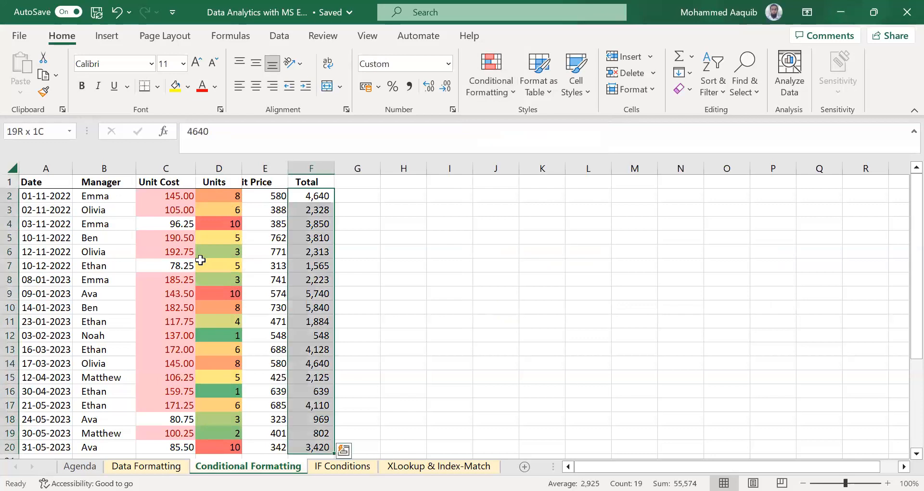
left_click(502, 74)
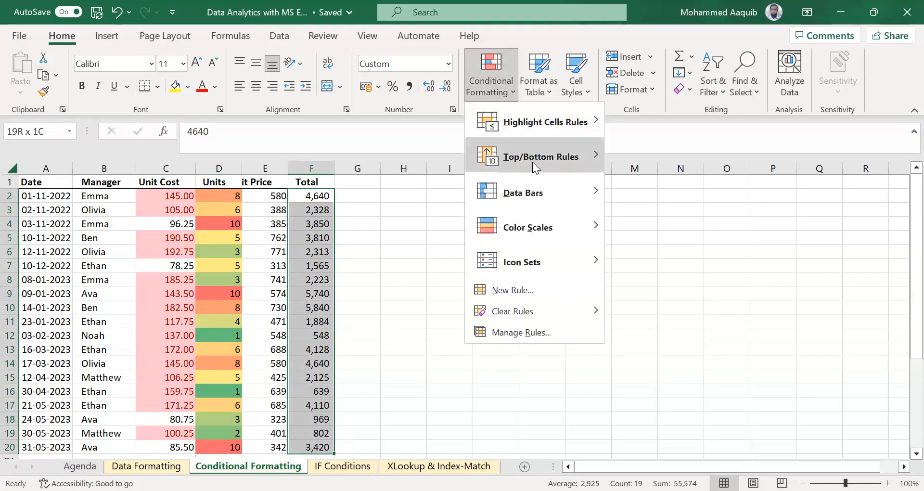
left_click(537, 179)
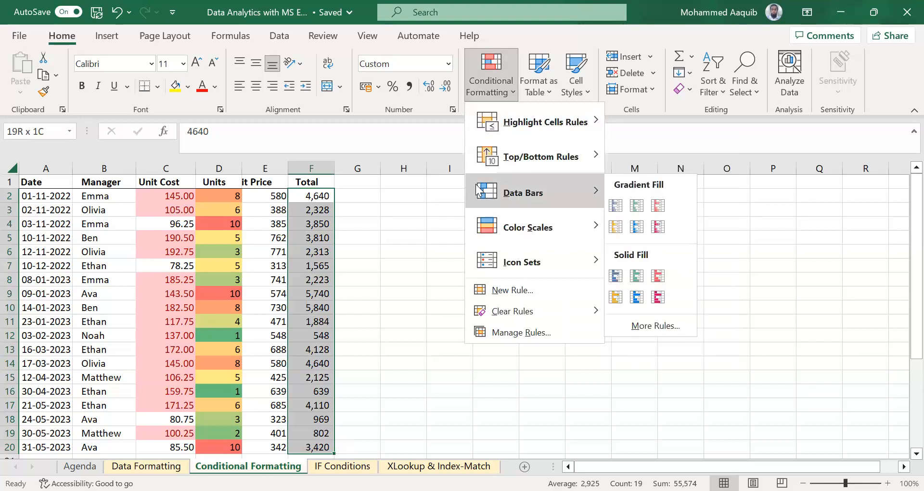
left_click(414, 196)
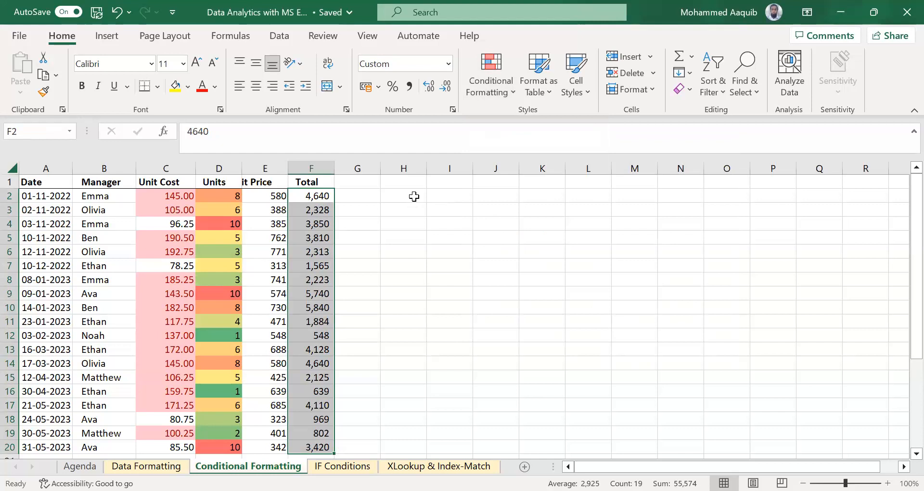
Compare the rule-based highlighting in the Unit Cost column with the color scale across the Units range D2:D20
left_click(175, 321)
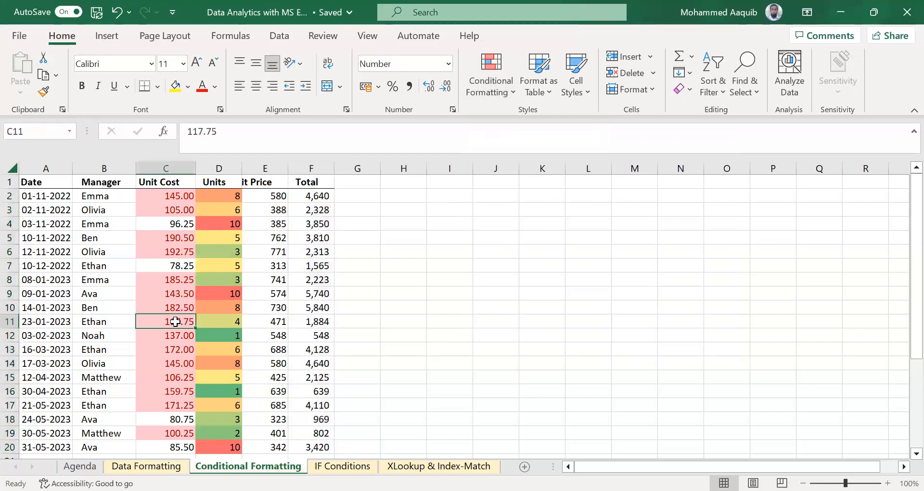
key("shift+Right")
key("Left")
key("Right")
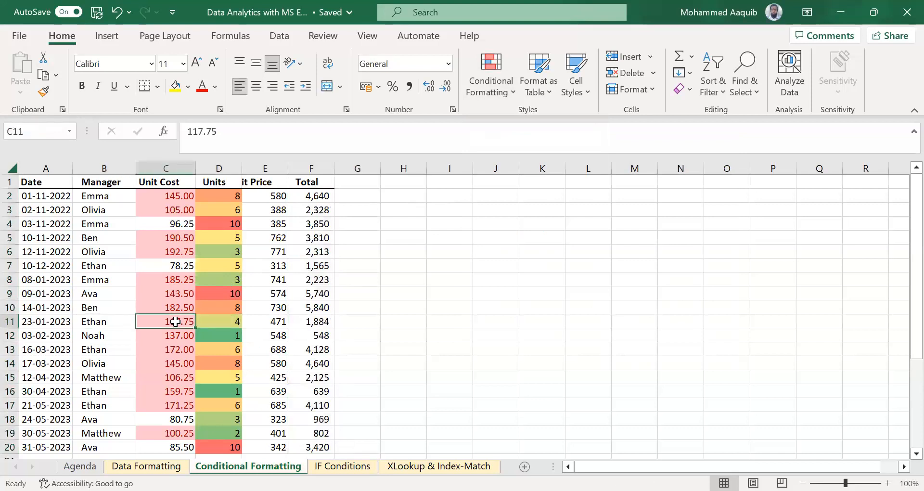
key("Right")
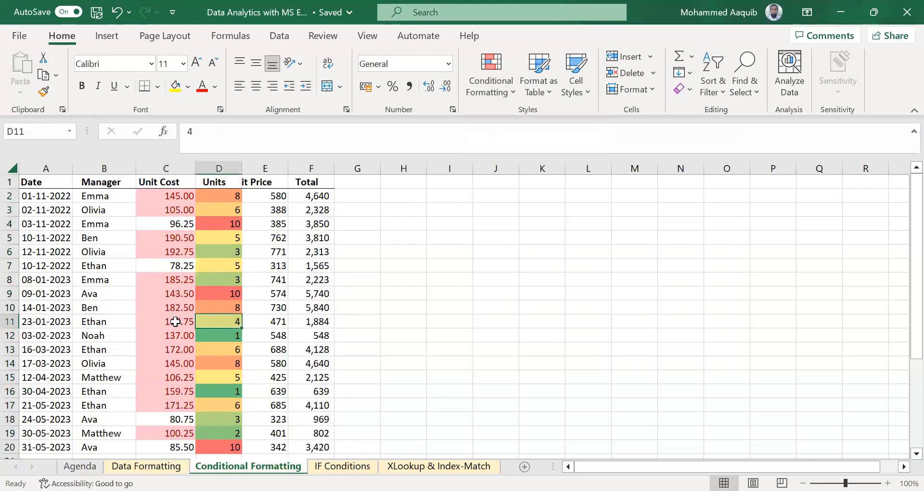
key("Right")
key("Left")
key("Up")
key("ctrl+Up")
key("Down")
key("shift+Down")
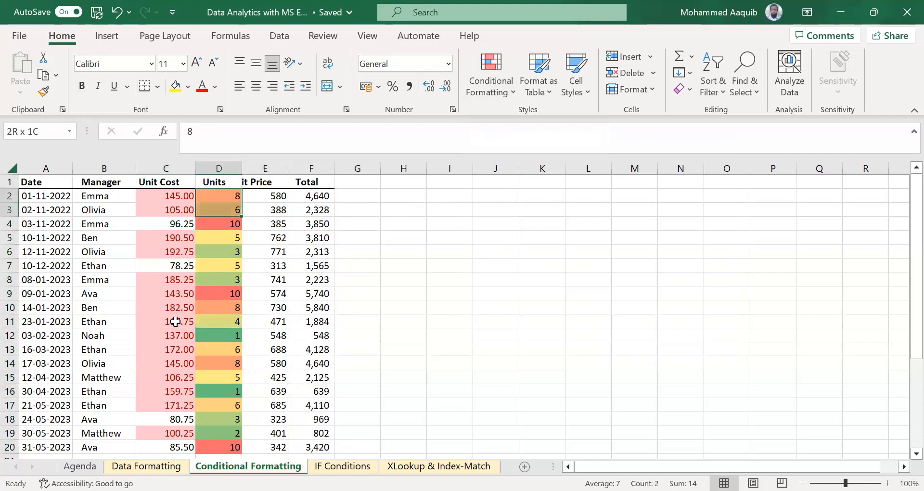
key("ctrl+shift+Down")
key("ctrl+shift+Up")
key("Left")
key("Right")
key("Left")
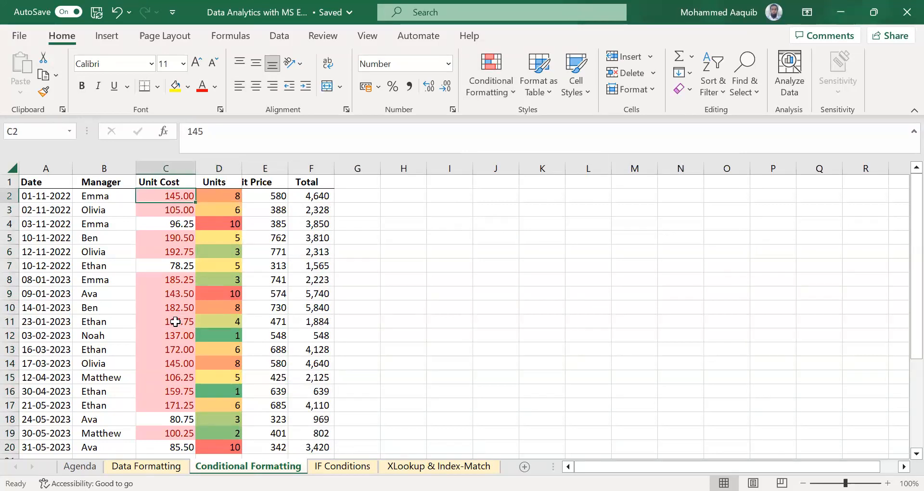
key("Right")
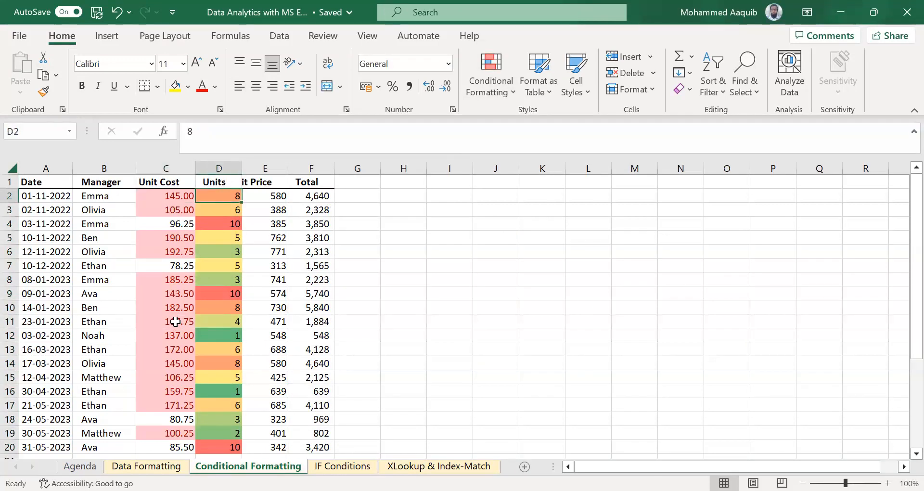
key("ctrl+shift+Down")
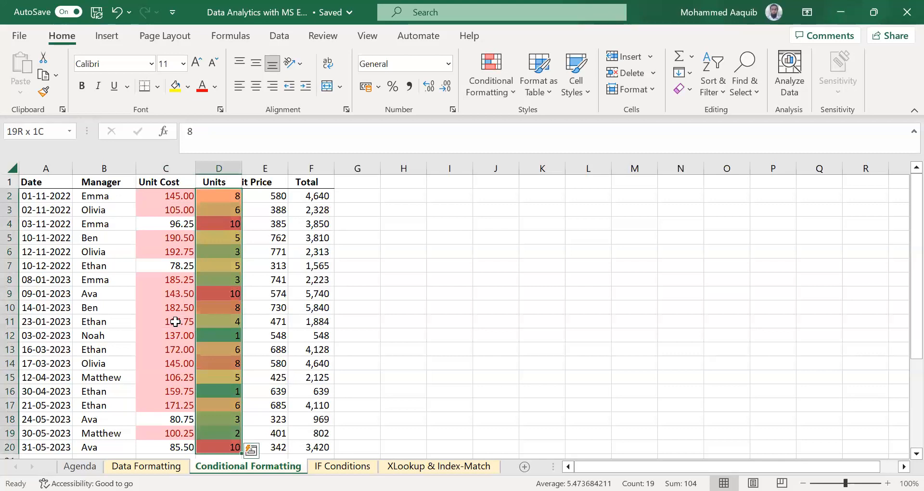
key("Up")
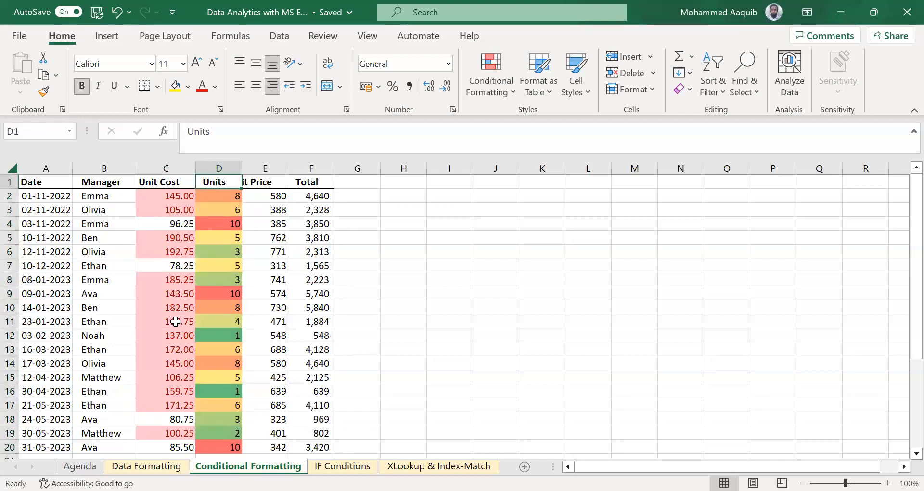
key("Down")
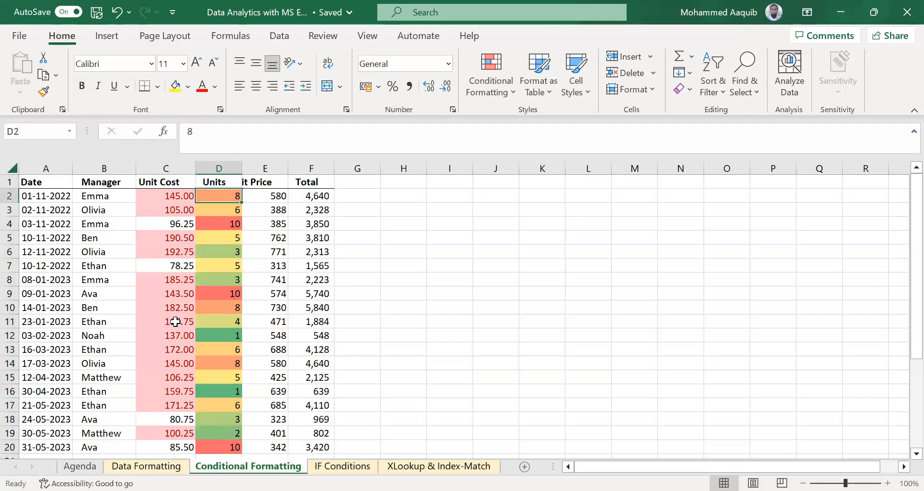
Go through the individual Units cells from D2 to D12 and examine how each value is shaded
key("Down")
key("Down")
key("Down")
key("Down")
key("Down")
key("Down")
key("Down")
key("Down")
key("Down")
key("Down")
key("Up")
key("Up")
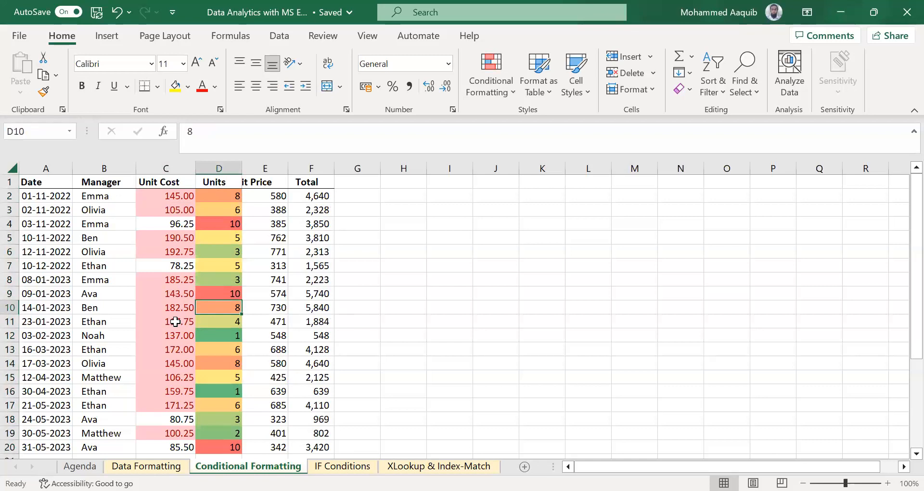
key("ctrl+Up")
key("Down")
key("Down")
key("Down")
key("Down")
key("Up")
key("Up")
key("Up")
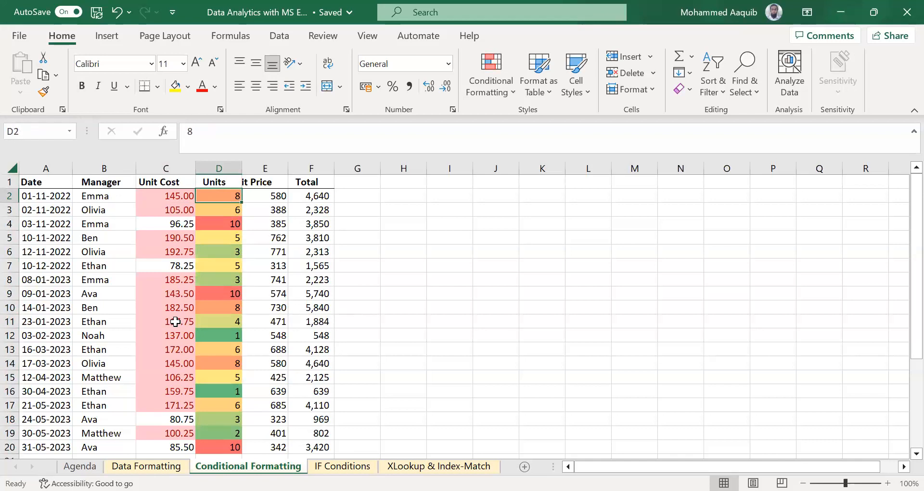
Test the Units color scale by entering 1 in D2, and undo the entry
type("1")
key("Return")
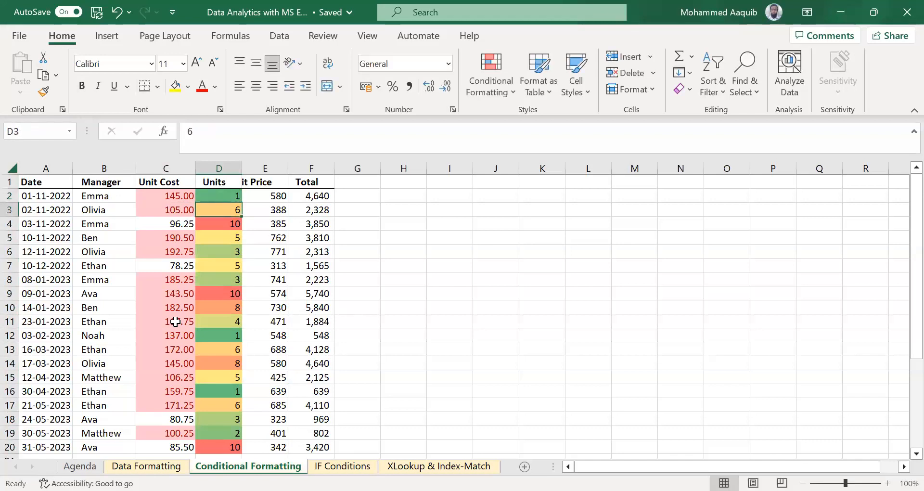
key("ctrl+z")
Apply the gradient-fill Blue Data Bar conditional format to the Total values in F2:F20
key("Down")
key("Up")
key("Up")
key("Right")
key("Right")
key("Down")
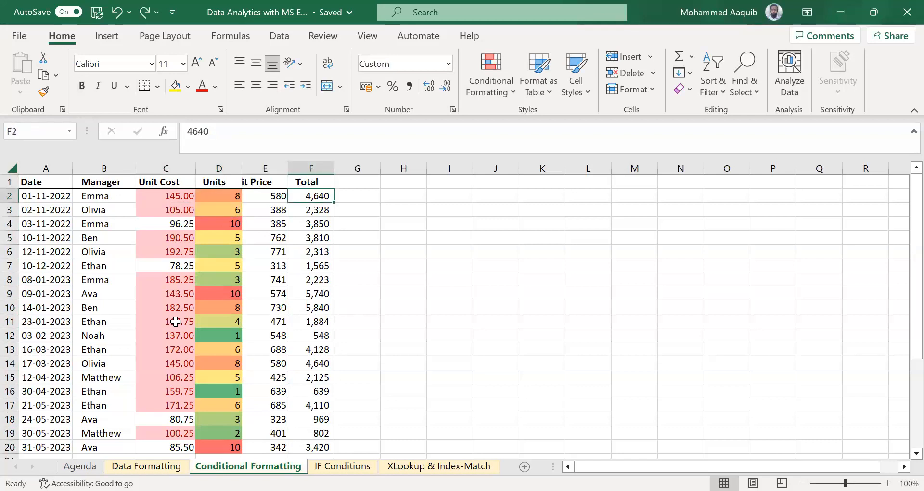
key("Up")
key("Down")
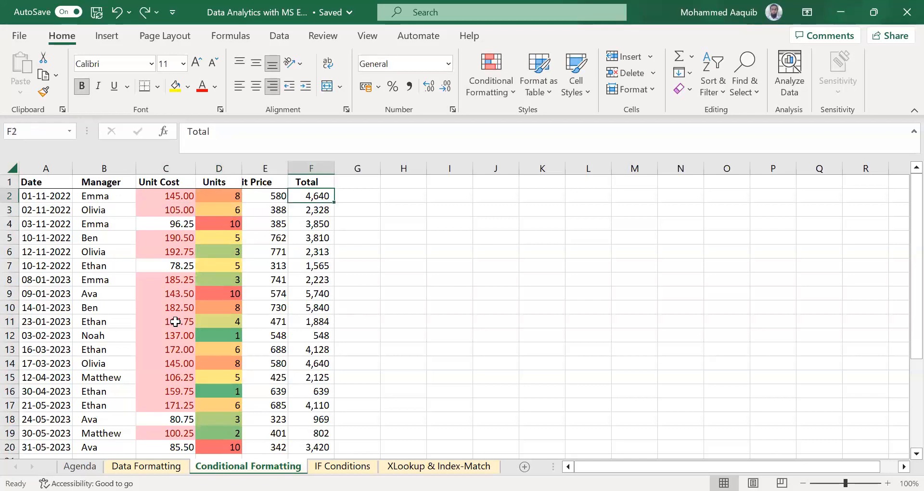
key("Up")
key("Down")
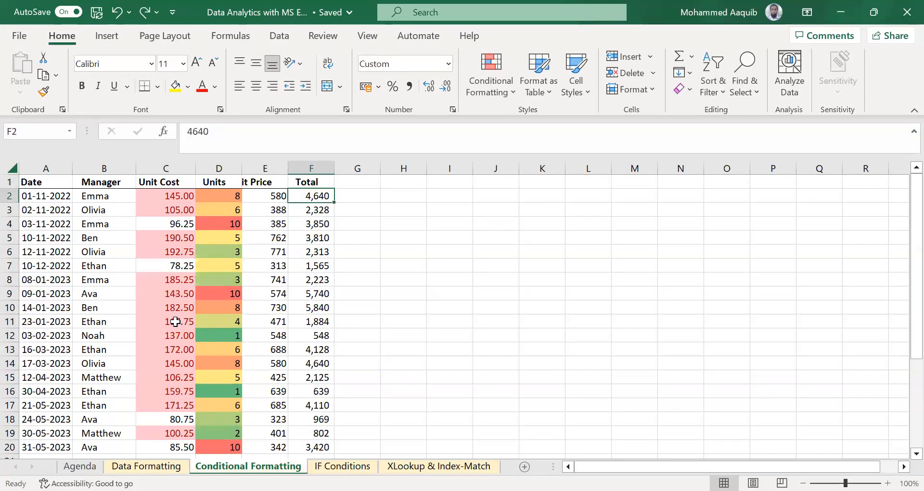
key("Up")
key("Down")
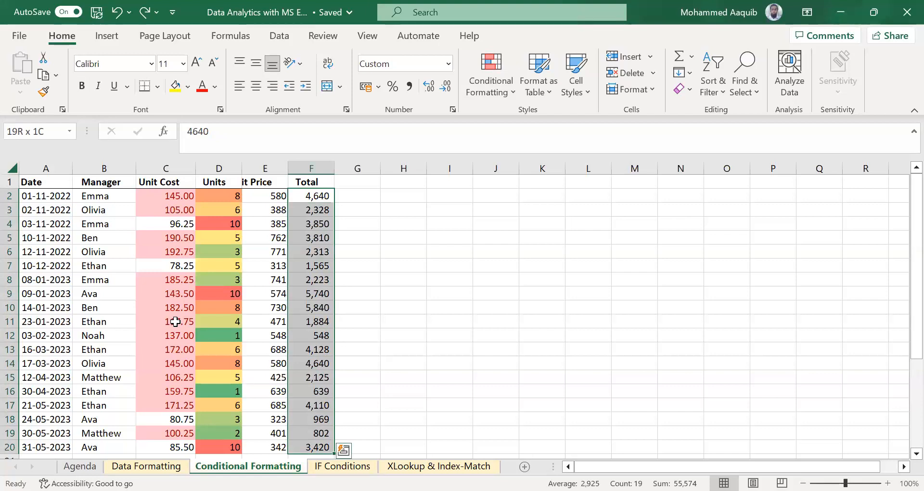
left_click(496, 80)
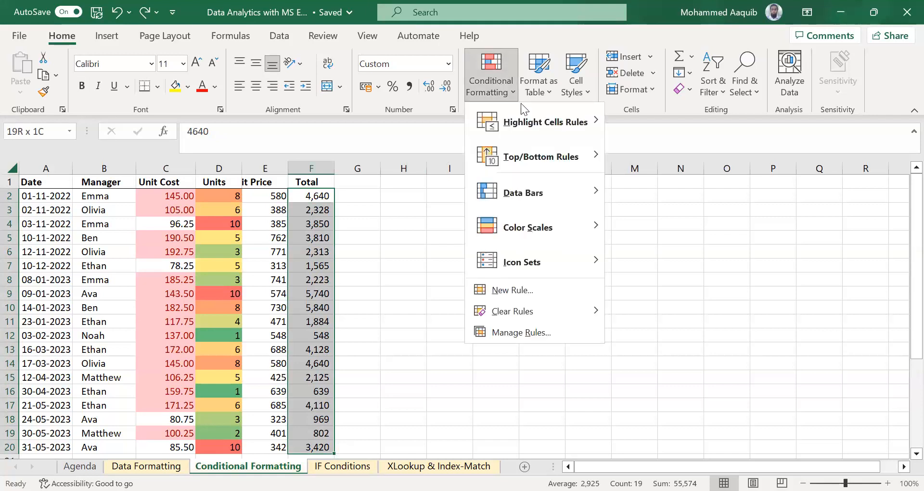
mouse_move(564, 189)
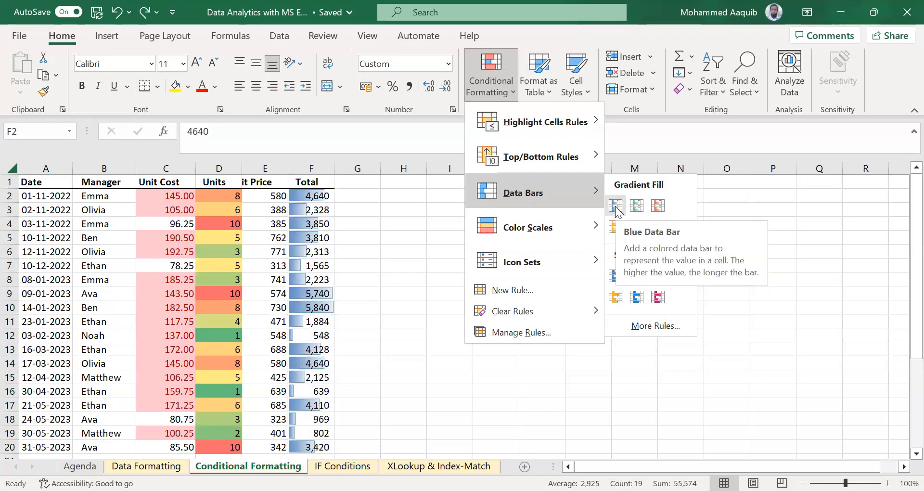
left_click(360, 210)
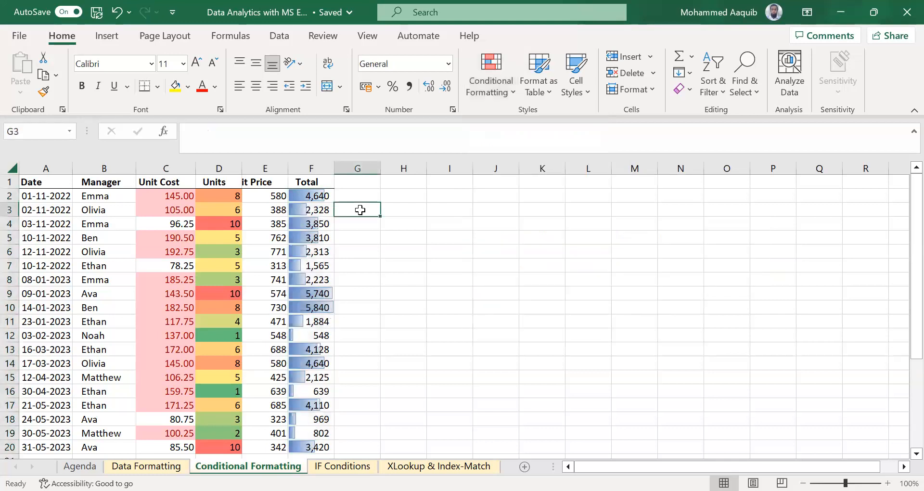
Go through the Total cells from F2 to F12 and compare each data bar's length with its value
key("Left")
key("Up")
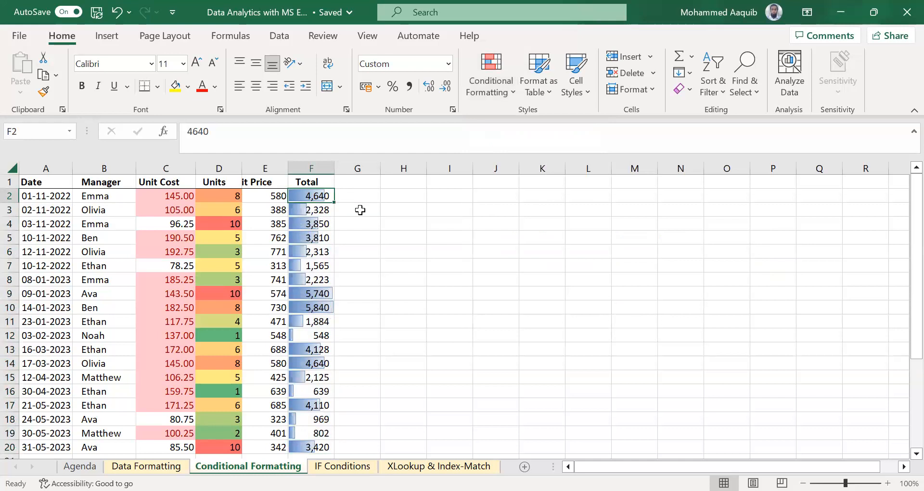
key("ctrl+shift+Down")
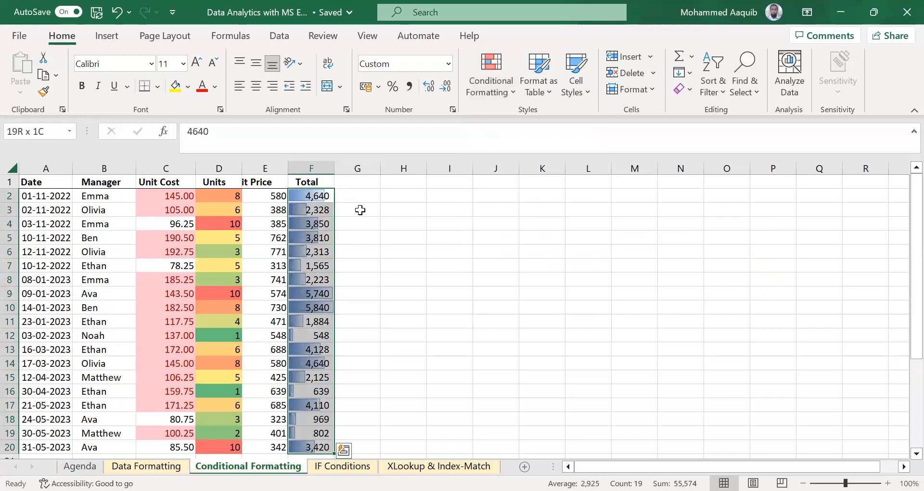
key("Up")
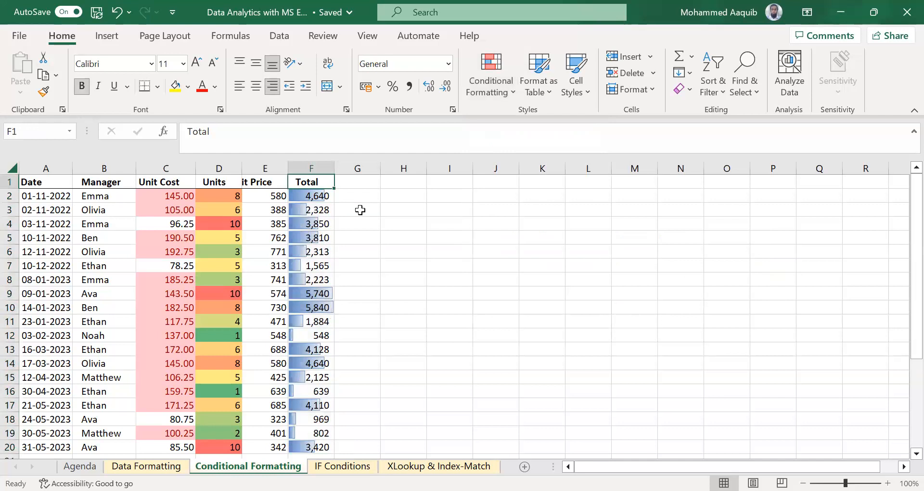
key("Down")
key("Down")
key("Down")
key("Down")
key("Down")
key("Down")
key("Down")
key("Down")
key("Down")
key("Down")
key("Down")
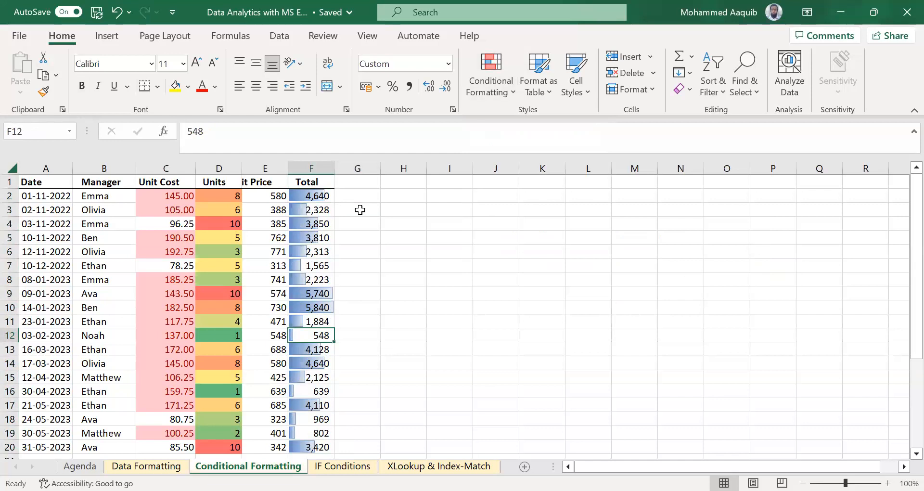
key("Up")
key("Up")
key("Up")
key("Up")
key("Up")
key("Up")
key("Up")
key("Up")
key("Up")
key("Up")
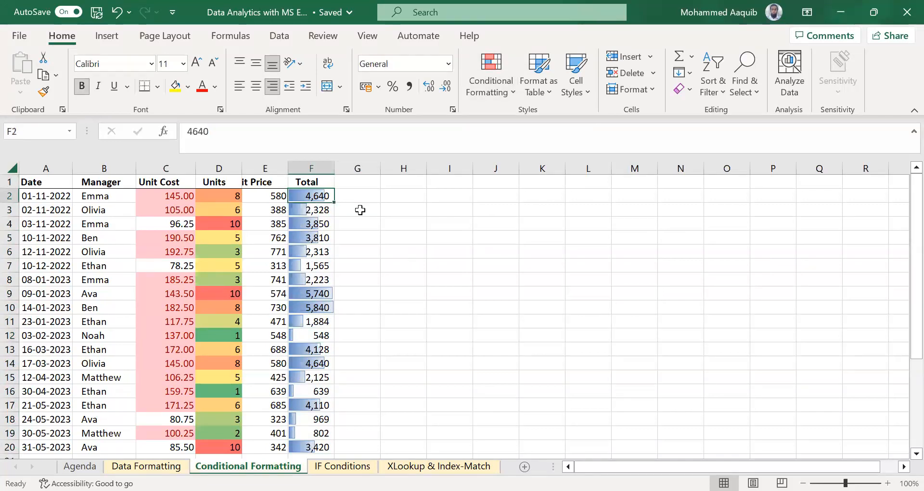
Examine the data bars of the lower Total cells, from F20 up to F9, for the shortest and longest bars
key("ctrl+shift+Down")
key("ctrl+Down")
key("Up")
key("Up")
key("Up")
key("Up")
key("Up")
key("Up")
key("Up")
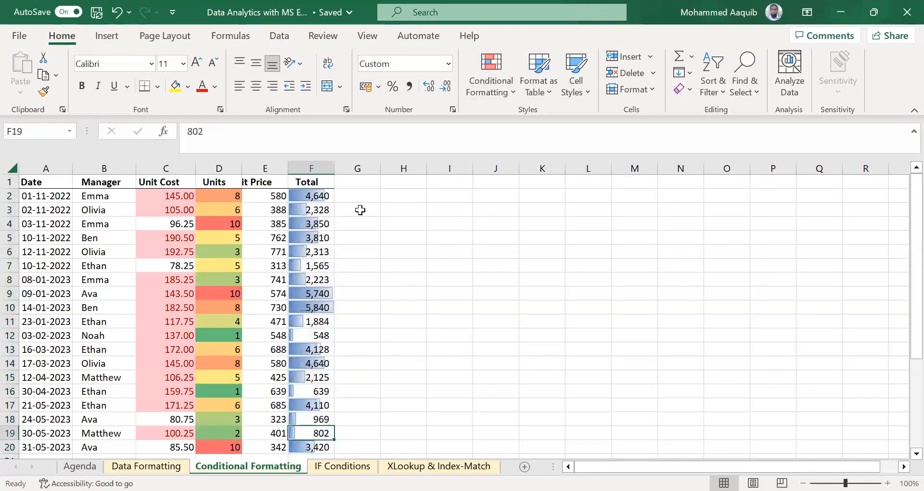
key("Up")
key("Up")
key("Down")
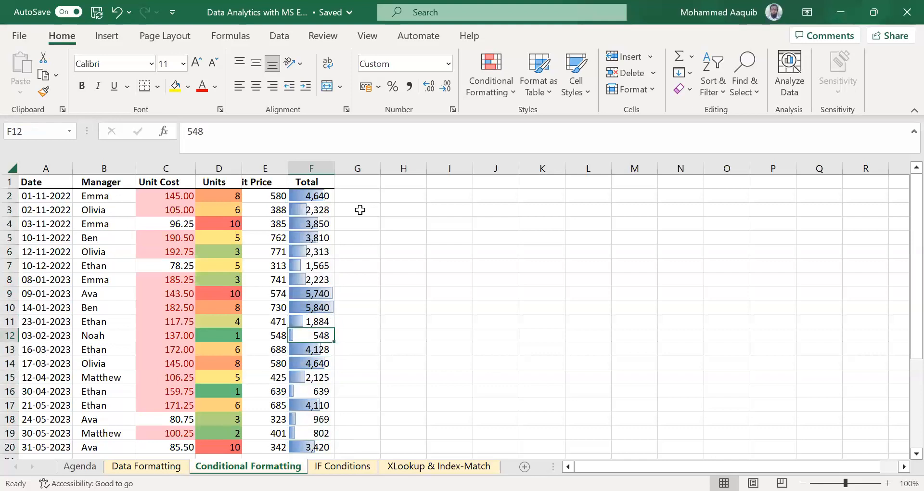
key("Up")
key("Up")
key("Up")
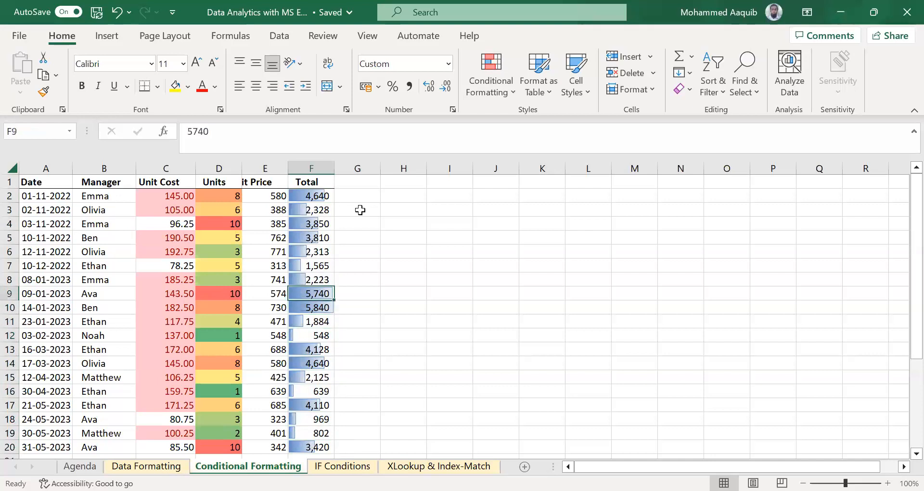
Test the Total data bars by entering 3000 in F2 and replacing it with 5000
key("ctrl+Up")
key("Down")
key("Down")
key("Up")
key("Left")
key("Right")
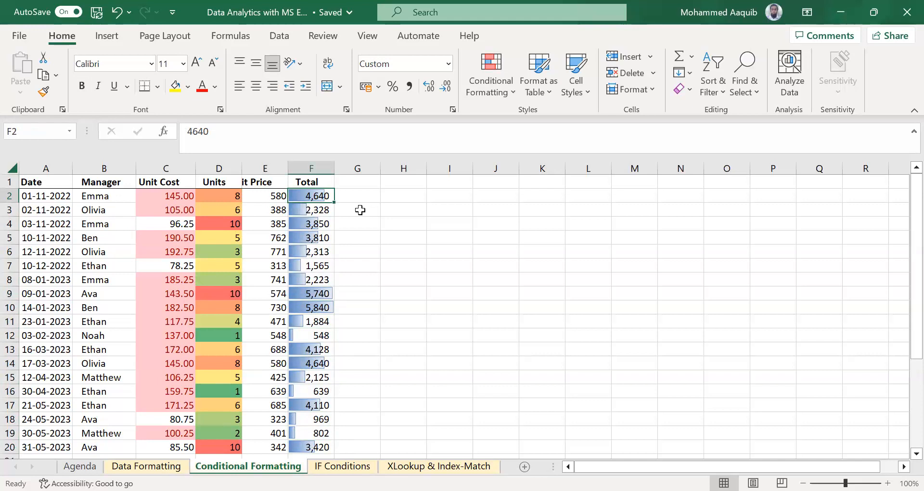
type("3000")
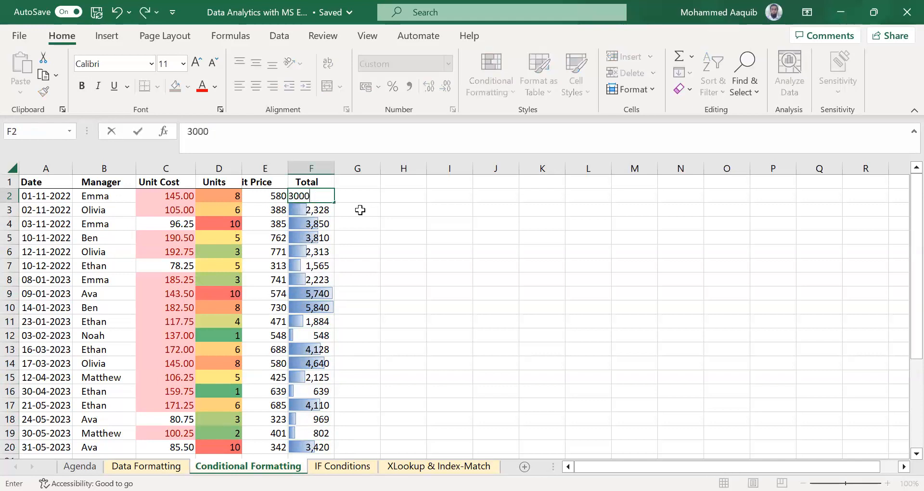
key("Return")
key("Up")
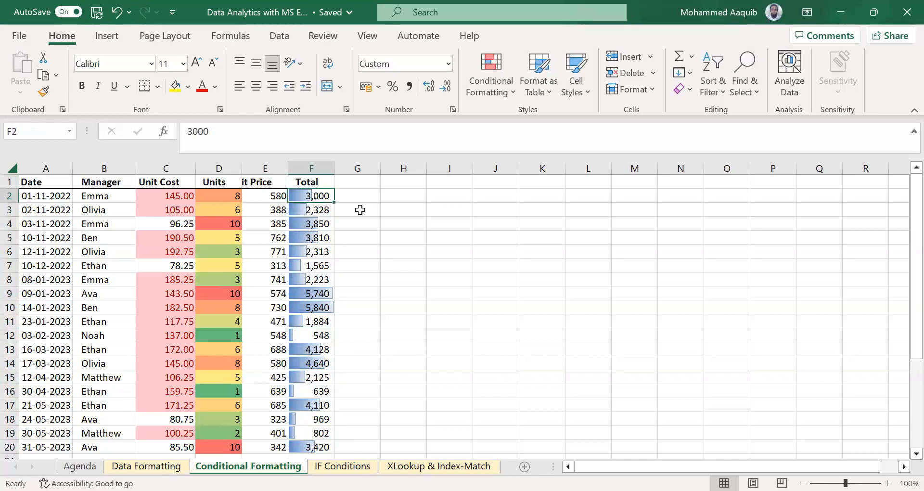
type("5000")
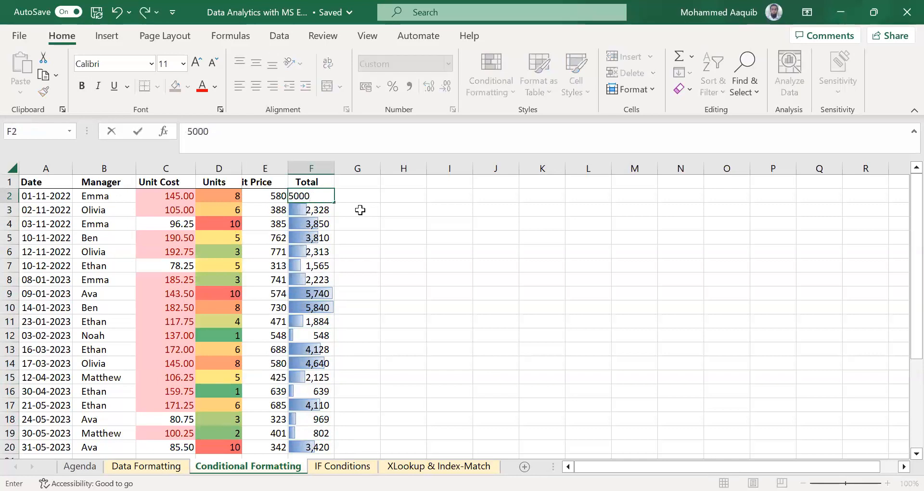
key("Return")
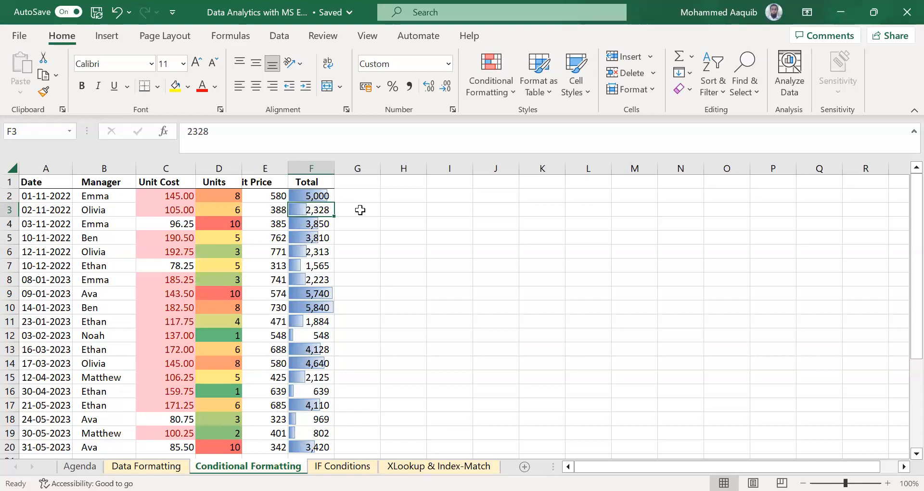
Review the conditional formatting across row 2 in the Unit Cost, Units and Total columns
key("ctrl+Up")
key("ctrl+Left")
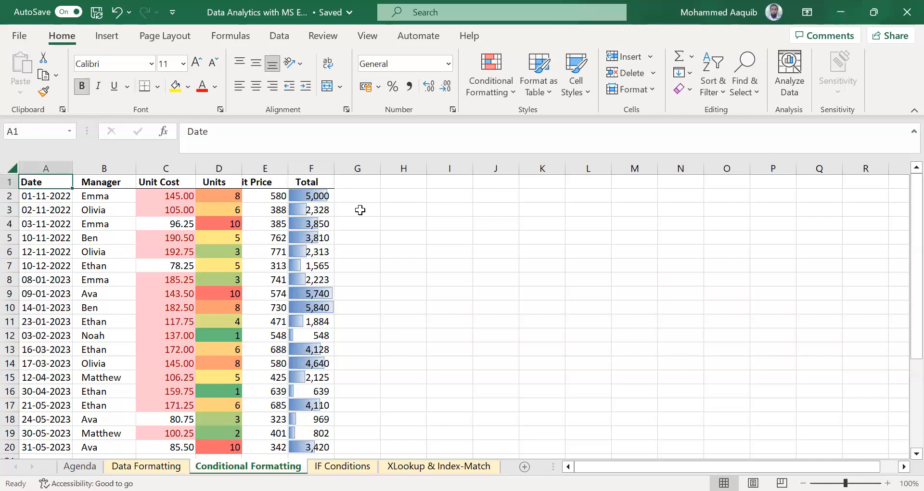
key("Right")
key("Right")
key("Down")
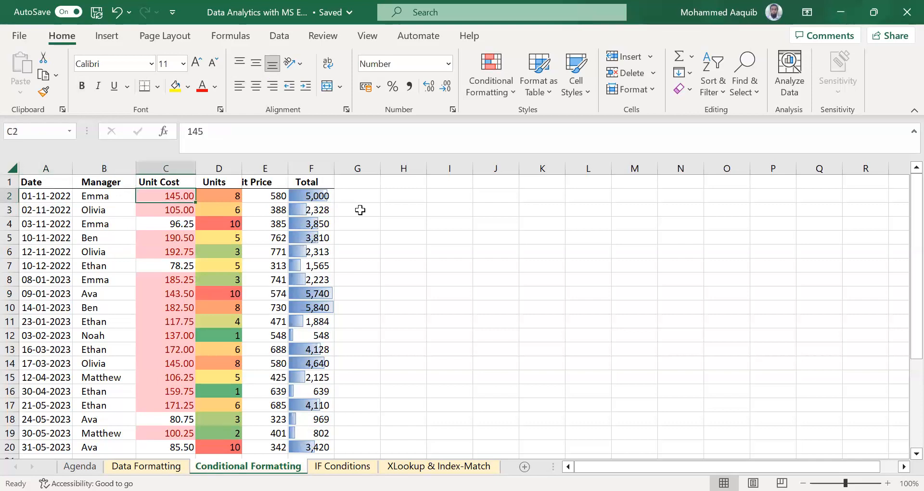
key("Right")
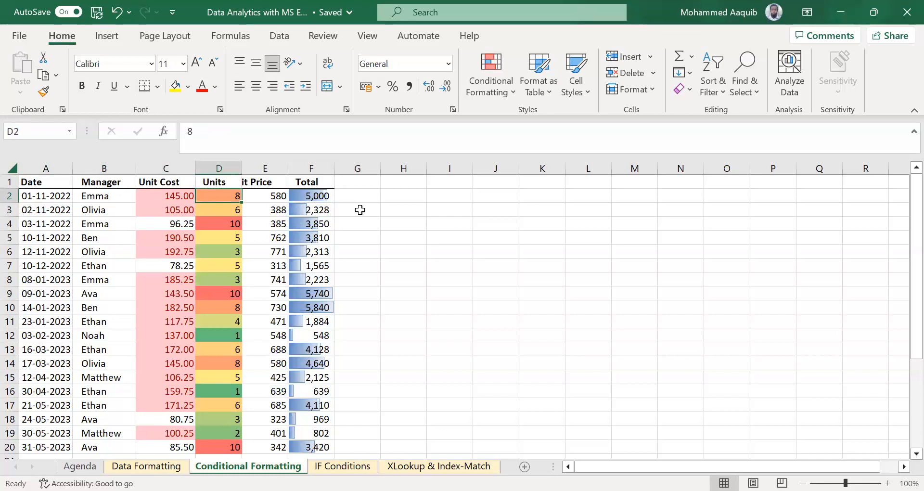
key("Right")
key("Right")
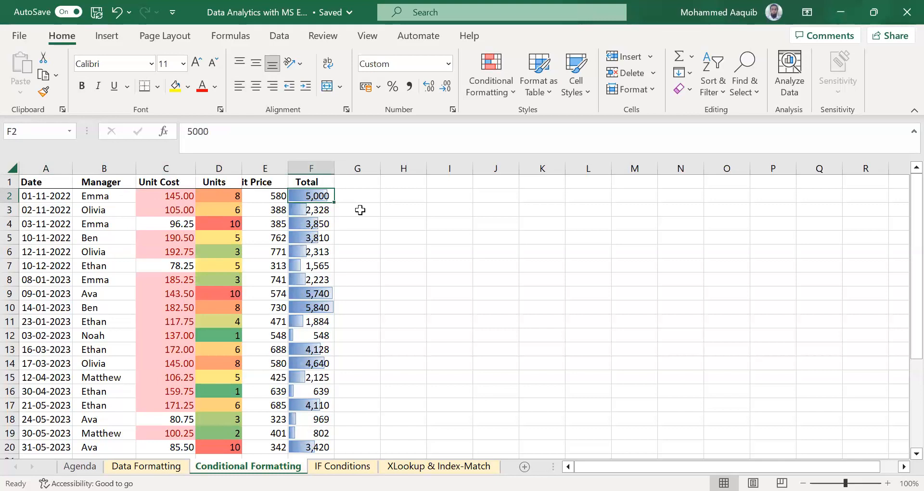
key("Left")
key("Left")
key("Left")
key("Left")
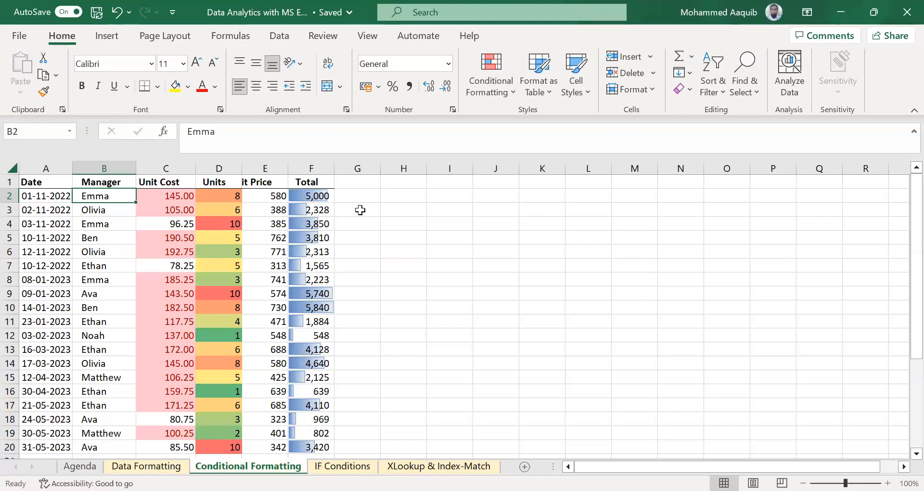
Go through the Manager column from B2 to B20 and examine which names occur
key("Down")
key("Down")
key("Down")
key("Down")
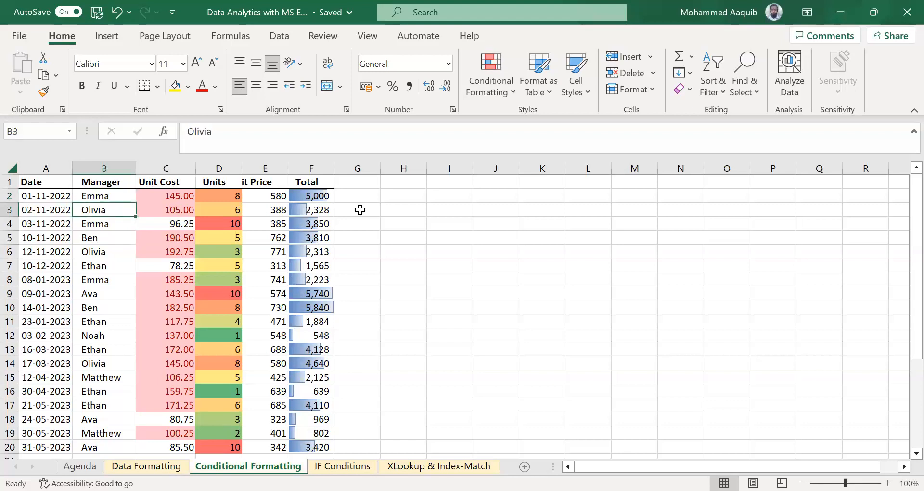
key("Down")
key("Down")
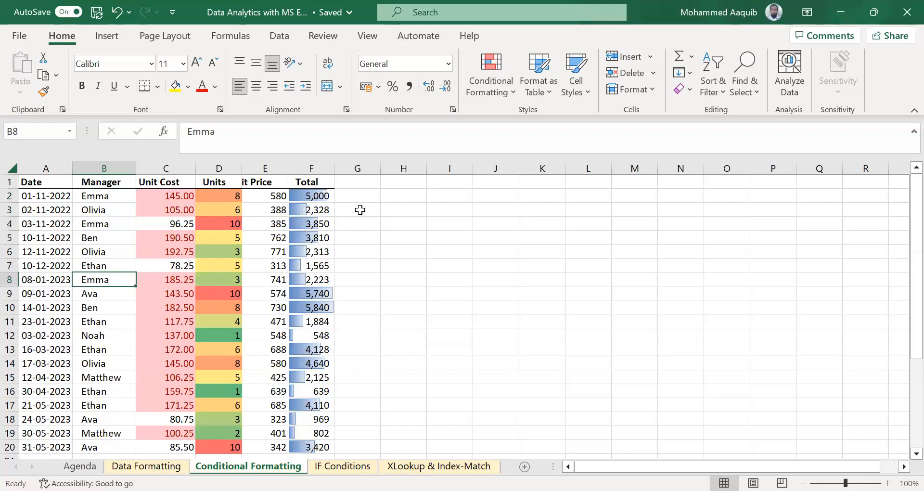
key("Down")
key("Down")
key("Down")
key("Down")
key("Down")
key("Down")
key("Down")
key("Down")
key("Down")
key("Down")
key("Down")
key("Down")
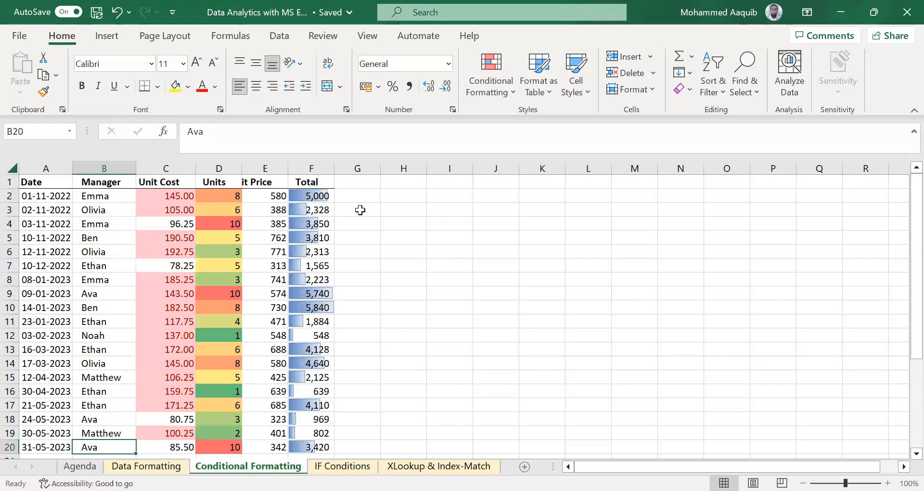
key("Up")
key("Up")
key("Up")
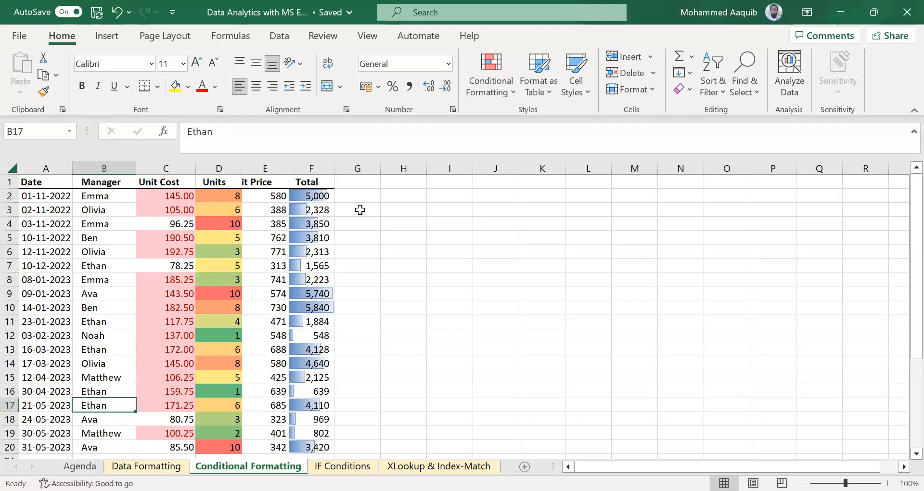
Recheck the Manager names from B2 down to B12 for repeated entries
key("ctrl+Up")
key("Down")
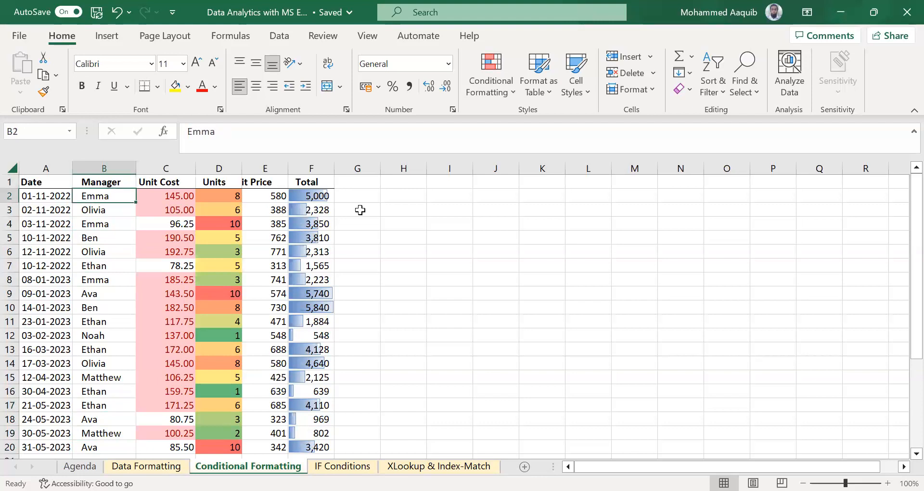
key("Down")
key("Down")
key("Down")
key("Down")
key("Down")
key("Down")
key("Down")
key("Down")
key("Down")
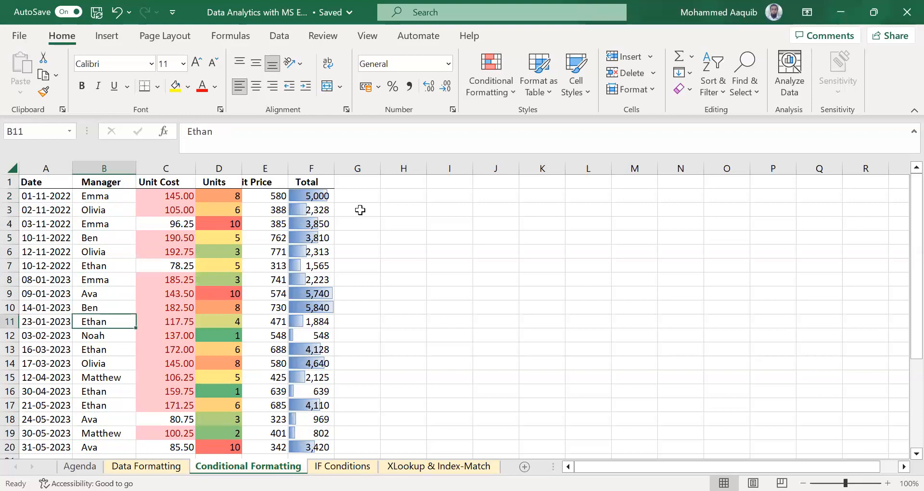
key("Down")
Highlight duplicate names in the Manager column (B2:B20) with Light Red Fill with Dark Red Text
key("ctrl+Up")
key("Down")
key("ctrl+shift+Down")
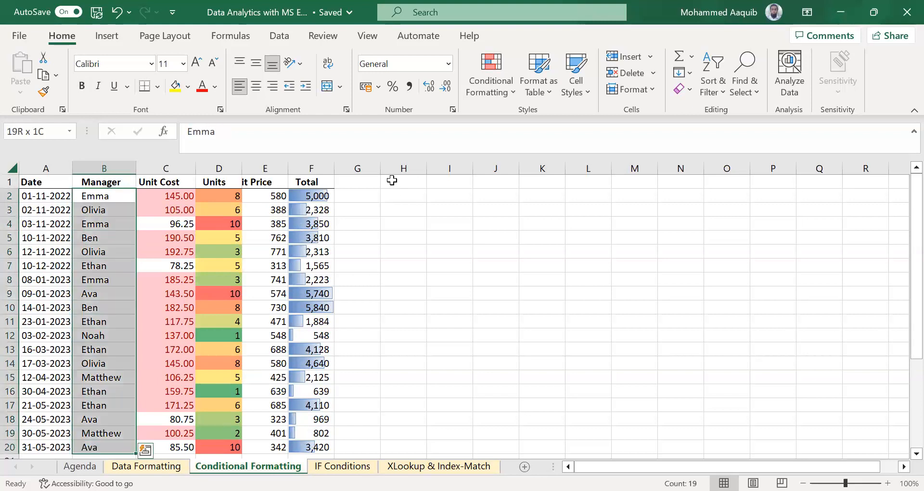
left_click(502, 87)
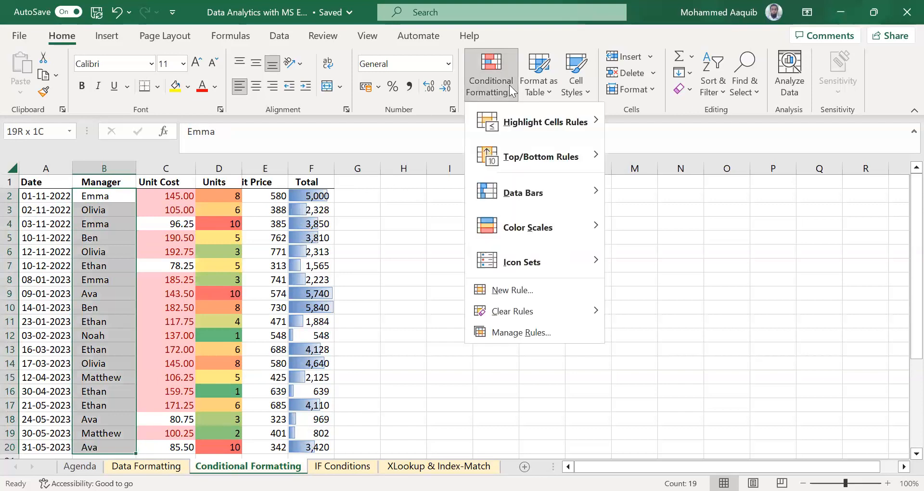
mouse_move(584, 120)
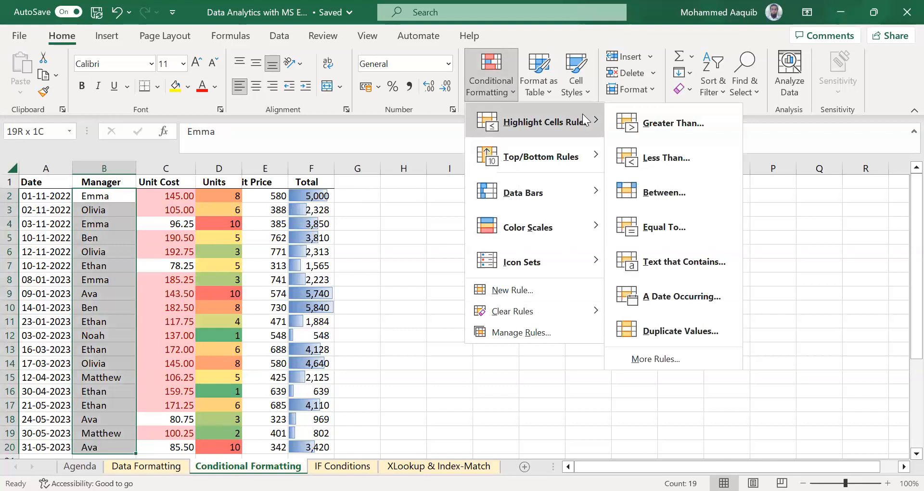
left_click(689, 319)
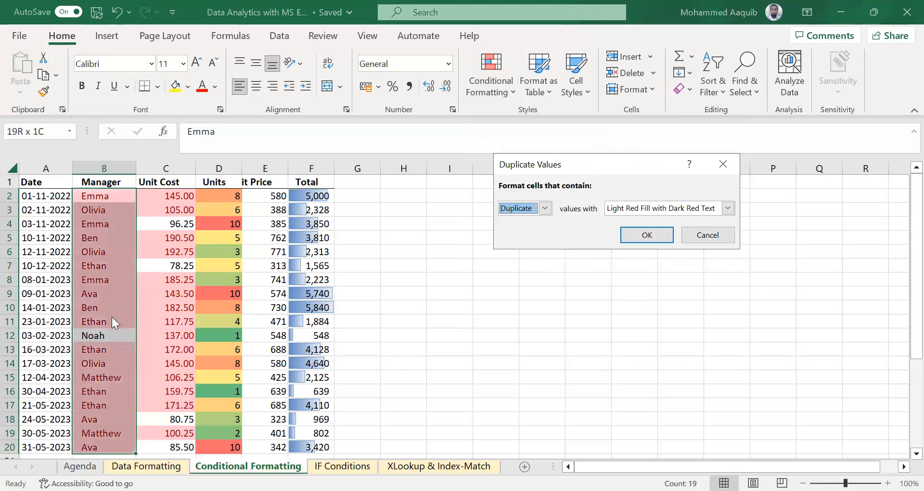
left_click(647, 235)
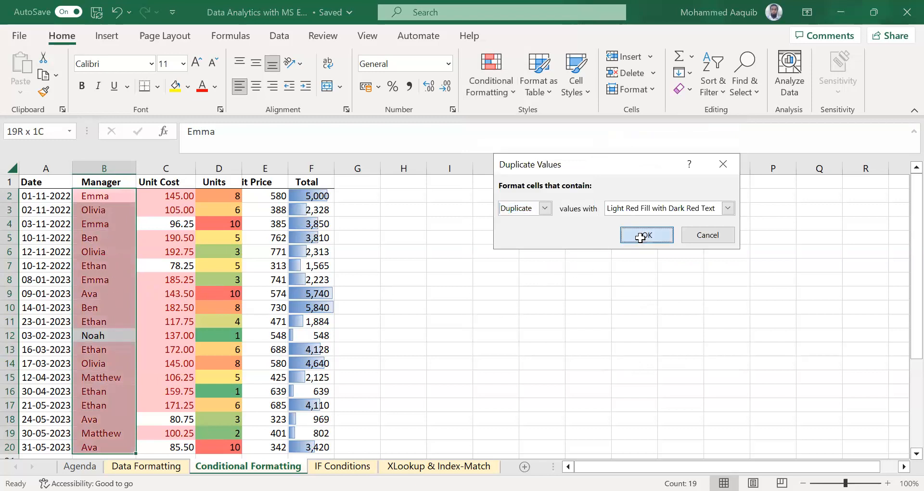
left_click(204, 244)
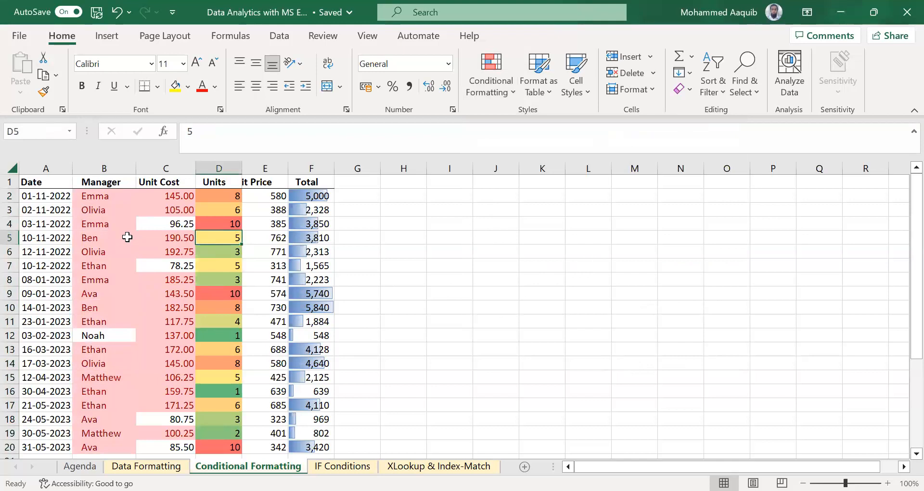
Check the highlighting of Manager cells B12 and B2, return to cell A1 and save the workbook
left_click(102, 336)
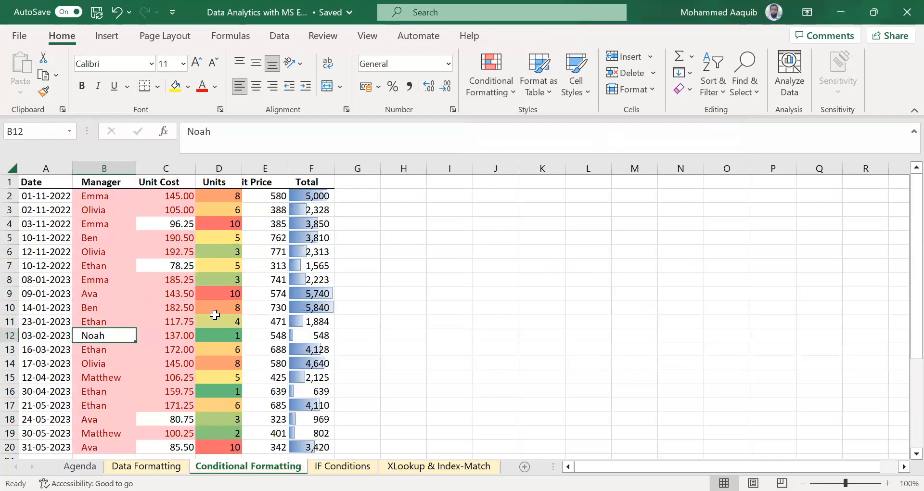
left_click(118, 223)
key("Up")
key("Up")
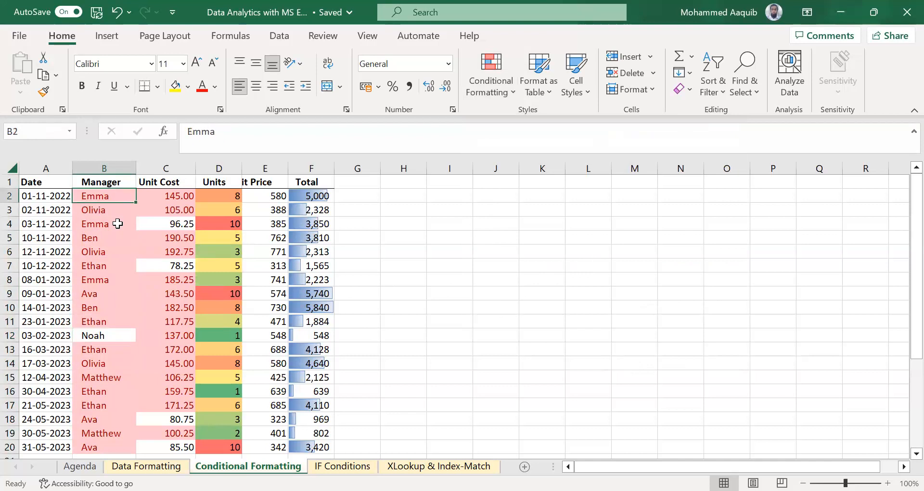
key("Up")
key("Left")
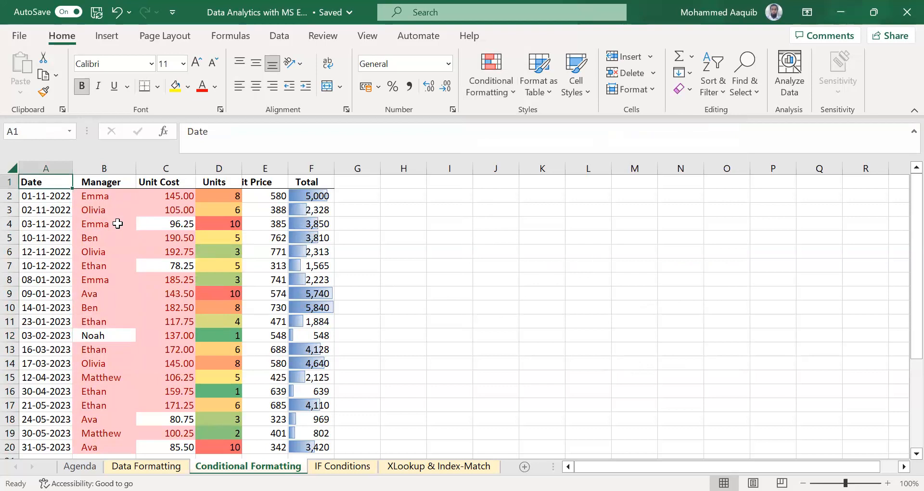
key("ctrl+s")
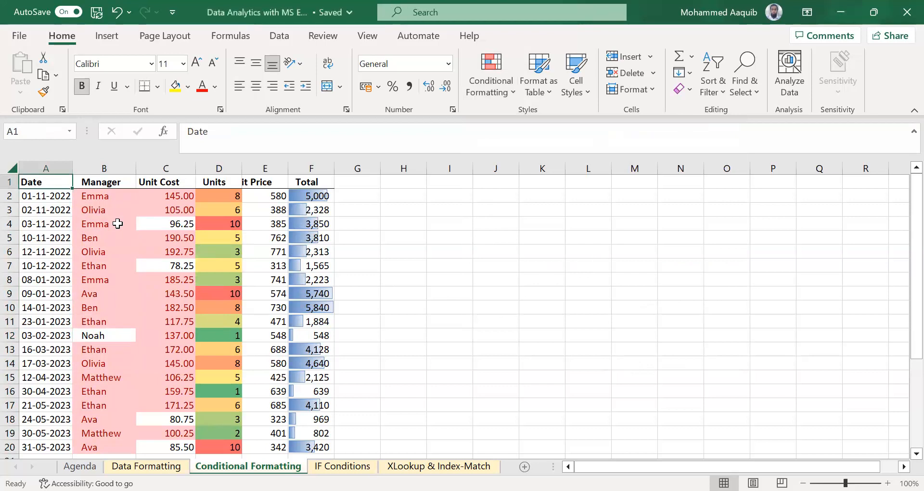
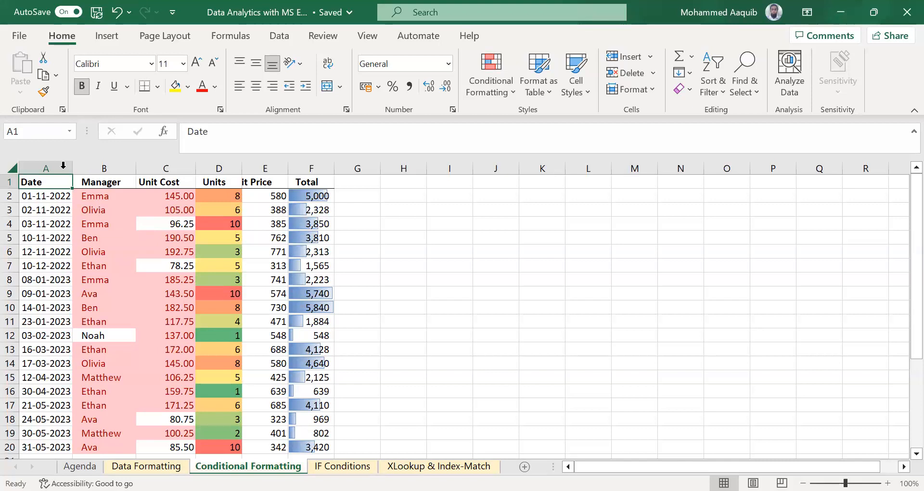
left_click(46, 166)
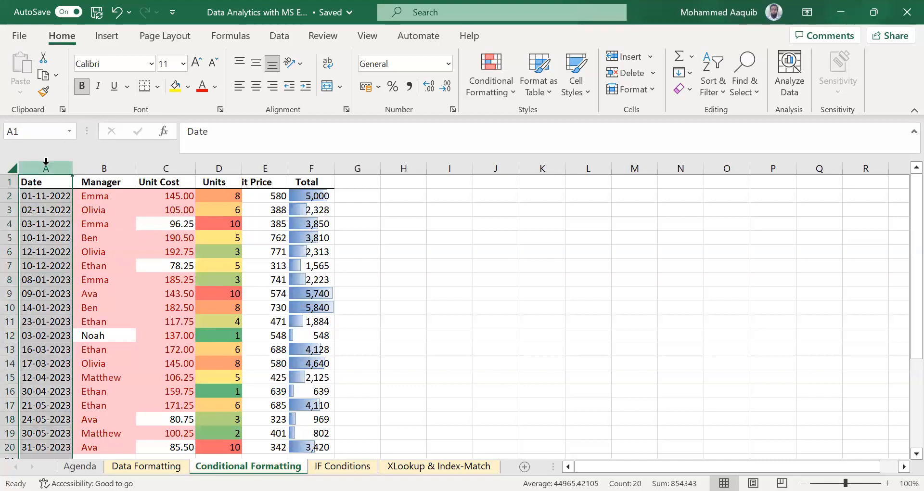
key("ctrl+shift+Right")
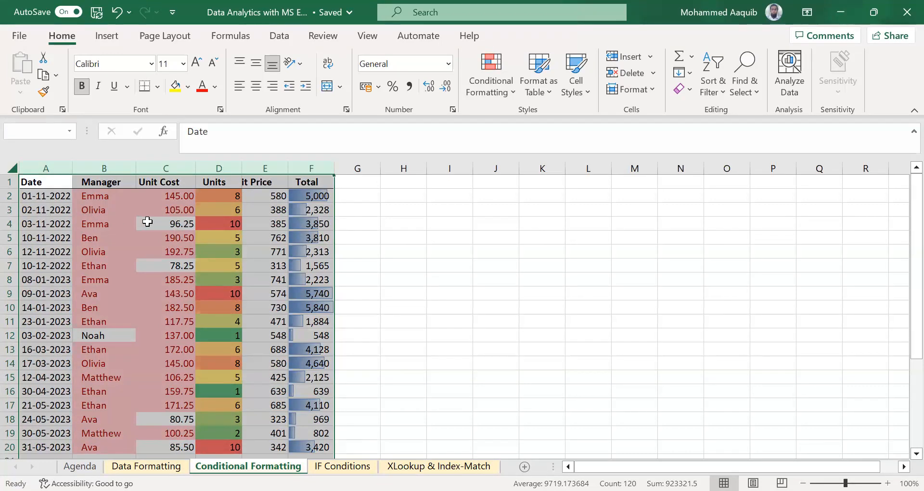
left_click(122, 226)
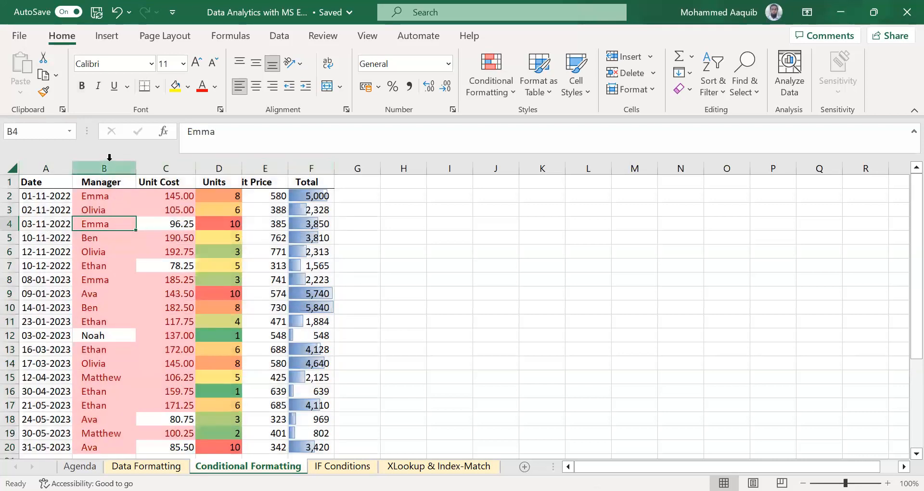
Copy the entire Manager column B into empty column I
left_click(109, 166)
key("ctrl+c")
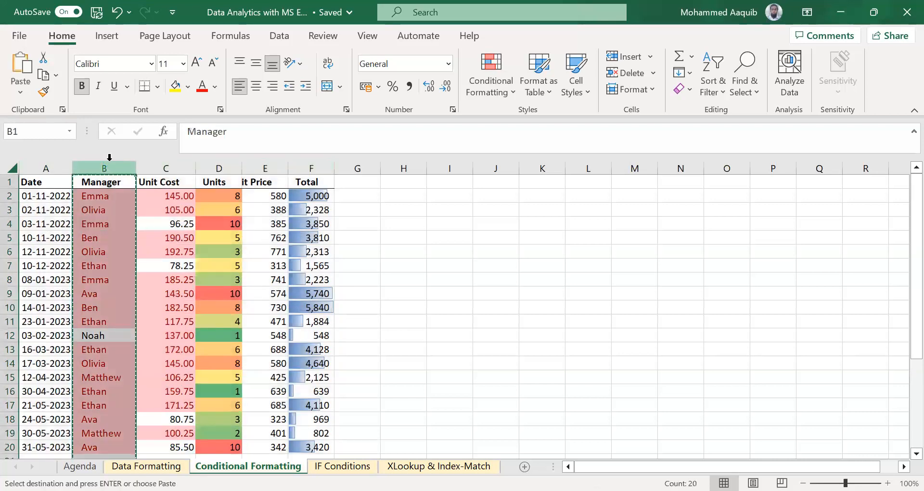
left_click(432, 181)
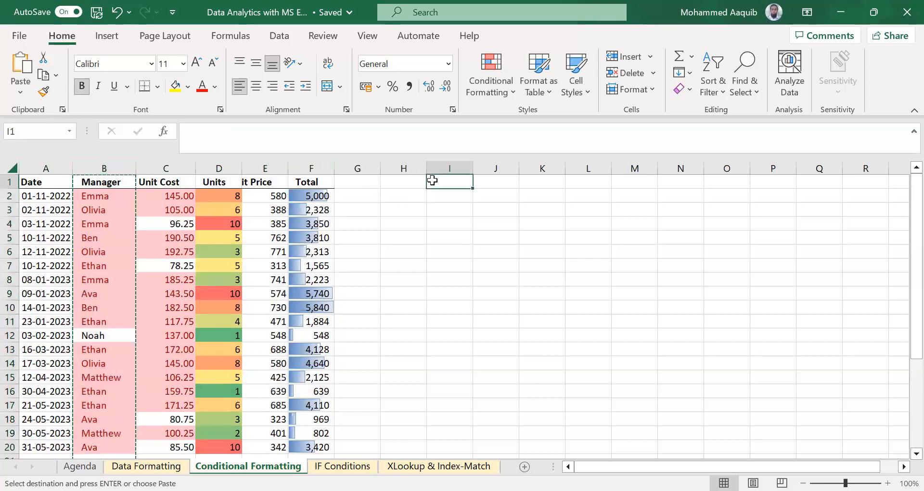
key("ctrl+v")
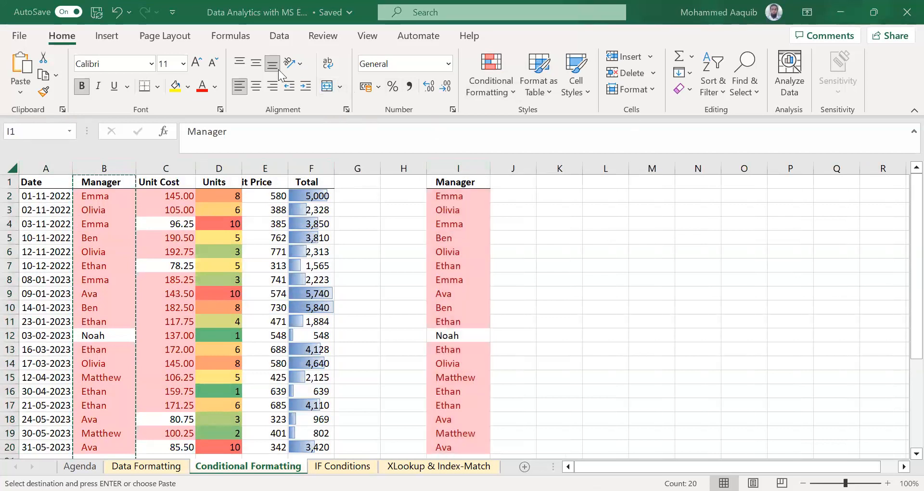
Remove duplicates from the copied Manager list in column I, treating the first row as a header
left_click(872, 12)
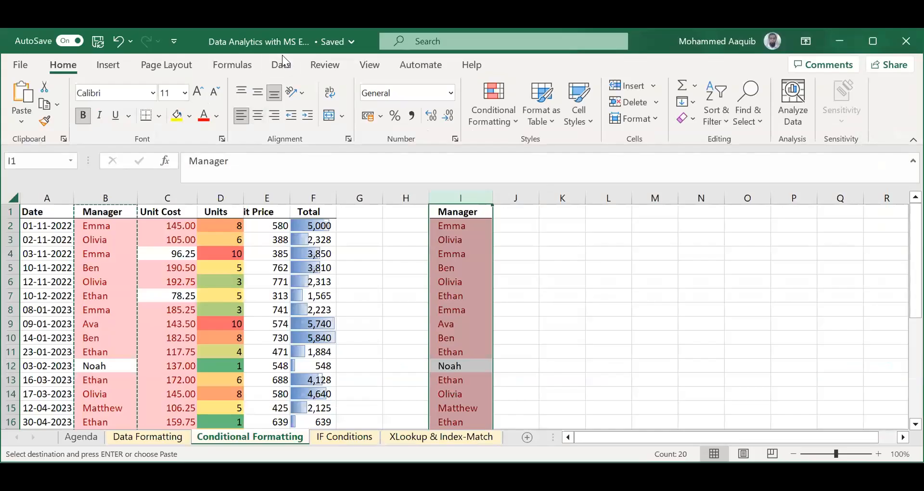
left_click(289, 68)
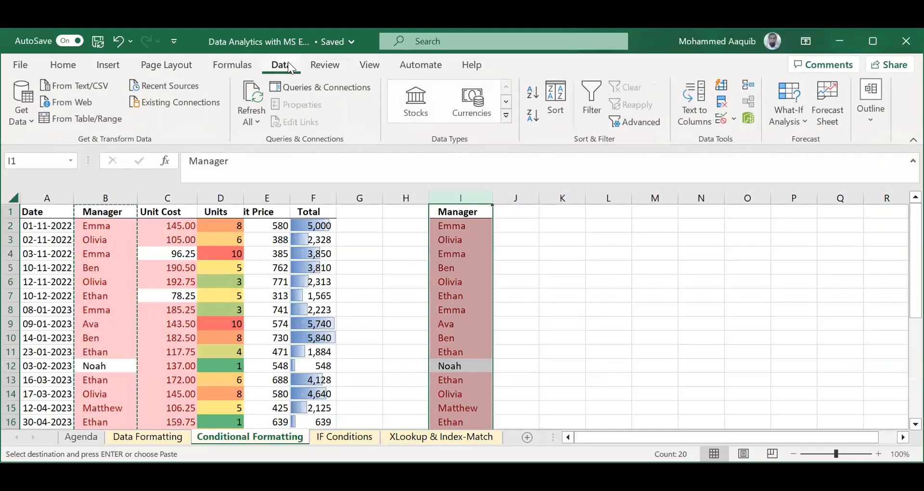
left_click(723, 103)
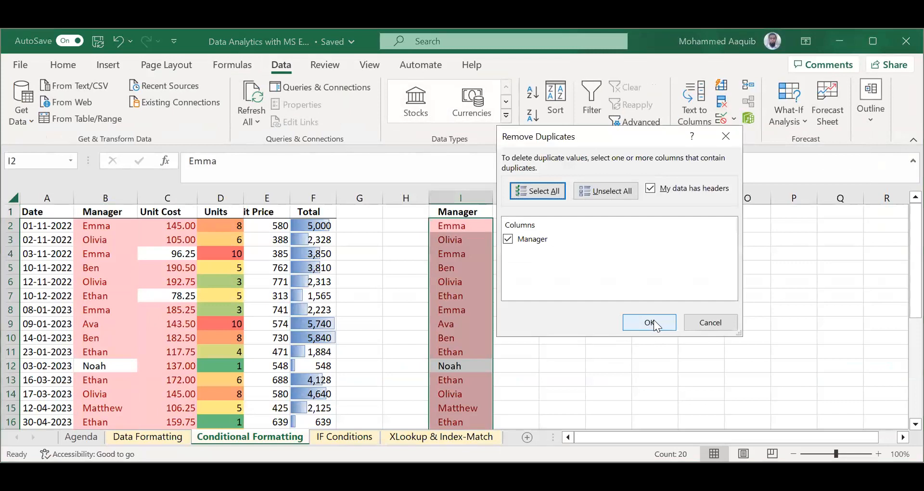
left_click(654, 321)
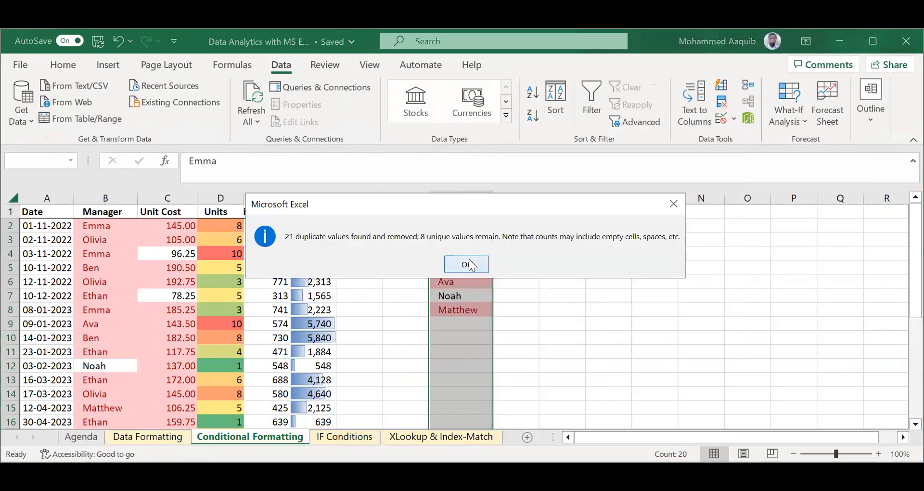
left_click(469, 259)
left_click(469, 259)
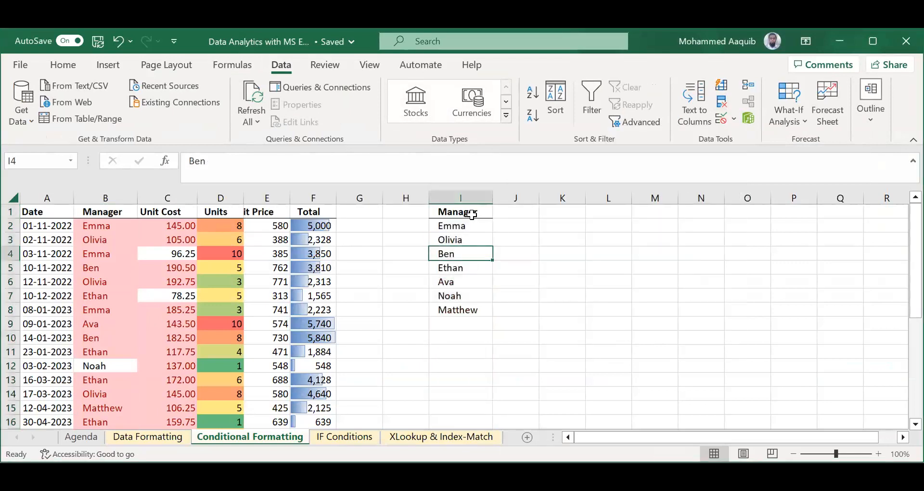
left_click(865, 39)
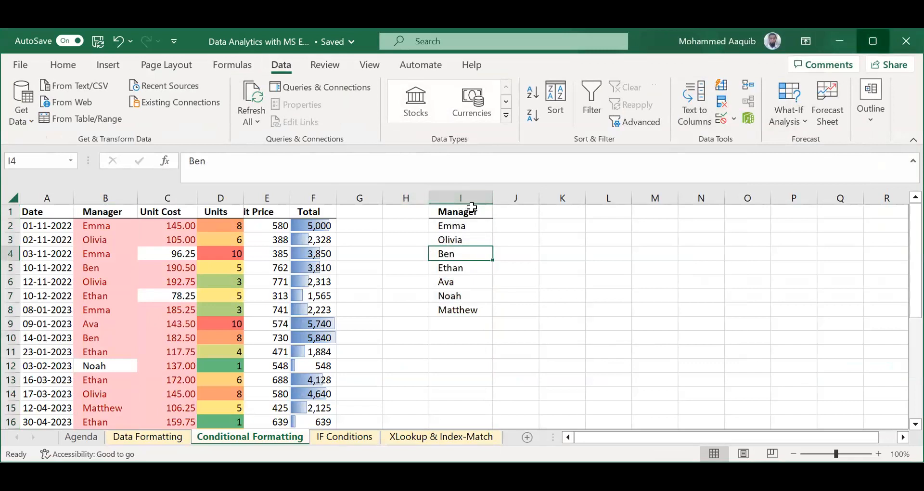
Delete the copied Manager list in column I and return to cell A1
left_click(461, 166)
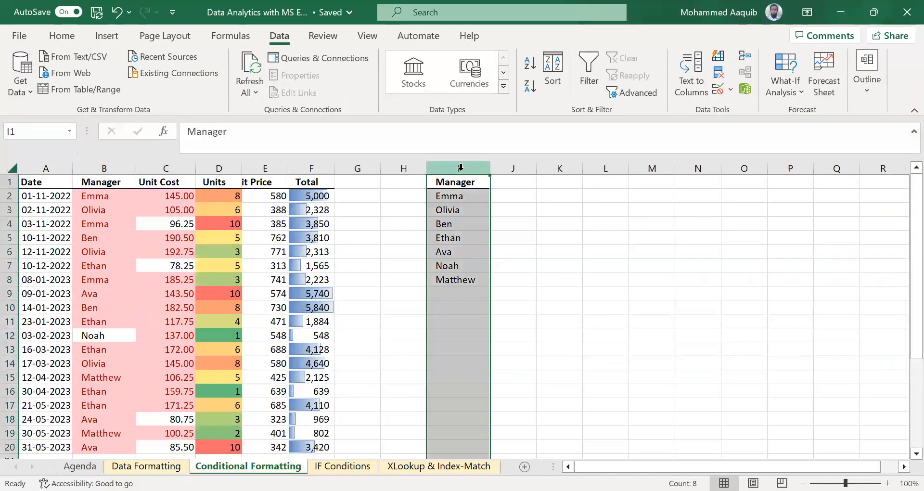
key("ctrl+minus")
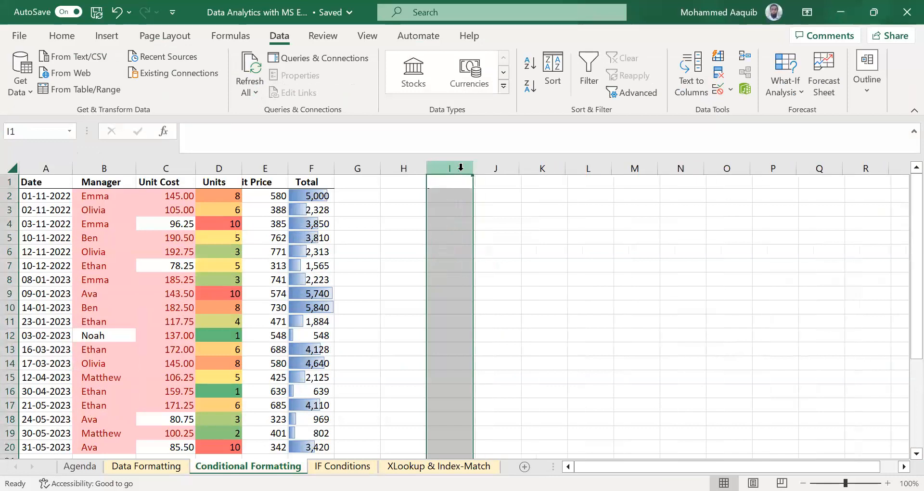
left_click(105, 167)
key("ctrl+Home")
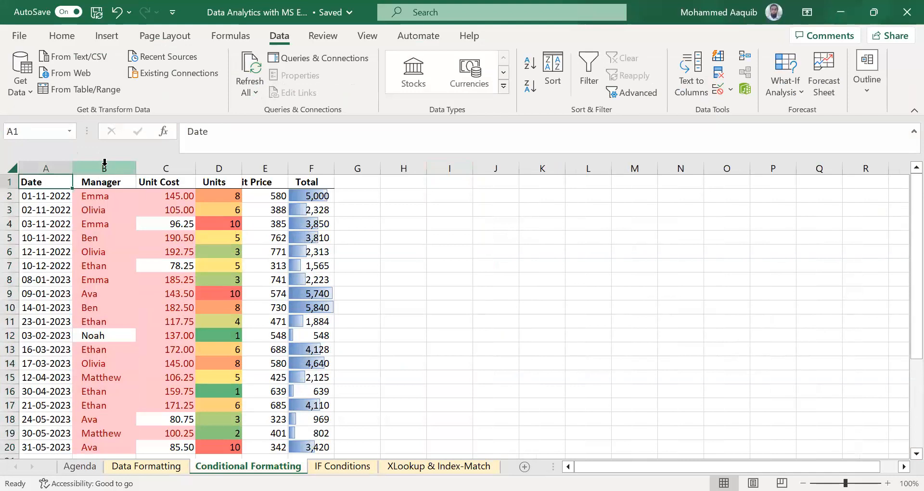
left_click(47, 167)
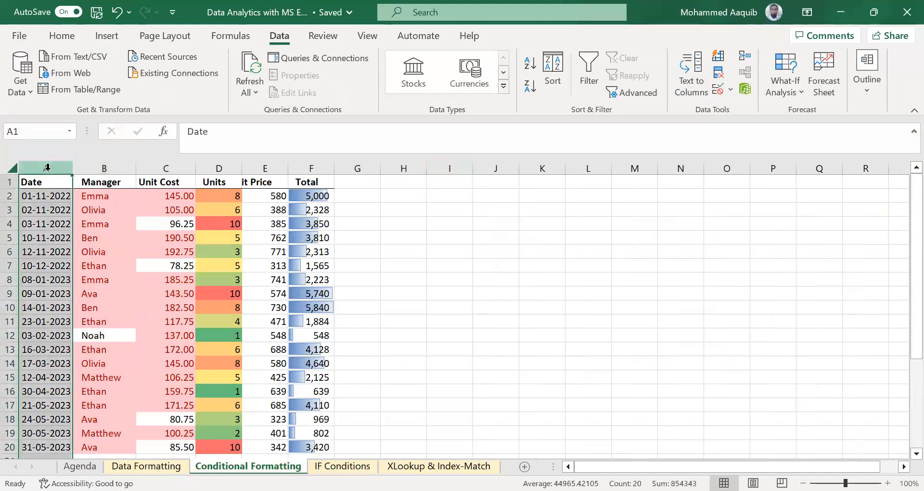
left_click(186, 197)
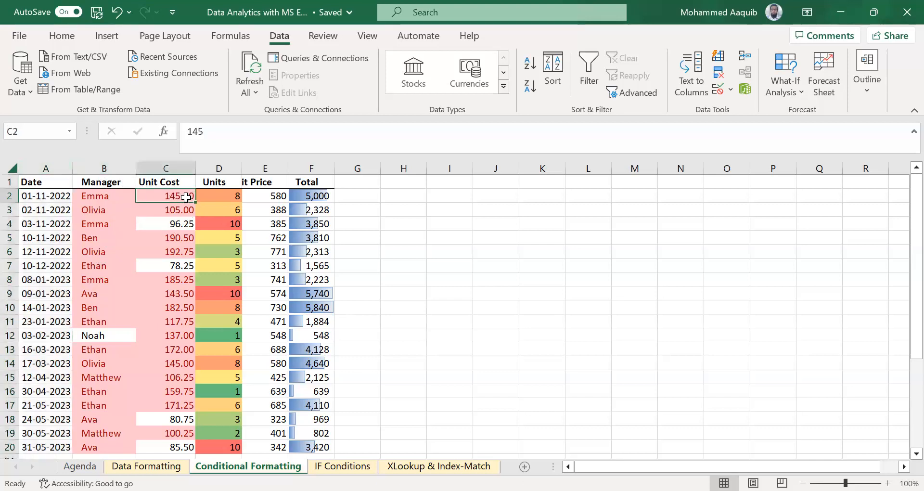
left_click(181, 227)
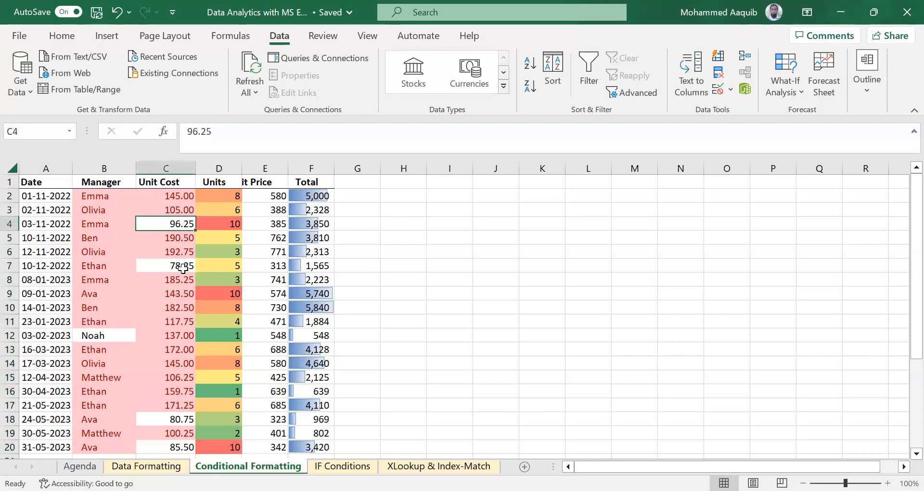
left_click(179, 283)
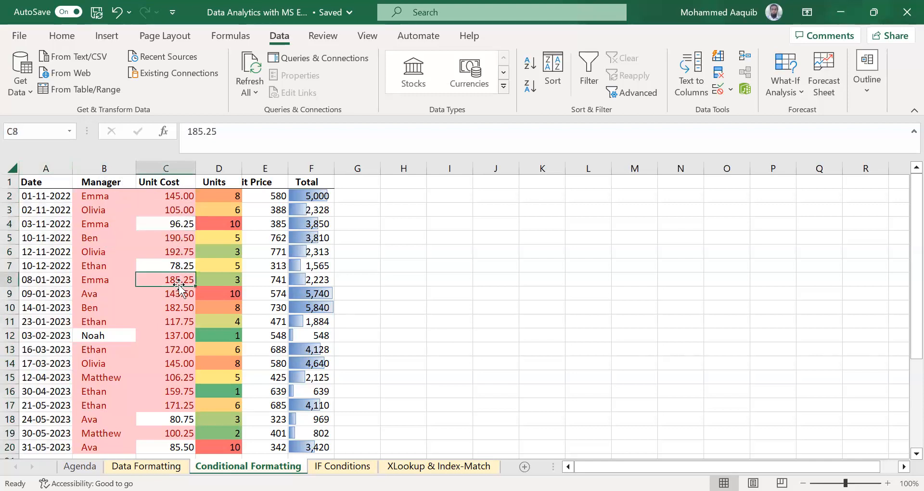
Remove duplicate records from the entire sales table in columns A to F based on the Manager column only
left_click(42, 167)
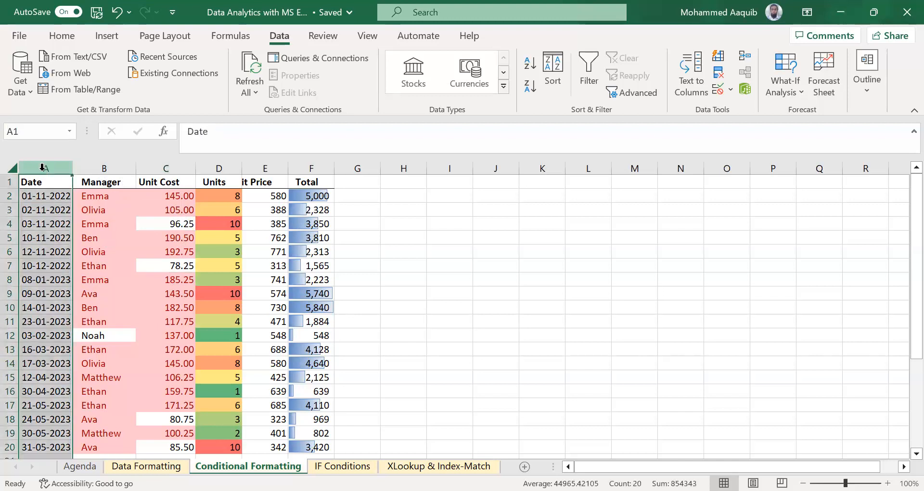
key("ctrl+a")
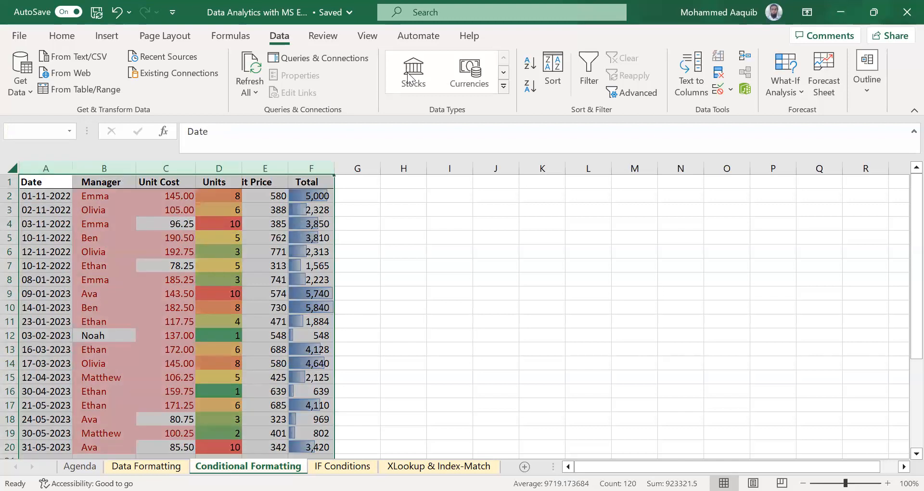
left_click(874, 19)
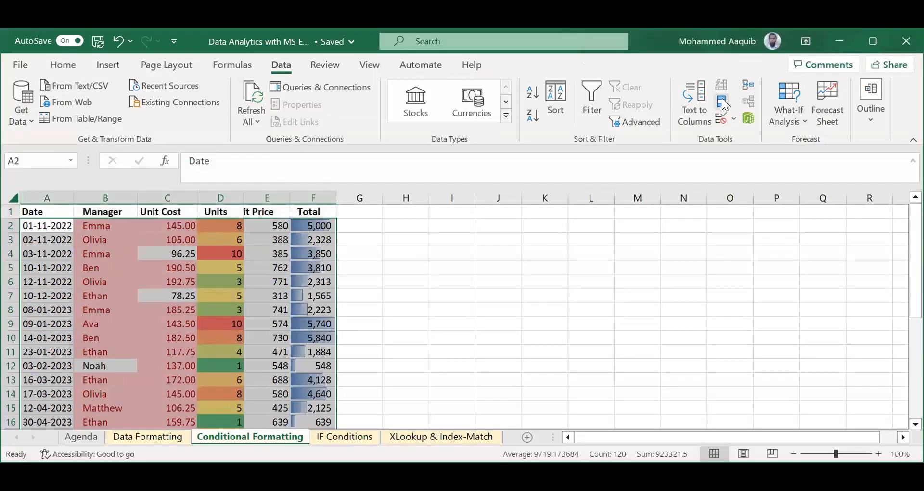
left_click(722, 102)
left_click(607, 190)
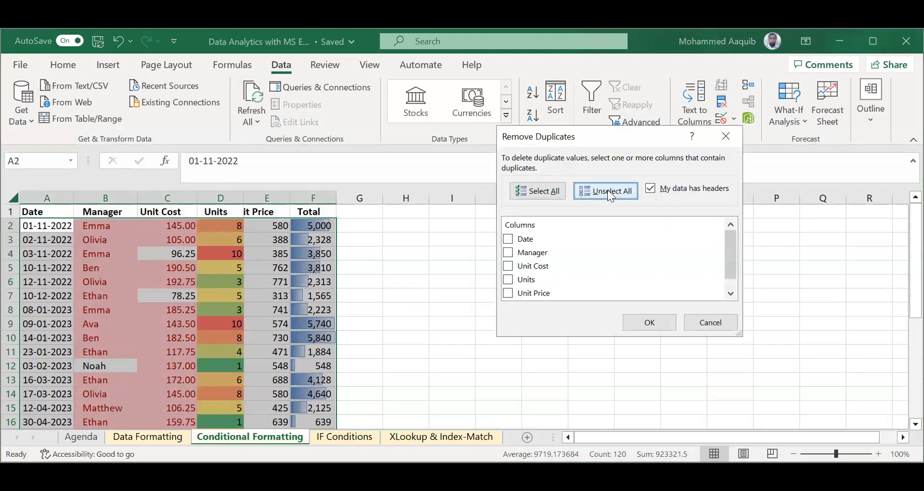
left_click(508, 253)
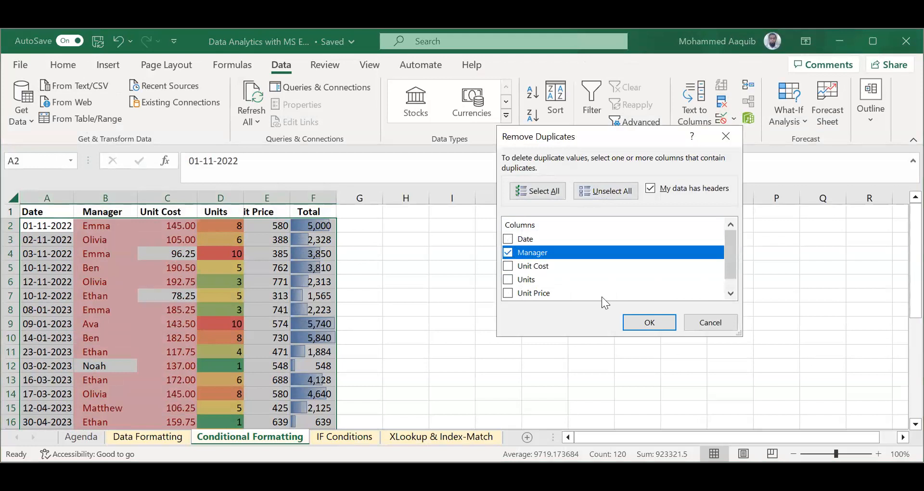
left_click(646, 322)
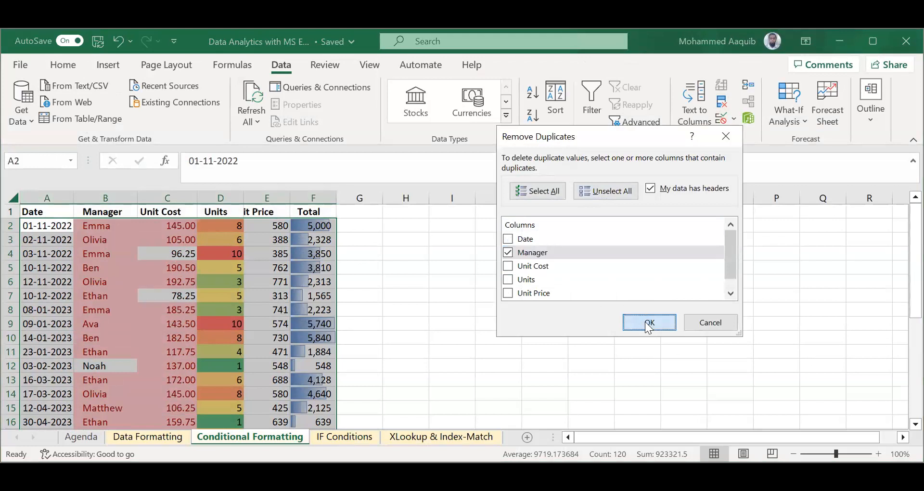
key("Return")
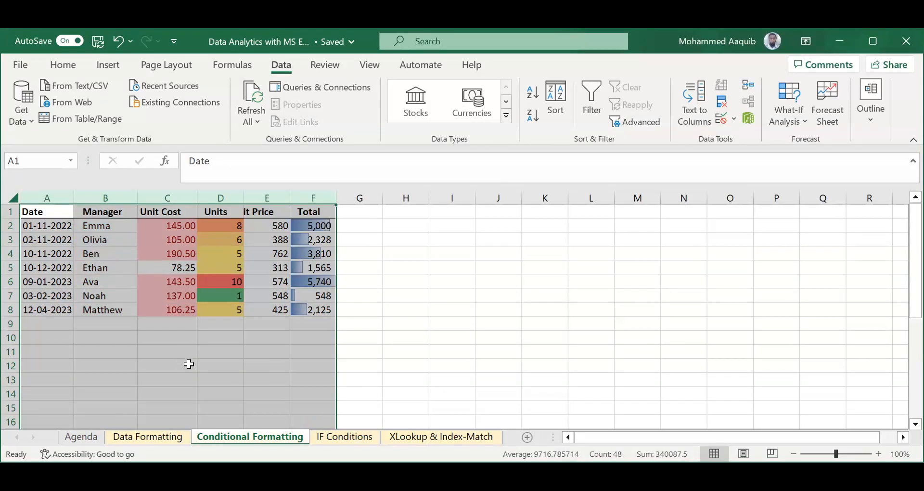
Check the Manager column and the records around cell B2, undo the duplicate removal and return to cell A1
left_click(104, 197)
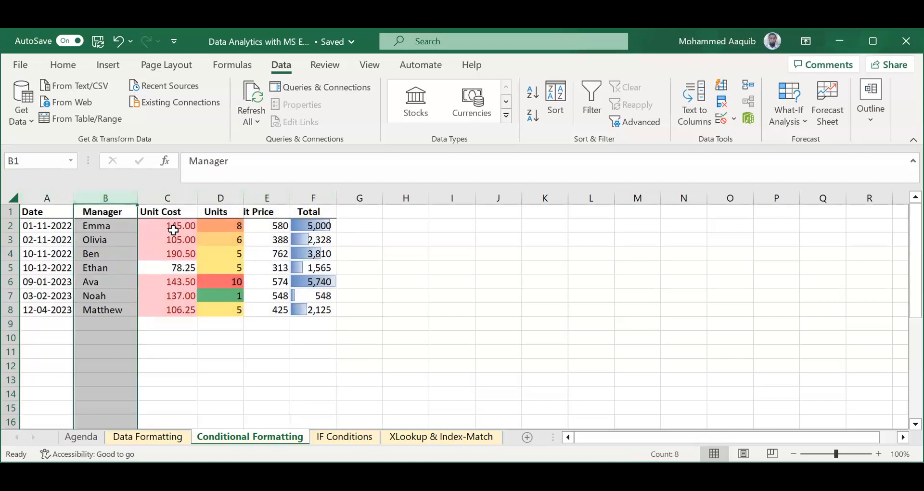
left_click(105, 224)
key("Left")
key("Right")
key("Right")
key("Left")
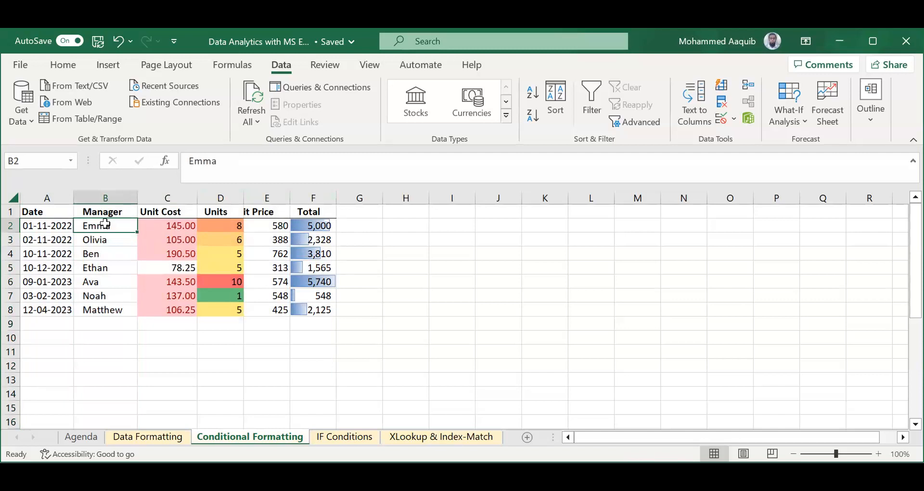
left_click(874, 42)
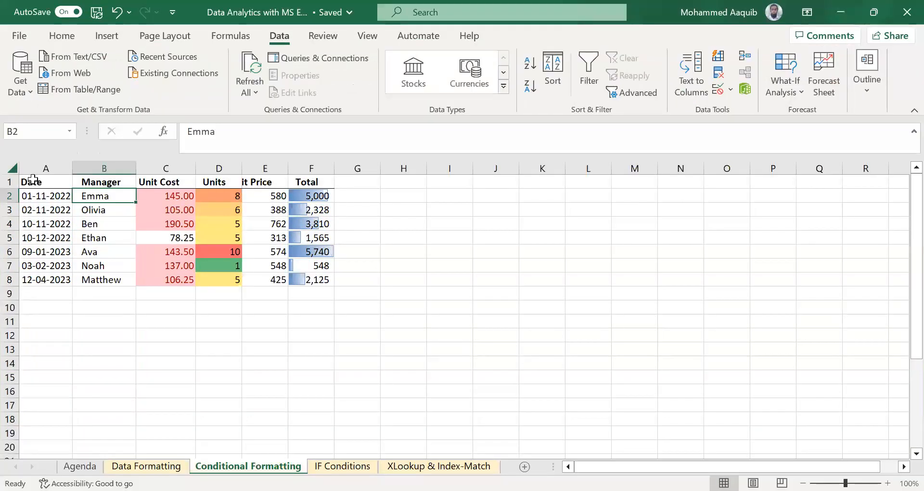
left_click(31, 179)
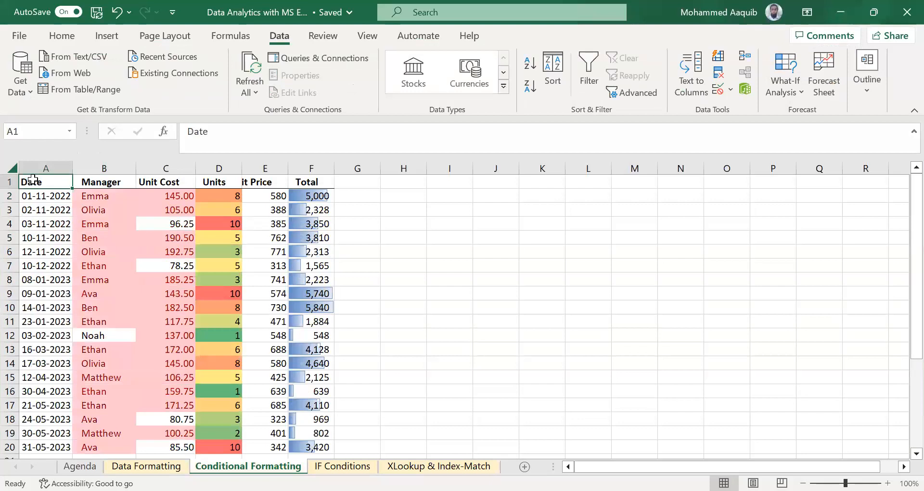
Examine the whole sales table and the Manager entries in B2:B20
key("ctrl+a")
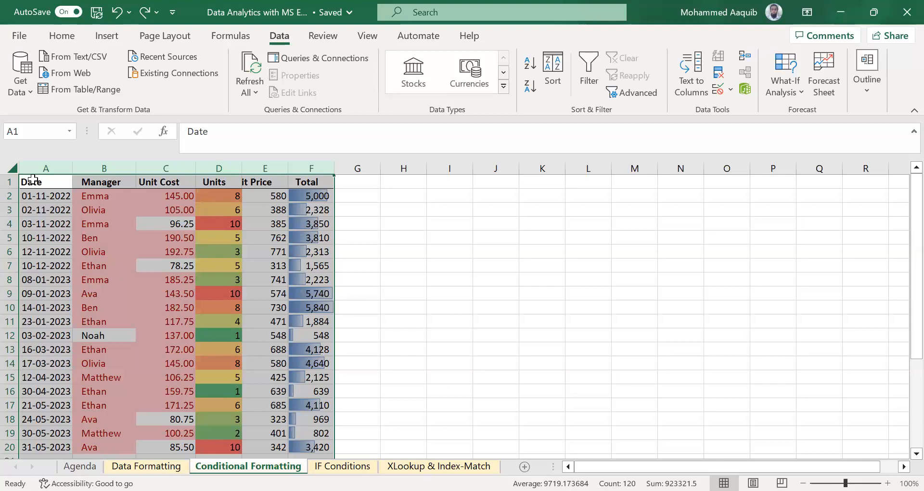
left_click(32, 180)
key("Right")
key("Down")
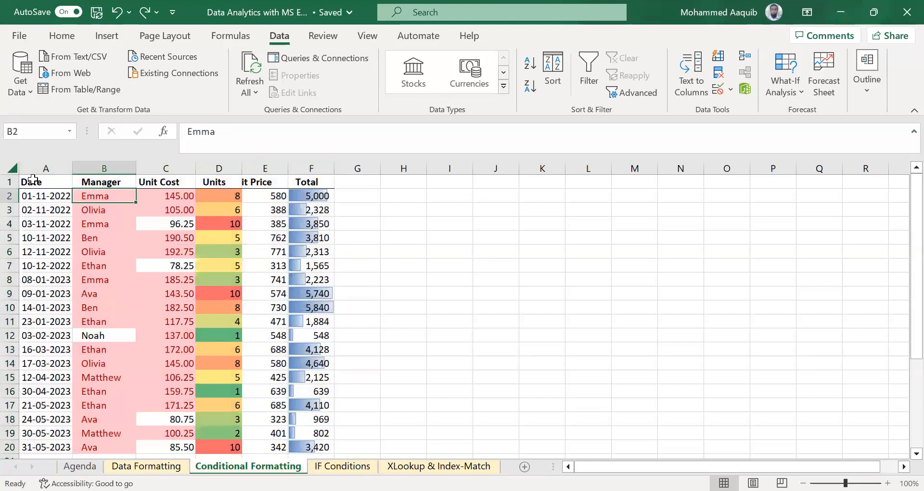
key("ctrl+shift+Down")
key("Down")
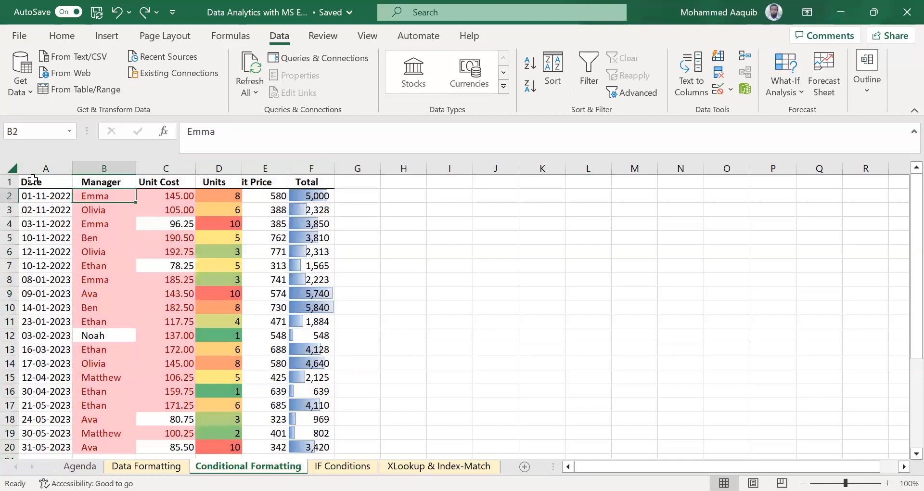
key("ctrl+shift+Down")
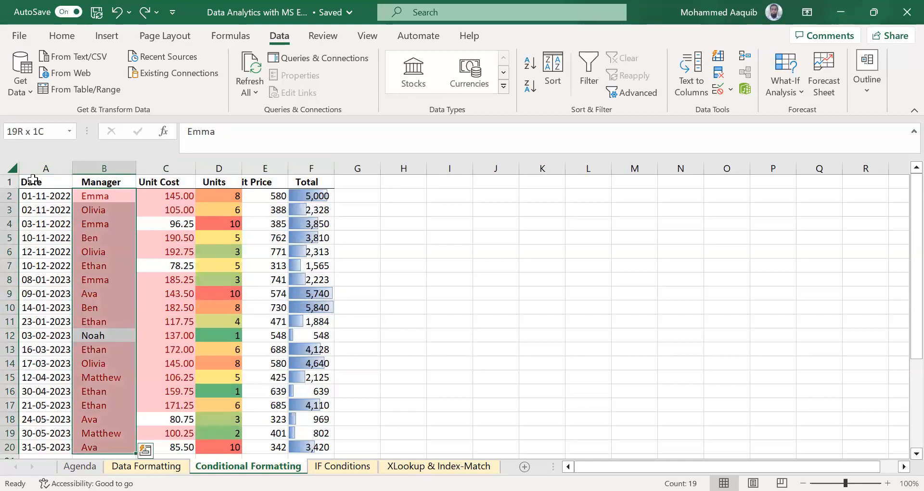
Examine the numeric columns from Unit Cost to Total and the Manager entries in B2:B20 again
key("Right")
key("Up")
key("shift+Right")
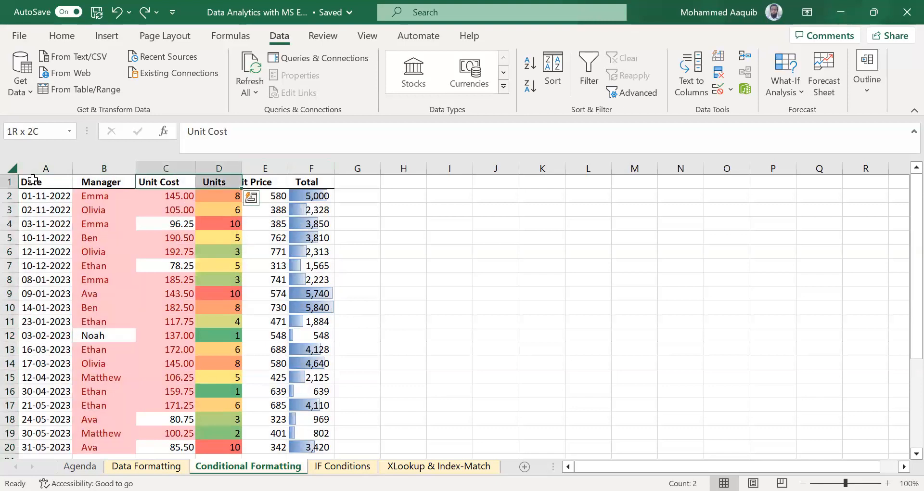
key("Right")
key("Right")
key("Left")
key("Left")
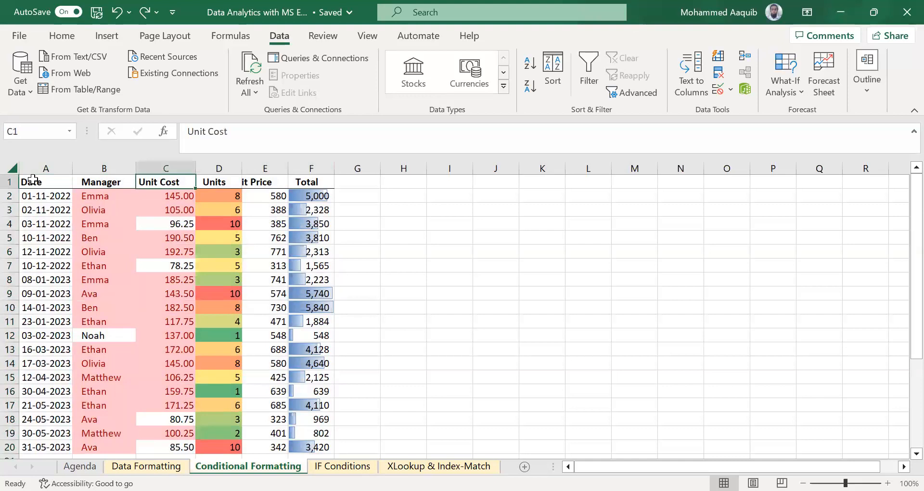
key("ctrl+shift+Down")
key("shift+Right")
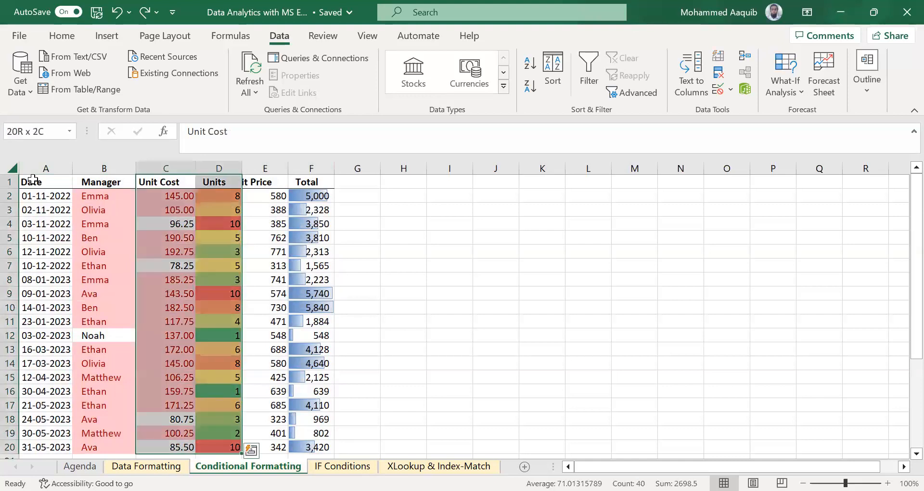
key("shift+Right")
key("shift+Right")
key("Left")
key("Down")
key("ctrl+shift+Down")
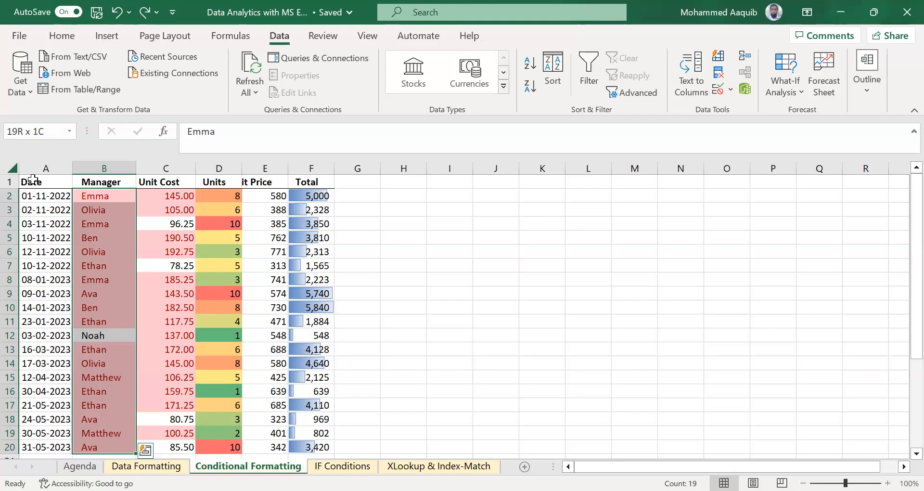
Copy the Manager list with its header from B1:B20 into column H, starting at cell H1
left_click(33, 179)
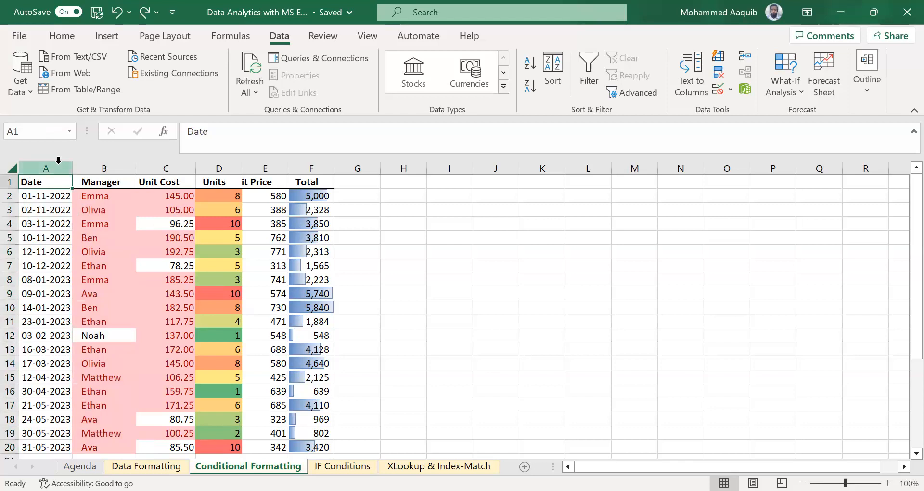
key("Right")
key("Left")
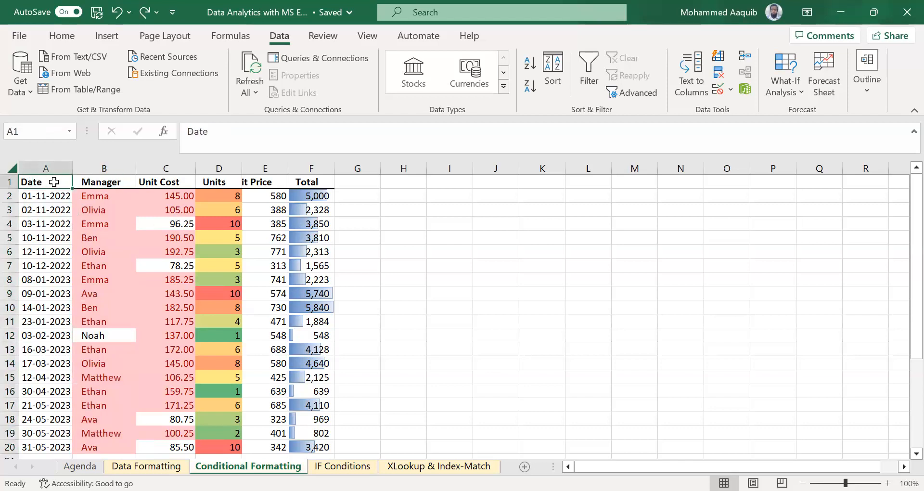
key("ctrl+shift+Down")
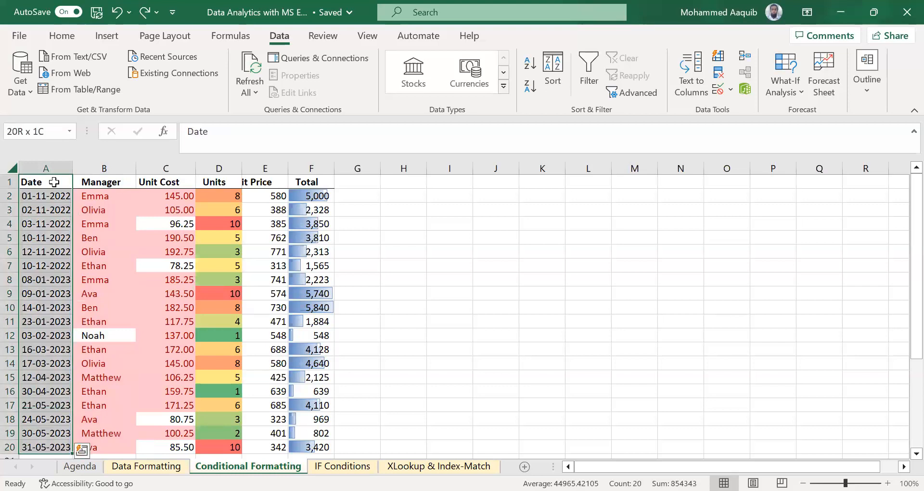
key("ctrl+shift+Up")
key("Right")
key("ctrl+shift+Down")
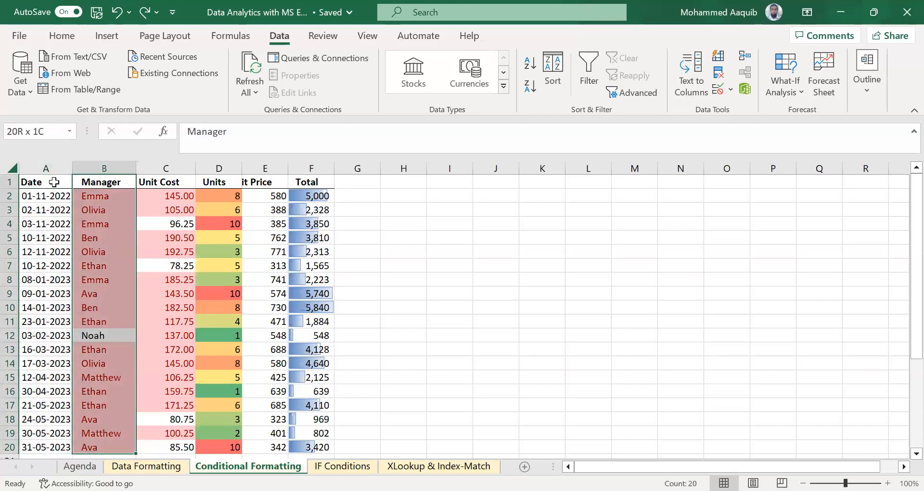
key("ctrl+c")
key("Right")
key("Right")
key("Right")
key("Right")
key("Right")
key("Right")
key("ctrl+v")
Copy the Unit Cost values with their header from C1:C20 into column I, starting at cell I1
key("Left")
key("Left")
key("Left")
key("Left")
key("Left")
key("ctrl+shift+Down")
key("ctrl+c")
key("Right")
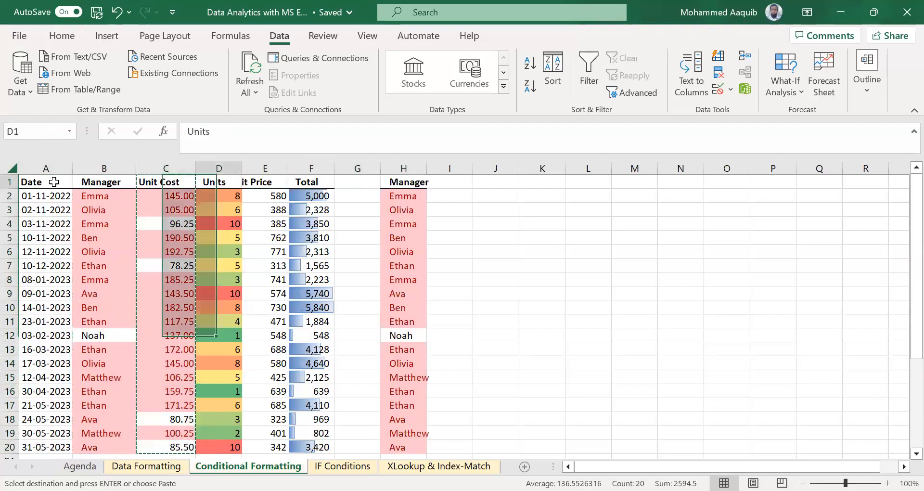
key("Right")
key("Right")
key("Right")
key("Right")
key("Right")
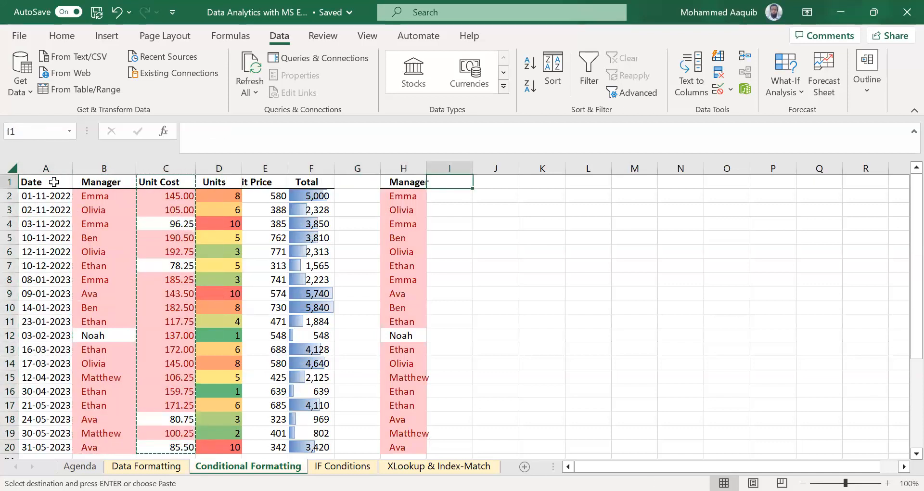
key("ctrl+v")
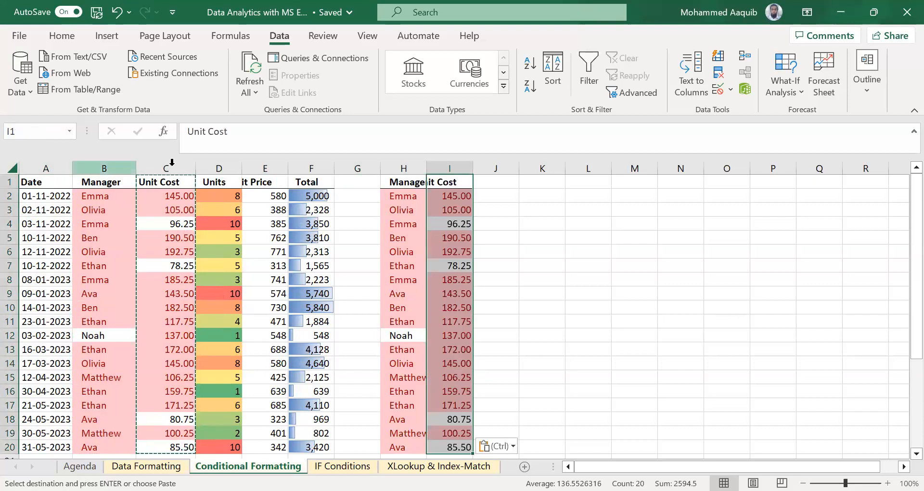
Remove duplicates from the copied columns H and I, comparing only Manager and treating the first row as headers
mouse_move(392, 167)
left_mouse_down()
mouse_move(449, 167)
mouse_move(407, 168)
left_mouse_up()
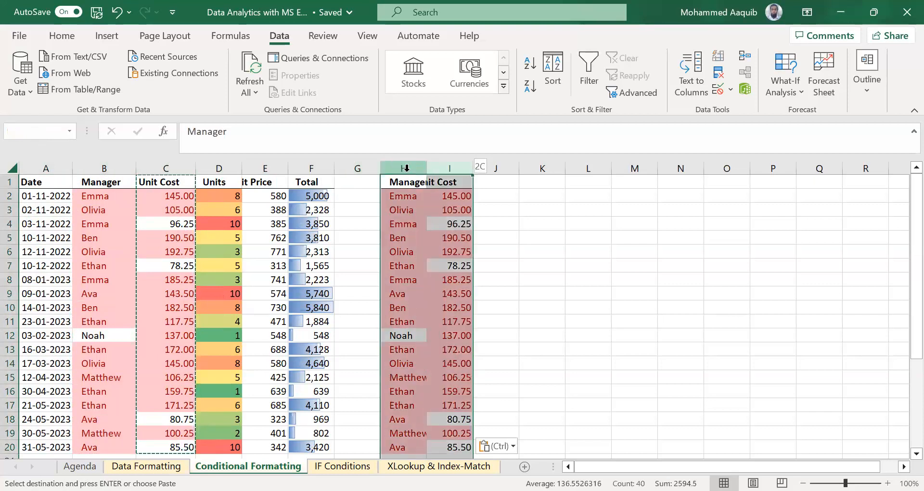
left_click(715, 76)
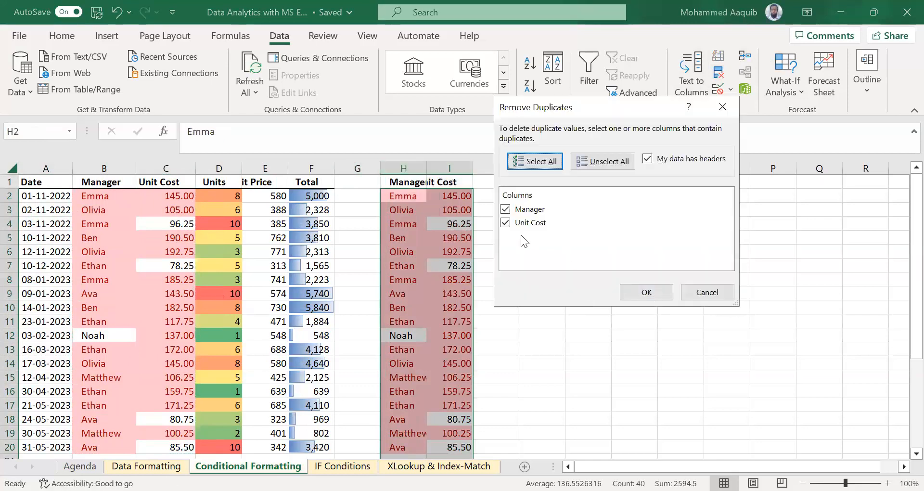
left_click(507, 226)
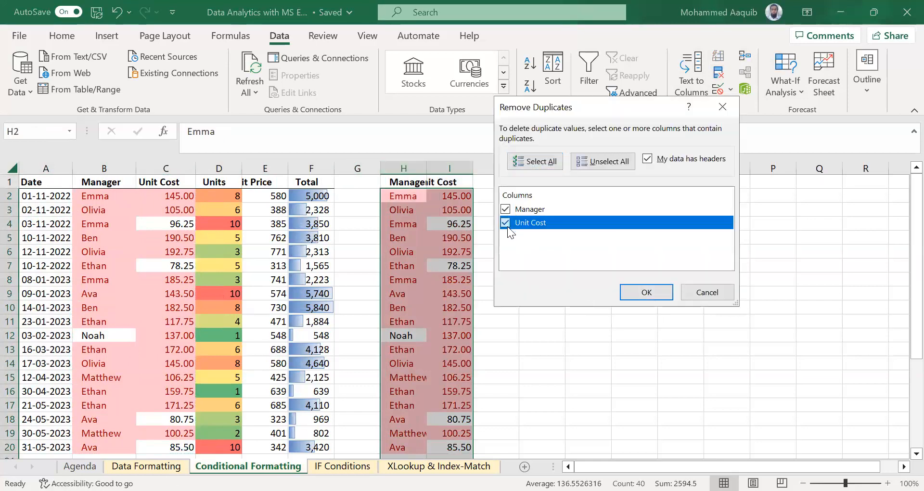
left_click(629, 290)
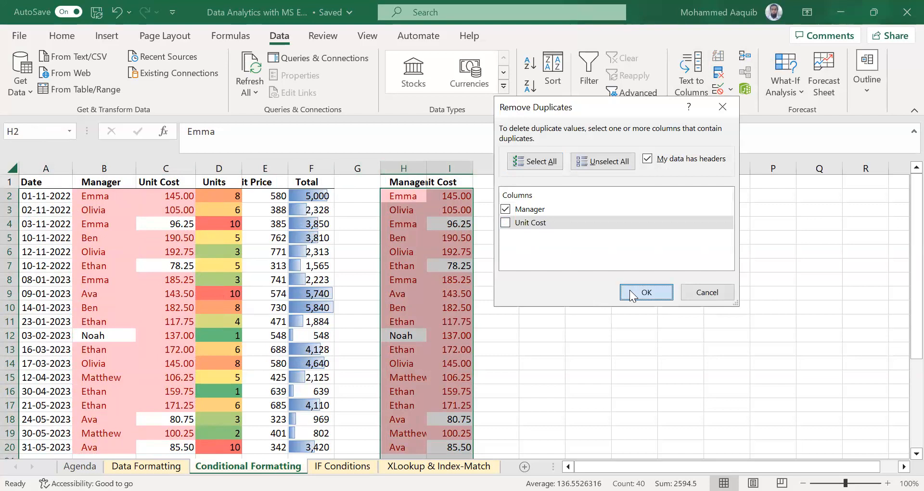
left_click(629, 290)
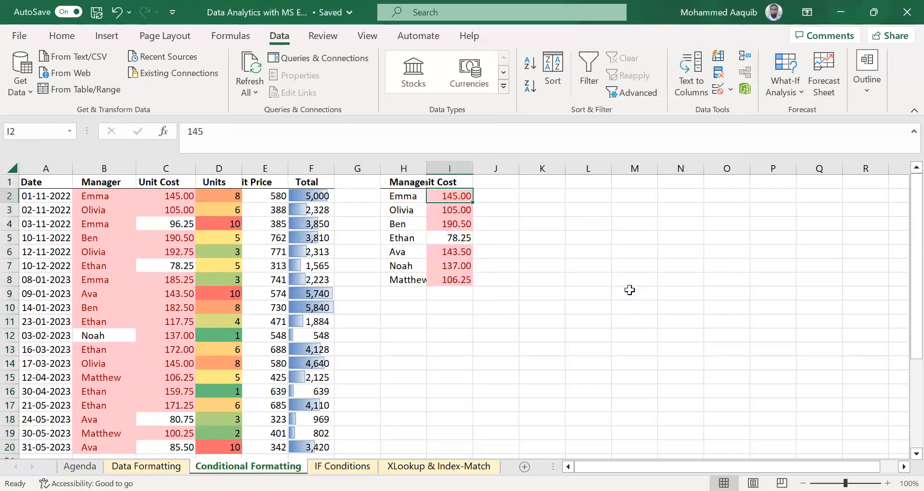
type("=s")
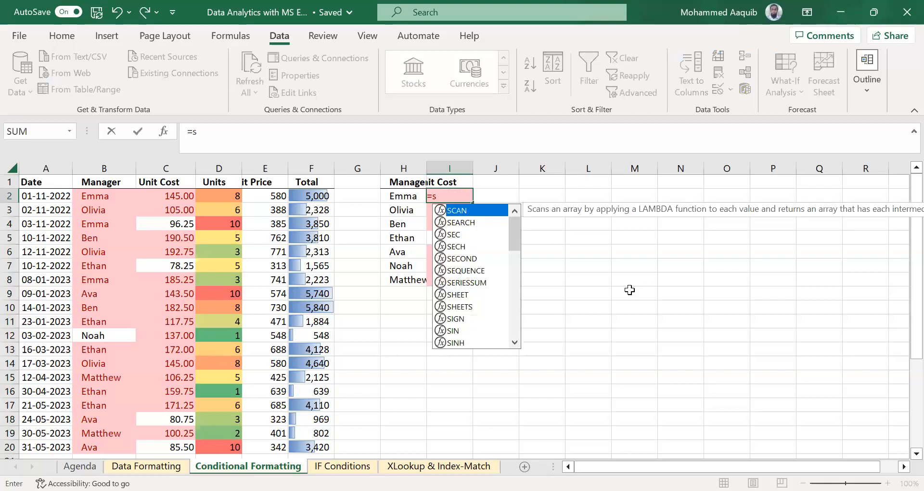
type("umi")
key("Tab")
key("Left")
key("Left")
key("Left")
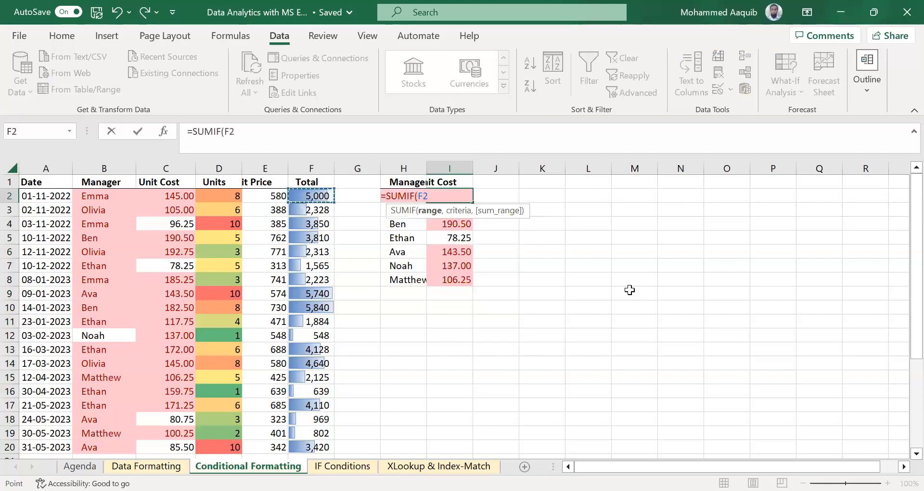
key("BackSpace")
key("BackSpace")
key("BackSpace")
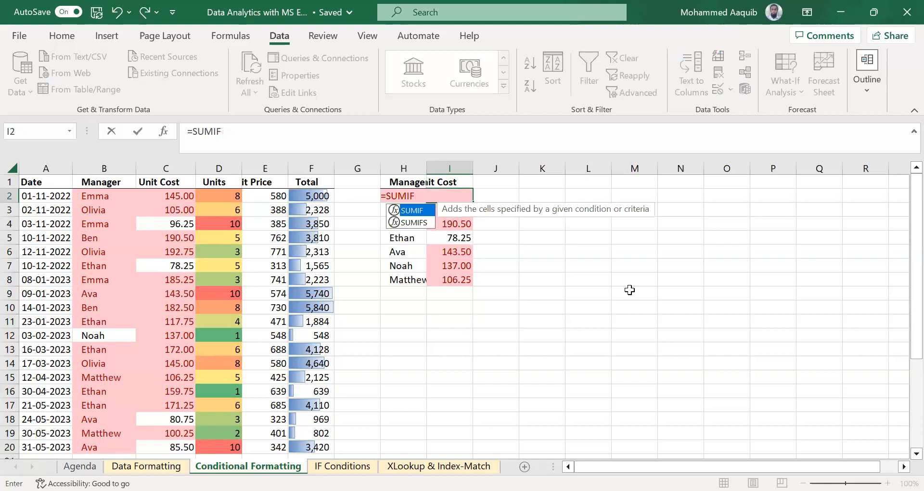
key("ctrl+Return")
Fill I2:I8 with a SUMIF formula totalling C2:C20 per manager, using range B2:B20 and criterion H2
type("=")
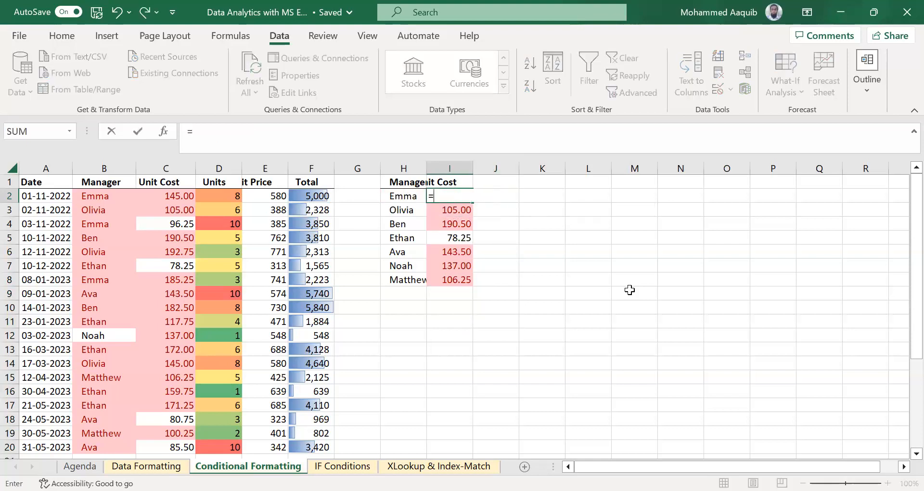
type("SUMIF(")
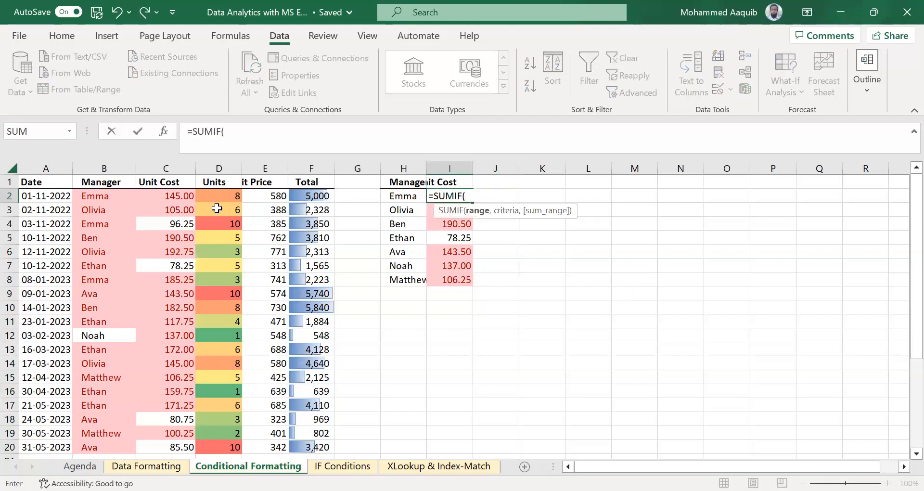
left_click(114, 197)
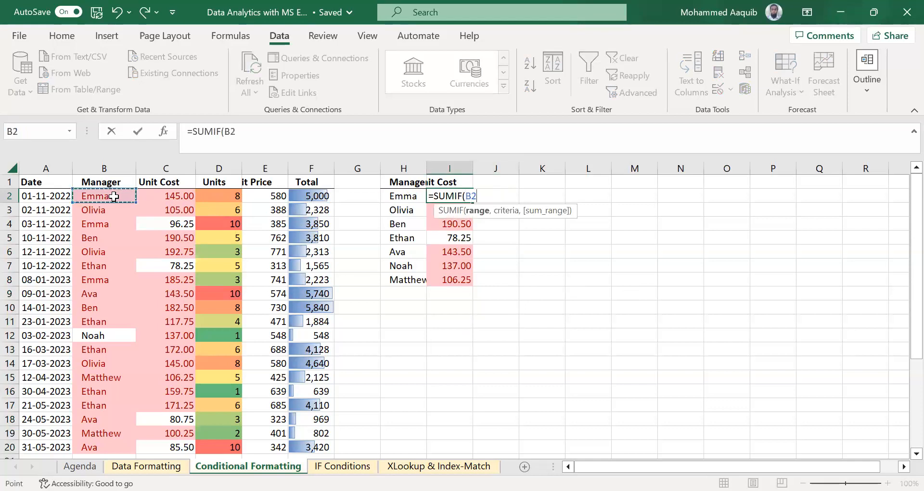
key("ctrl+shift+Down")
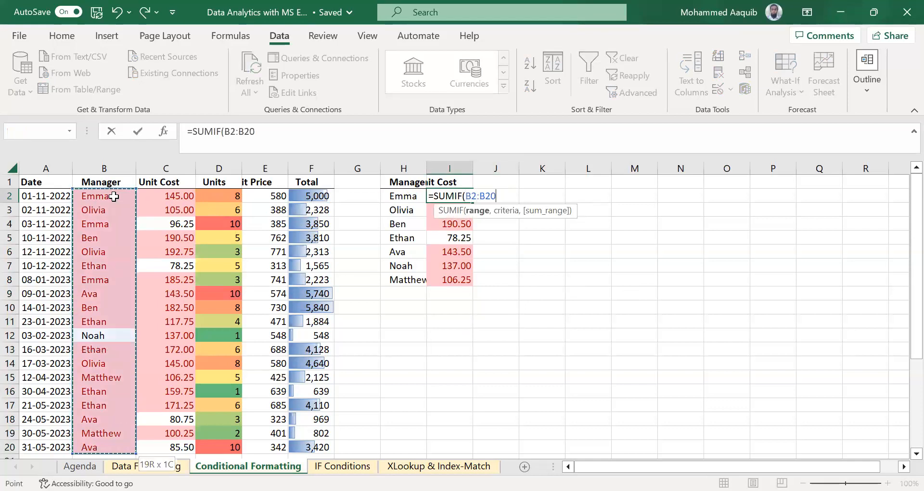
type(",")
key("Left")
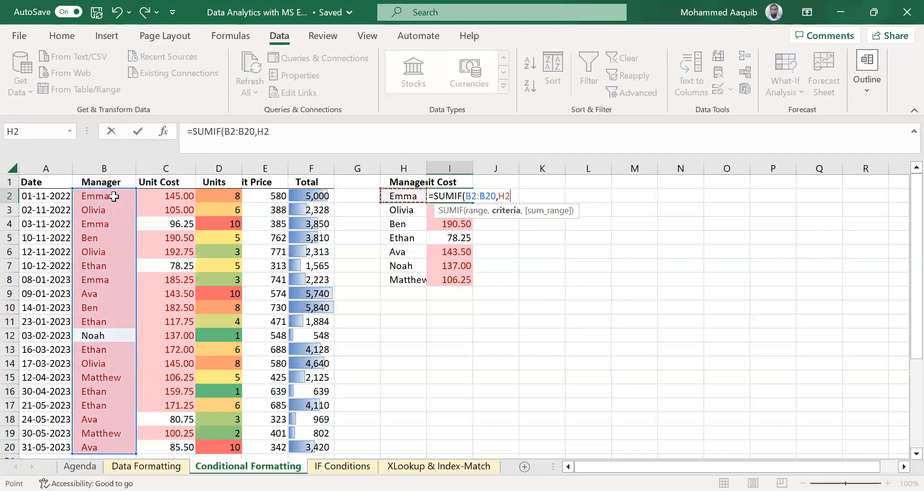
type(",")
key("Right")
key("Left")
key("Left")
key("Left")
key("Left")
key("Left")
key("Left")
key("Left")
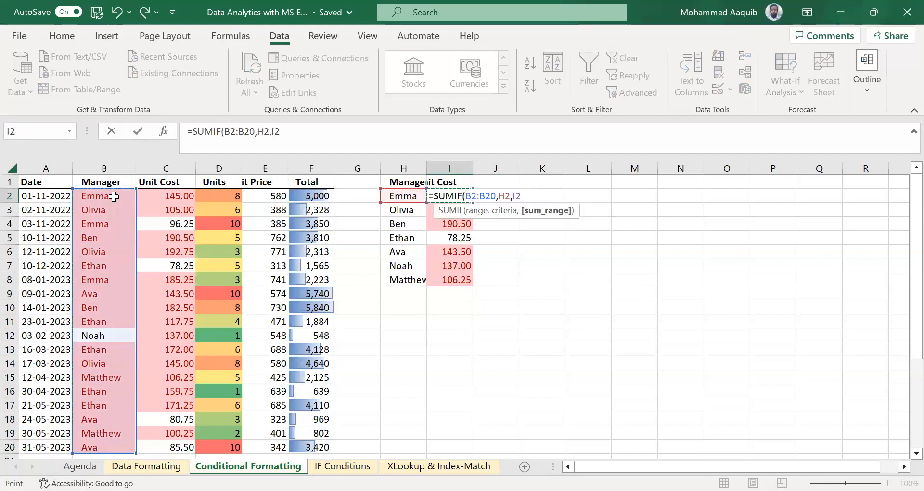
key("ctrl+shift+Down")
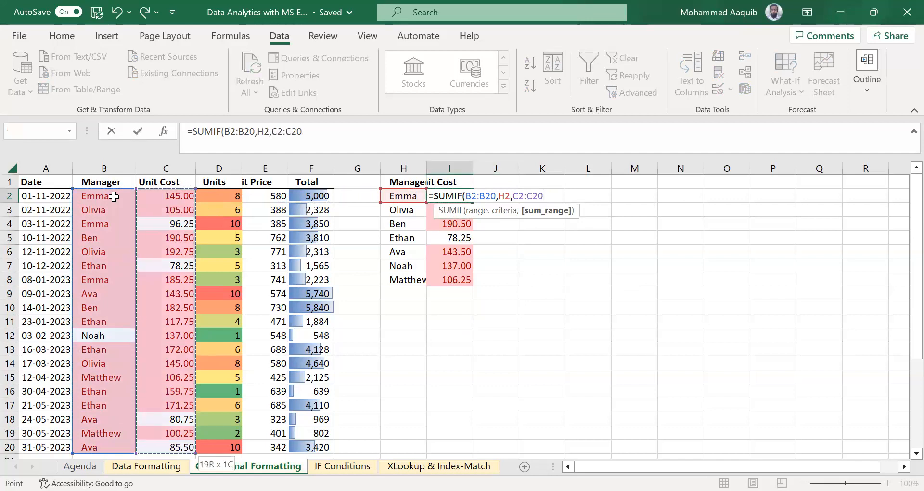
key("ctrl+Return")
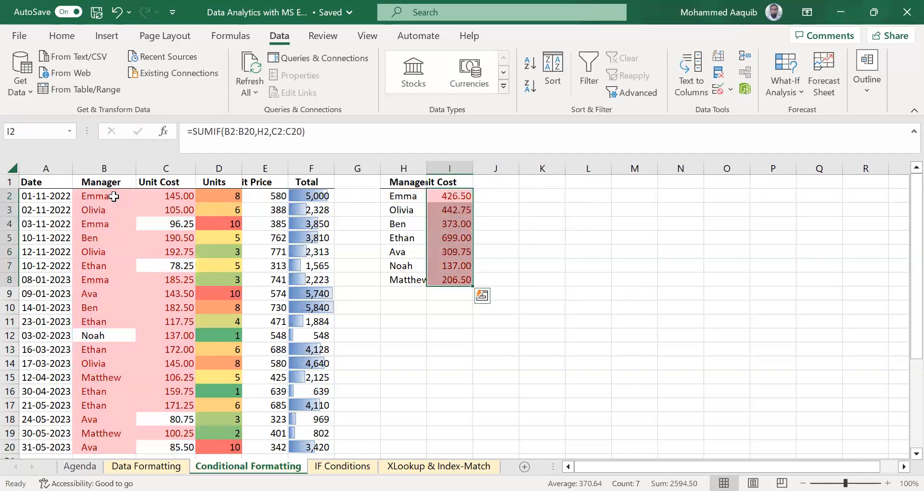
Check the first manager's SUMIF total against the sum of the matching Unit Cost cells C2, C4 and C8
key("Left")
key("Right")
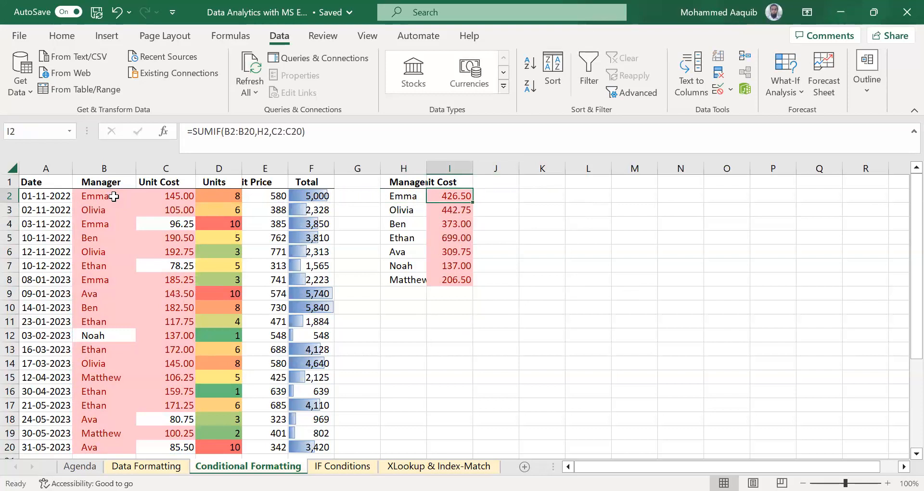
key("Left")
key("Left")
key("Left")
key("Left")
key("Left")
key("Left")
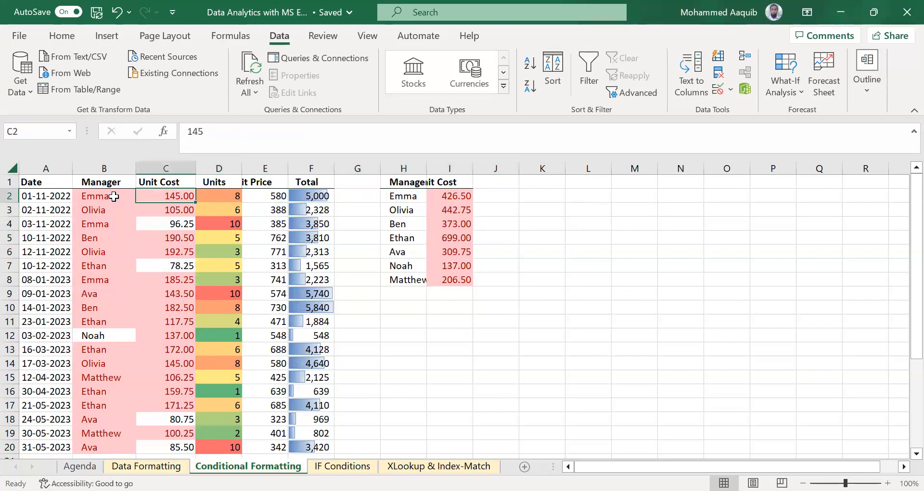
left_click(154, 224, "ctrl")
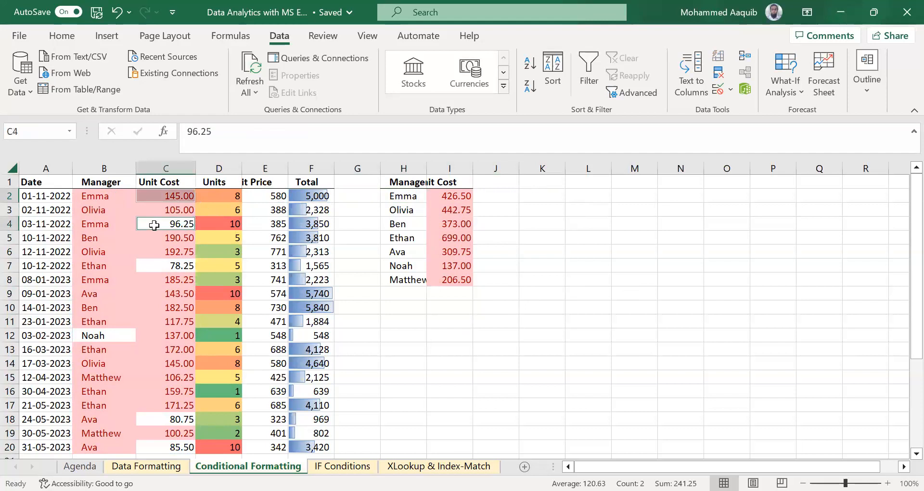
left_click(169, 278, "ctrl")
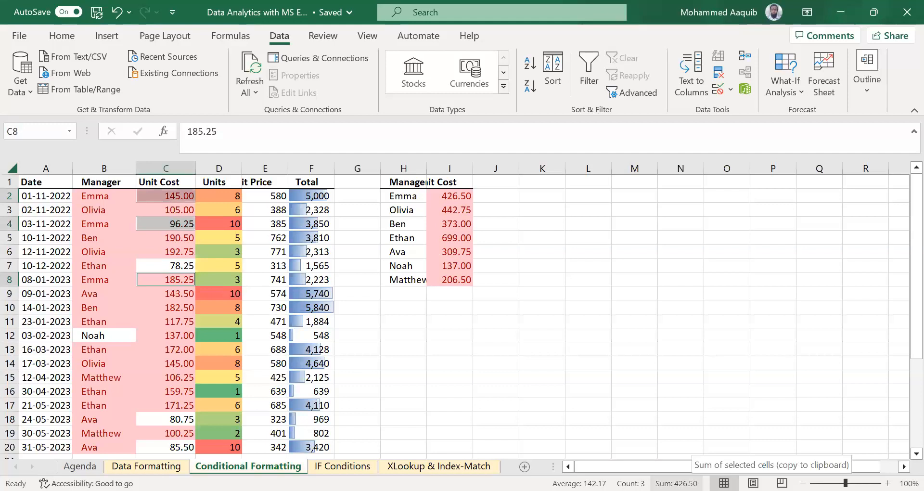
Compare the Unit Cost sum of source columns B:C with that of summary columns H:I
left_click_drag(457, 196, 477, 289)
key("Left")
key("Up")
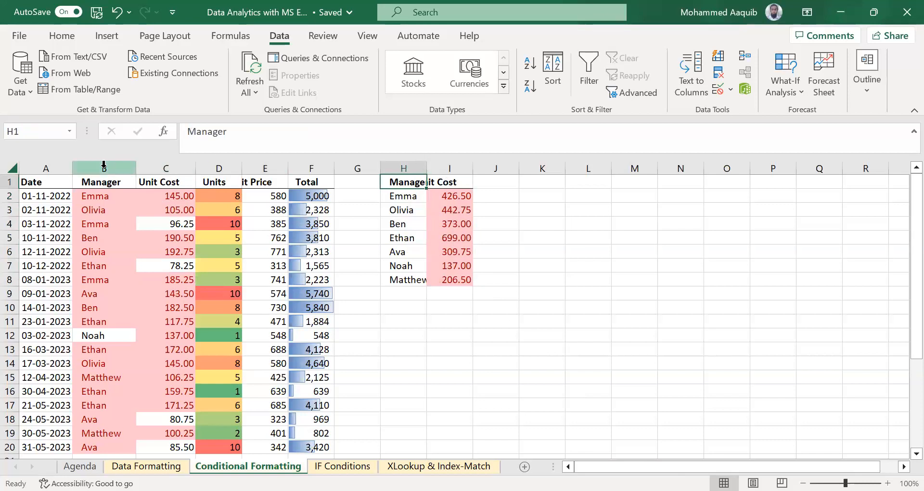
left_click(130, 168)
left_click_drag(136, 168, 142, 167)
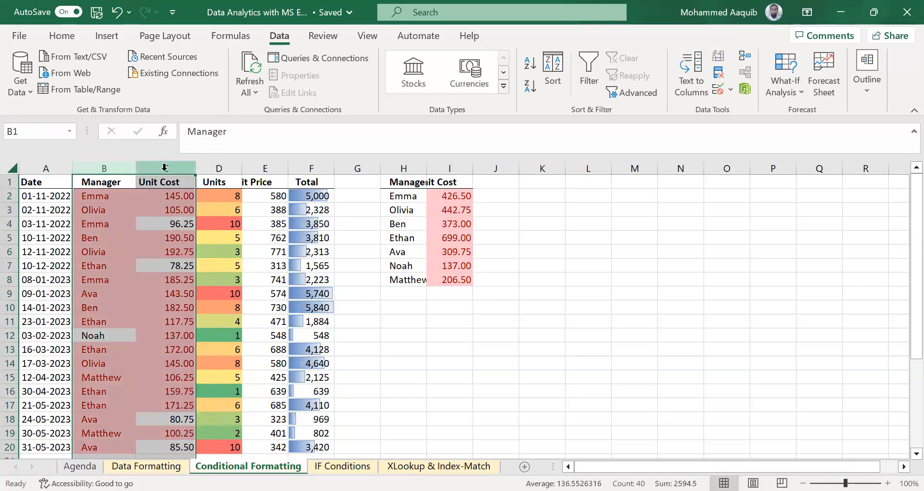
left_click_drag(413, 168, 452, 166)
left_click(402, 182)
Review the Manager header in H1 and the SUMIF formula in I2, and return to cell A1
key("ctrl+Home")
key("Right")
key("Right")
key("Right")
key("Right")
key("Right")
key("Right")
key("Right")
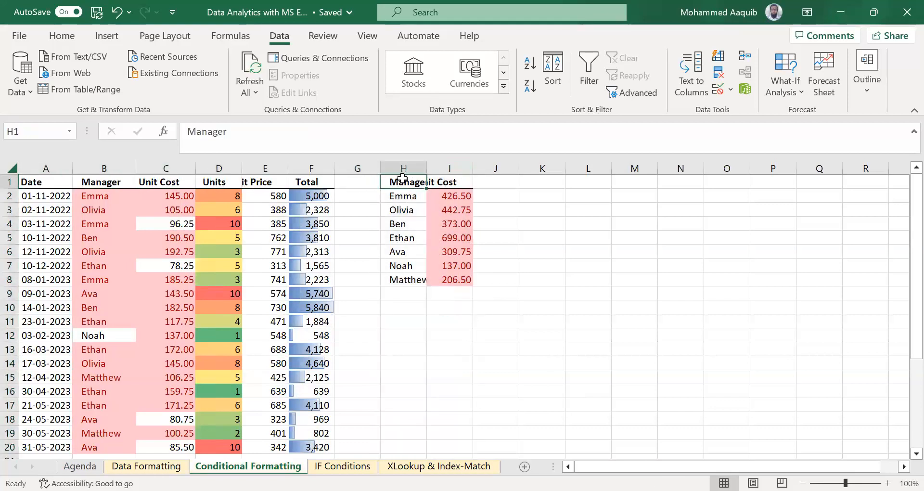
key("Down")
key("Right")
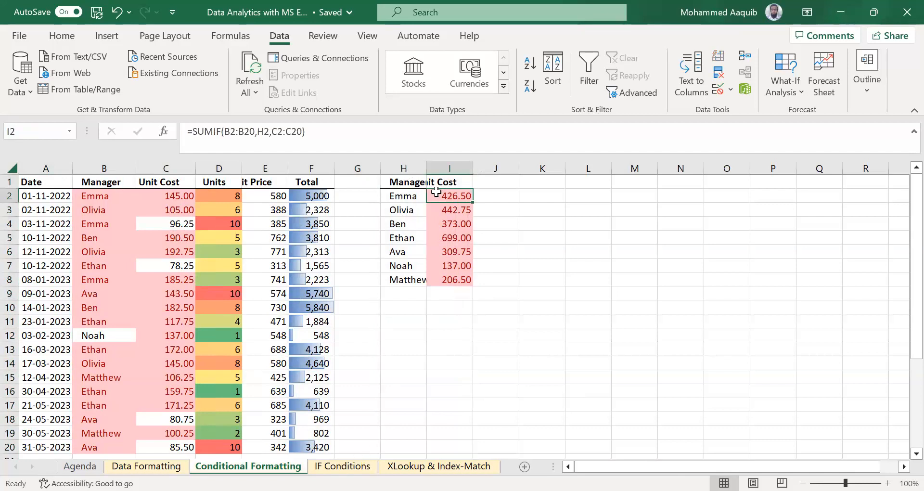
key("Up")
key("Left")
key("Left")
key("Left")
key("Home")
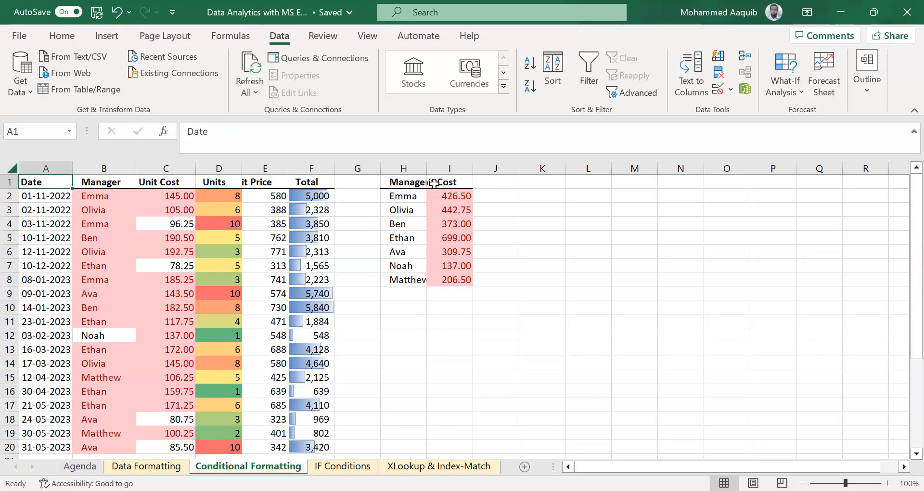
Open the IF Conditions sheet and go to the first entry of the IF functions list in H2
left_click(343, 464)
left_click(142, 279)
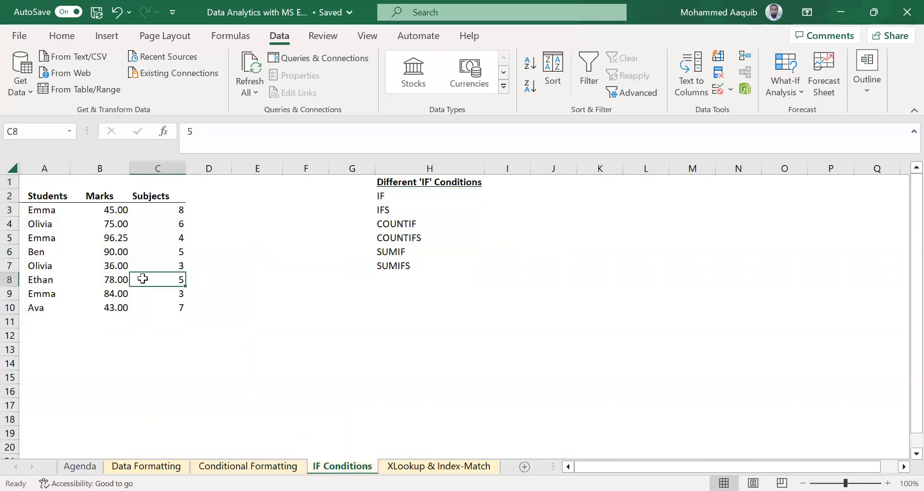
left_click(252, 316)
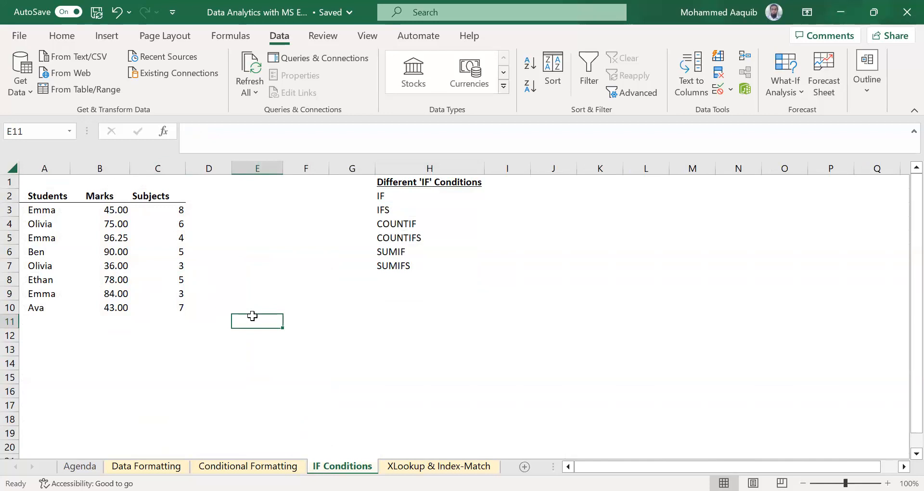
key("Left")
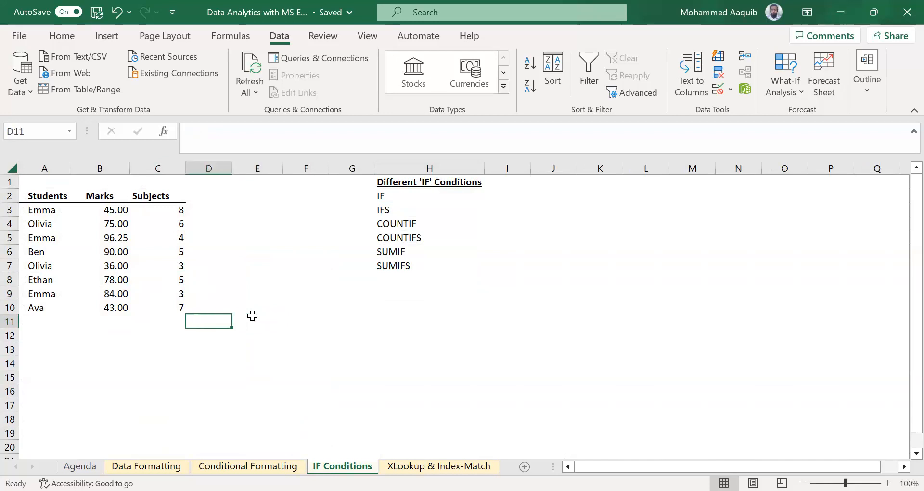
key("Right")
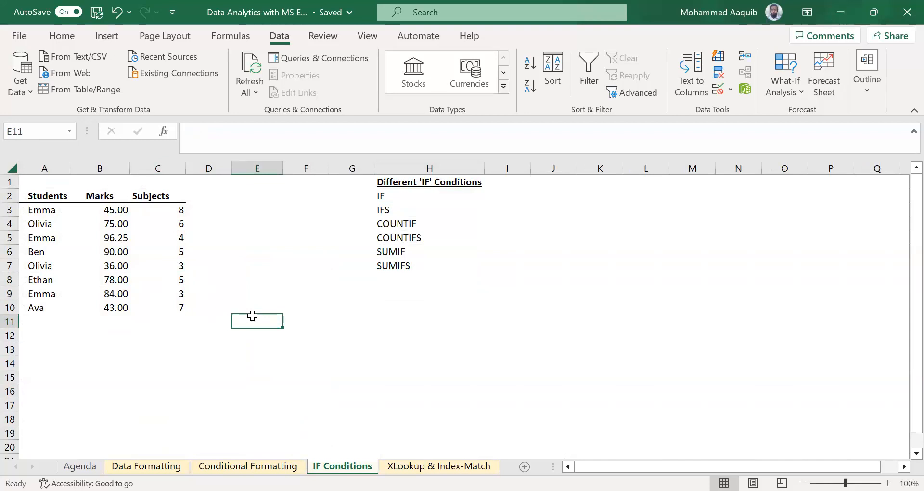
key("Right")
key("Up")
key("Up")
key("Up")
key("Up")
key("Up")
key("Up")
key("Up")
key("Up")
key("Up")
key("Right")
key("Right")
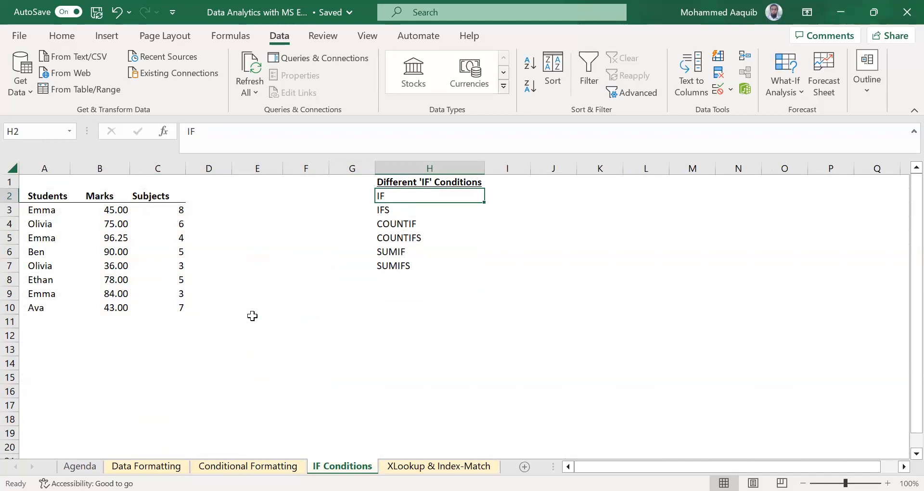
Examine the student table's first record in row 3 and the empty cells beside it in columns D and E
key("Left")
key("Left")
key("Left")
key("Left")
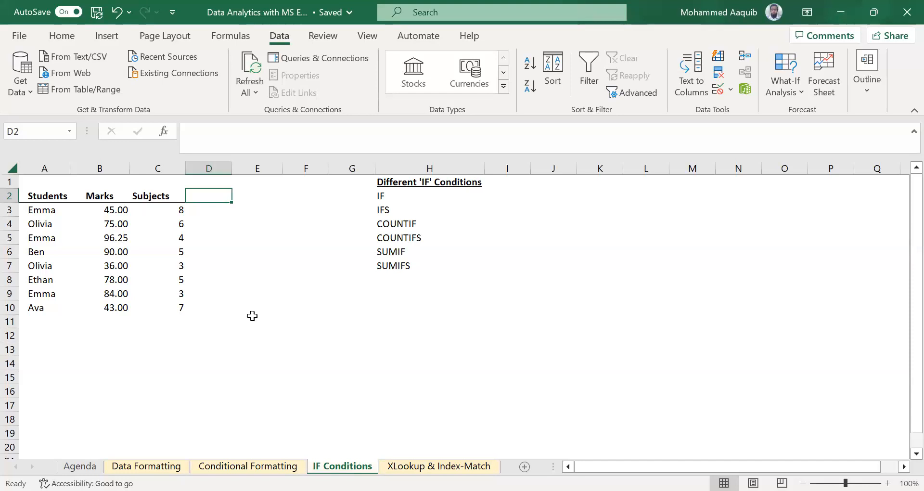
key("Down")
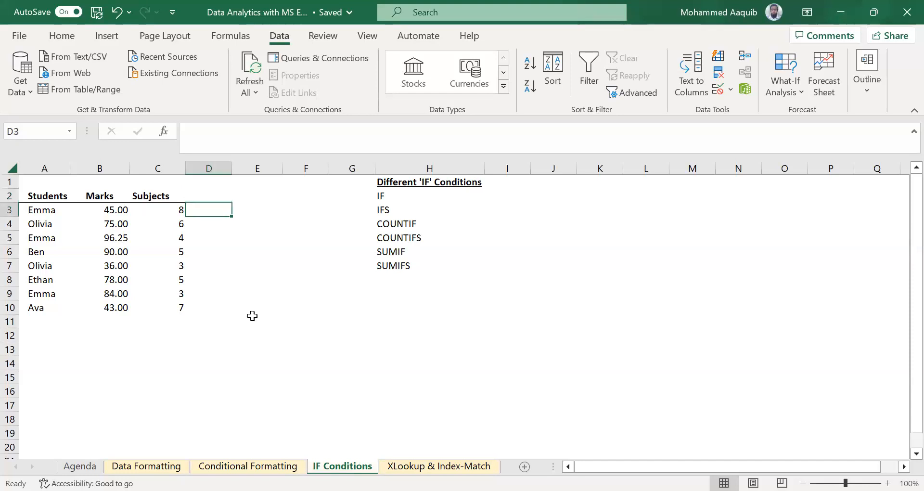
key("Left")
key("Left")
key("Left")
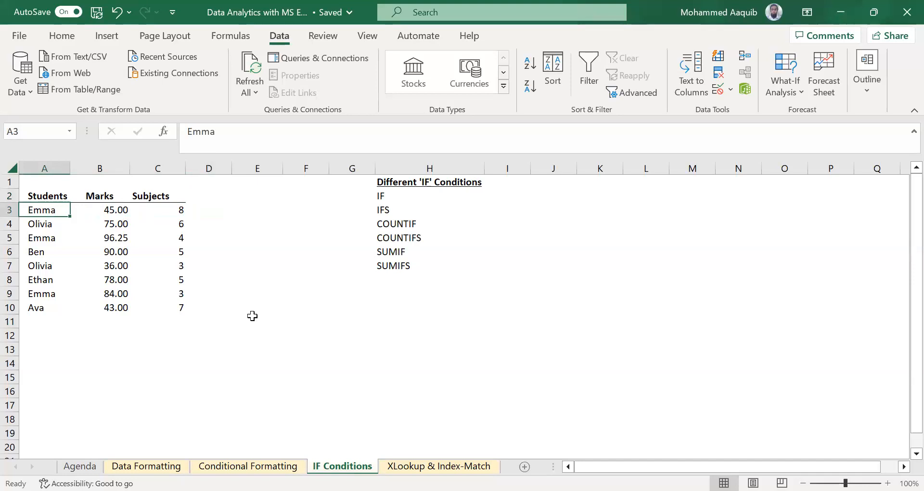
key("Right")
key("Right")
key("Right")
key("Right")
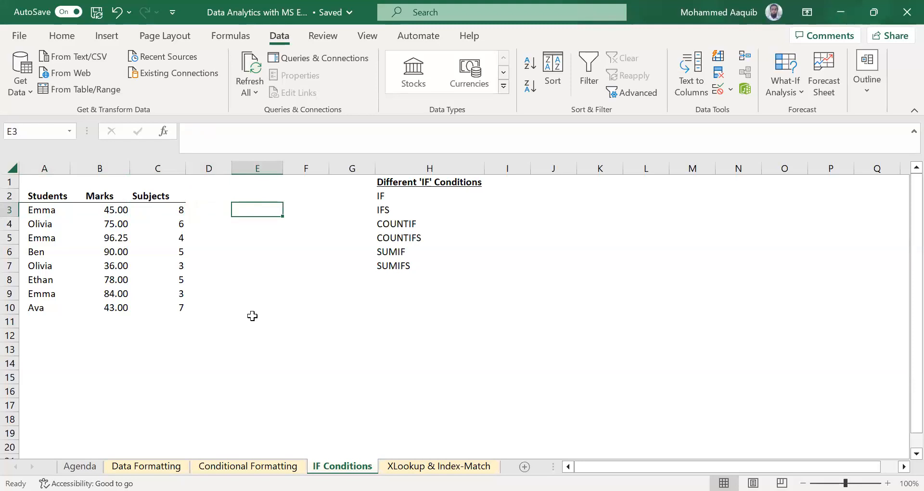
Go through the list of IF function variants in H2:H7
key("Left")
key("Right")
key("Right")
key("Right")
key("Right")
key("Up")
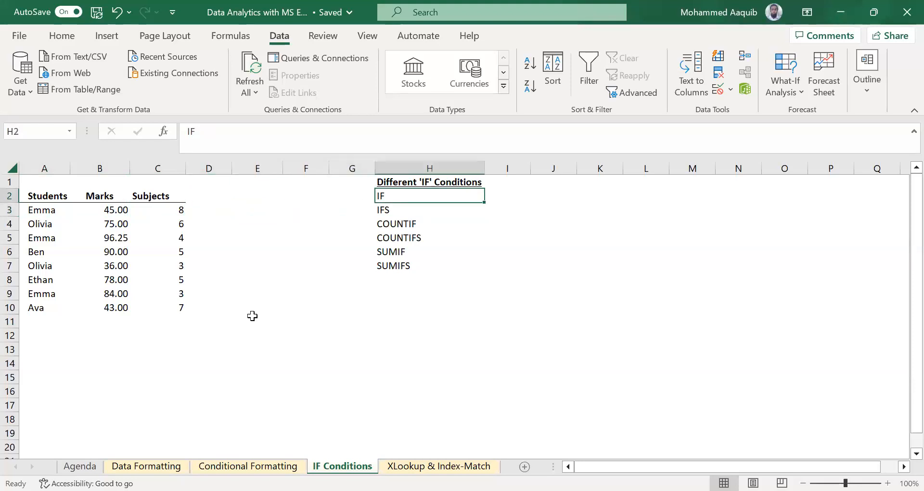
key("ctrl+shift+Down")
Select the student names in A3:A10 for review
key("Left")
key("Left")
key("Left")
key("Left")
key("Left")
key("Left")
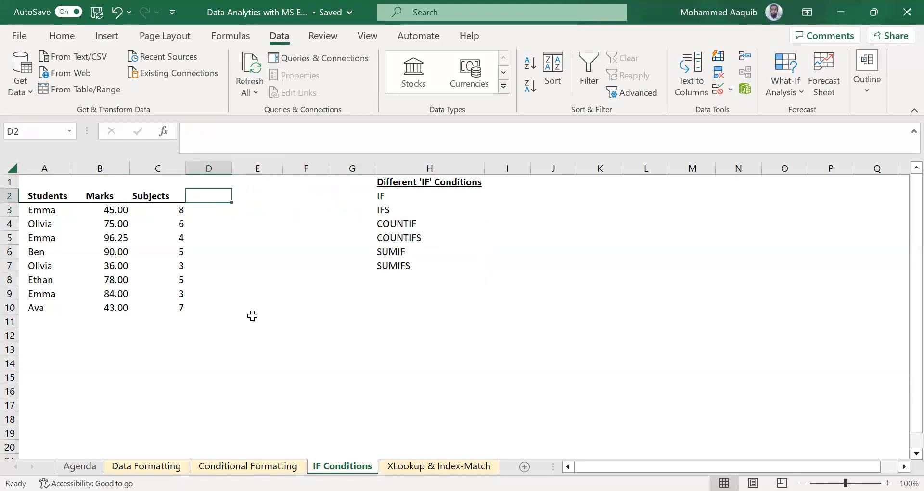
key("Left")
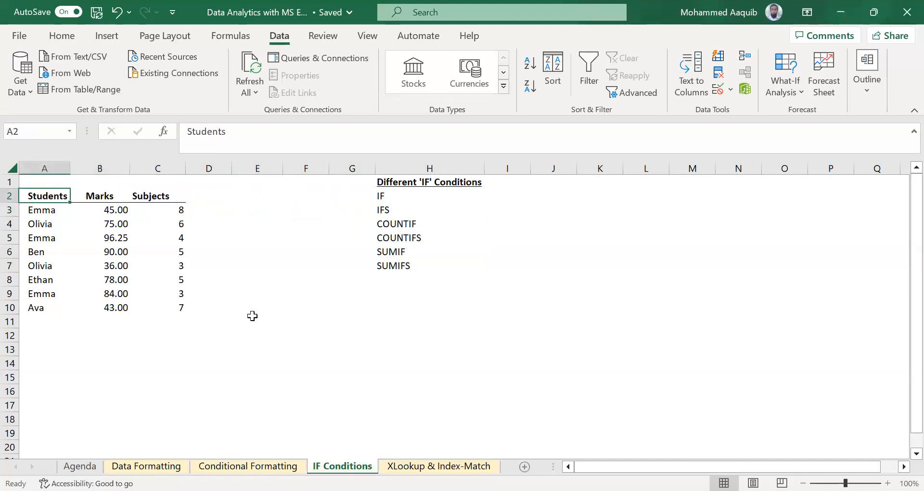
key("Down")
key("ctrl+shift+Down")
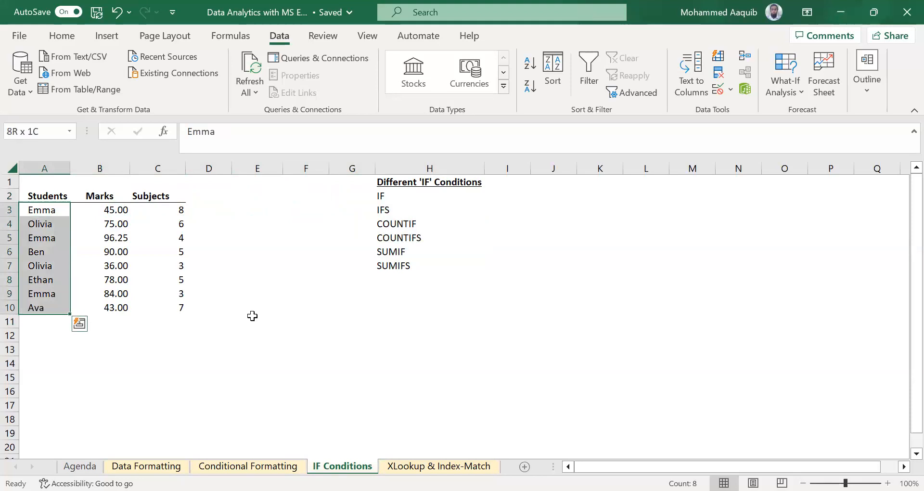
Add the column heading "IF" in cell D2, beside the Subjects heading
key("Right")
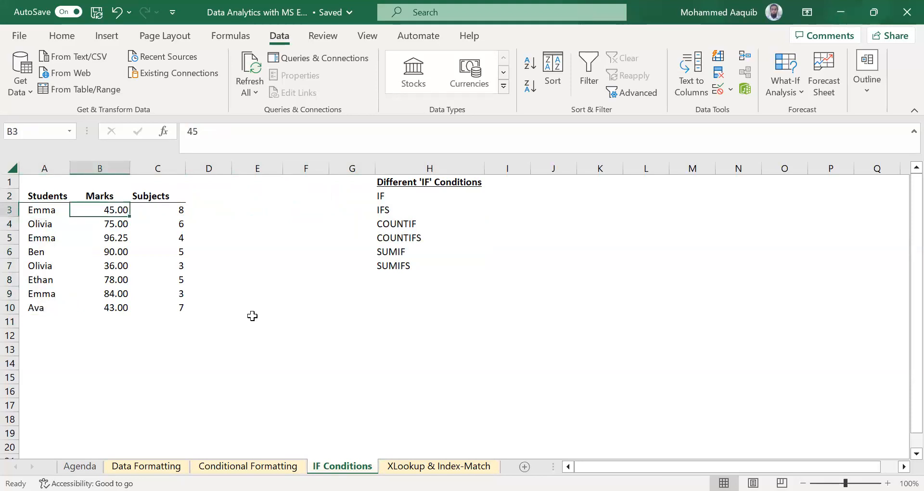
key("Right")
key("Right")
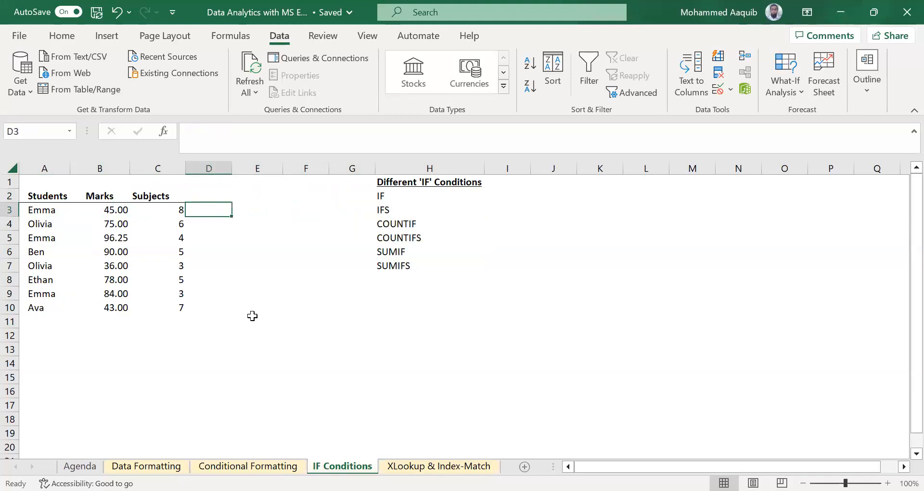
key("Right")
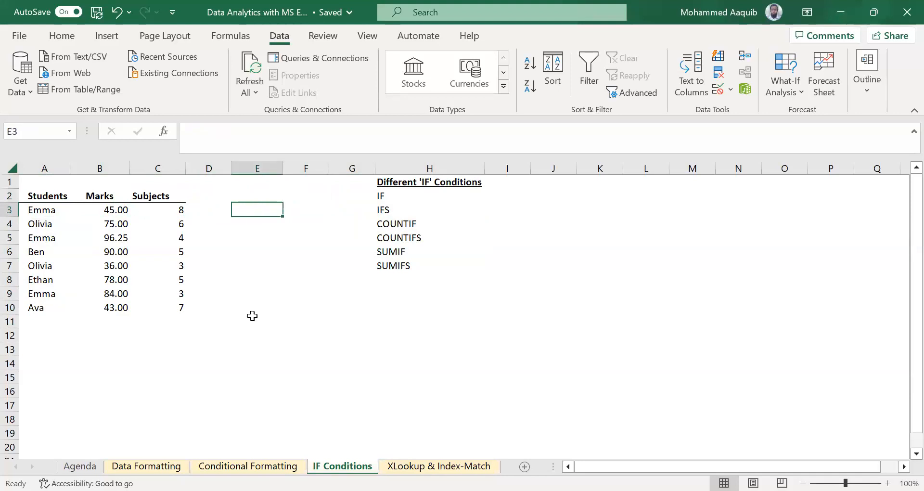
key("Up")
key("Left")
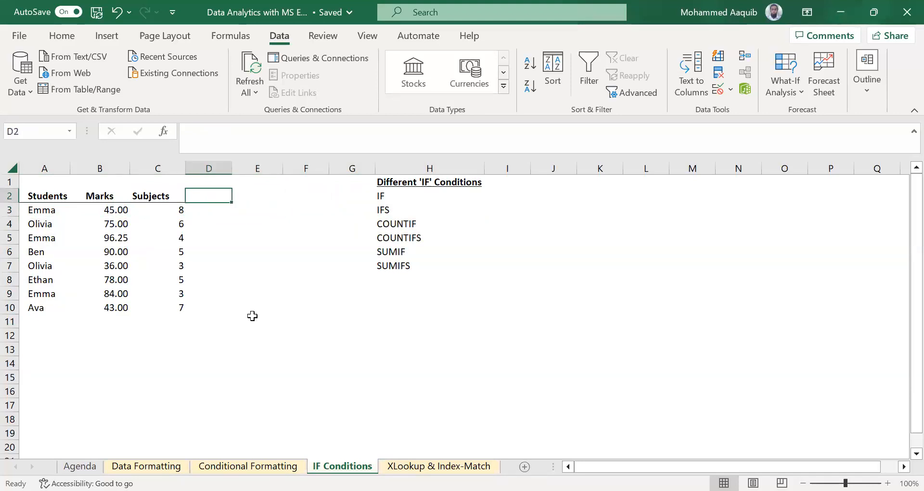
type("IF")
key("Return")
Make the IF heading in D2 bold, centre it horizontally and give it a yellow fill
key("Up")
key("ctrl+b")
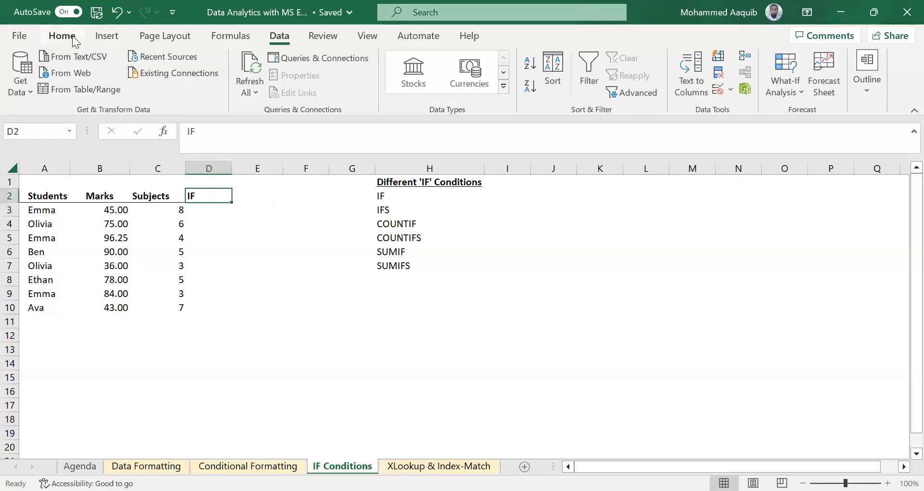
left_click(74, 37)
left_click(257, 60)
left_click(254, 92)
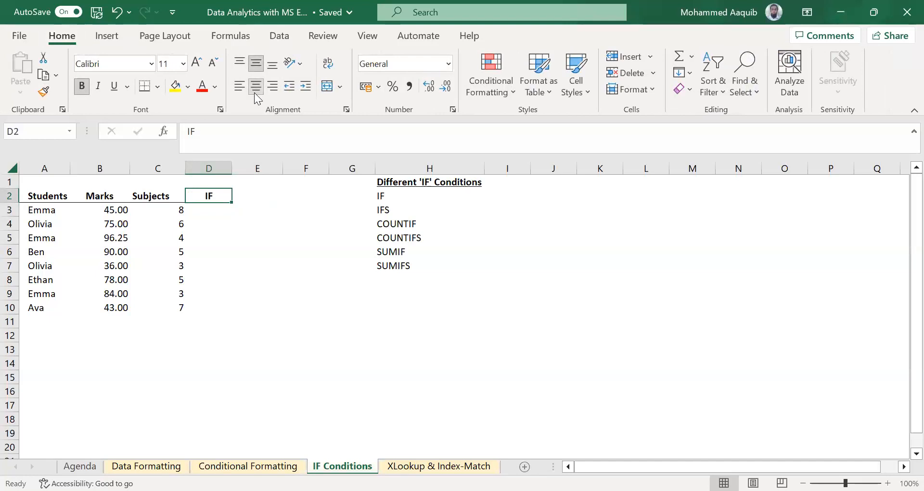
left_click(175, 87)
Enter the formula =IF(B3>40,"Pass","Fail") in cell D3 to grade the first student's marks
key("Return")
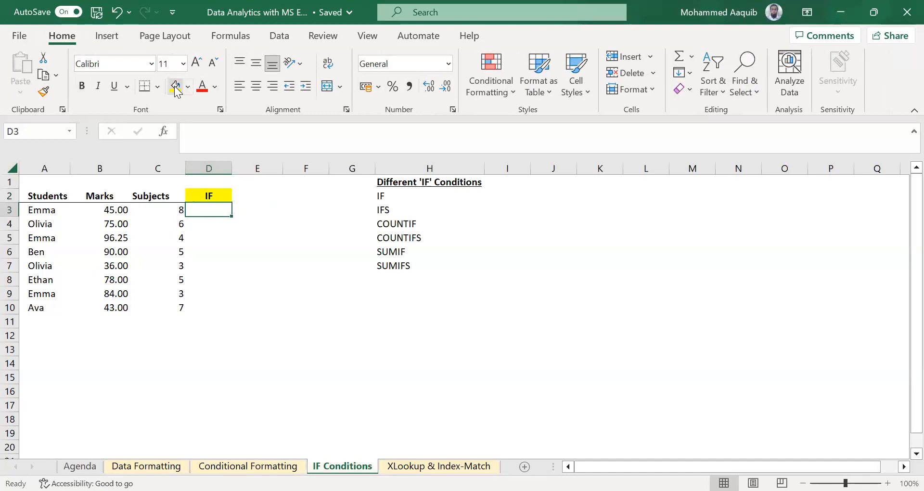
type("=")
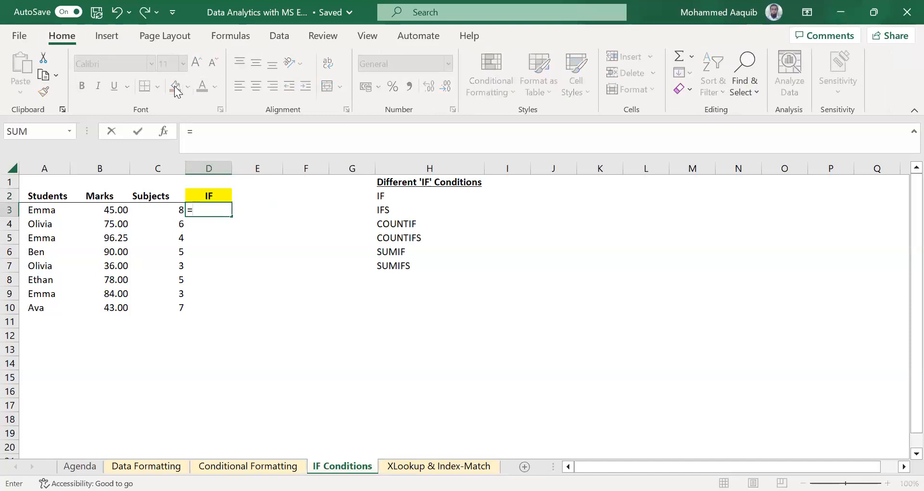
type("IF(")
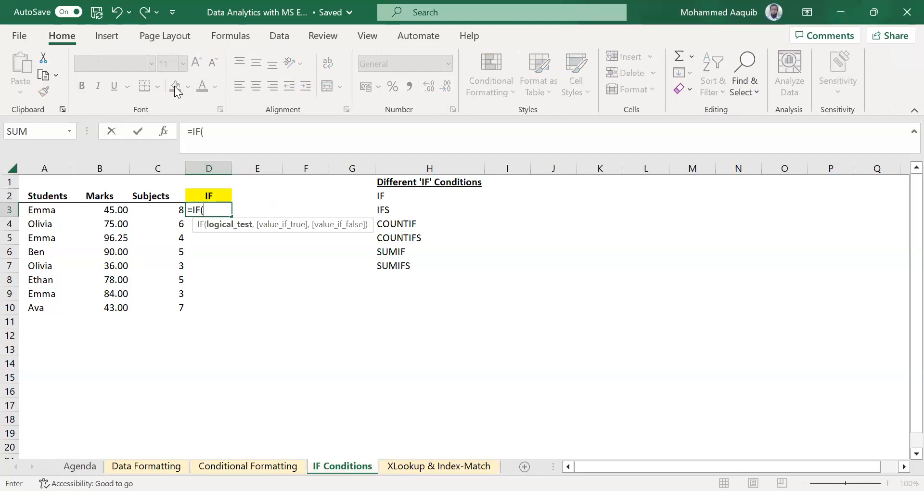
key("Left")
key("Left")
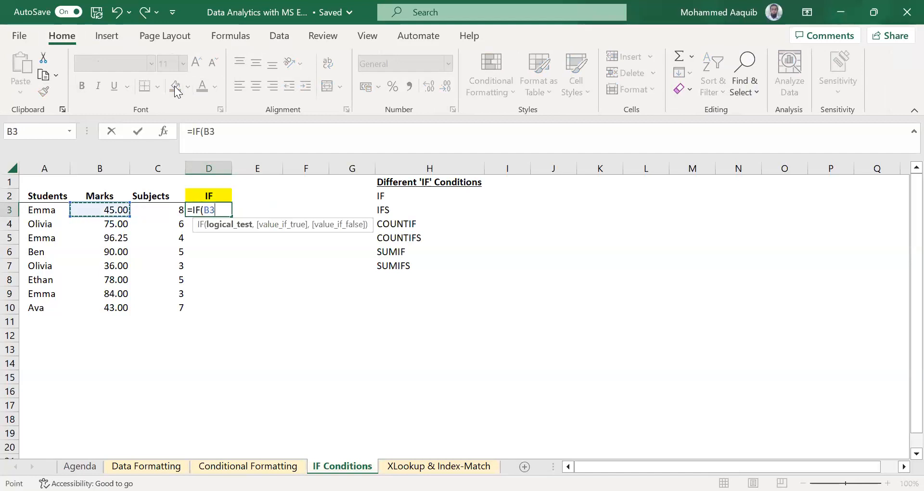
type(">40,")
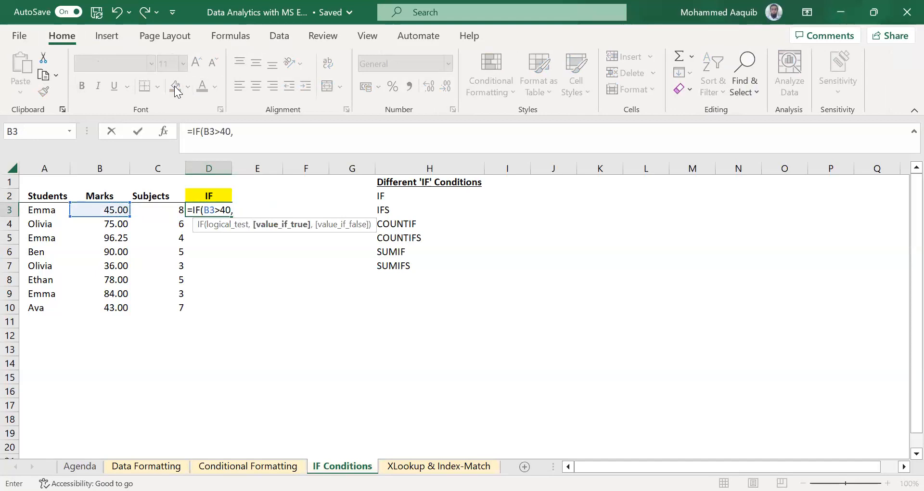
type("\"Pass\"")
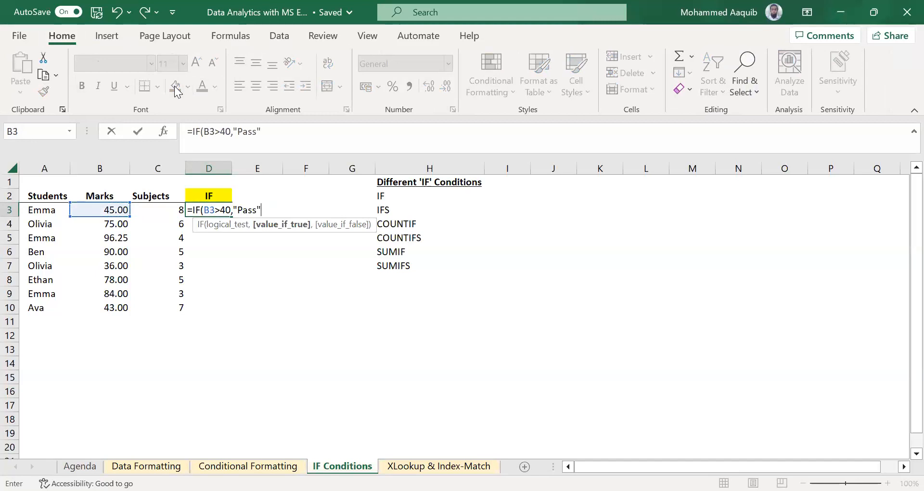
type(",")
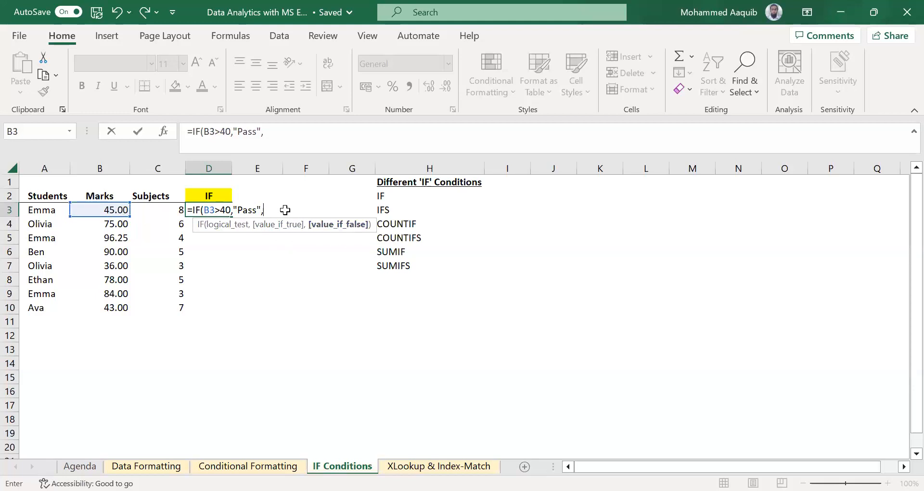
type("\"Fail\"")
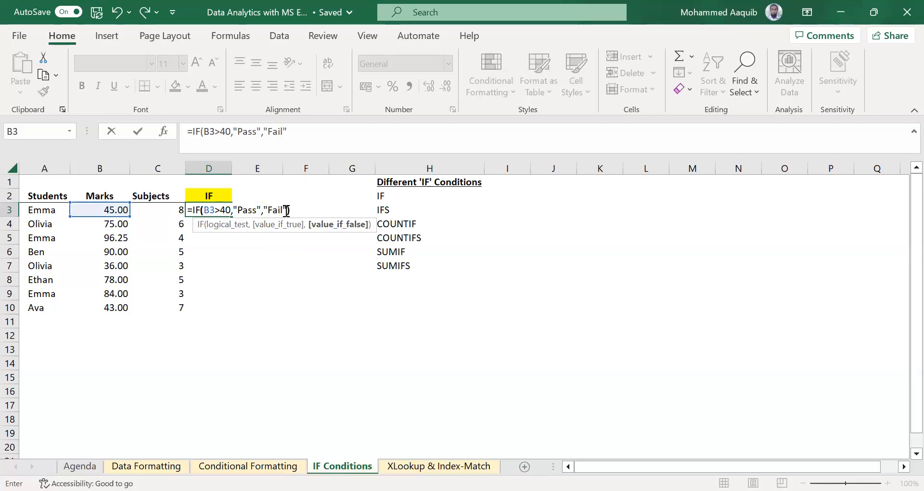
type(")")
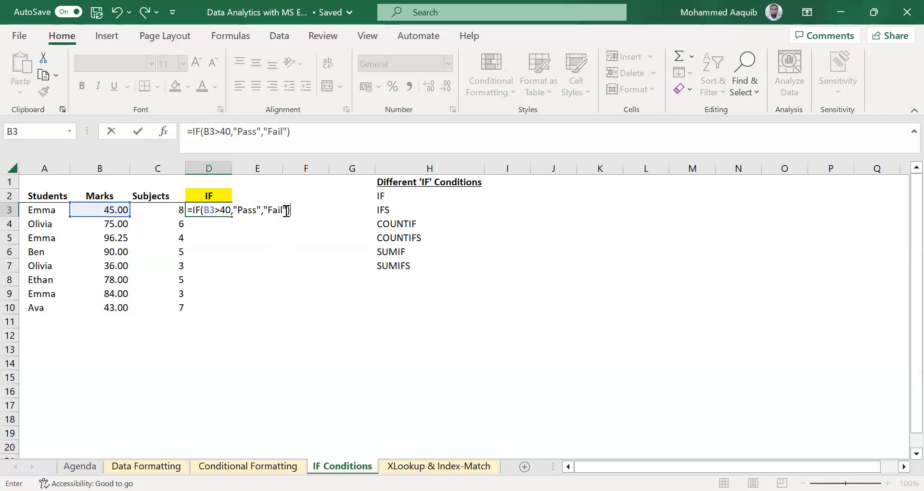
key("Return")
Fill the Pass/Fail formula from D3 down through D10 for all the students
key("Up")
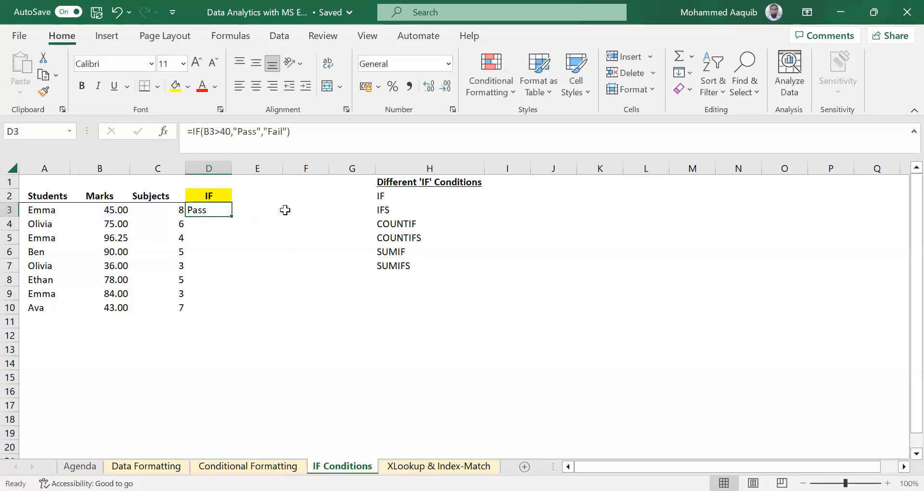
key("shift+Down")
key("shift+Down")
key("shift+Down")
key("shift+Down")
key("shift+Down")
key("shift+Down")
key("shift+Down")
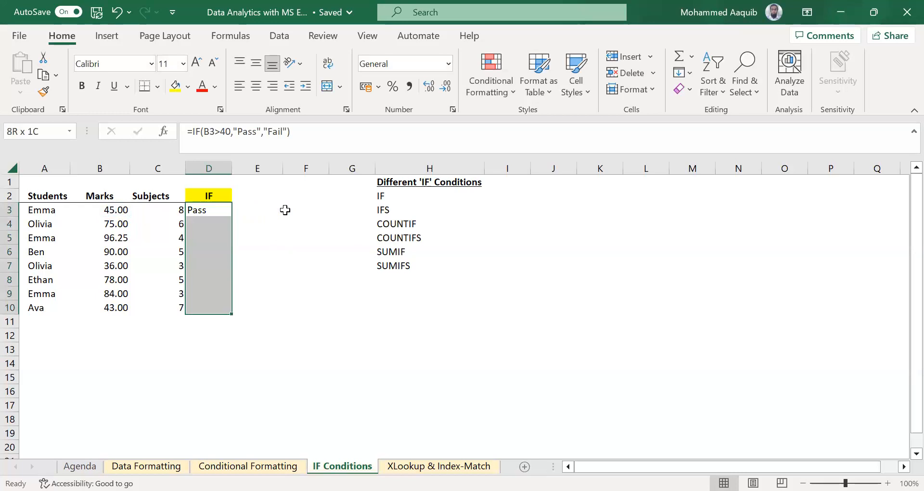
key("ctrl+d")
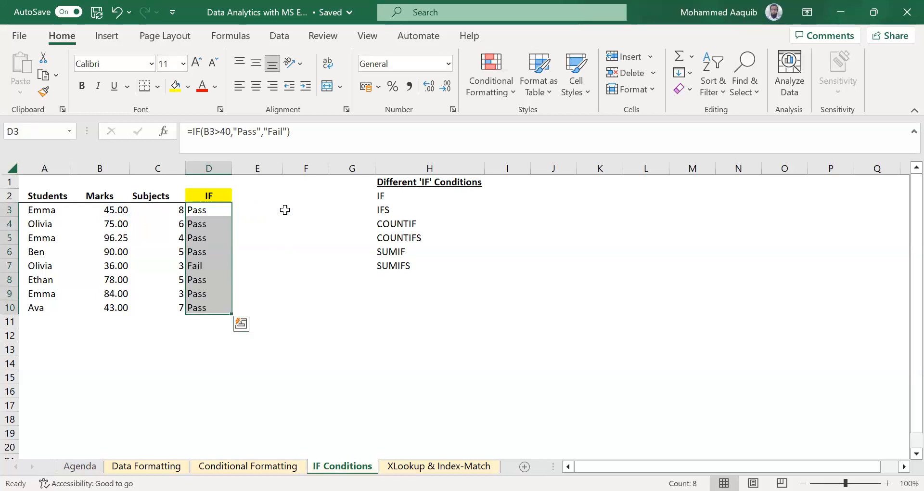
Compare the Pass/Fail results in column D with the marks in column B, and review the IF formula's arguments in D3
key("Down")
key("Down")
key("Down")
key("Down")
key("Up")
key("Up")
key("Up")
key("Up")
key("Down")
key("Down")
key("Up")
key("Left")
key("Left")
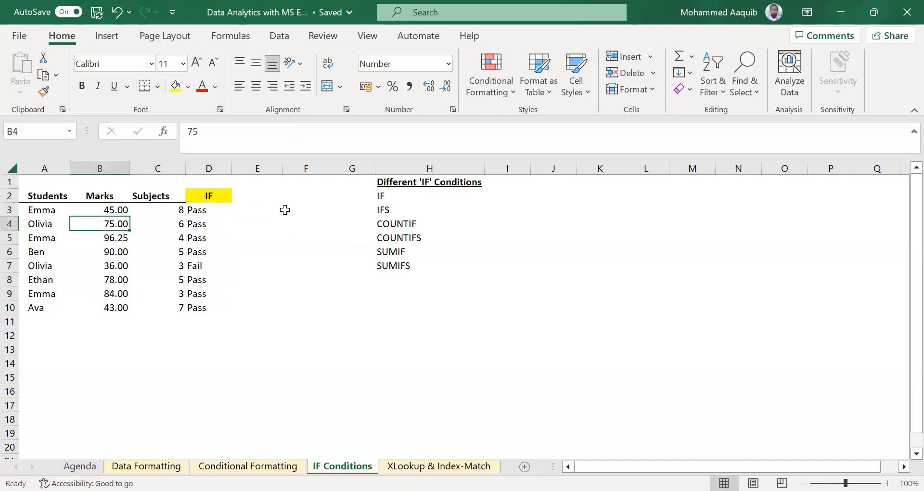
key("Down")
key("Down")
key("Down")
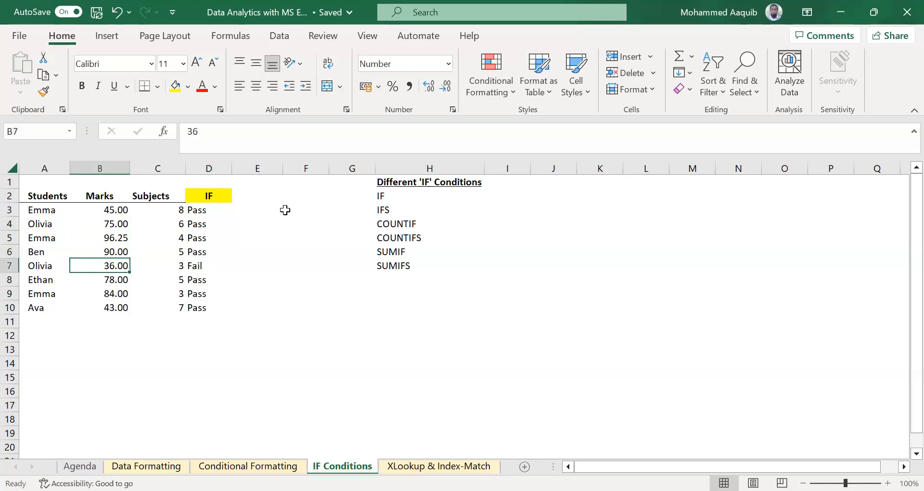
key("Up")
key("Right")
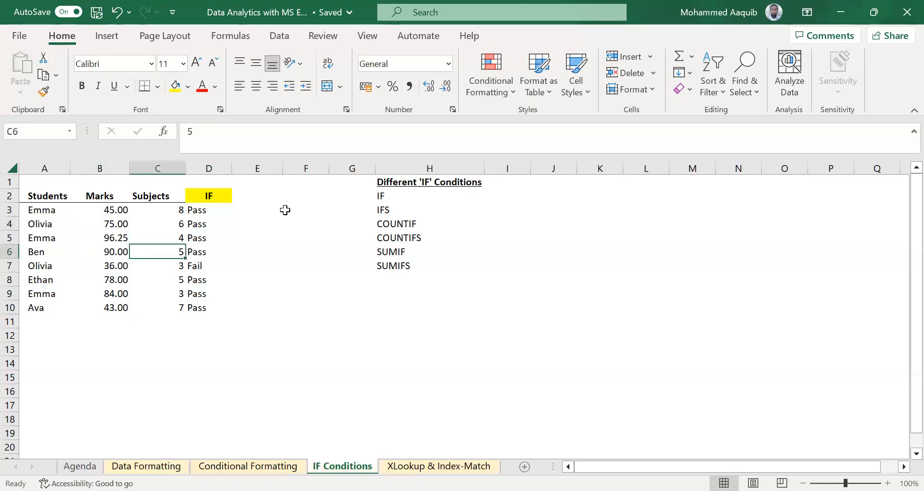
key("Left")
key("Down")
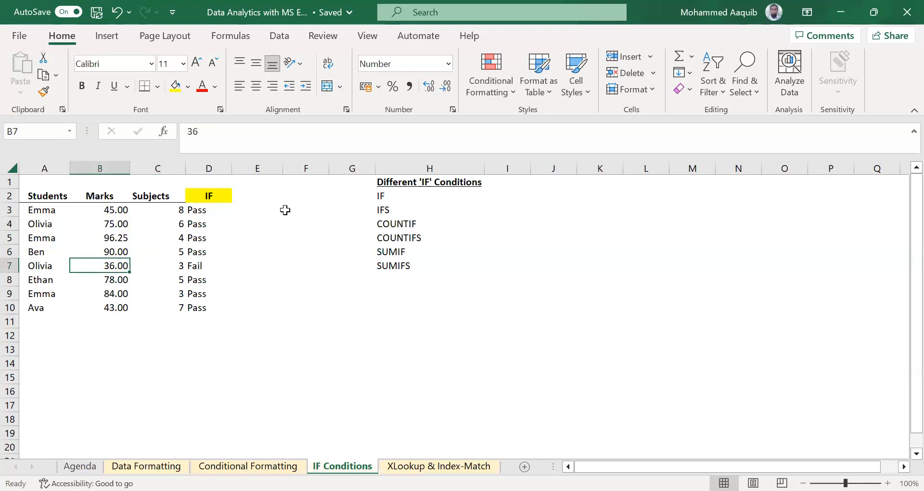
key("Right")
key("Right")
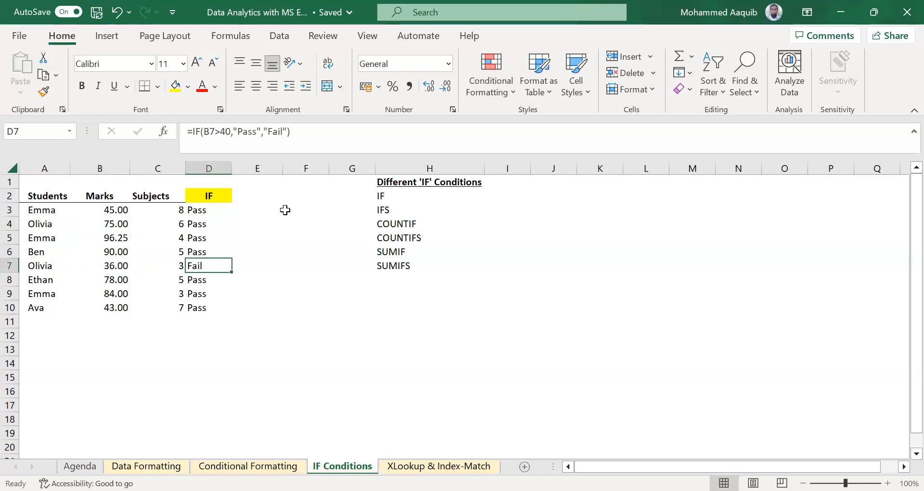
key("Up")
key("Up")
key("Up")
key("Up")
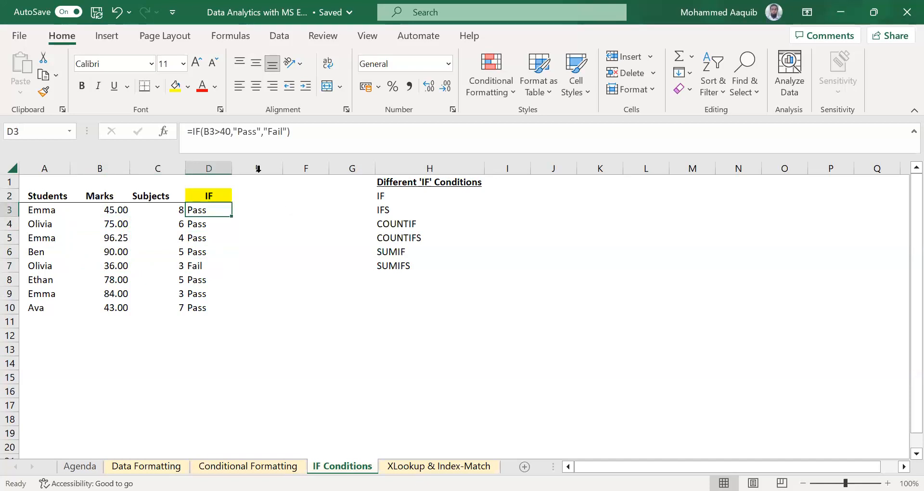
left_click(246, 133)
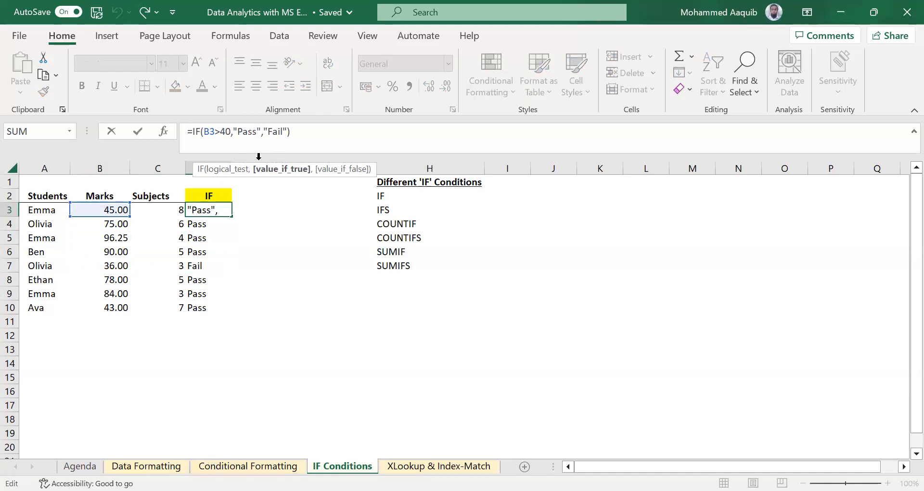
key("Return")
Replace the formula in D3 with =IF(B3>40,TRUE,FALSE)
left_click(224, 204)
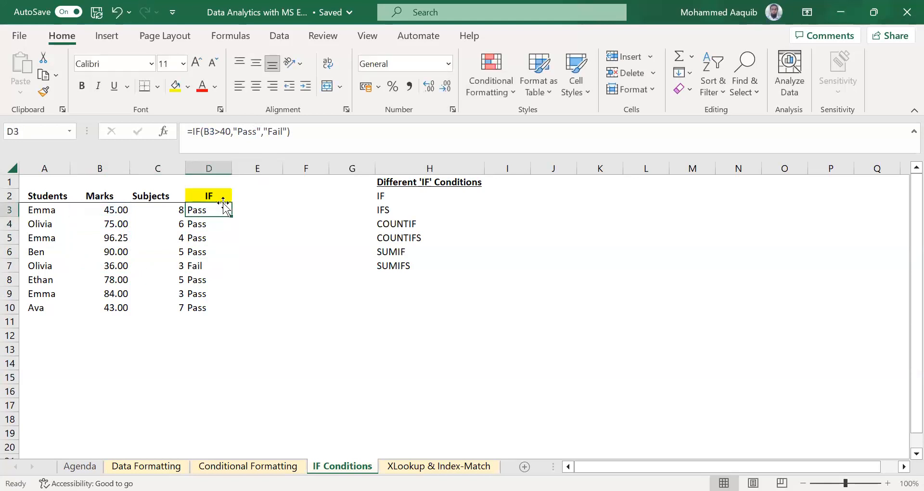
type("=")
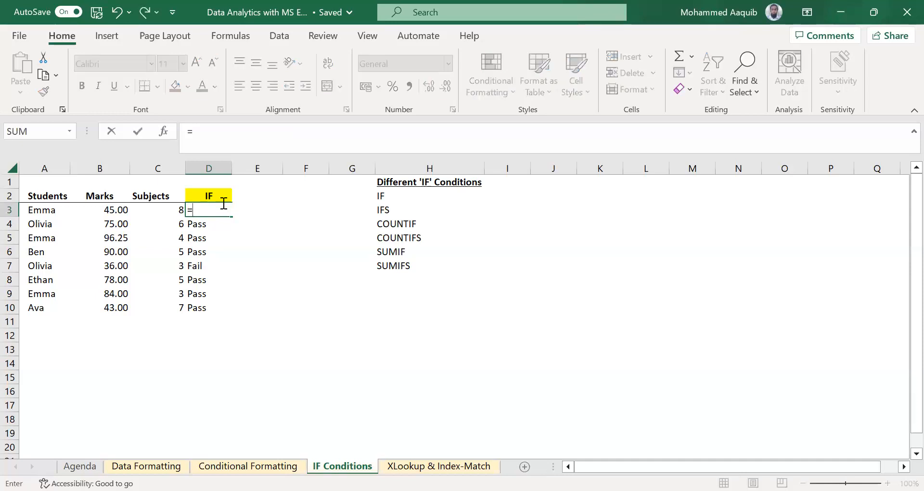
type("if")
key("Tab")
key("Left")
key("Left")
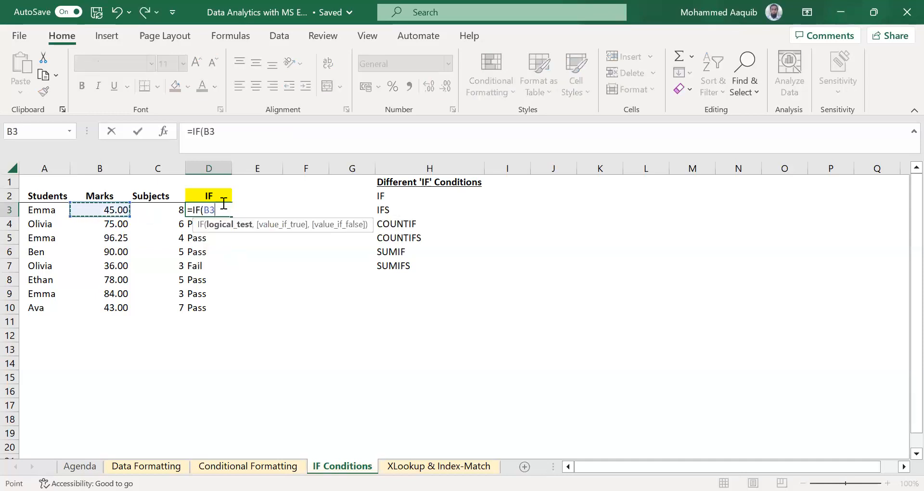
type(">40")
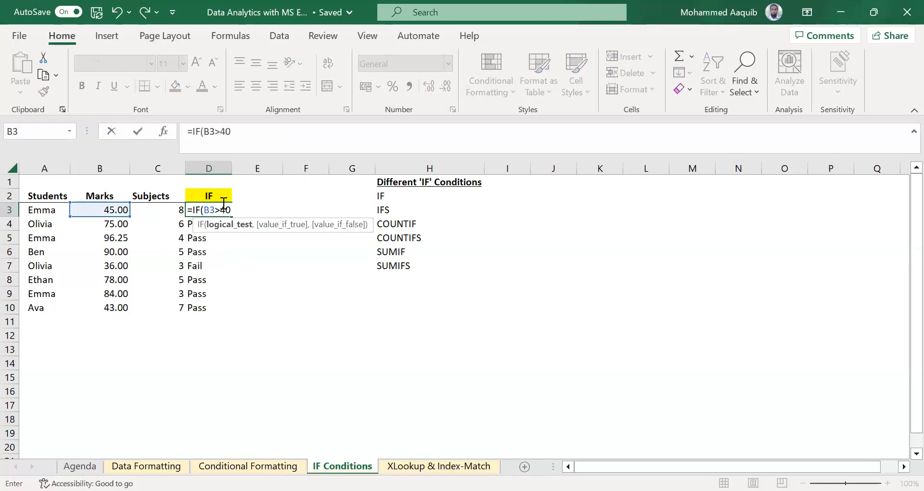
type(",")
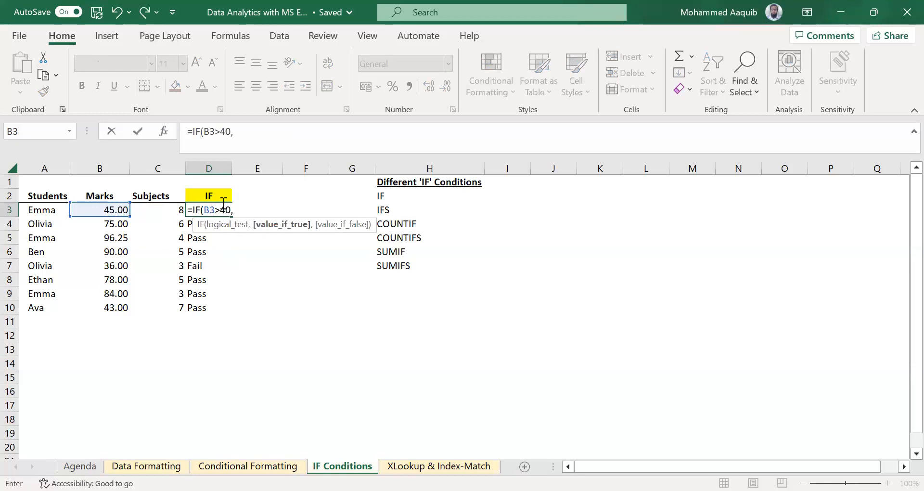
type("true,fe")
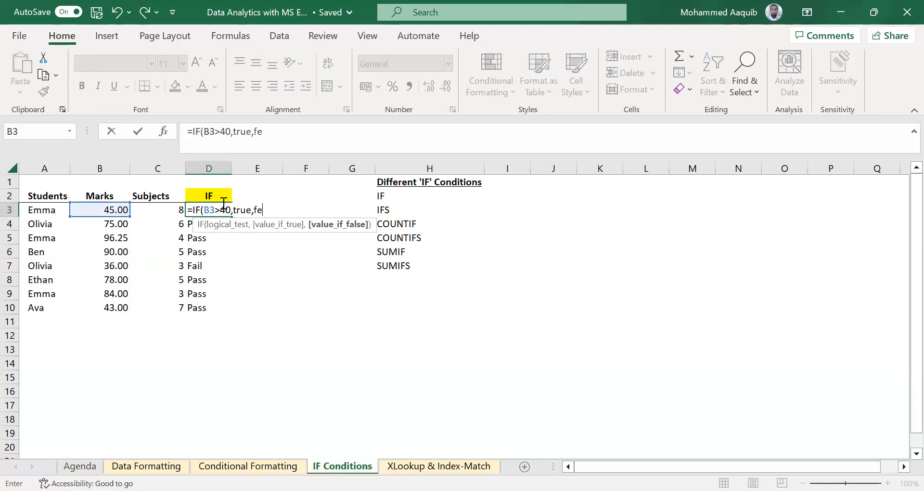
key("BackSpace")
type("alse")
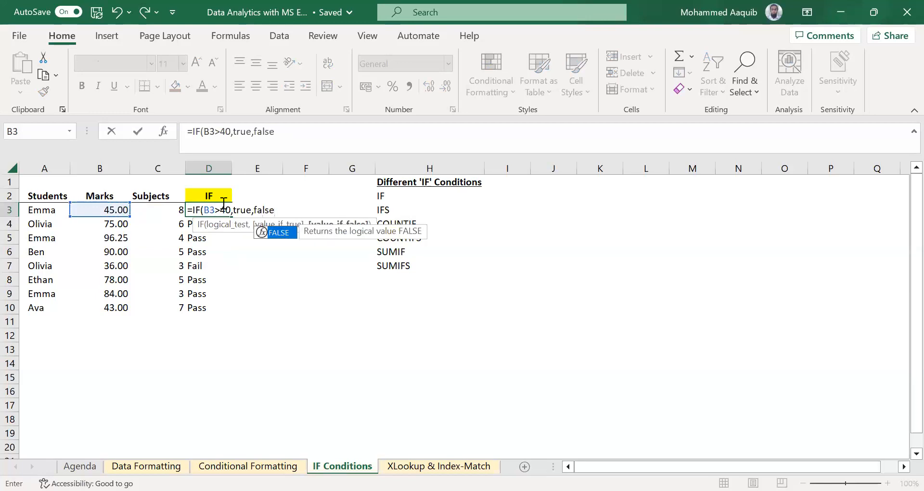
key("Return")
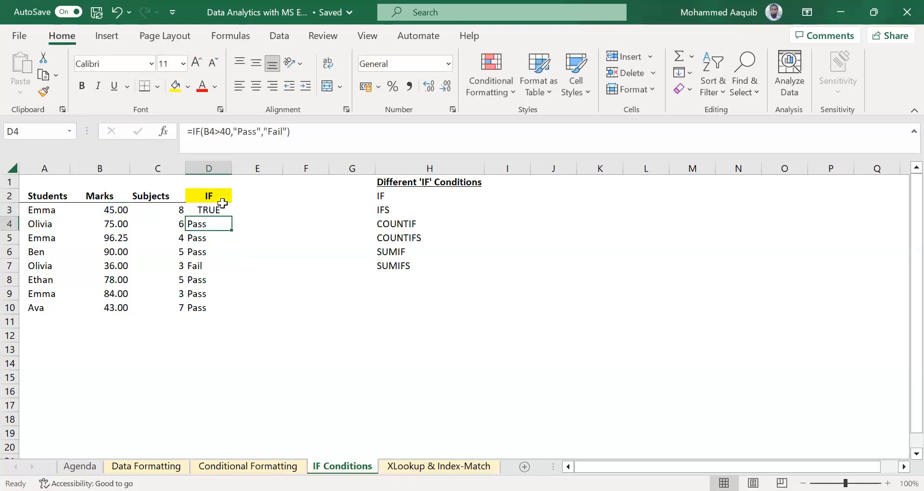
Fill the TRUE/FALSE formula from D3 down through D10
left_click(223, 207)
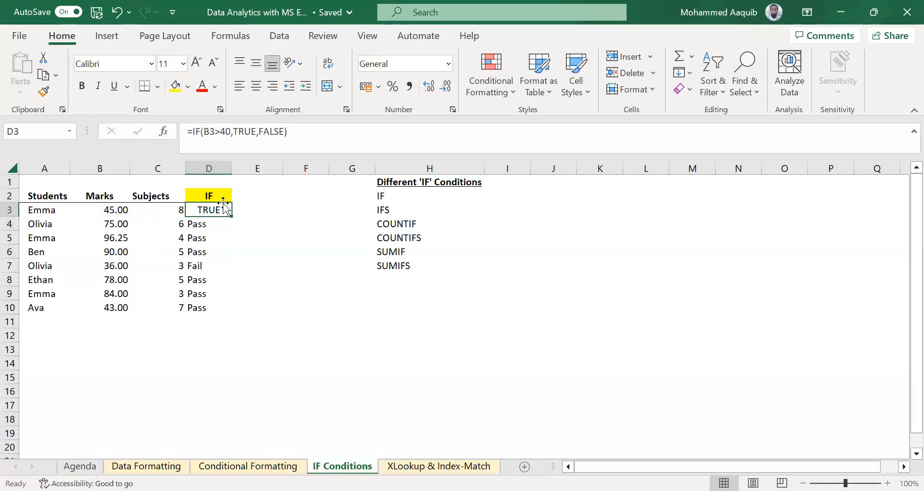
key("ctrl+shift+Down")
key("ctrl+d")
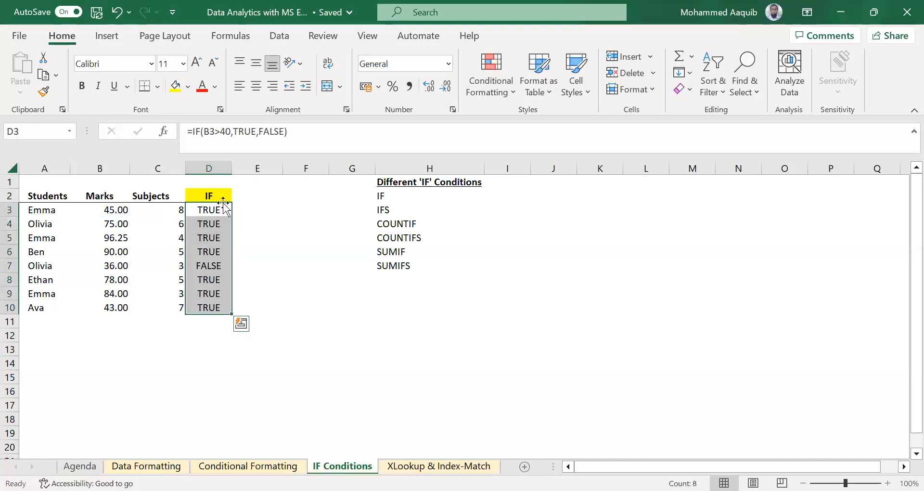
Review the TRUE and FALSE arguments of the IF formula in D3 without changing them
left_click(224, 206)
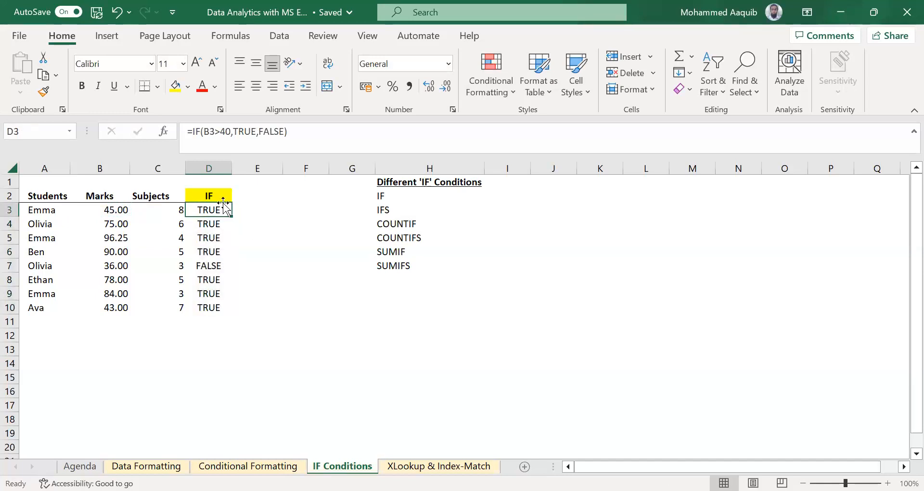
left_click(251, 132)
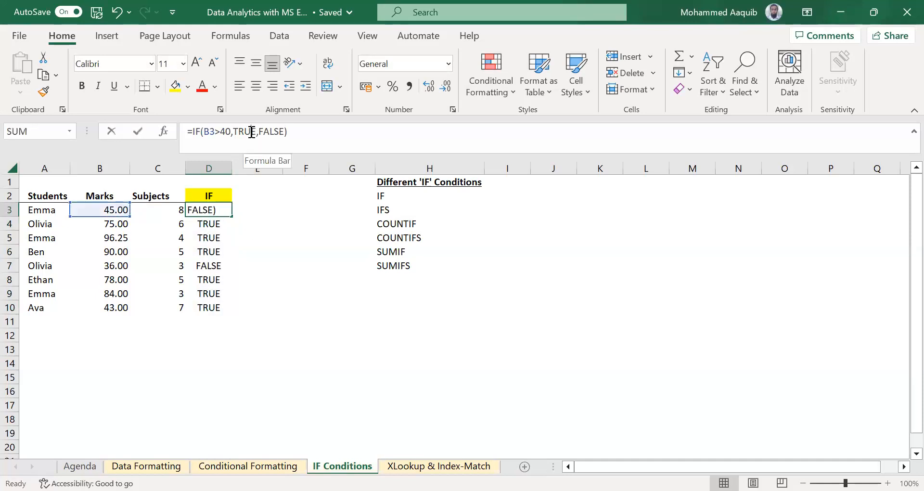
double_click(251, 132)
double_click(268, 132)
left_click(241, 133)
double_click(240, 133)
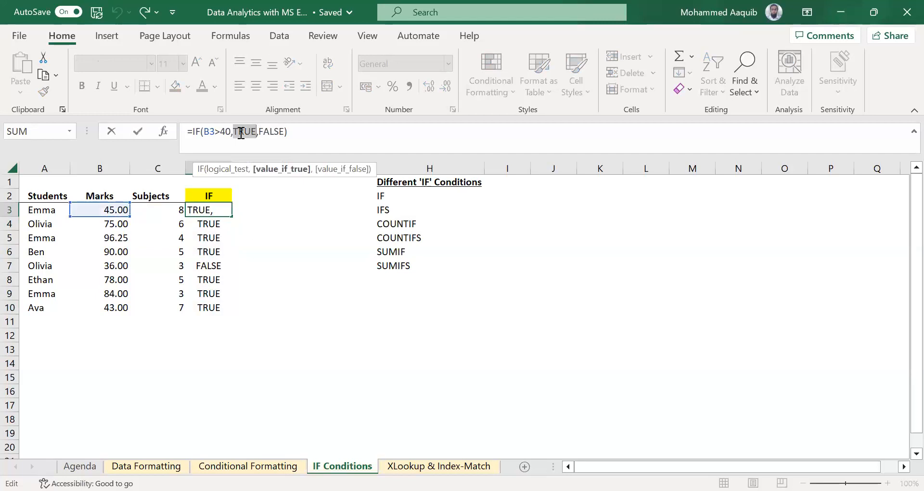
key("Return")
key("Up")
key("Left")
key("Right")
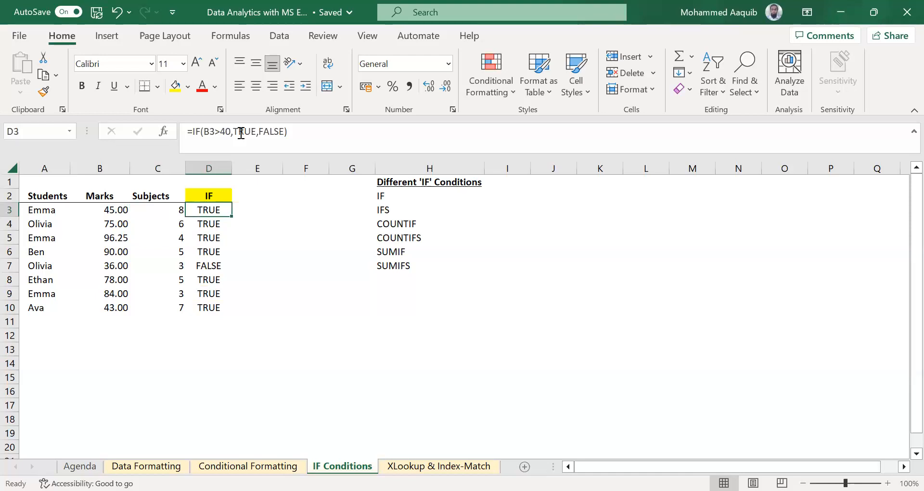
Change the formula in D3 to =IF(B3>40,Pass,Fail), leaving both result words unquoted
double_click(241, 133)
type("\"")
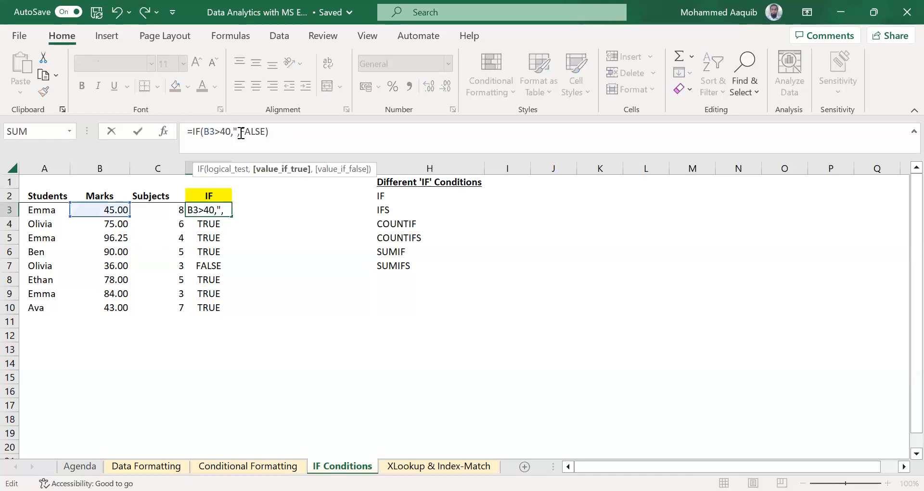
key("BackSpace")
type("Pass")
key("Right")
key("ctrl+shift+Right")
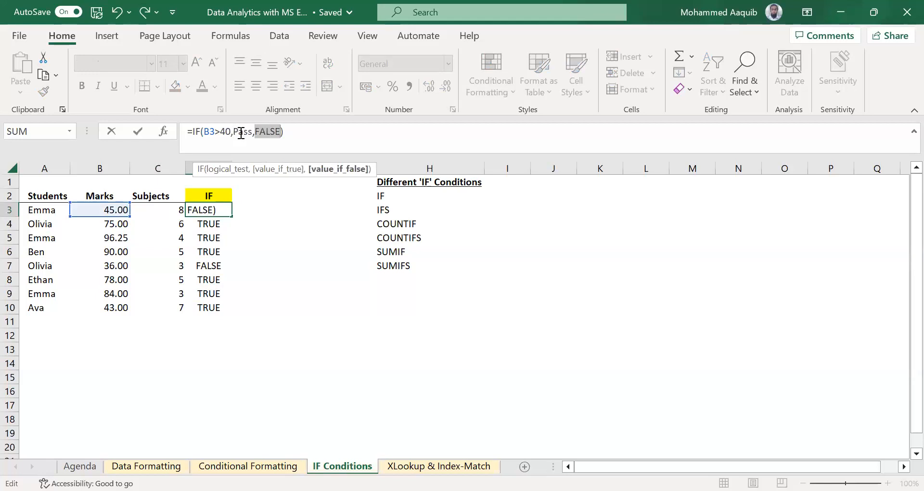
key("Return")
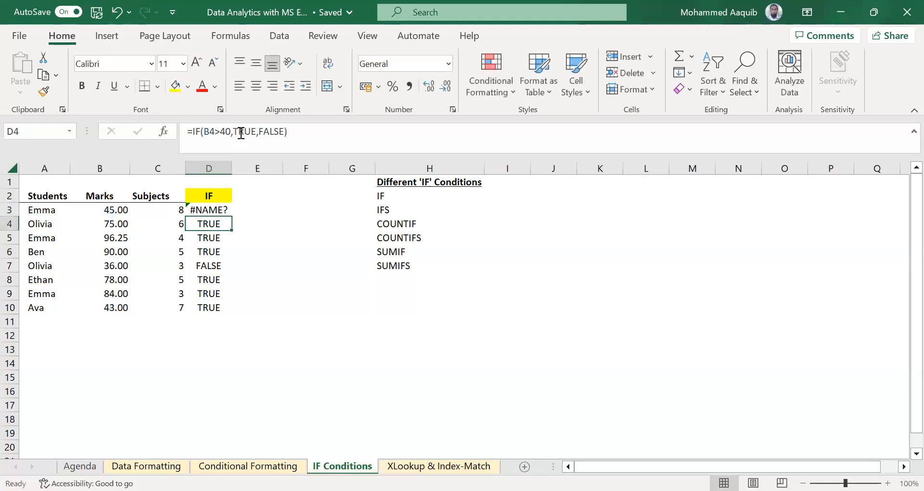
Put quotation marks around both result words so D3 reads =IF(B3>40,"Pass","Fail")
key("Up")
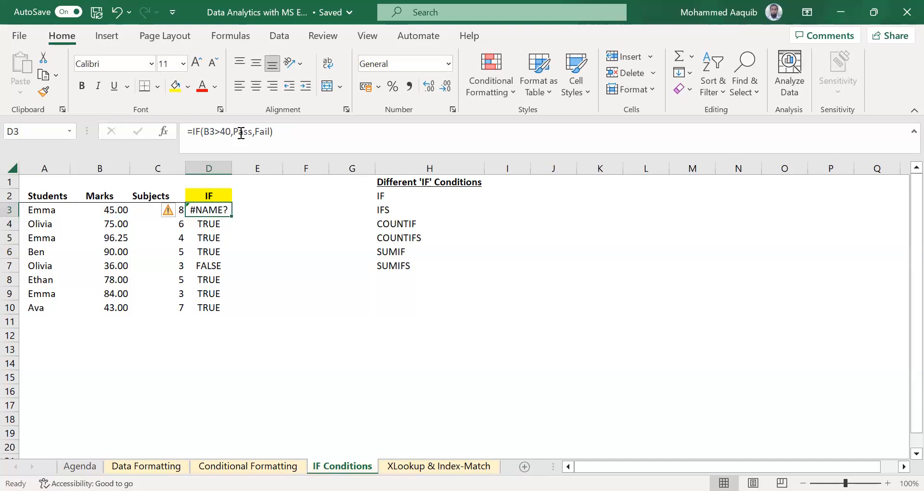
left_click(241, 133)
type("\"")
key("Right")
type("\"")
key("Right")
key("Right")
key("Right")
key("Right")
type("\"")
key("Return")
Fill the quoted Pass/Fail formula from D3 down through D10
key("Up")
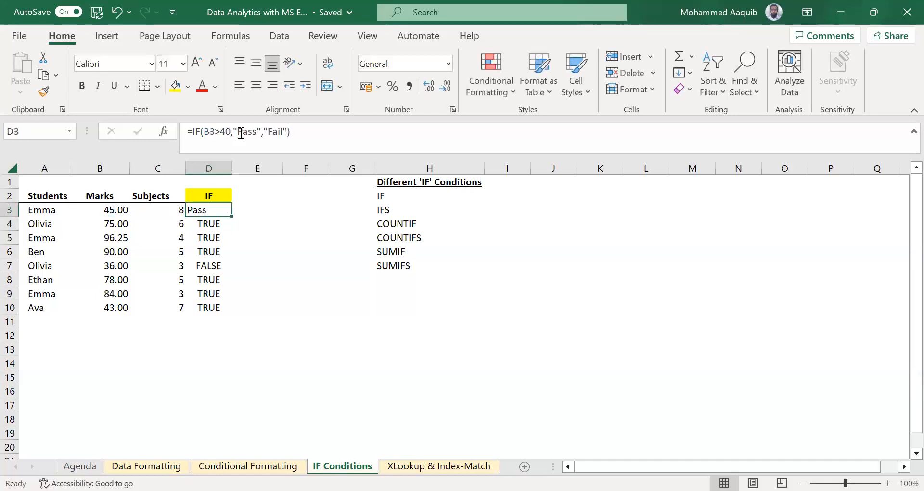
key("ctrl+shift+Down")
key("ctrl+d")
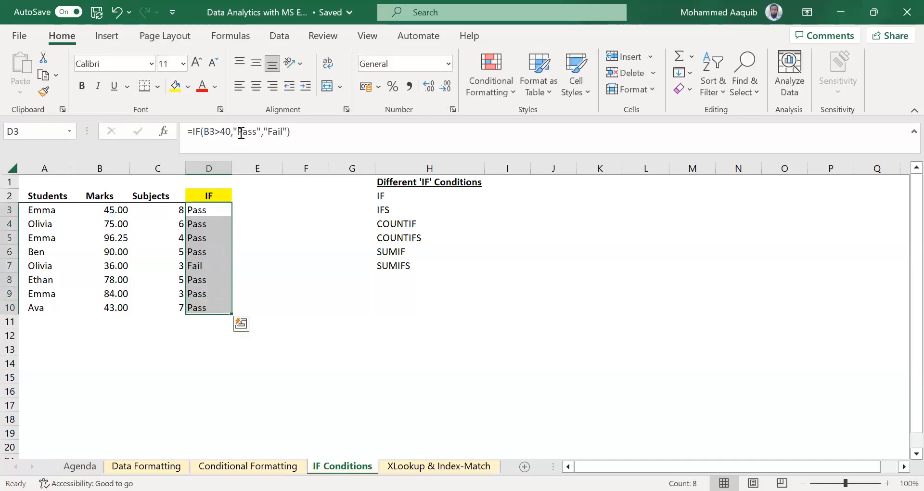
key("shift+BackSpace")
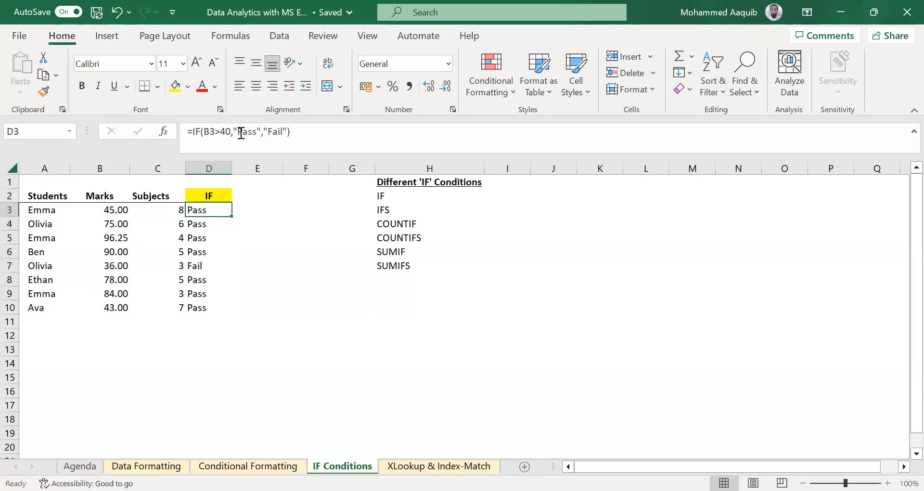
Examine the IF and IFS entries in the list of IF conditions in column H
key("Right")
key("Right")
key("Right")
key("Right")
key("Up")
key("Left")
key("Left")
key("Right")
key("Right")
key("Down")
Copy the IF header from D2 to E2 and change the copy to IFS
key("Left")
key("Left")
key("Left")
key("Left")
key("Up")
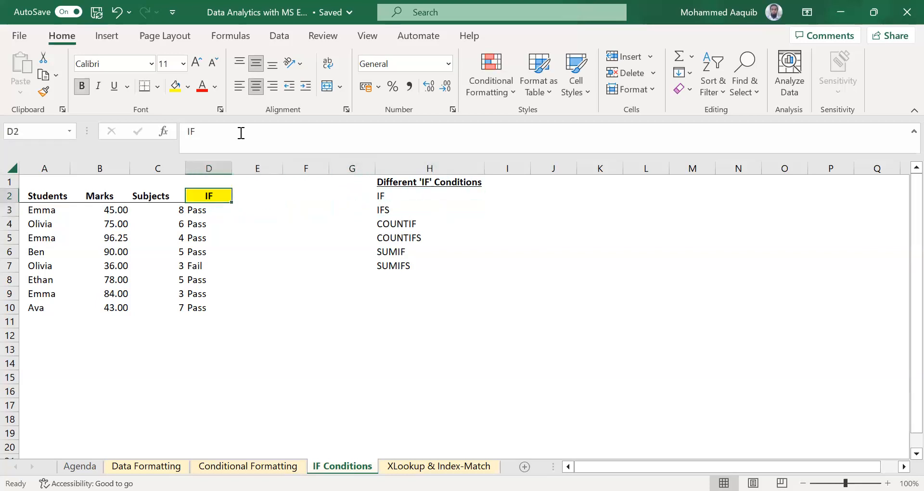
key("ctrl+c")
key("Right")
key("ctrl+v")
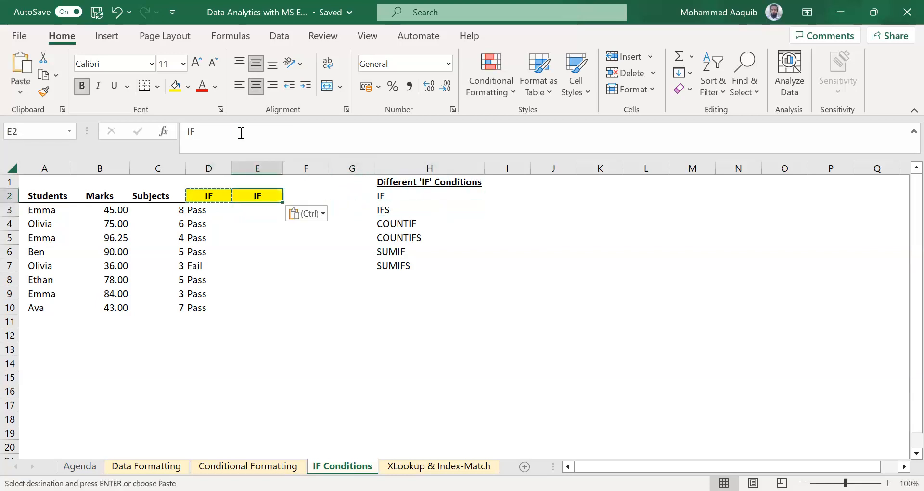
key("Escape")
left_click(241, 133)
type("S")
key("Return")
key("Left")
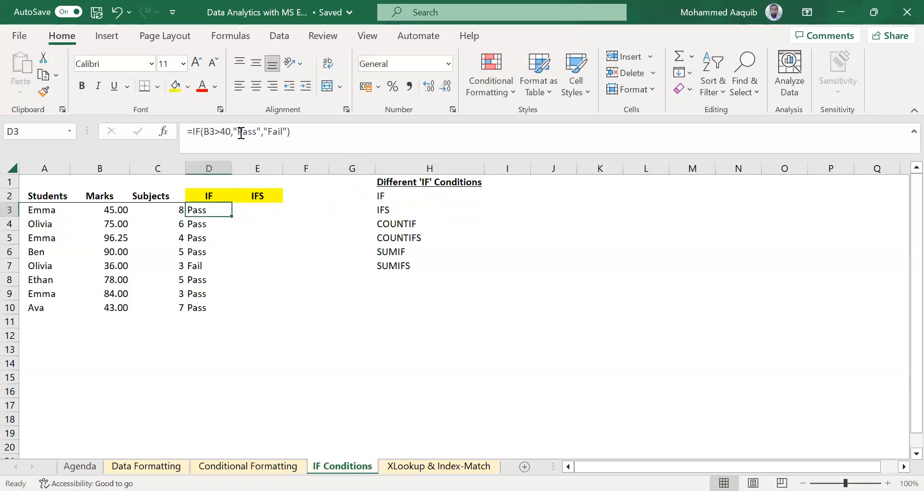
key("Right")
key("Up")
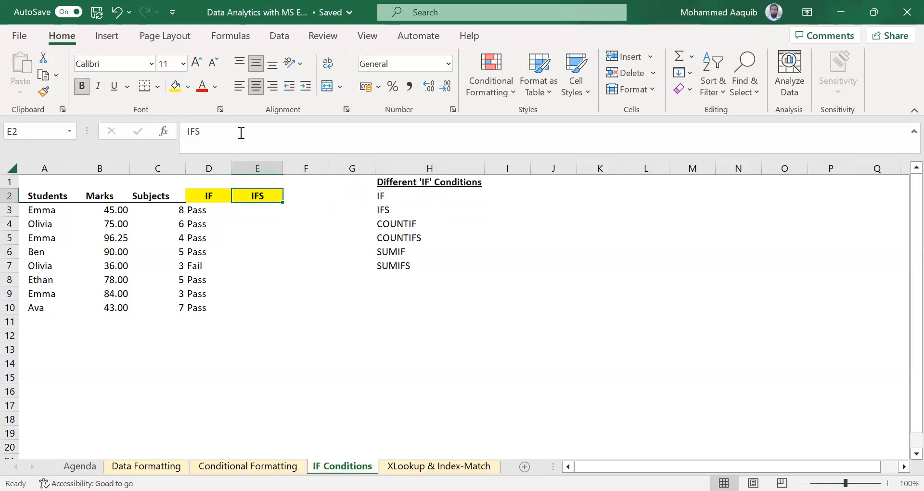
key("Down")
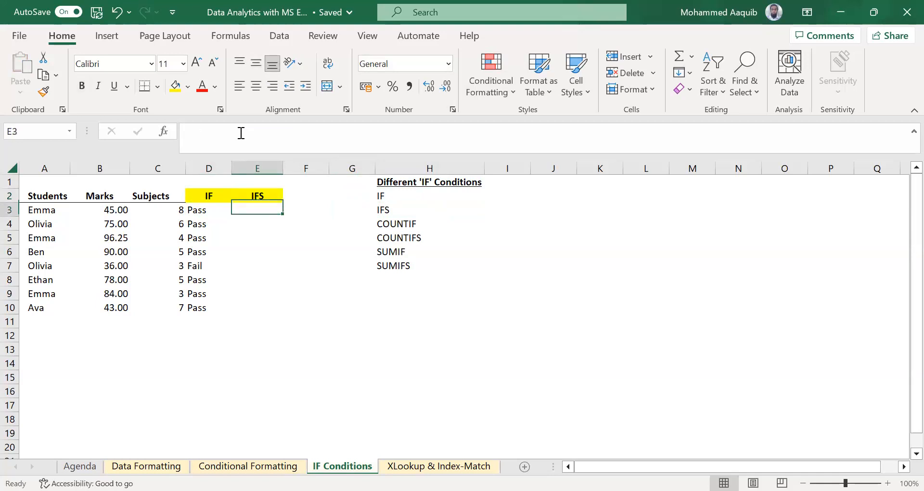
key("Right")
key("Right")
key("Right")
key("Left")
key("Left")
key("Left")
key("Left")
key("Left")
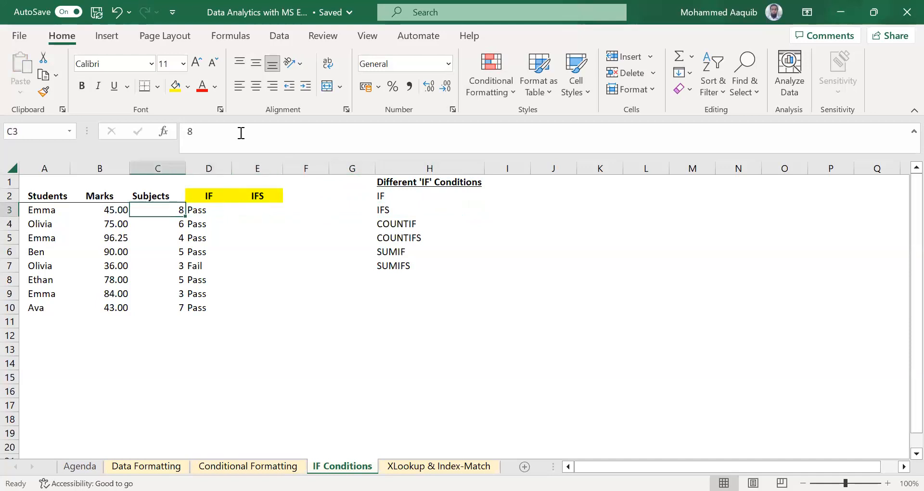
key("Right")
key("Right")
key("Right")
key("Right")
key("Right")
key("Right")
key("Right")
key("Right")
key("Right")
key("Right")
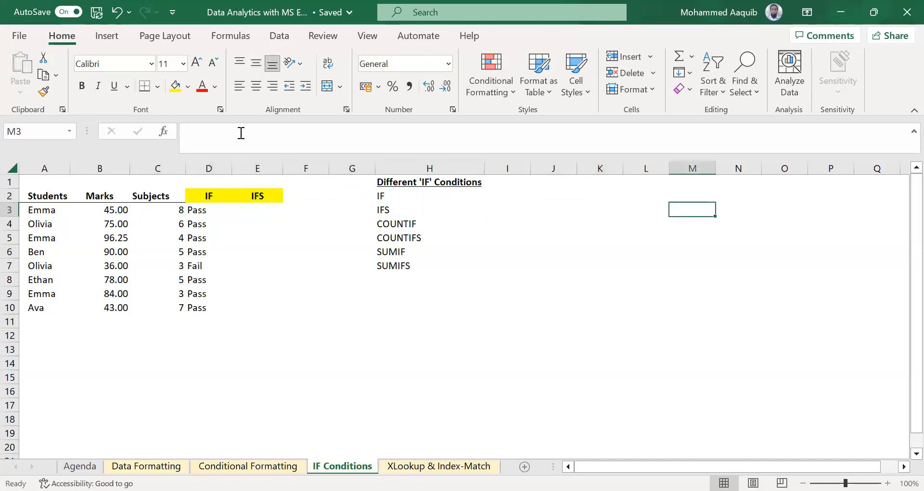
key("Left")
key("Left")
key("Left")
key("Right")
key("Right")
key("Up")
key("Up")
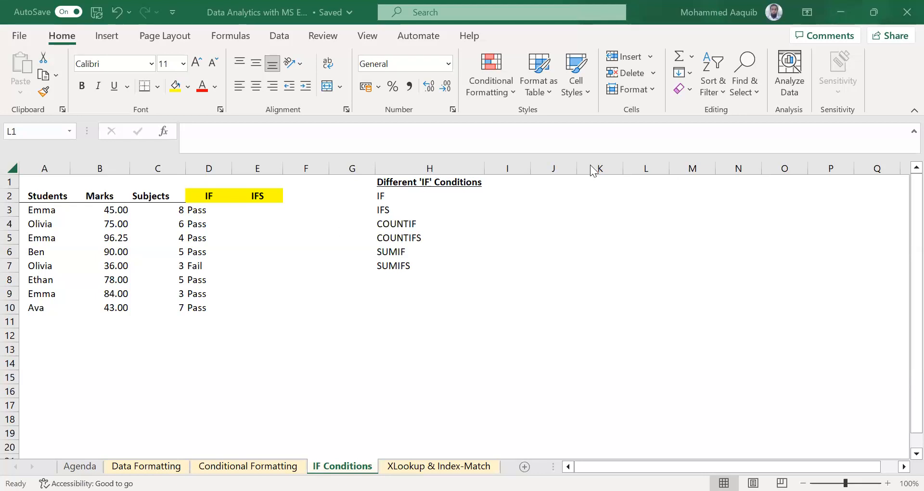
Examine the students' marks in column B, going down to B4
left_click(594, 179)
key("Left")
key("Left")
key("Left")
key("Left")
key("Left")
key("Left")
key("Left")
key("Left")
key("Left")
key("Down")
key("Down")
key("Down")
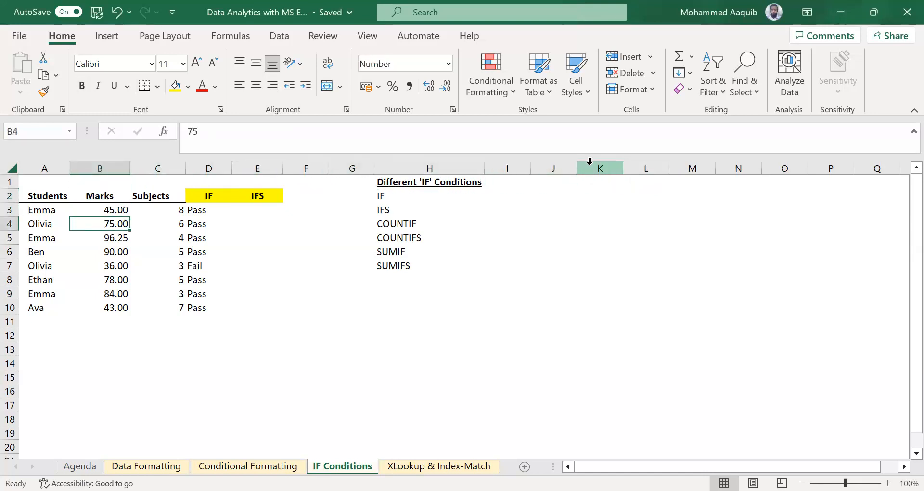
Start a grade table by entering 90 in K2 and A in L2
key("Up")
key("Right")
key("Right")
key("Right")
key("Right")
key("Right")
key("Right")
key("Right")
key("Right")
key("Right")
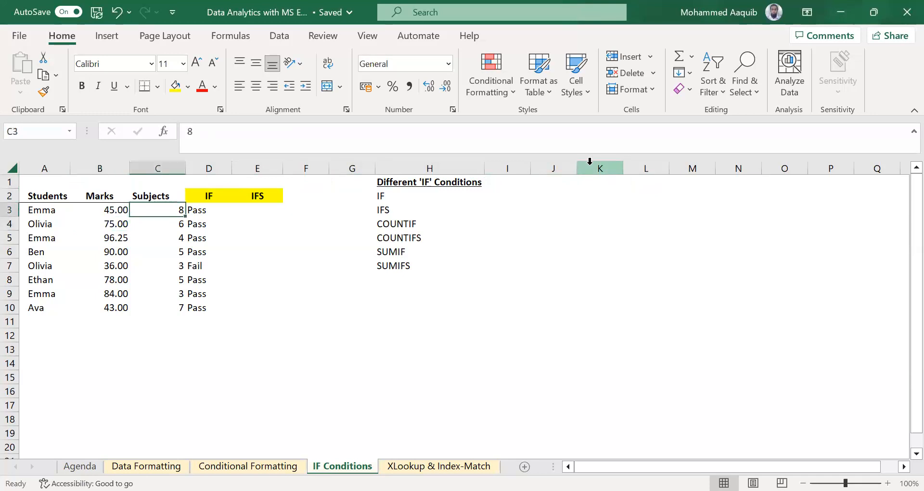
key("Up")
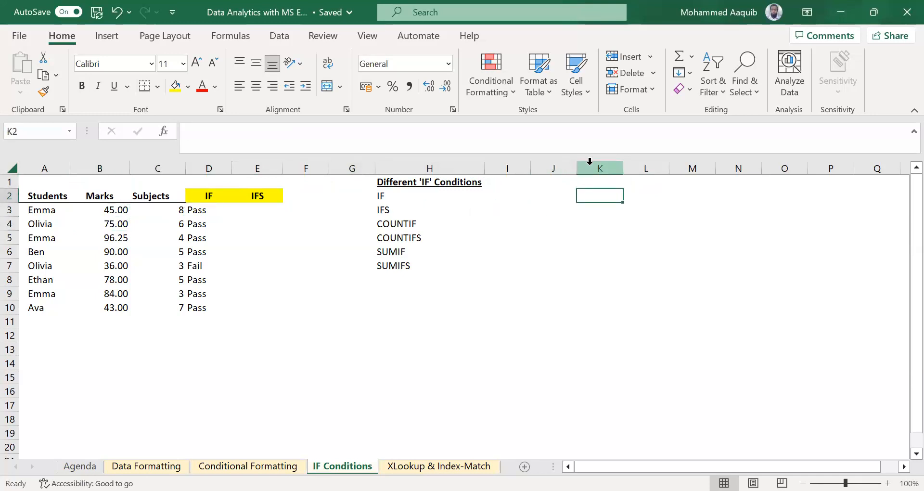
type("90")
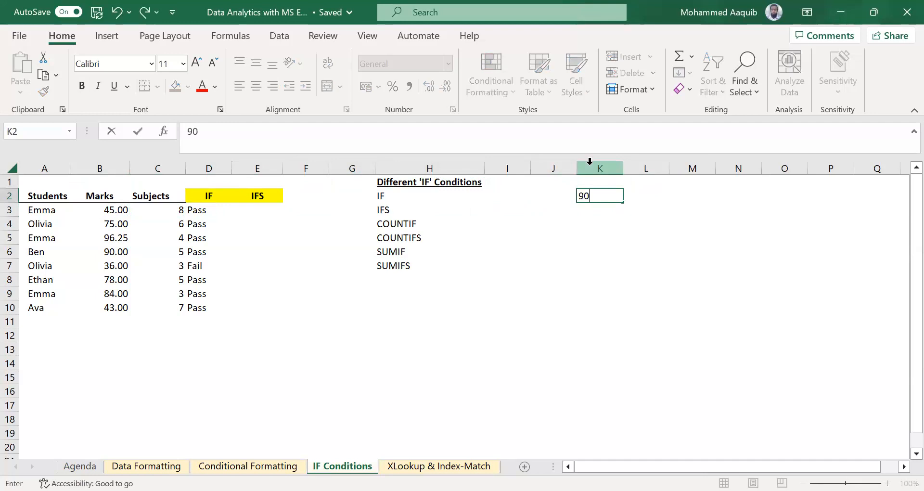
key("Tab")
type("A")
key("Return")
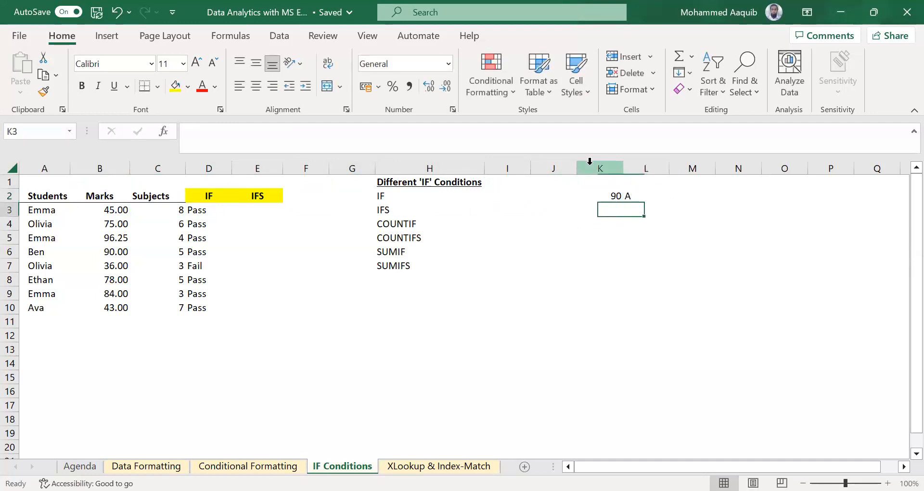
Add grade rows for 70 with B in K3:L3 and 50 with C in K4:L4
type("80")
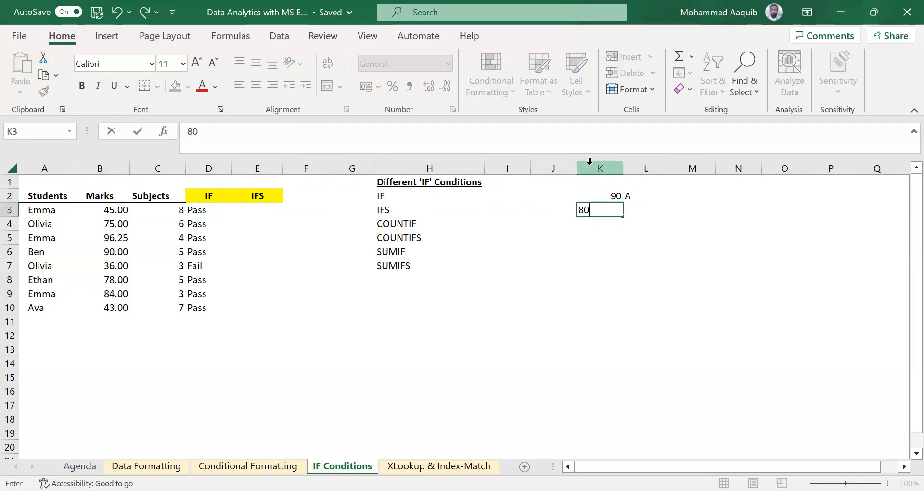
key("BackSpace")
type("70")
key("BackSpace")
key("BackSpace")
key("BackSpace")
type("70")
key("Tab")
type("B")
key("Return")
type("50")
key("Tab")
type("C")
key("Return")
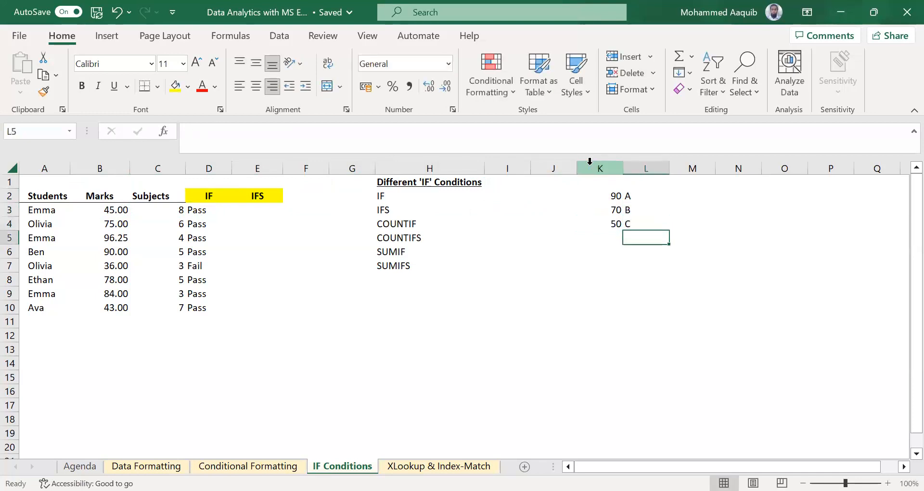
Add a last grade row with <50 in K5 and D in L5
key("Left")
type("<")
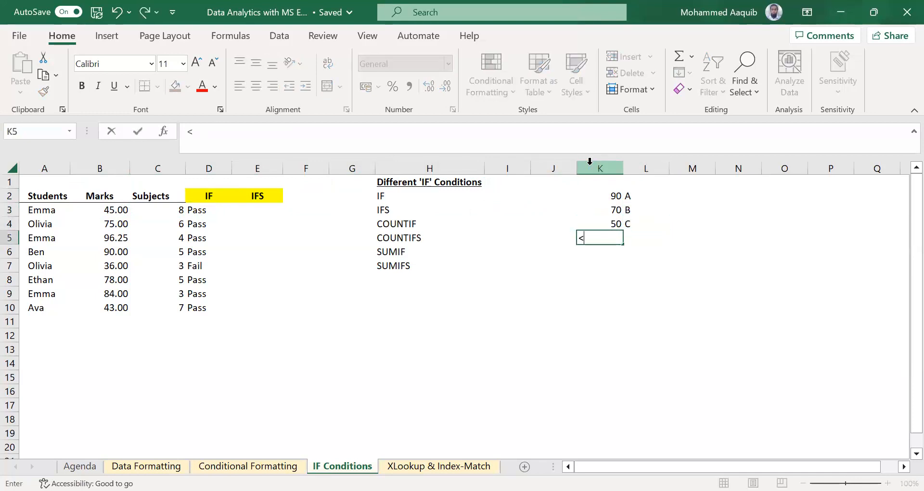
type("50")
key("Tab")
type("D")
Right-align the <50 entry in K5 and left-align the D grade in L5
key("Left")
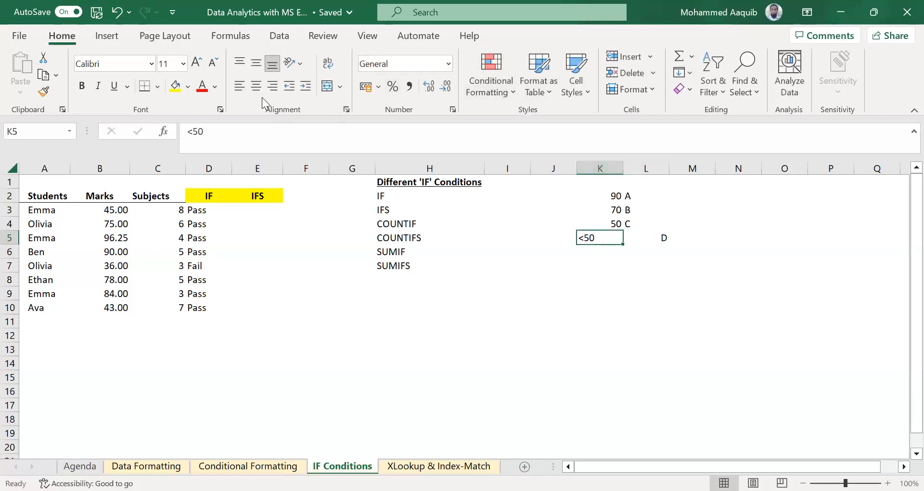
left_click(277, 85)
left_click(642, 237)
key("Up")
left_click(643, 239)
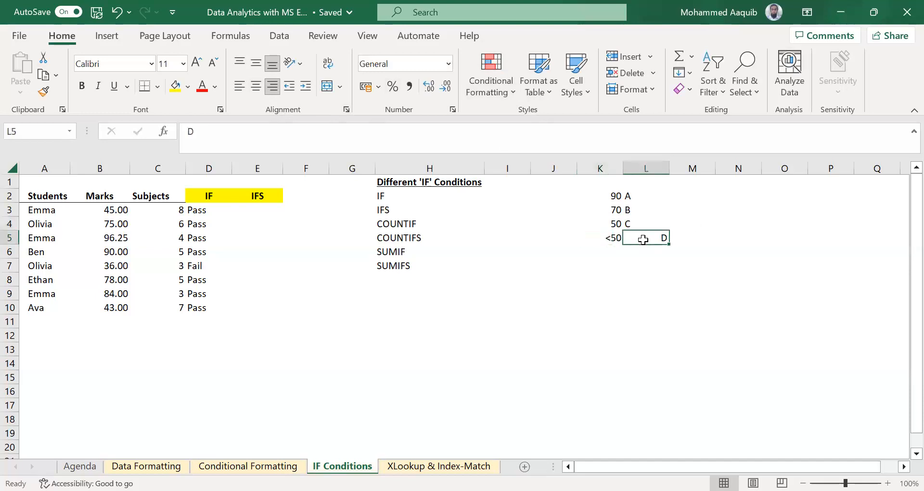
left_click(238, 86)
key("Up")
key("Up")
key("Up")
key("Down")
key("Down")
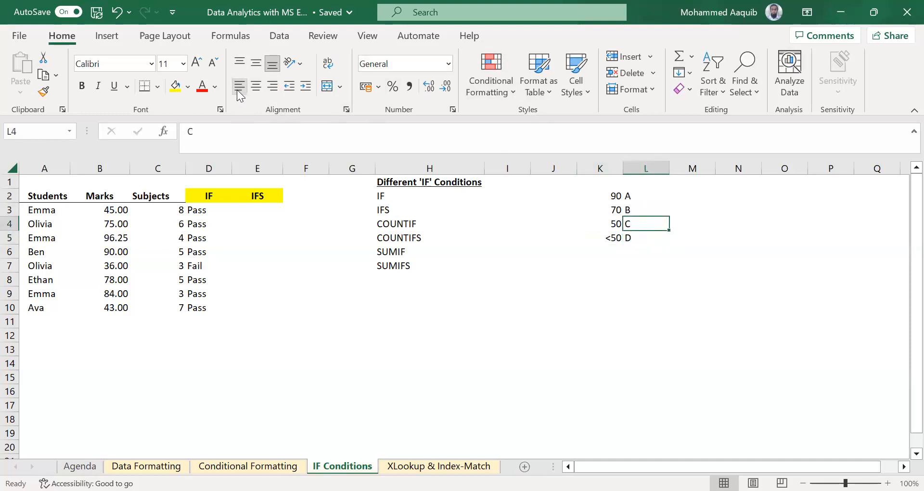
Examine the empty IFS cell E3 and the first student's marks in B3 against the grade table
key("Left")
key("Left")
key("Left")
key("Left")
key("Left")
key("Left")
key("Left")
key("Up")
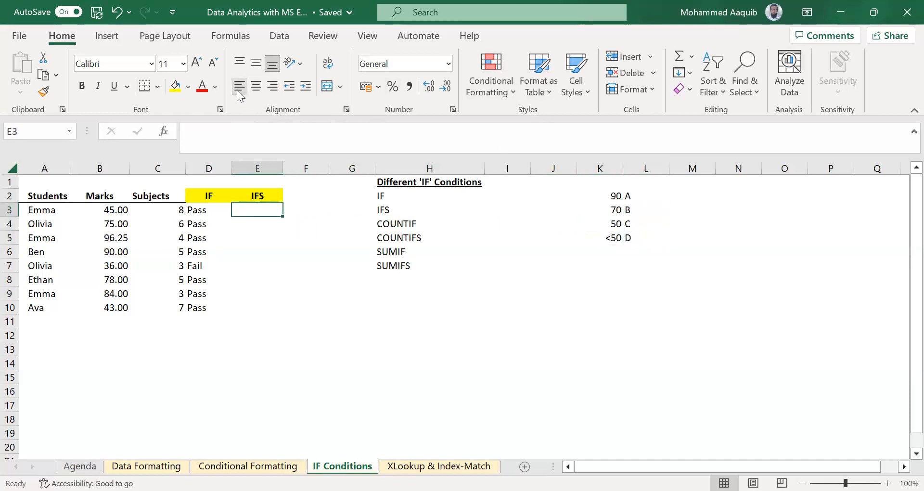
key("Left")
key("Left")
key("Left")
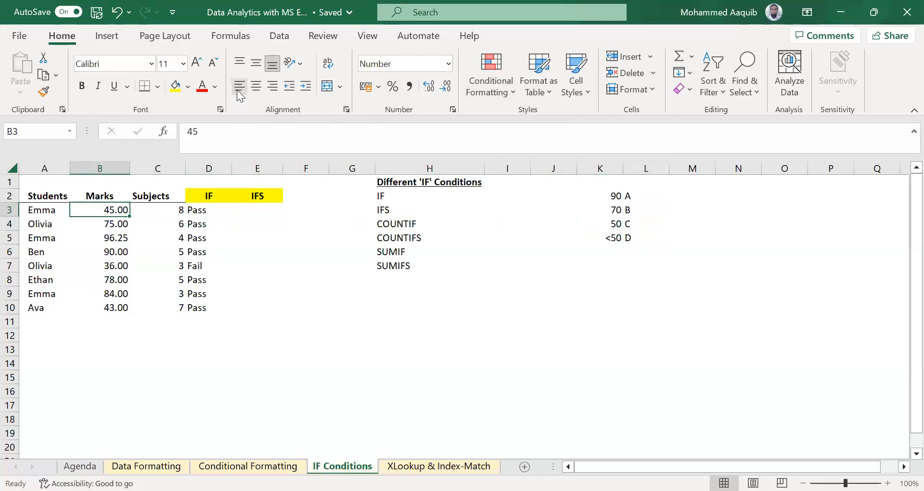
Review the marks thresholds and their grades in K2:L5
key("Right")
key("Right")
key("Right")
key("Right")
key("Right")
key("Right")
key("Right")
key("Right")
key("Right")
key("Up")
key("Right")
key("Left")
key("shift+Down")
key("shift+Down")
key("shift+Down")
key("shift+Right")
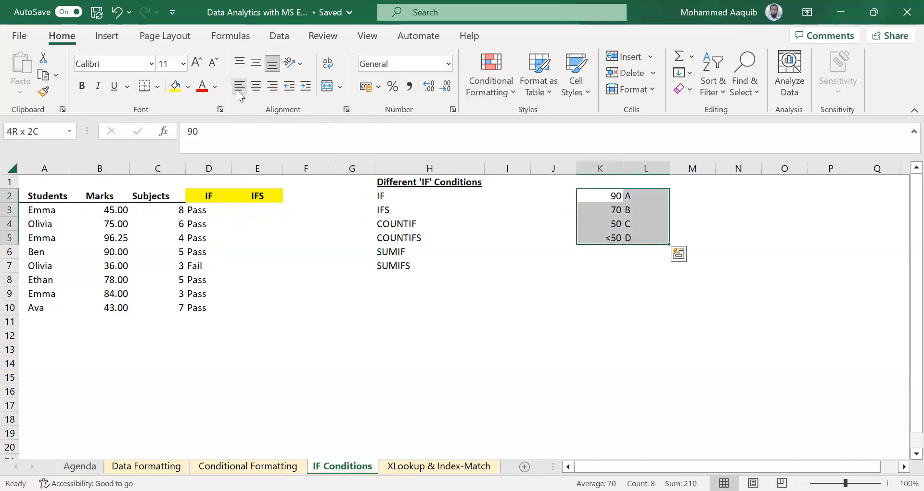
Start an IFS formula in E3 with the first student's marks in B3 as the first test value
key("Left")
key("Left")
key("Left")
key("Left")
key("Left")
key("Left")
key("Down")
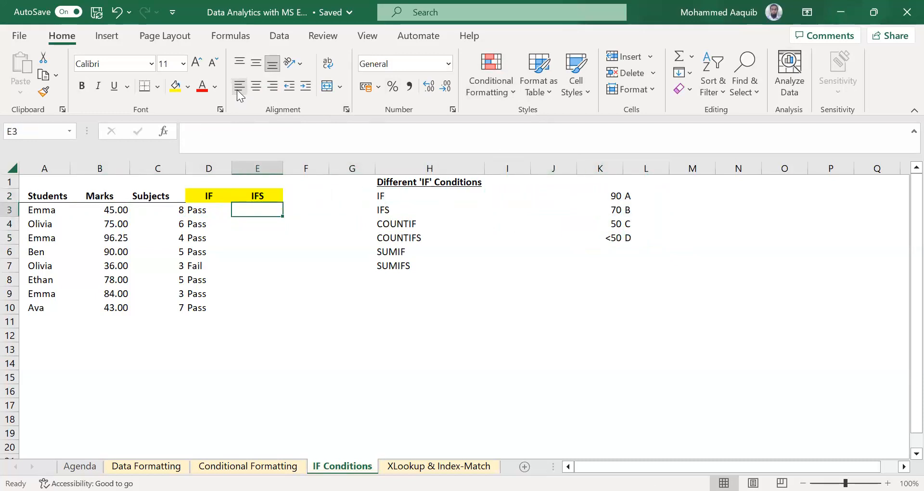
type("=")
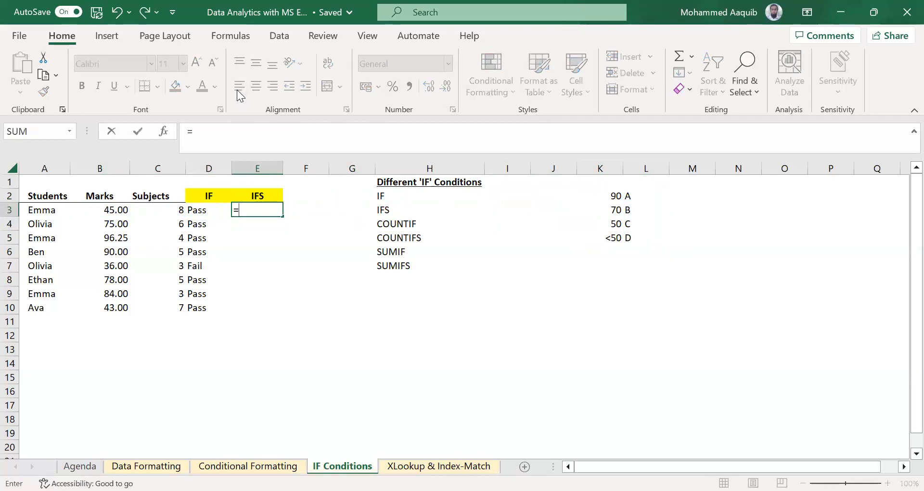
type("ifs")
key("Tab")
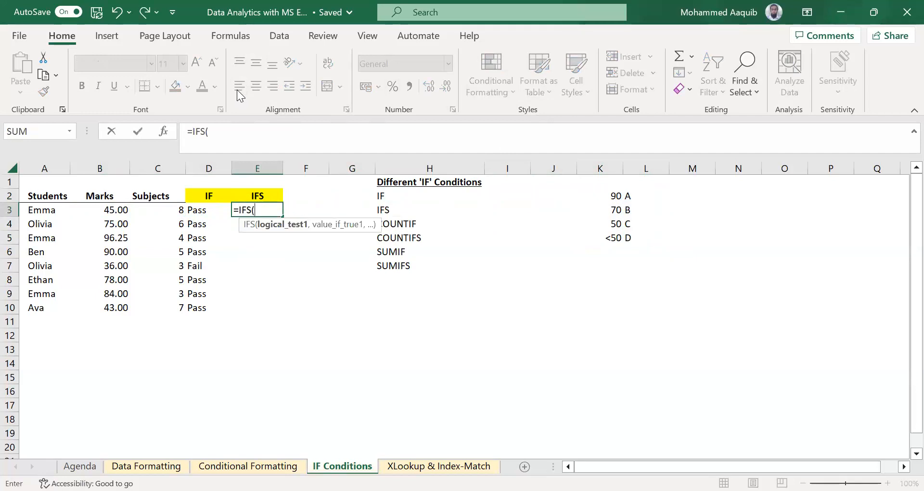
key("Left")
key("Left")
key("Left")
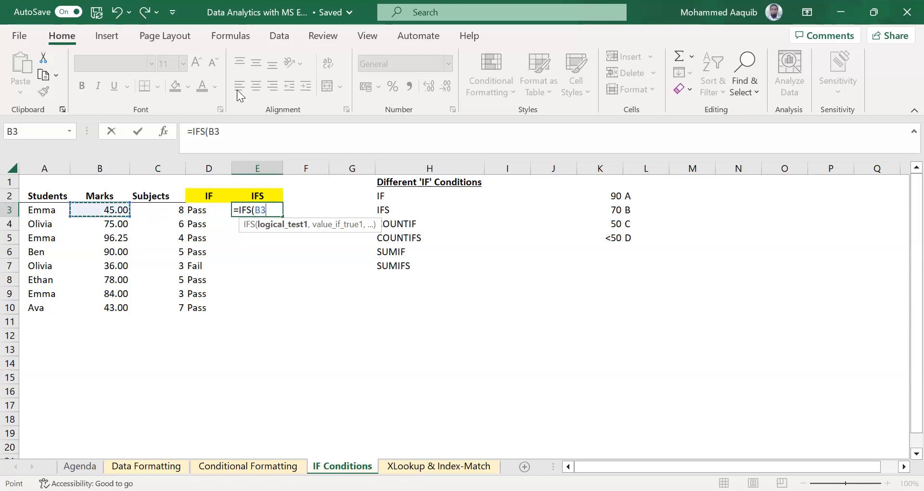
Make the first IFS condition test B3>K2 and return the grade in L2
type(">")
key("Right")
key("Right")
key("Right")
key("Right")
key("Right")
key("Right")
key("Right")
key("Up")
key("Left")
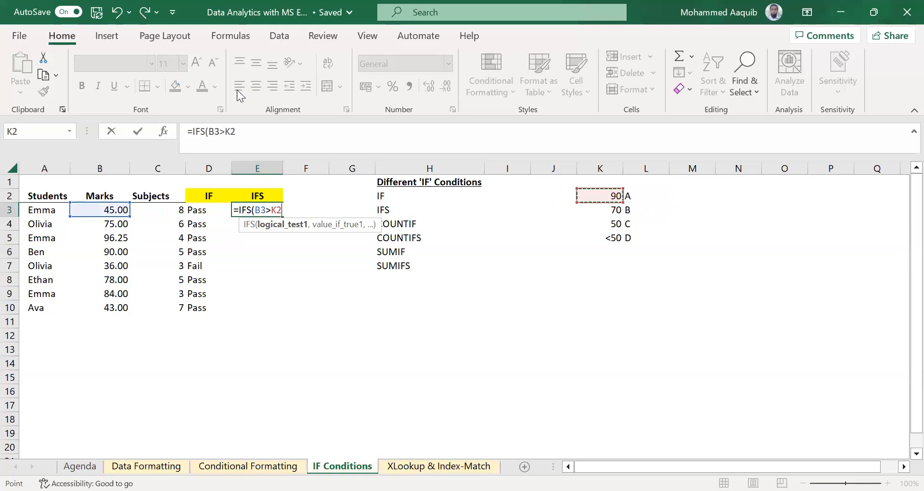
type(",")
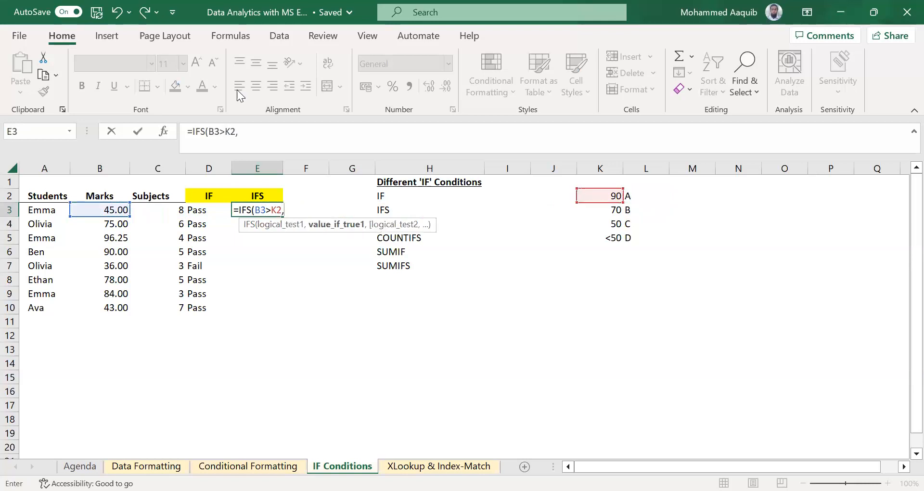
left_click(640, 197)
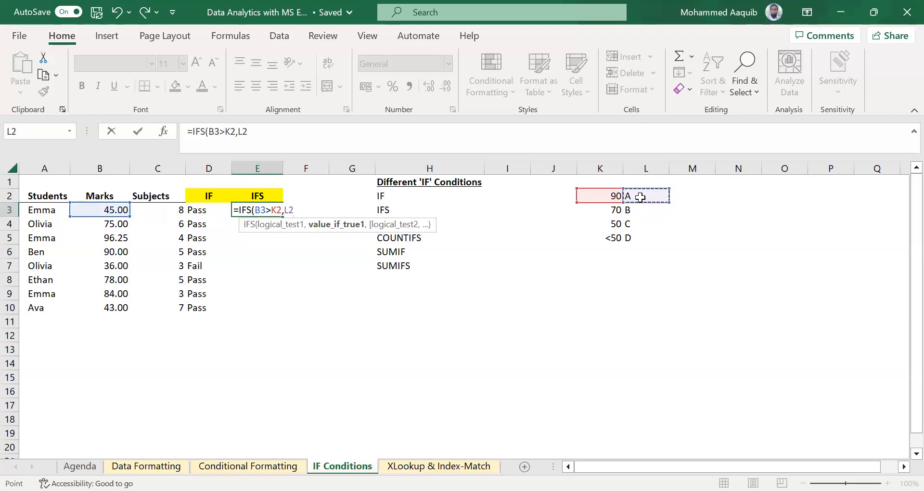
type(",")
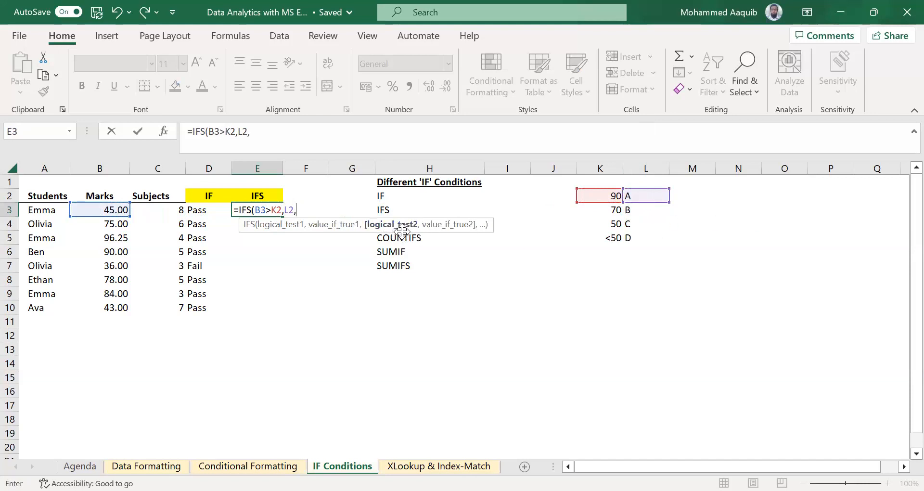
Add B3>K3 as the second logical test of the IFS formula
left_click(111, 210)
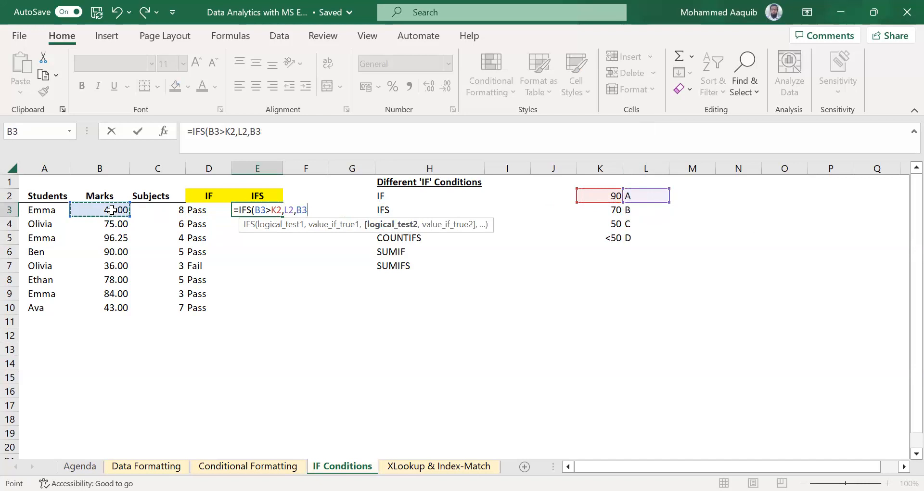
type(">")
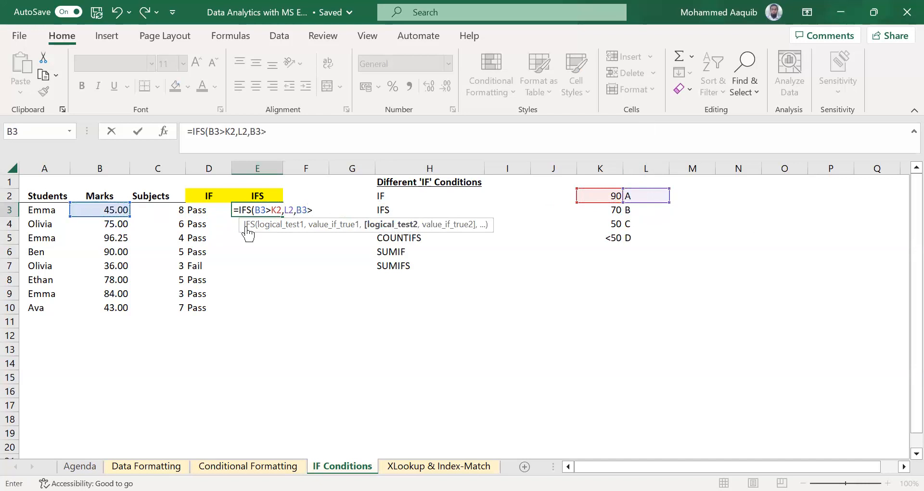
left_click(606, 215)
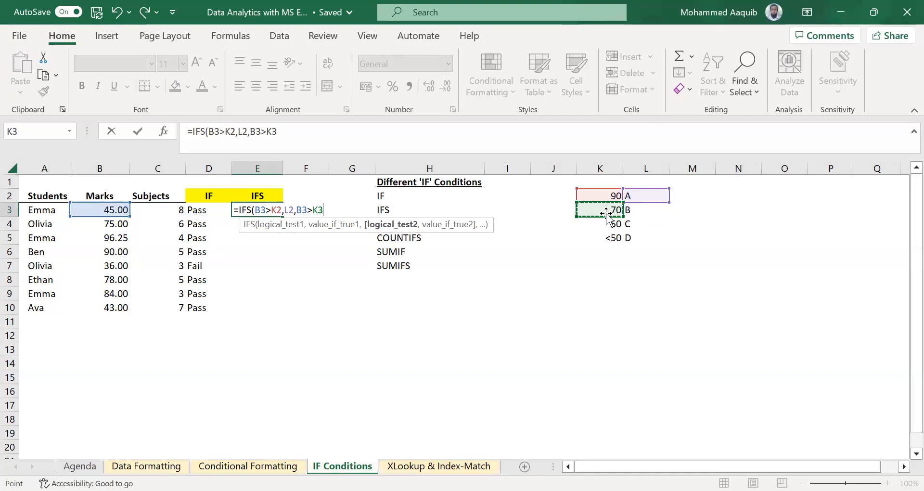
Change both comparisons in the IFS formula to >= and return L3 for the second test
left_click(230, 134)
type("=")
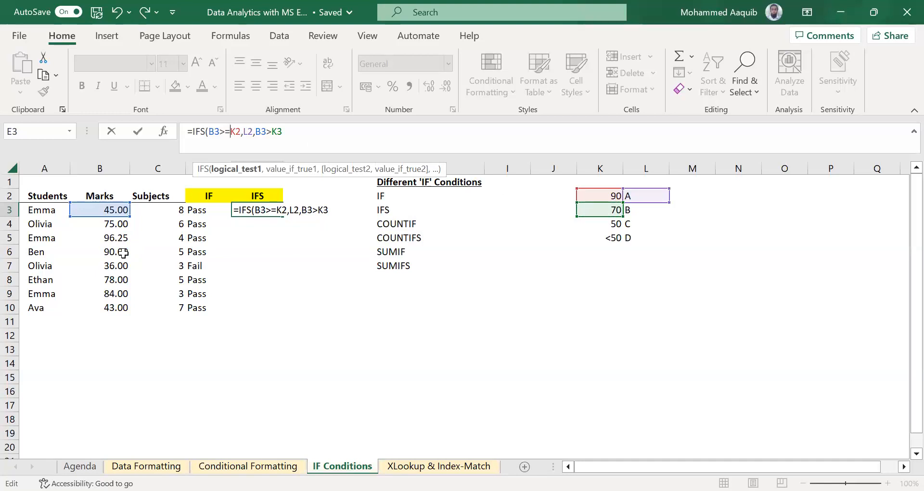
left_click(272, 132)
type("=K2")
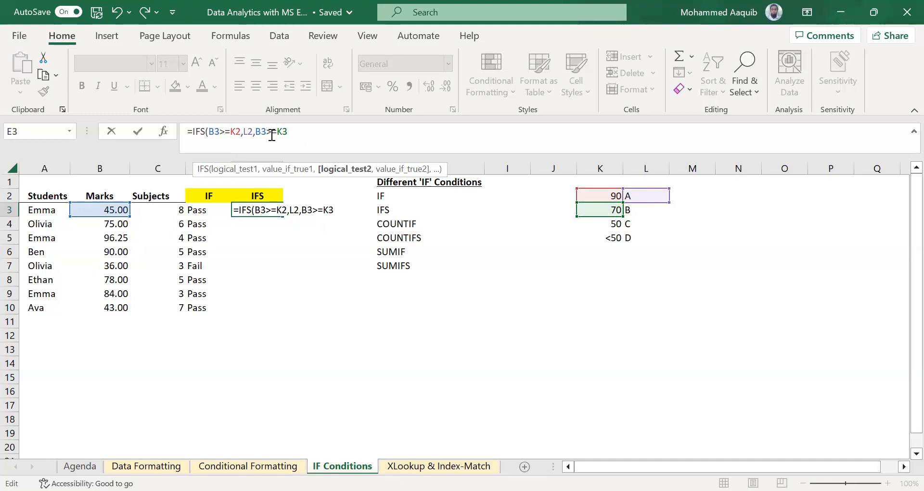
type(",")
left_click(644, 209)
type(",")
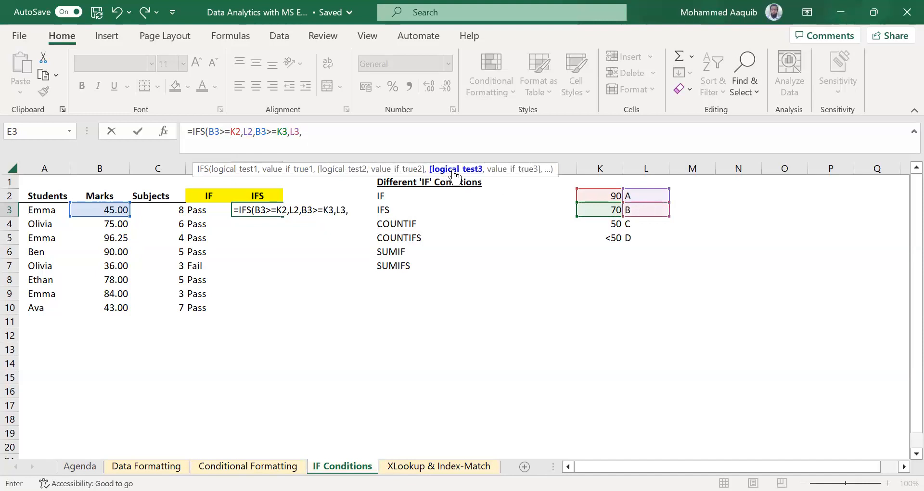
Add a third IFS condition, B3>=K4, that returns the grade in L4
left_click(111, 206)
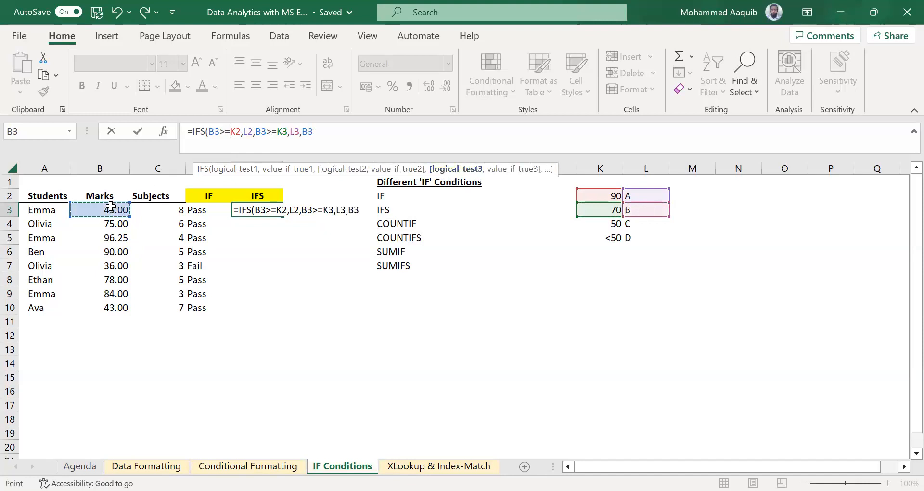
type(">=")
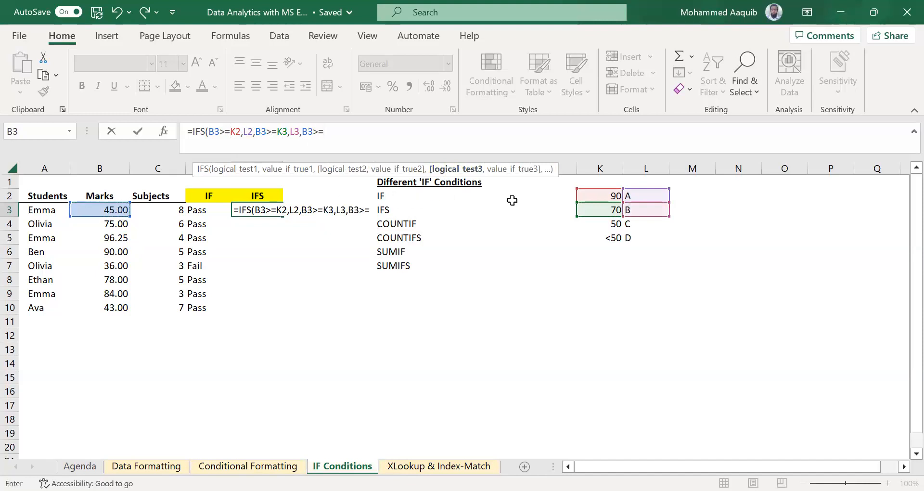
left_click(614, 225)
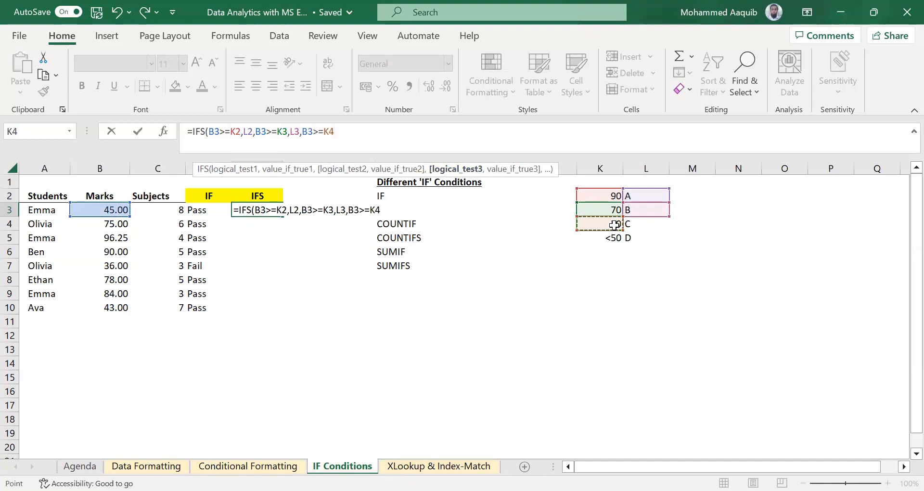
type(",")
left_click(643, 225)
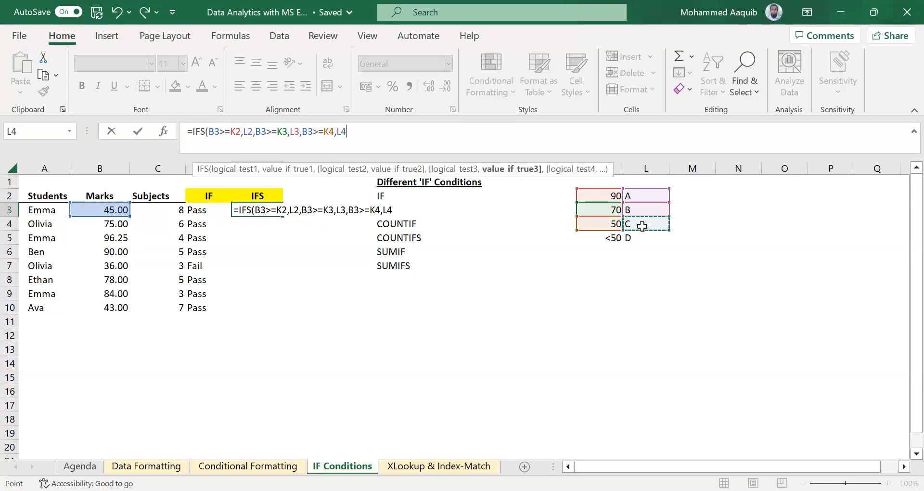
type(",")
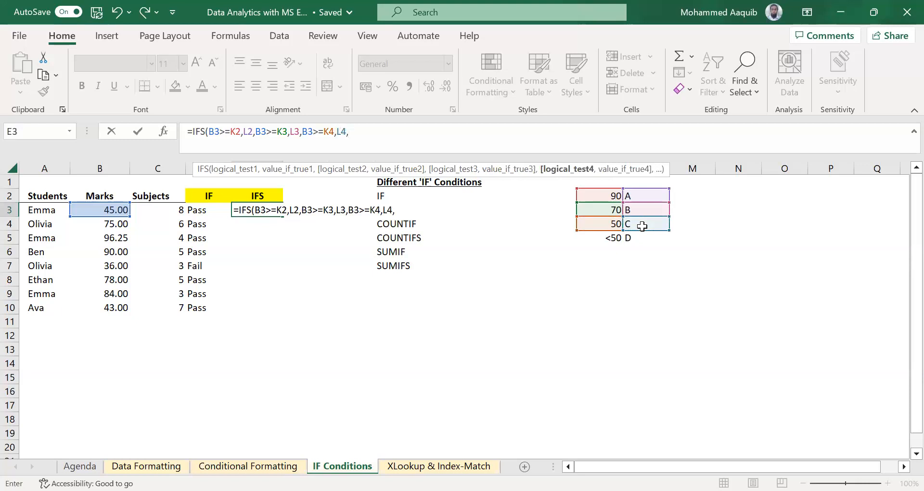
Add a fourth condition, B3<=K5, returning L5, and enter the finished IFS formula in E3
left_click(111, 207)
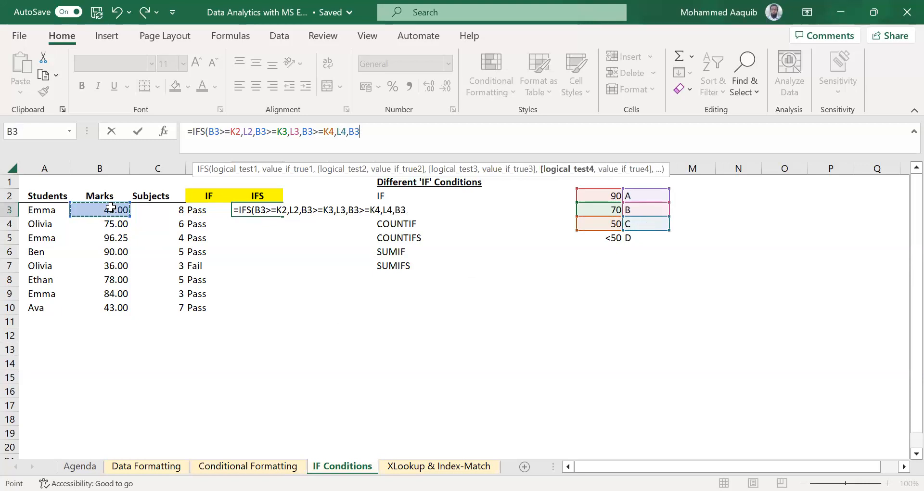
type("<=")
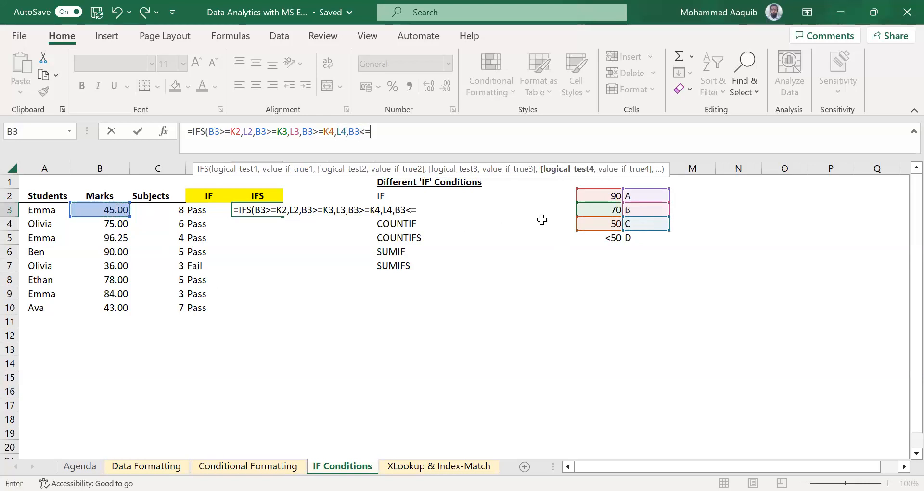
left_click(597, 243)
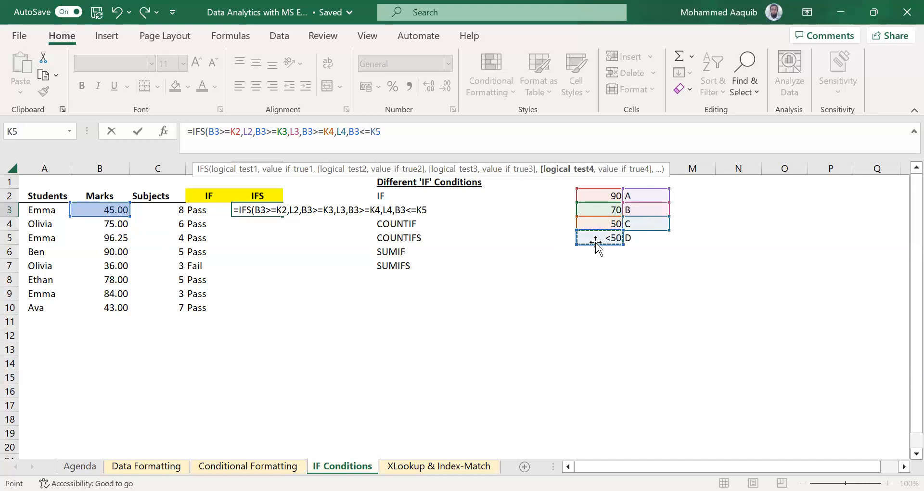
type(",")
key("Right")
key("Right")
key("Right")
key("Right")
key("Right")
key("Right")
key("Right")
key("Right")
key("Right")
key("Right")
key("Down")
key("Left")
key("Left")
key("Down")
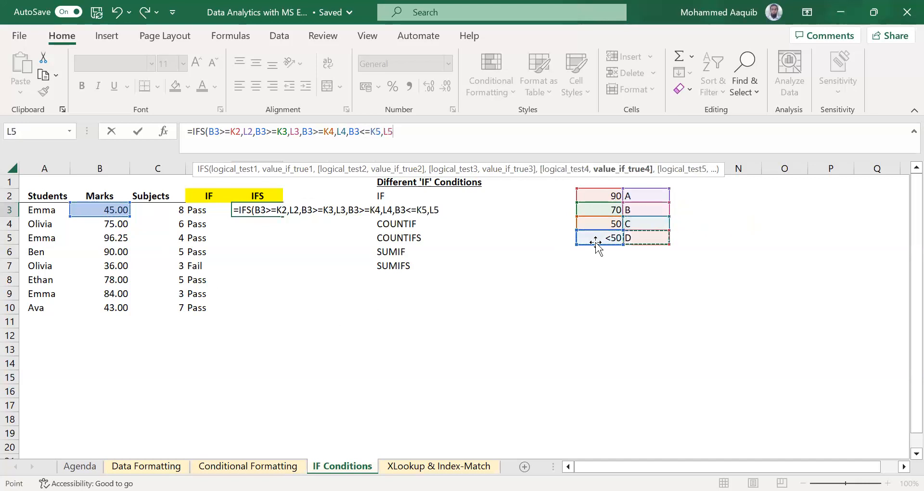
key("Return")
key("Up")
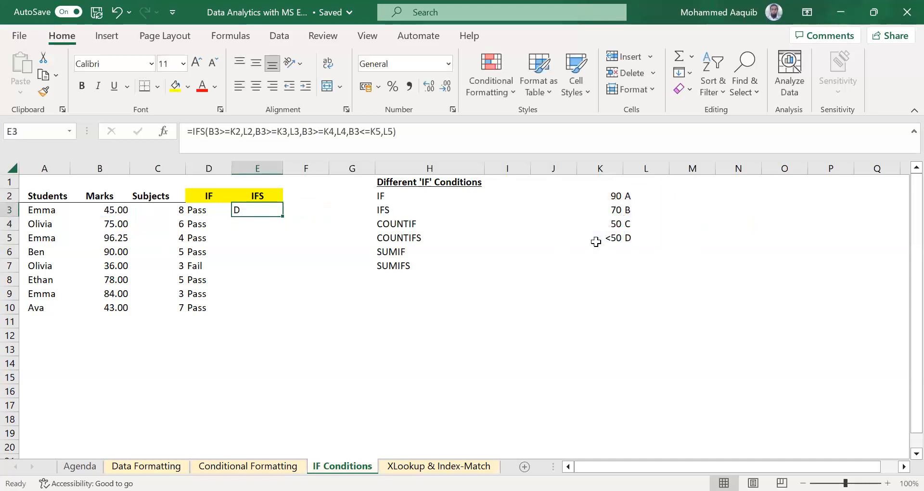
key("shift+Down")
key("shift+Down")
key("shift+Down")
key("shift+Down")
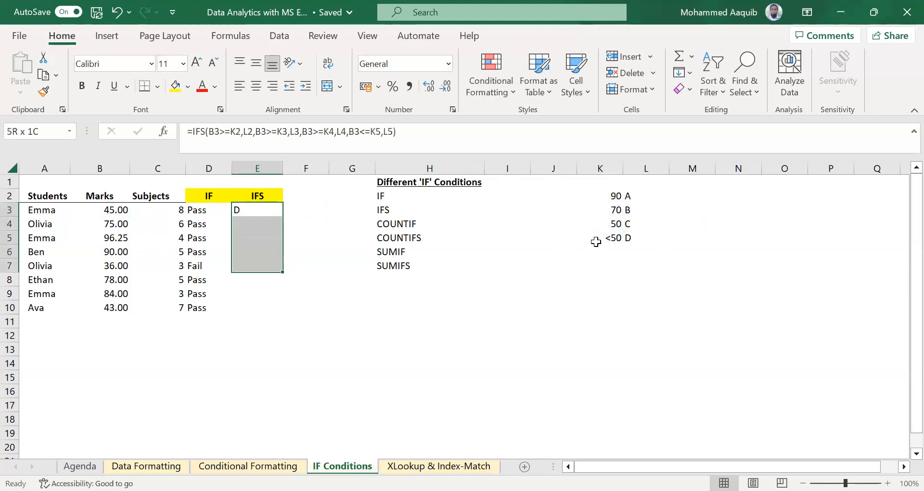
key("Up")
Add the headings Marks in K1 and Grades in L1 above the grade table
left_click(610, 180)
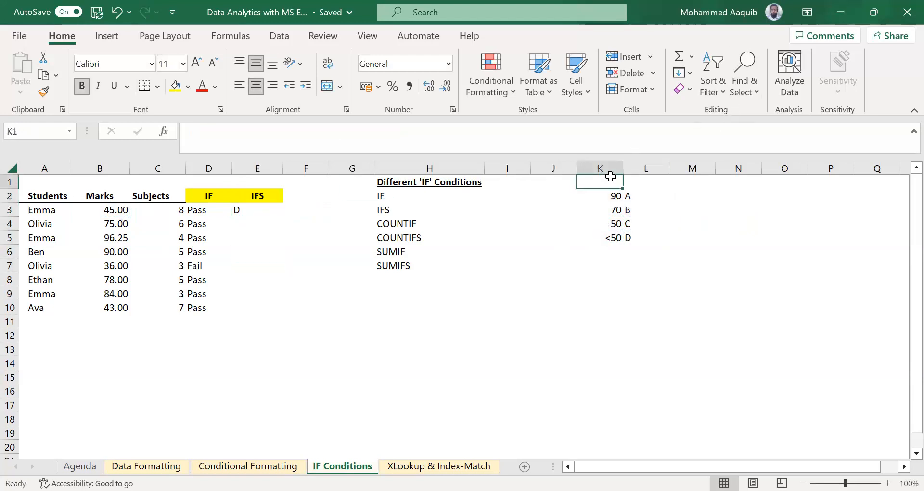
type("Marks")
key("Tab")
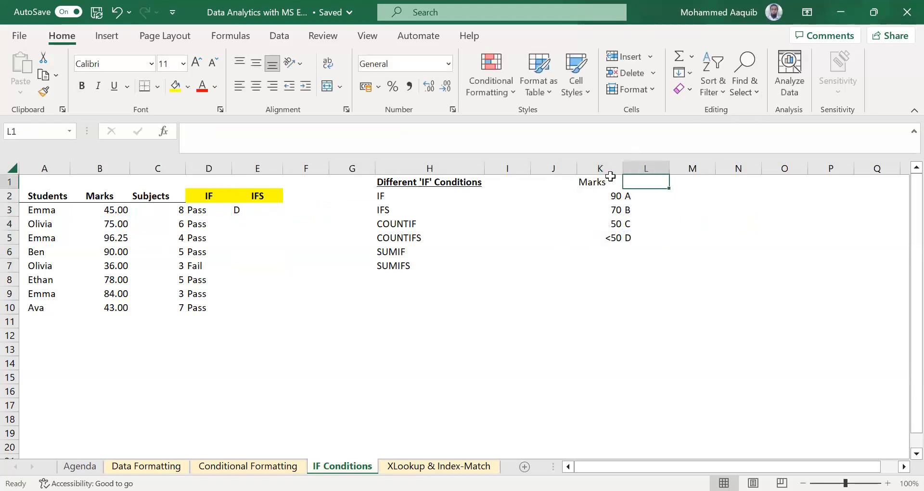
type("Grades")
key("Return")
Center the IF and IFS column entries in D3:E10 horizontally
key("Left")
key("Left")
key("Down")
key("Left")
key("Left")
key("Left")
key("Left")
key("Left")
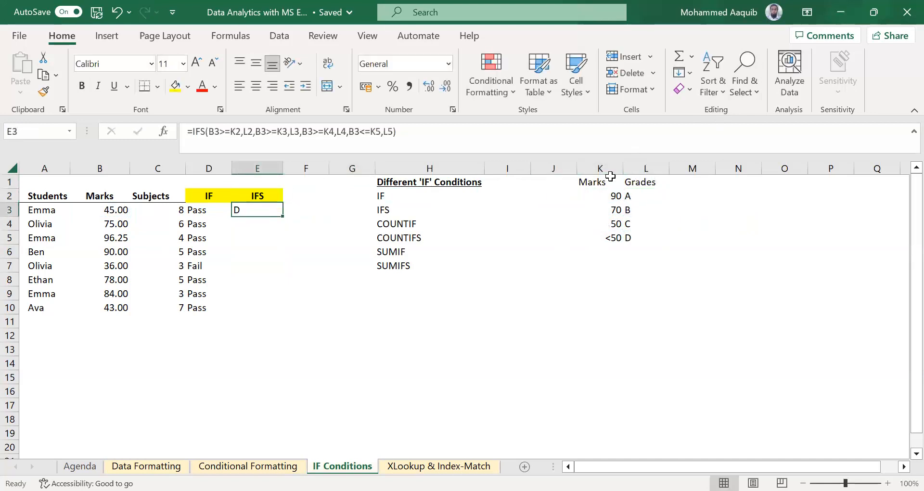
key("shift+Down")
key("shift+Down")
key("shift+Down")
key("shift+Down")
key("shift+Down")
key("shift+Down")
key("shift+Down")
key("shift+Down")
key("shift+Up")
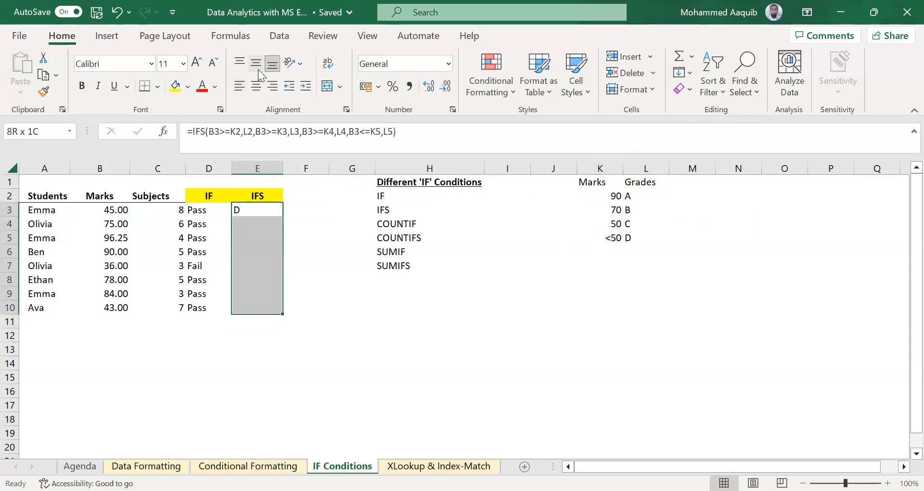
key("shift+Left")
left_click(259, 84)
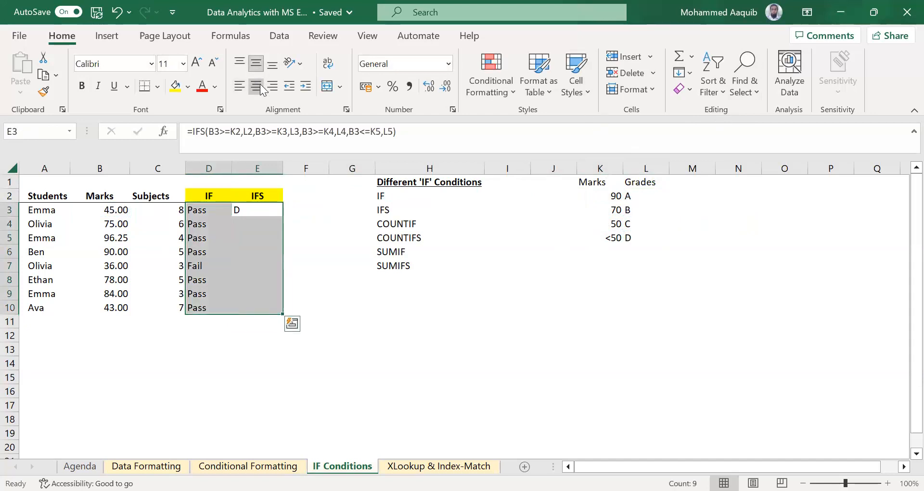
Fill the IFS formula from E3 down through E10
key("shift+BackSpace")
key("shift+Down")
key("shift+Down")
key("shift+Down")
key("shift+Down")
key("shift+Down")
key("shift+Down")
key("shift+Down")
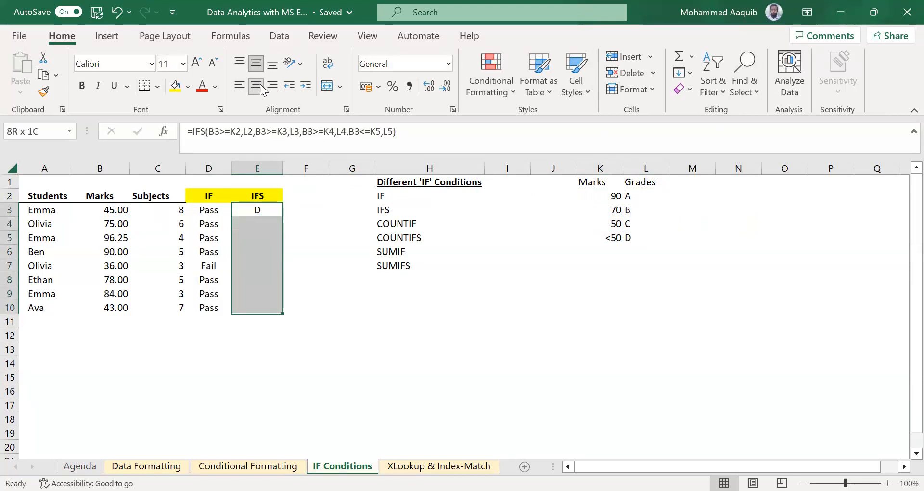
key("ctrl+d")
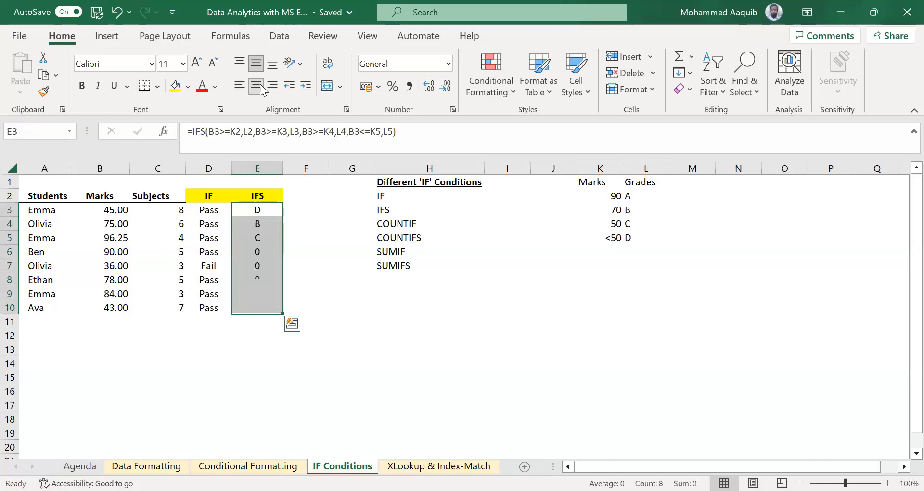
key("ctrl+q")
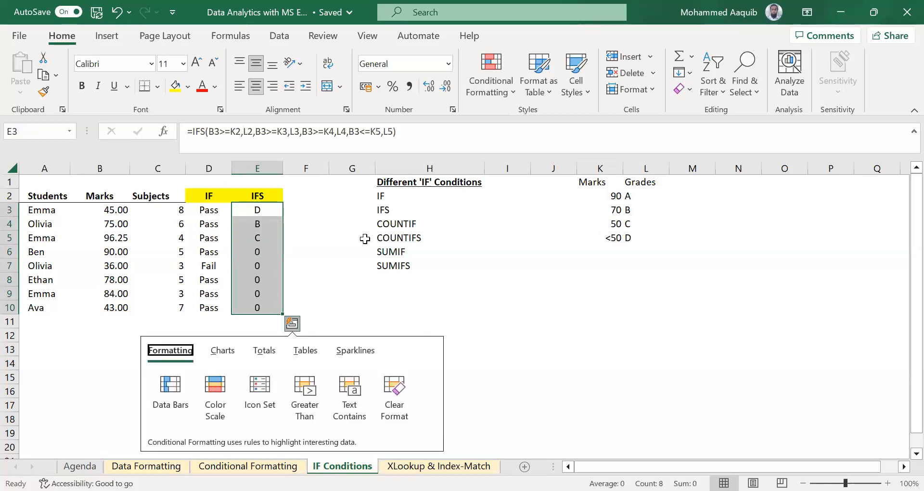
left_click(337, 242)
Examine the filled grade results in the IFS column, from E5 down to E10
left_click(255, 241)
key("Down")
key("Down")
key("Down")
key("Down")
key("Down")
key("Right")
key("ctrl+Up")
key("Left")
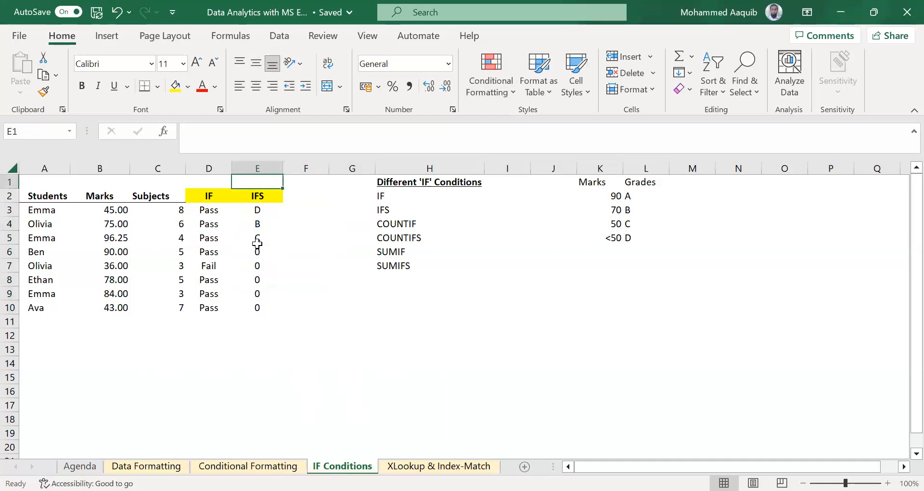
Compare the IFS results in E3:E5 with the first student's mark in B3 and review the formula in E3
key("Down")
key("Down")
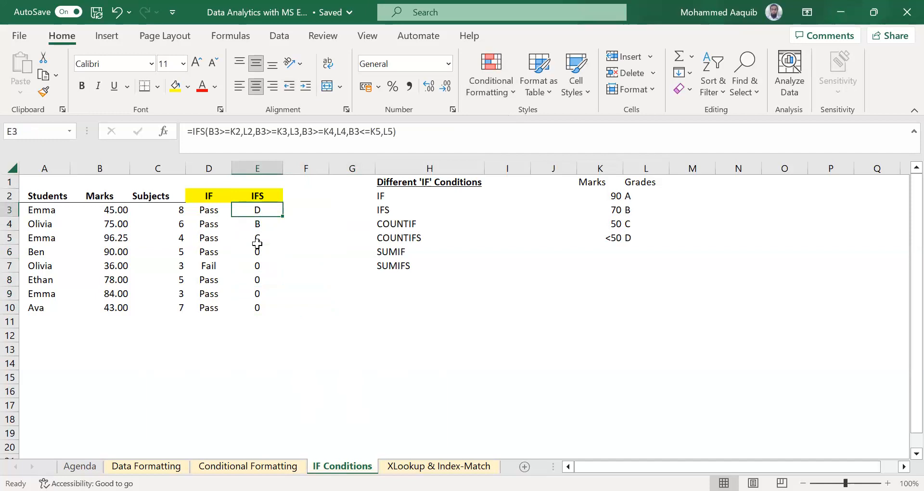
key("Left")
key("Left")
key("Left")
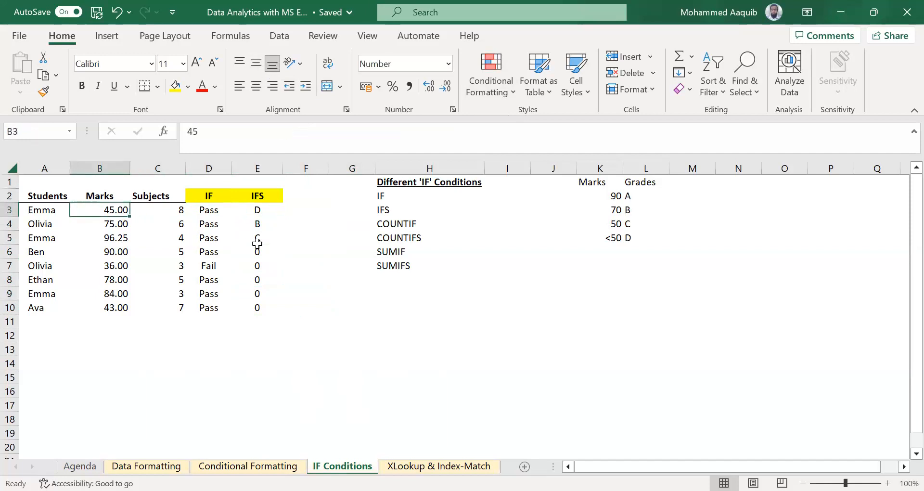
key("Right")
key("Right")
key("Right")
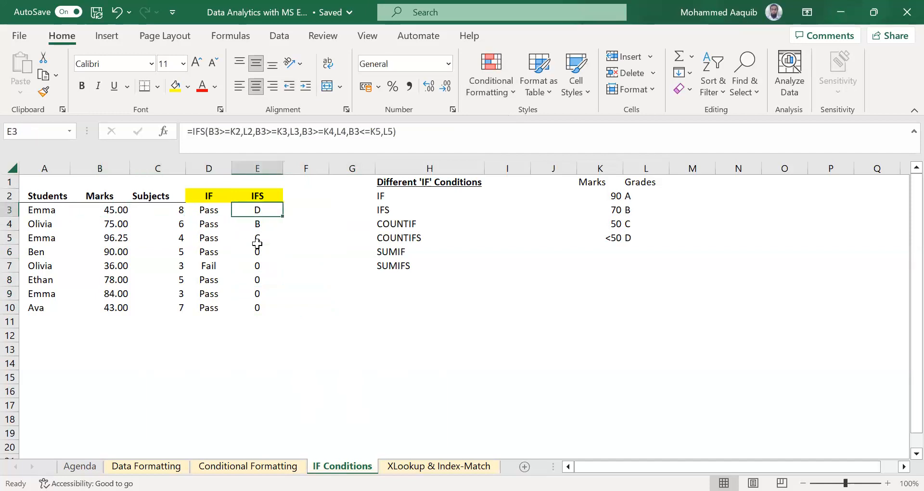
key("shift+Down")
key("shift+Down")
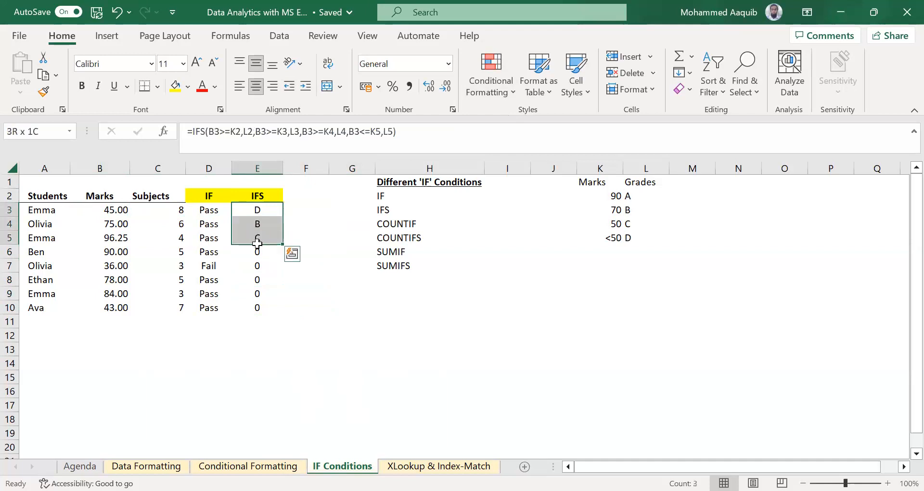
key("Down")
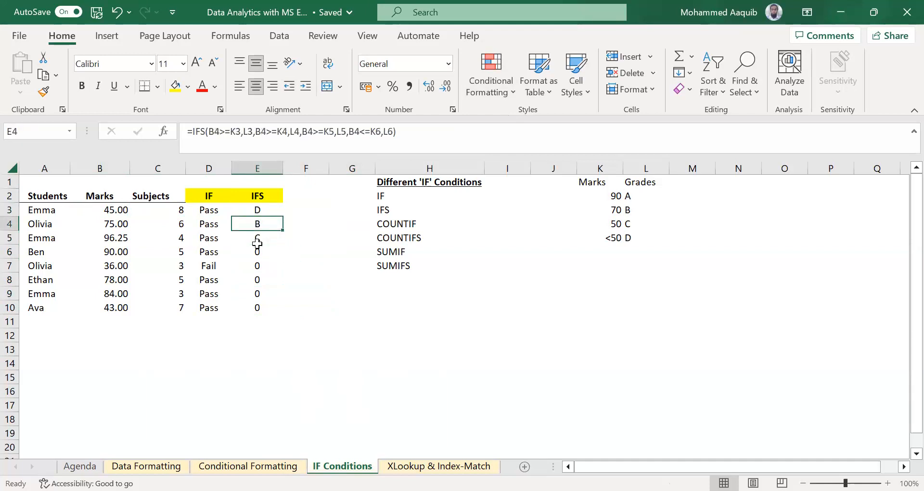
key("Up")
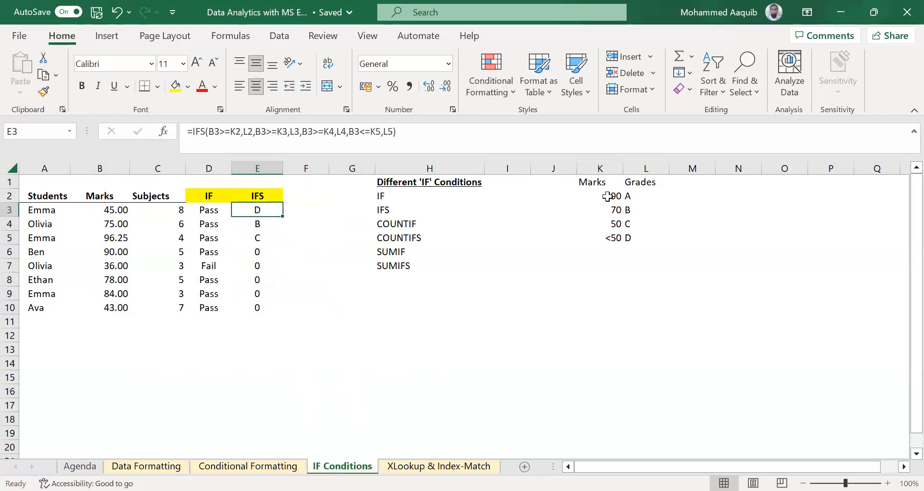
Check which cells the IFS formulas from E4 down to E10 reference against the grade table in K2:L5
key("Down")
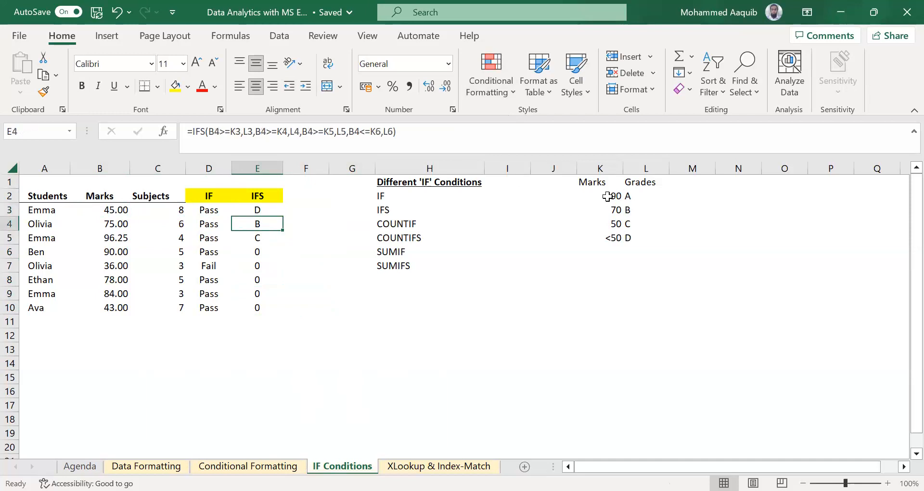
key("Down")
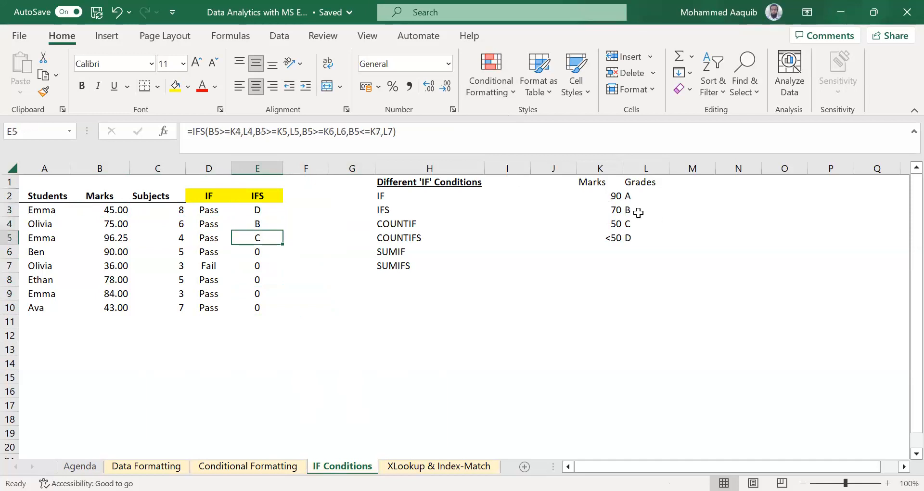
key("Down")
key("Down")
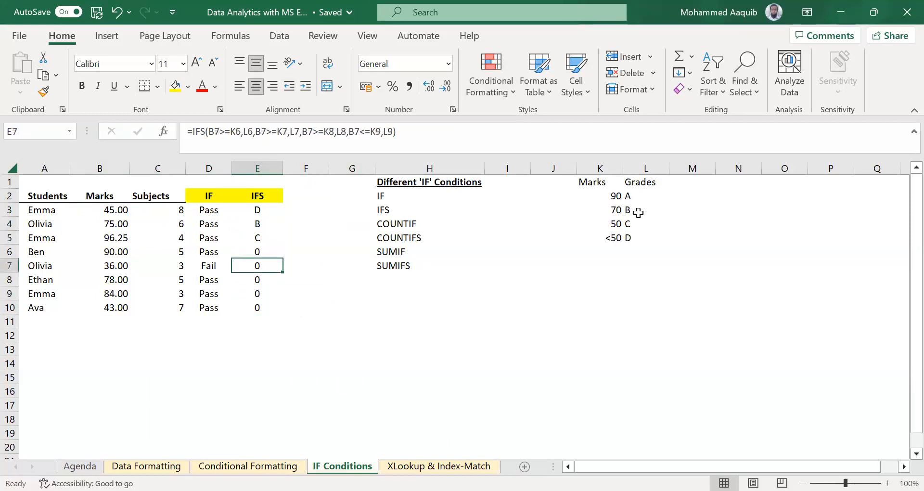
key("Up")
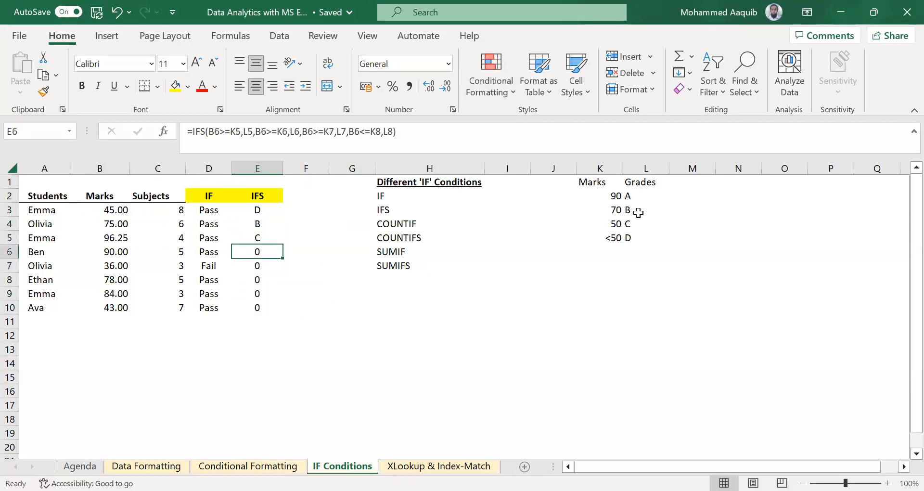
key("shift+Down")
key("shift+Down")
key("shift+Down")
key("shift+Down")
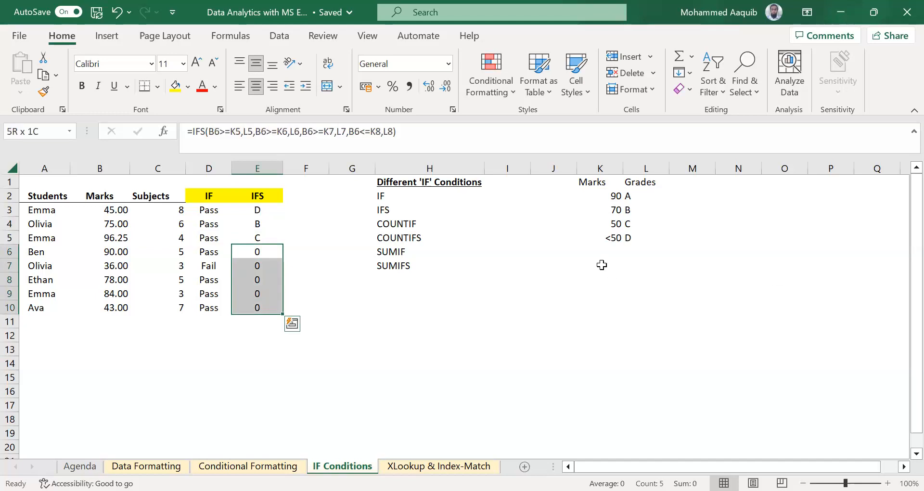
left_click(610, 256)
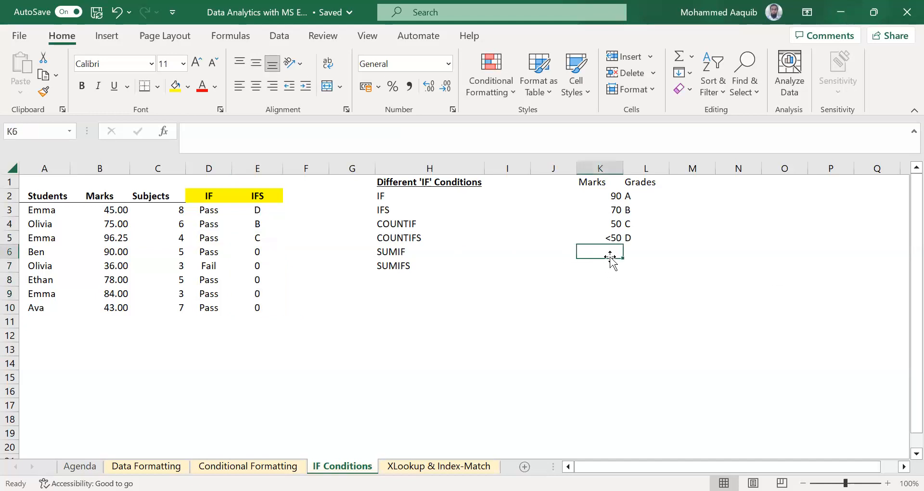
left_click(258, 218)
left_click(256, 211)
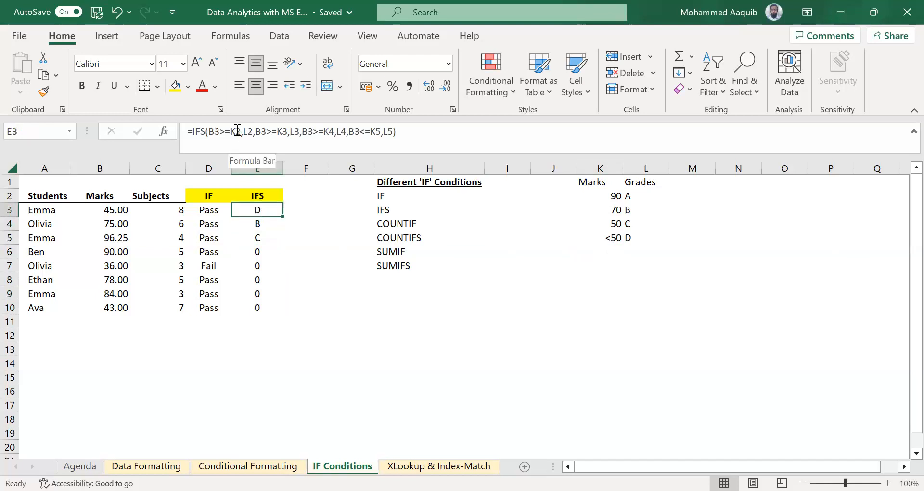
left_click(610, 195)
key("ctrl+shift+Down")
key("shift+Right")
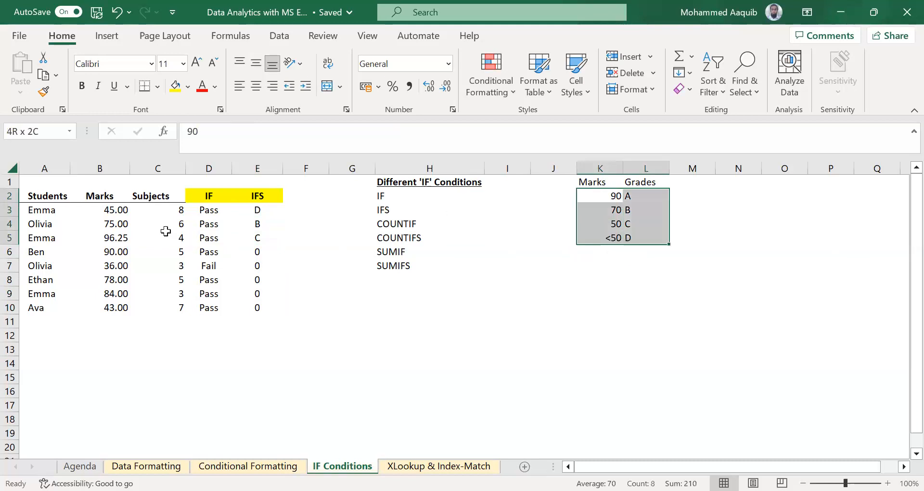
Make the references to K2, L2, K3 and L3 absolute in the IFS formula in E3
left_click(251, 212)
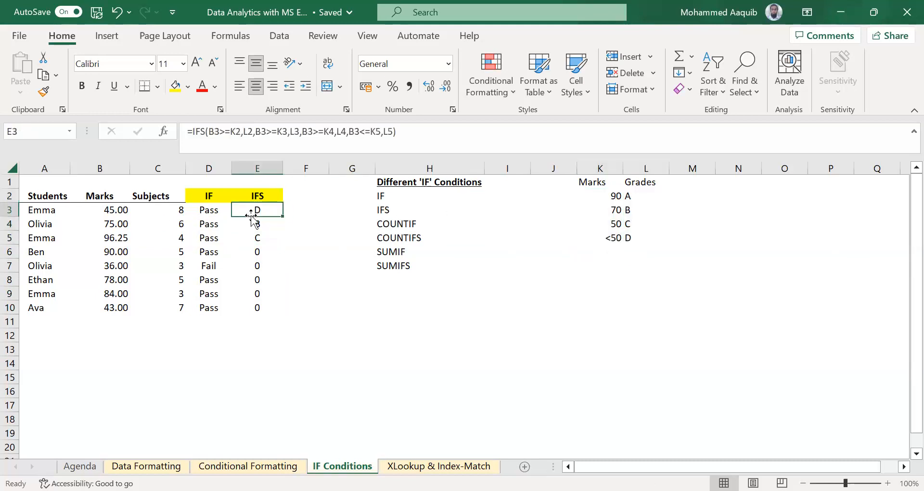
left_click(236, 135)
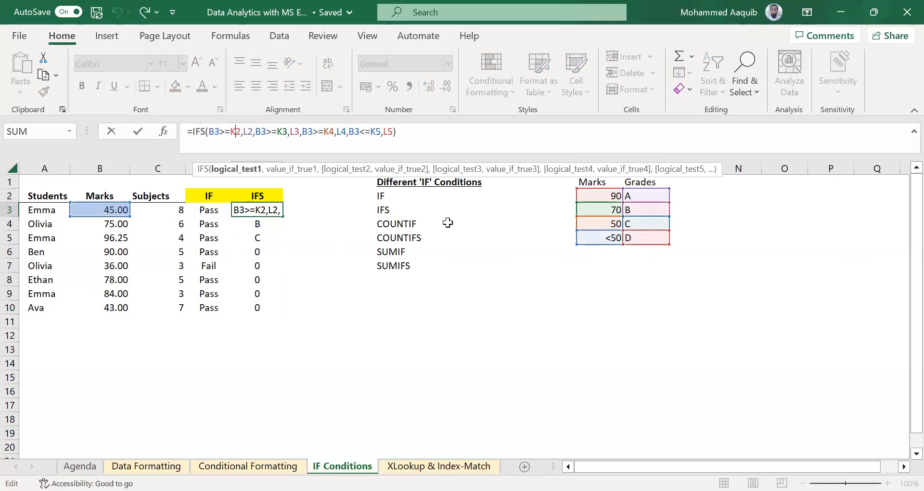
key("F4")
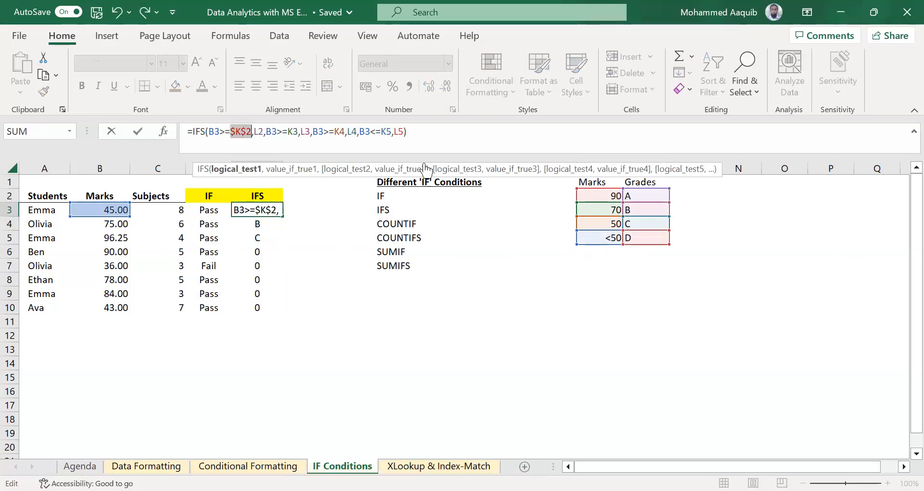
left_click(258, 132)
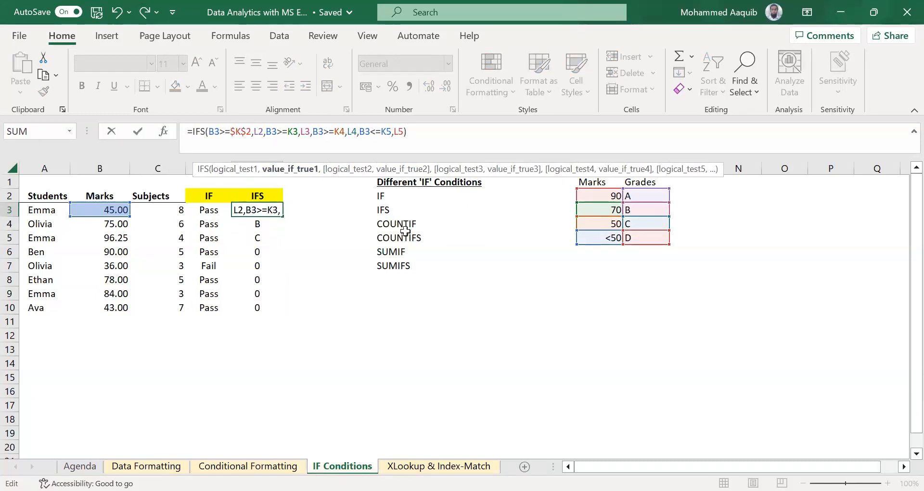
key("F4")
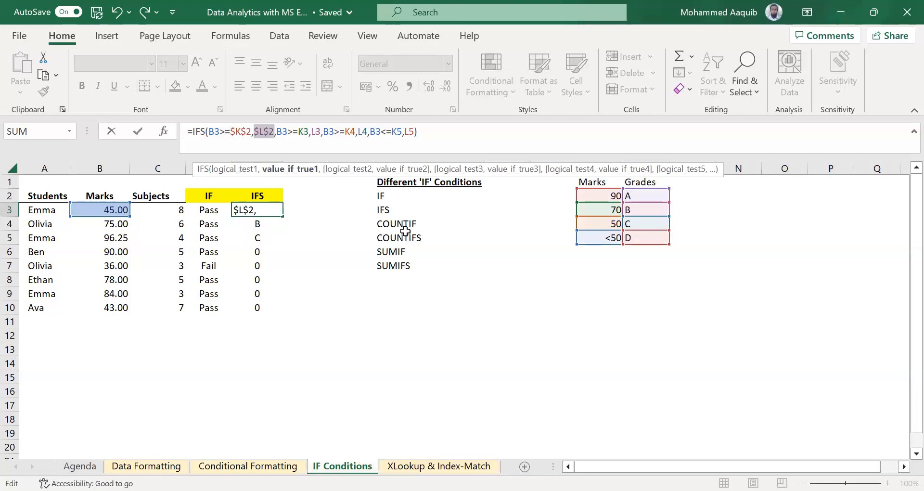
left_click(308, 131)
key("F4")
left_click(328, 133)
key("F4")
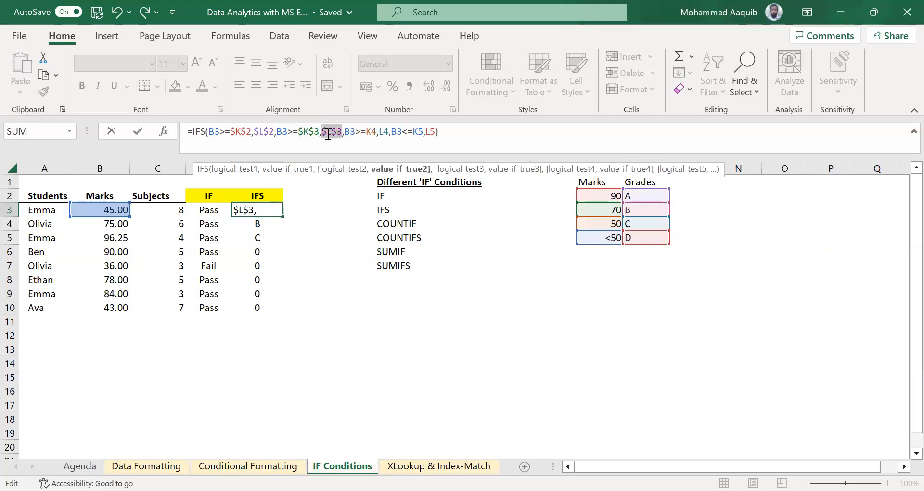
Make the K4, L4, K5 and L5 references absolute in E3's IFS formula and commit it
left_click(369, 132)
key("F4")
left_click(393, 133)
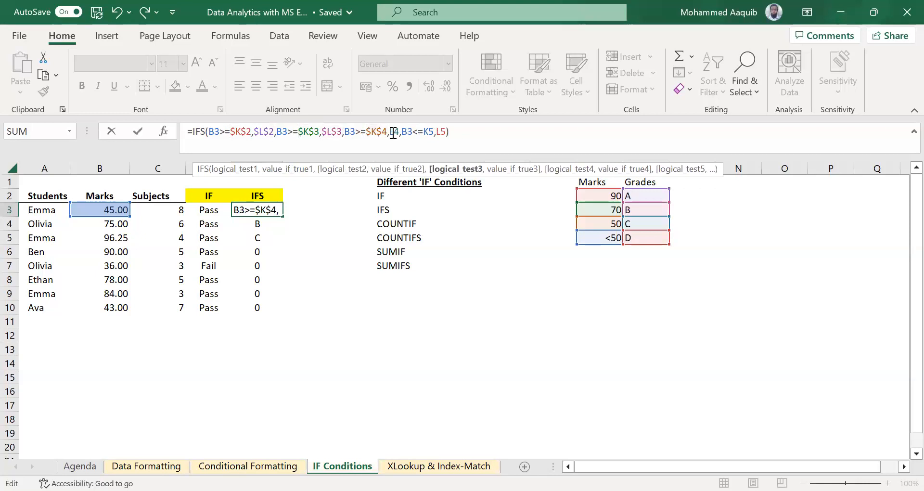
key("F4")
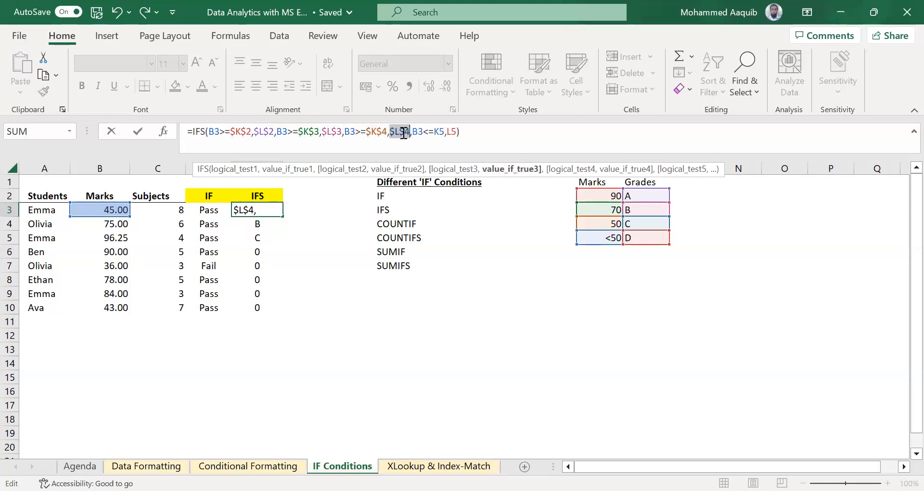
left_click(440, 132)
key("F4")
left_click(460, 132)
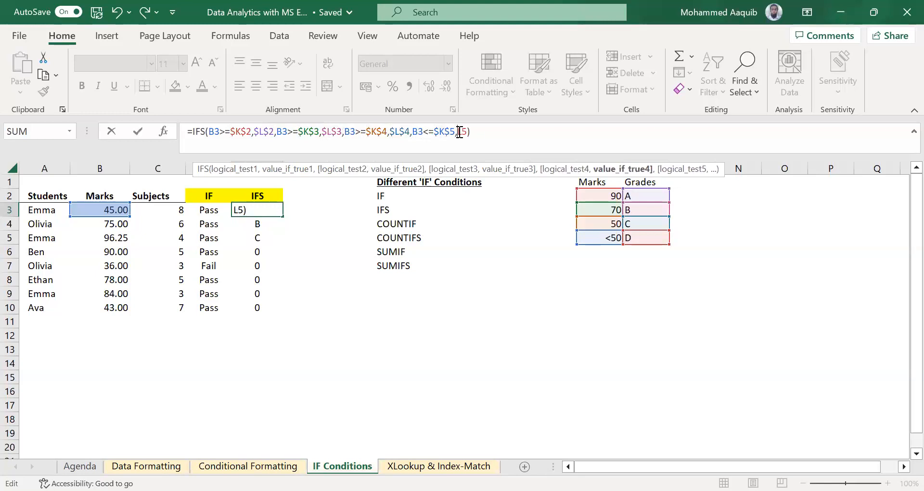
key("F4")
key("ctrl+Return")
Fill the IFS formula with absolute references from E3 down through E10
key("ctrl+shift+Down")
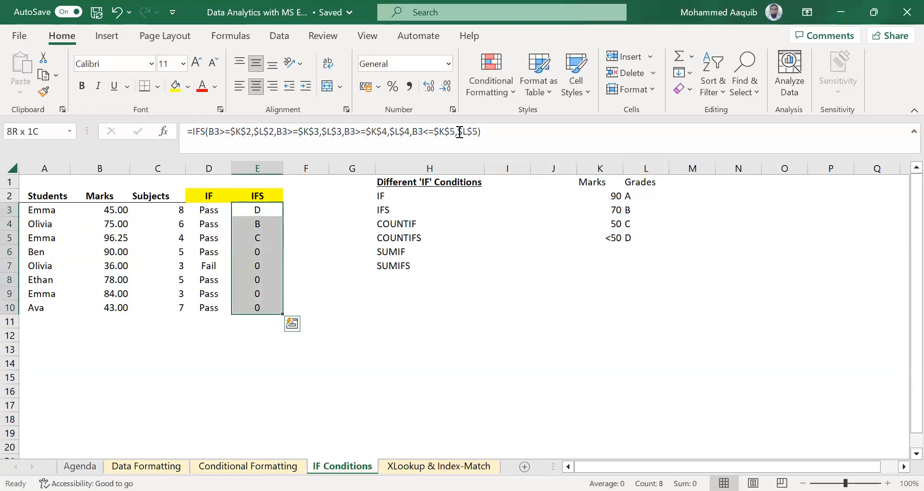
key("ctrl+q")
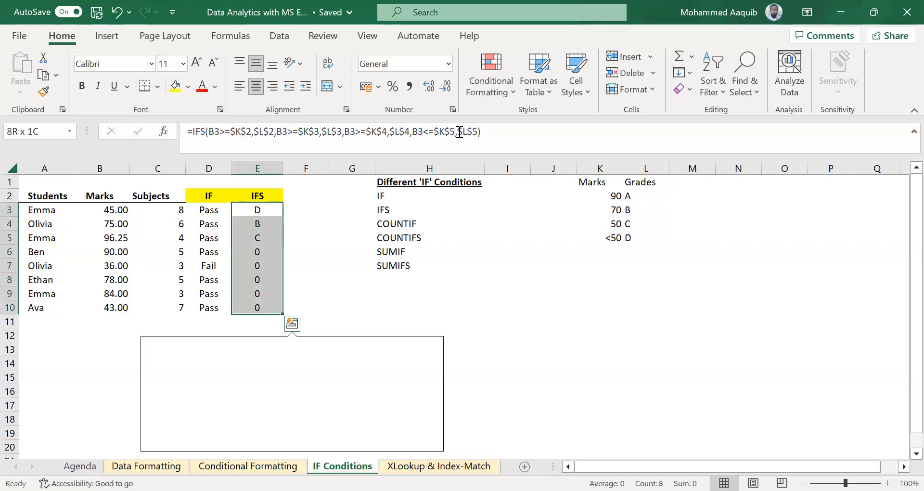
key("Escape")
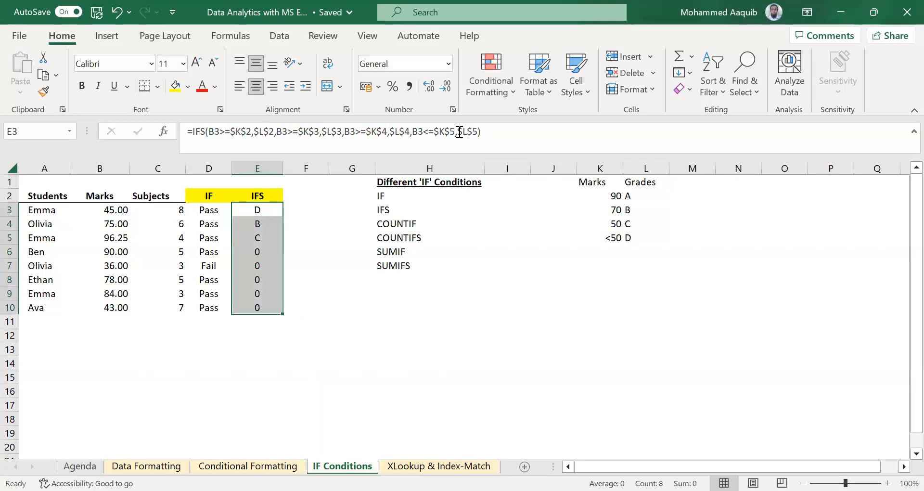
key("ctrl+d")
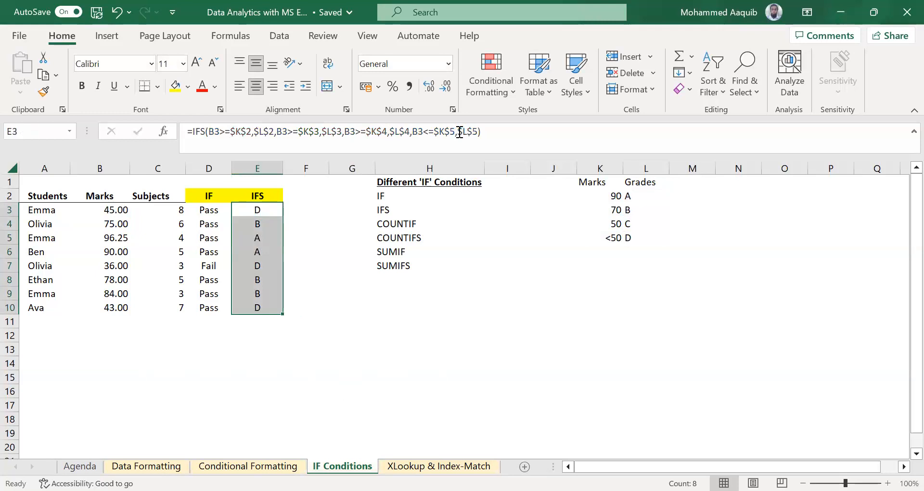
Compare the marks in B3:B6 with the recalculated grades in the IFS column
key("Up")
key("Down")
key("Down")
key("Down")
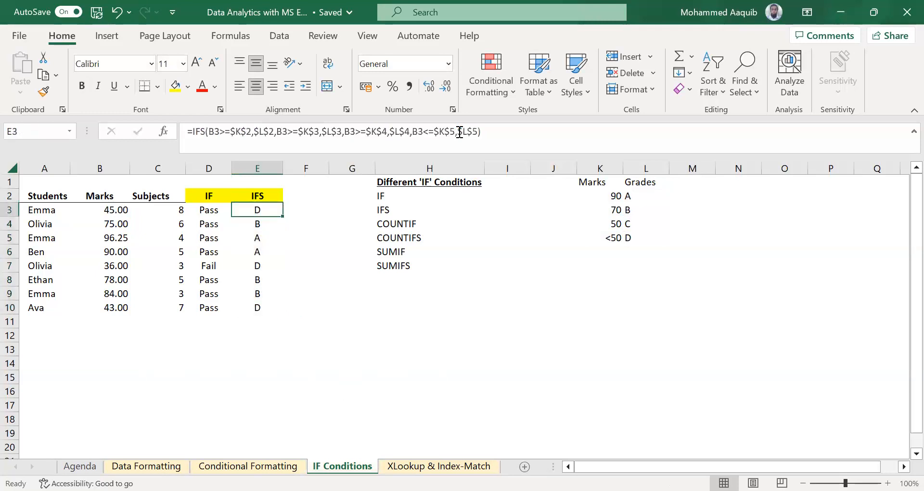
key("Left")
key("Left")
key("Left")
key("Up")
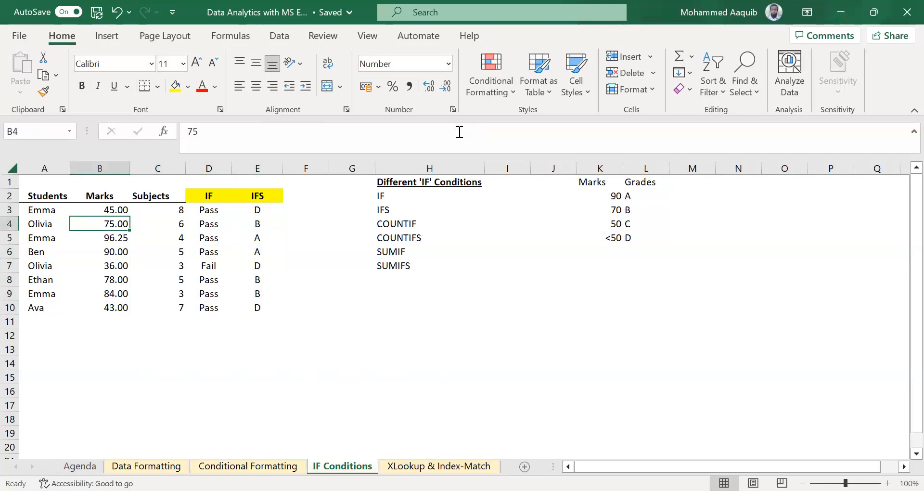
key("shift+Right")
key("shift+Right")
key("shift+Right")
key("Down")
key("Down")
key("shift+Up")
key("shift+Right")
key("shift+Right")
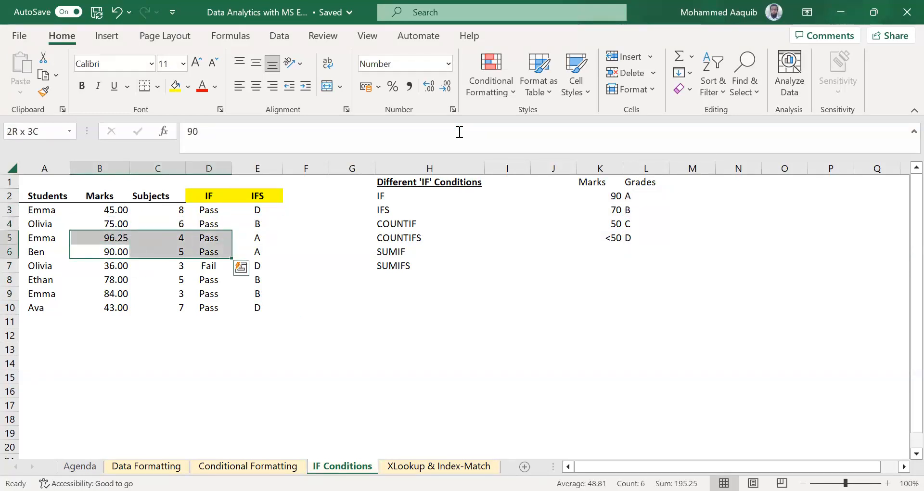
key("shift+Right")
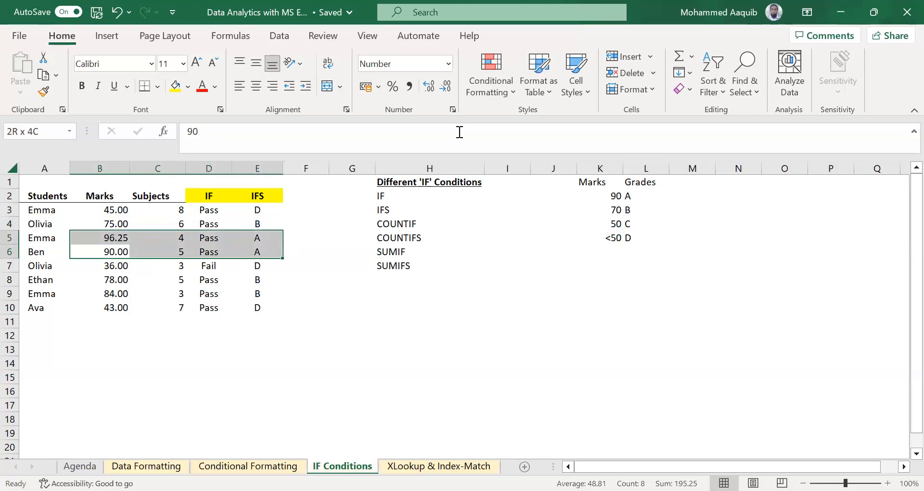
Compare the marks in rows 8 and 9 with their grades, and review the IFS formulas in E8 and E3
key("Down")
key("Down")
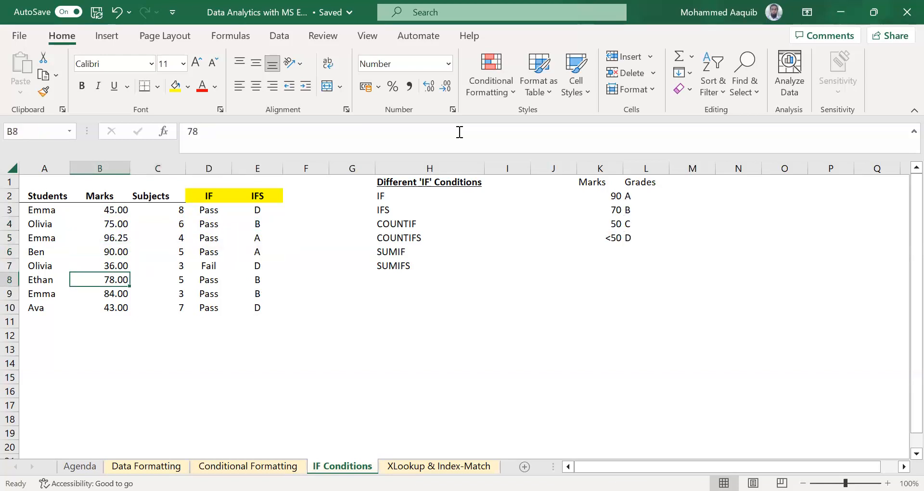
key("shift+Down")
key("shift+Right")
key("shift+Right")
key("shift+Right")
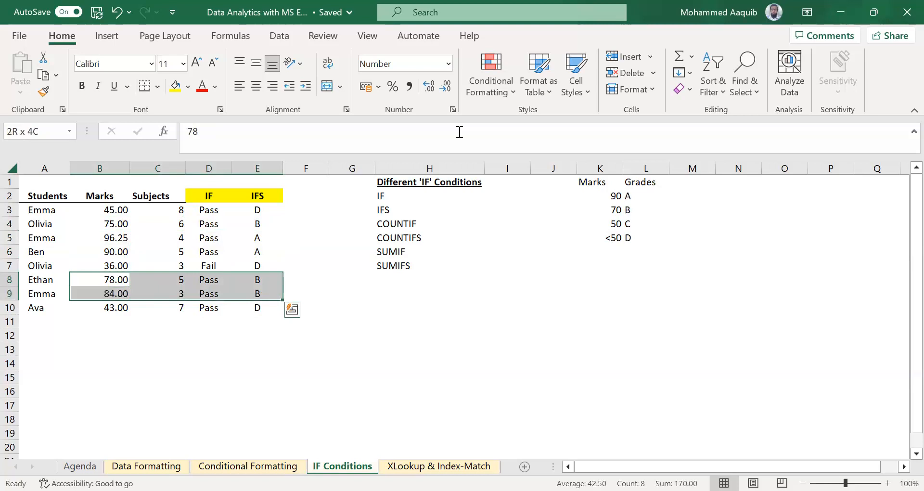
key("ctrl+Right")
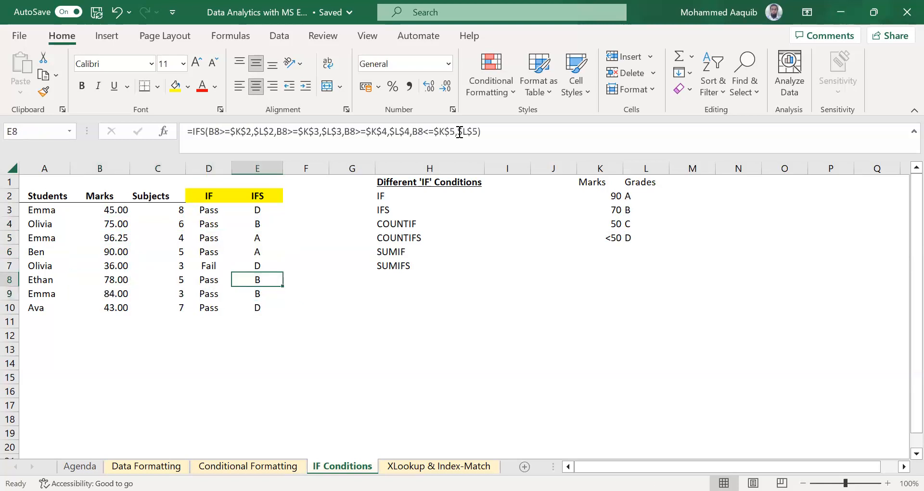
key("ctrl+Up")
key("Down")
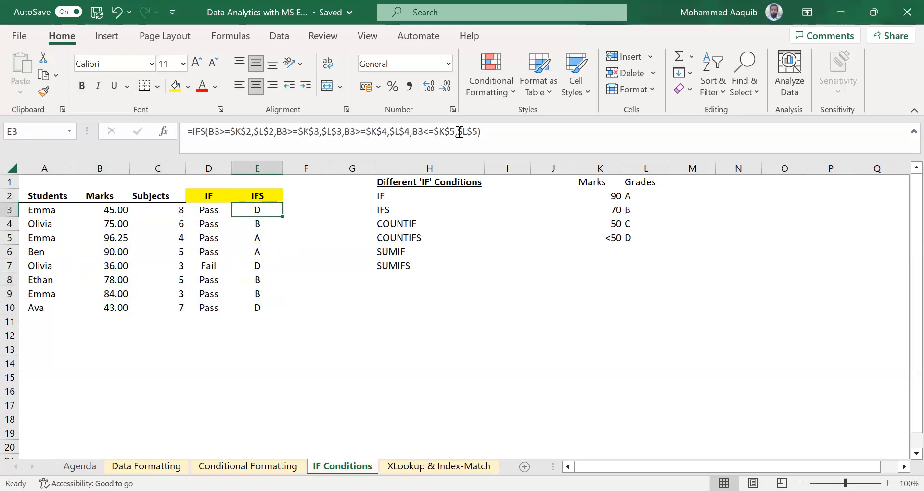
Review the IF, IFS and COUNTIF entries in the list of IF conditions in column H
key("Right")
key("Right")
key("Right")
key("Right")
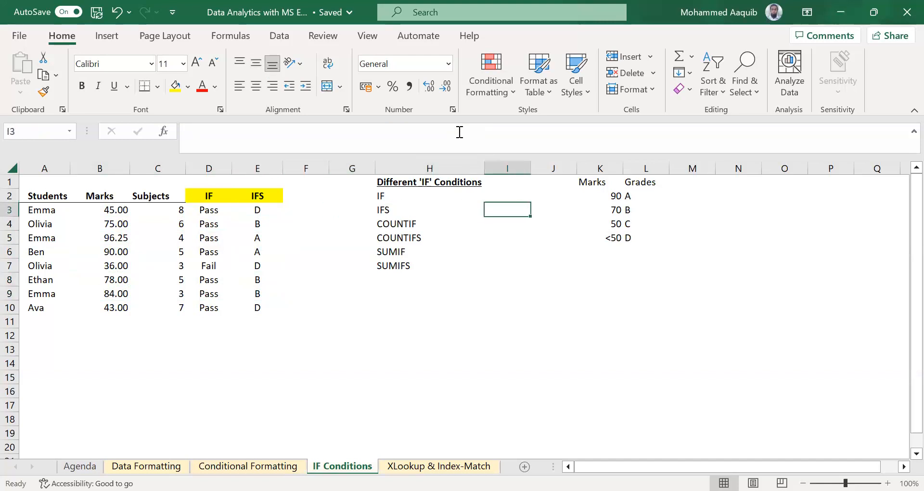
key("Left")
key("Up")
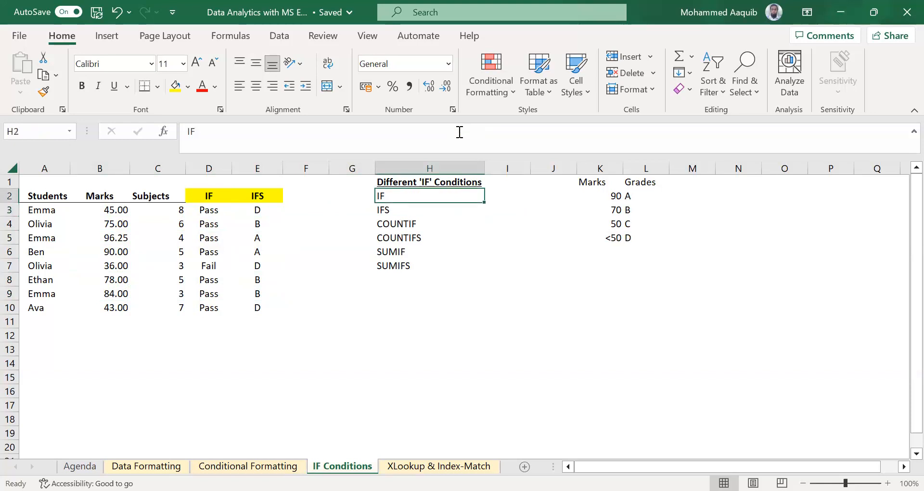
key("shift+Down")
key("Down")
key("Down")
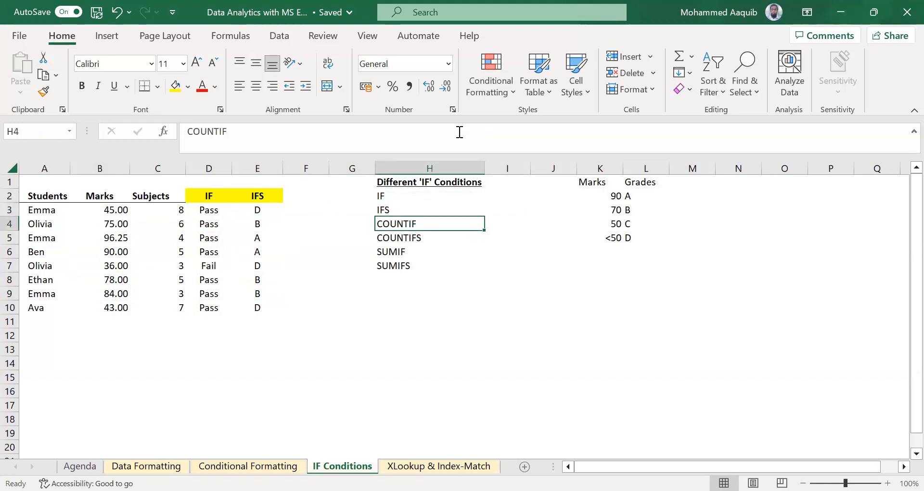
key("Right")
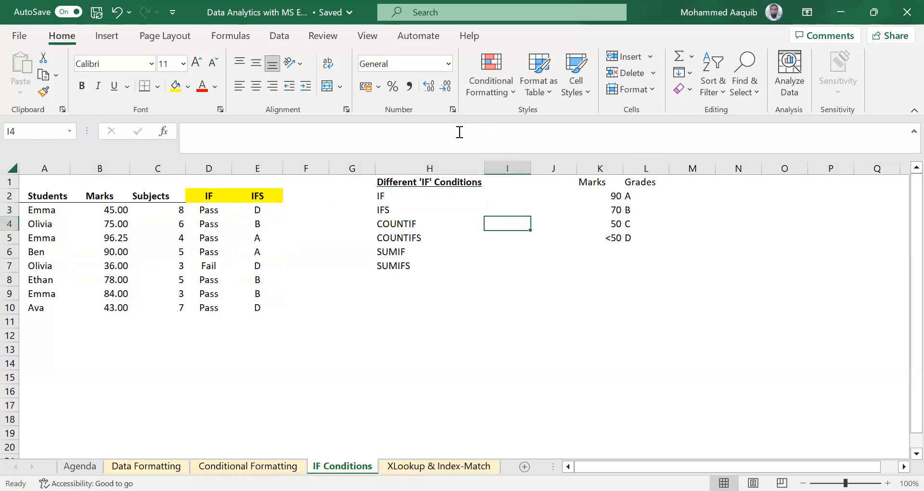
key("Left")
key("Left")
key("Right")
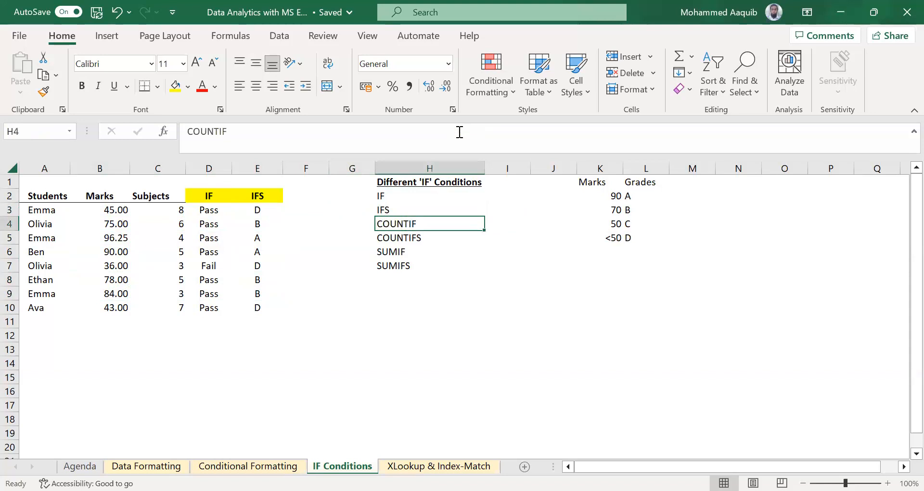
Enter =COUNTIF(B3:B10,">50") in I4 to count the marks above 50
key("Right")
type("=")
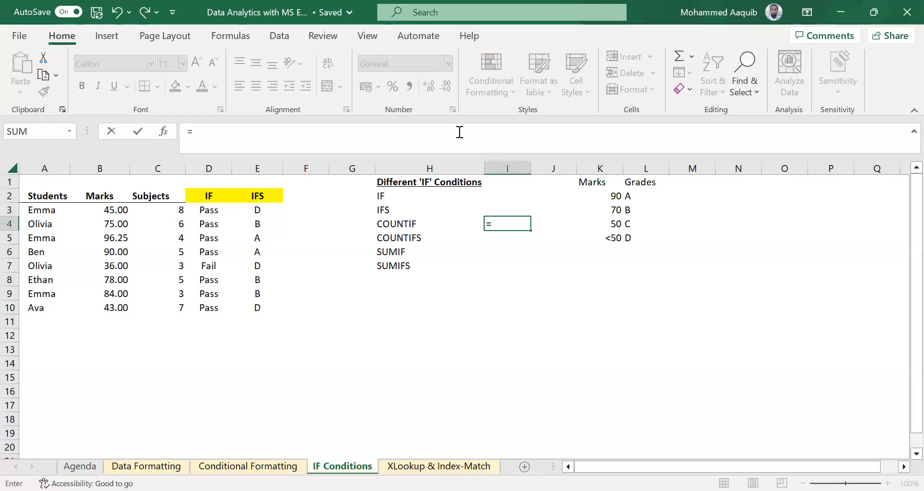
type("coun")
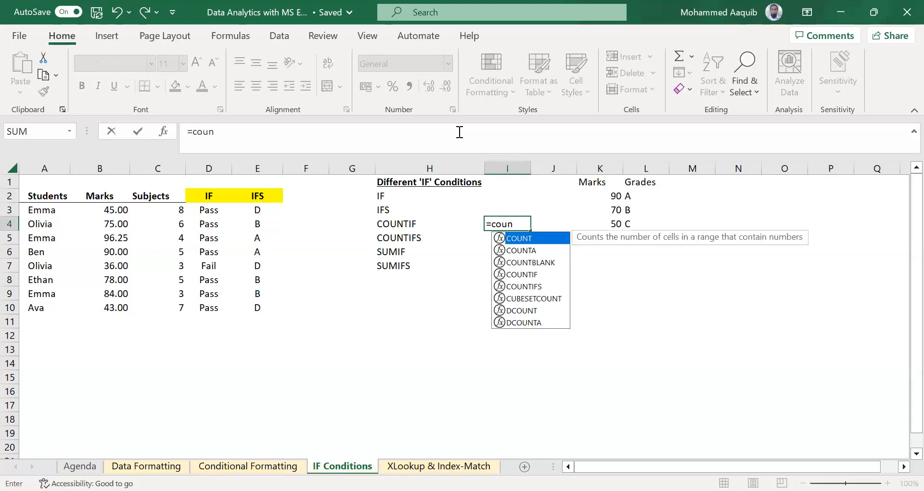
type("tif")
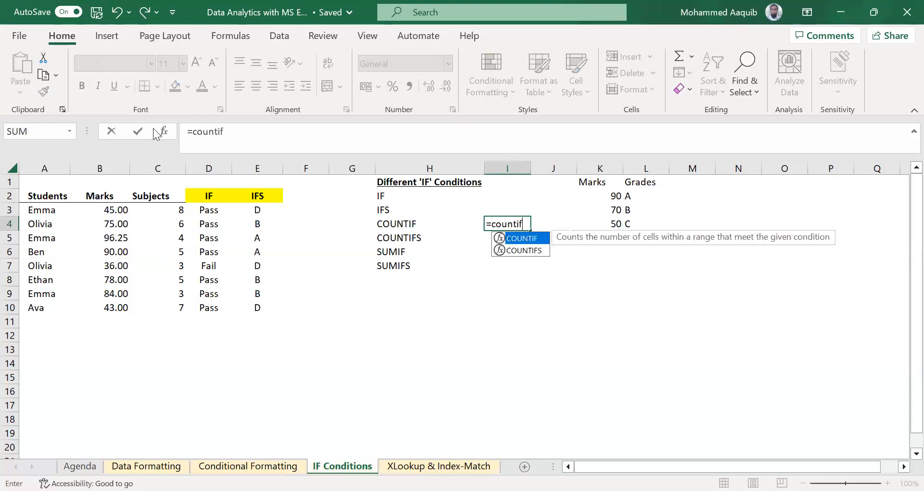
key("Tab")
left_click_drag(106, 210, 107, 308)
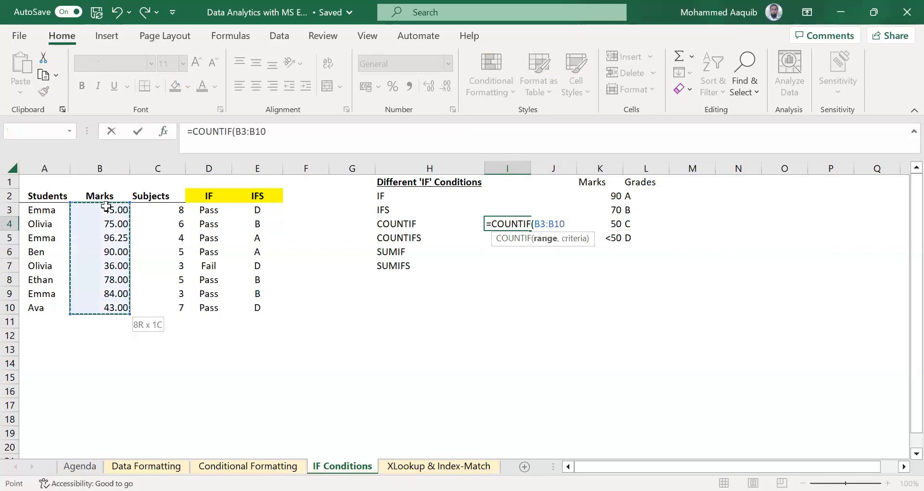
type(",\">50")
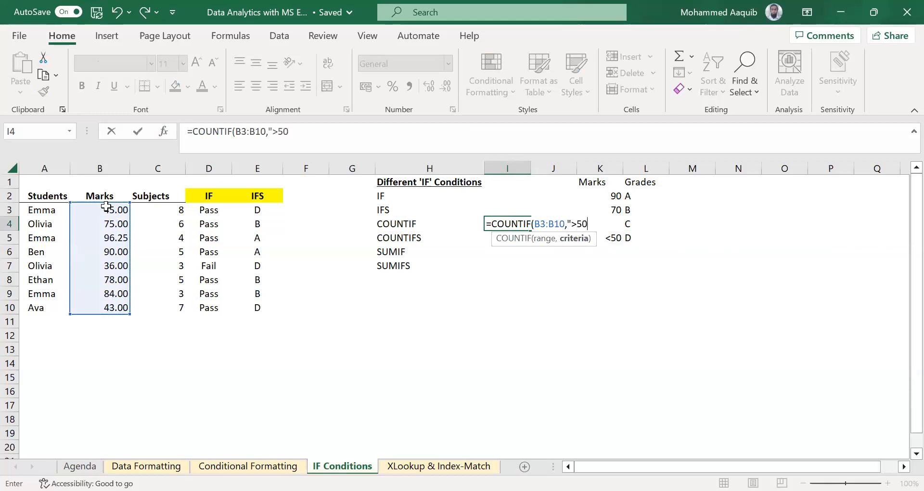
type("\")")
key("Return")
key("Up")
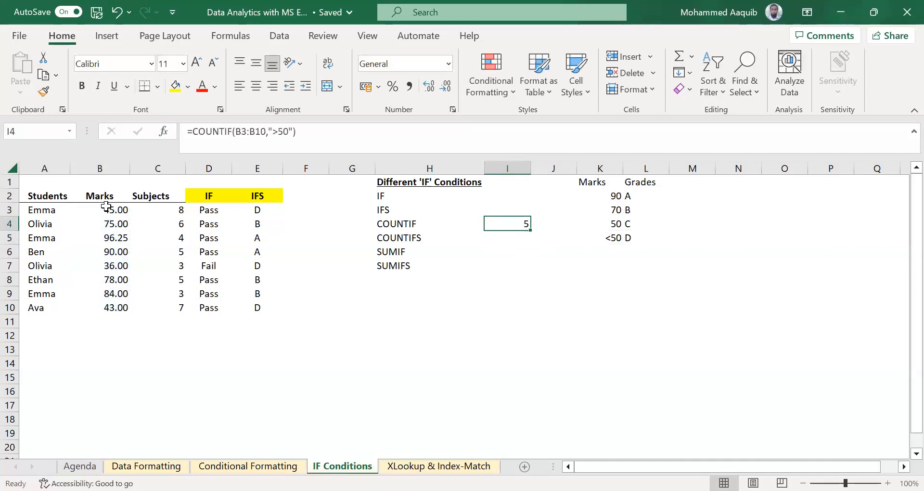
Highlight the marks above 50 in B4:B6, B8 and B9 and compare them with the COUNTIF result in I4
key("Left")
key("Left")
key("Left")
key("Left")
key("Left")
key("Left")
key("Left")
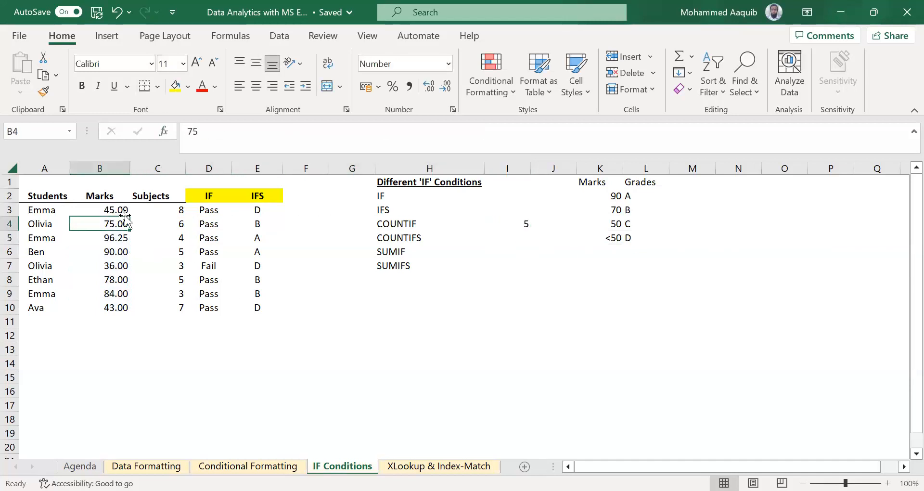
key("shift+Down")
key("shift+Down")
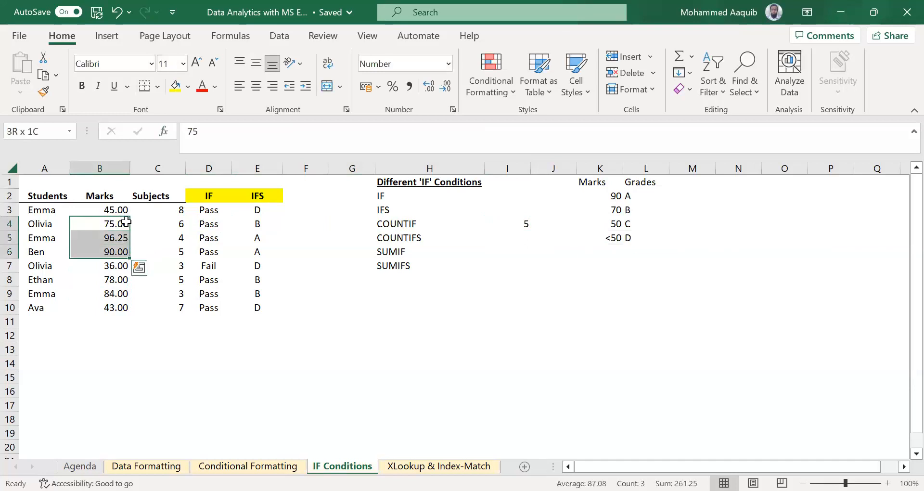
left_click(120, 281, "ctrl")
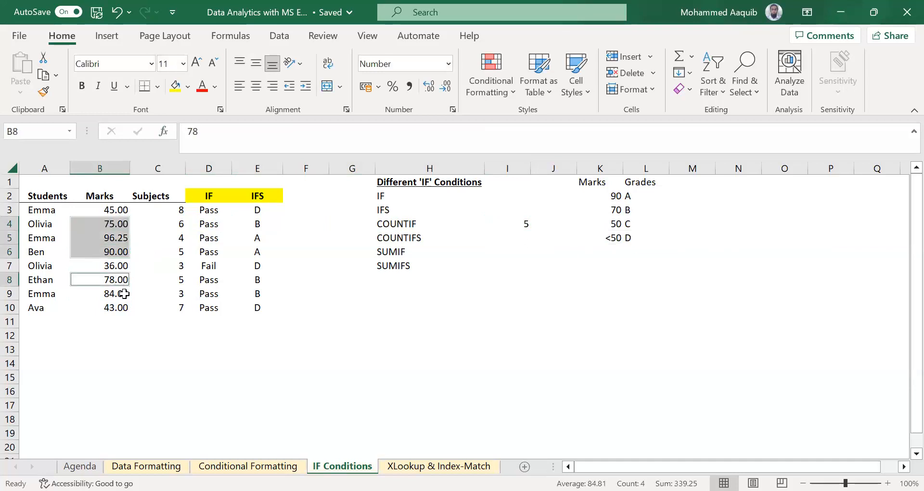
left_click(124, 292, "ctrl")
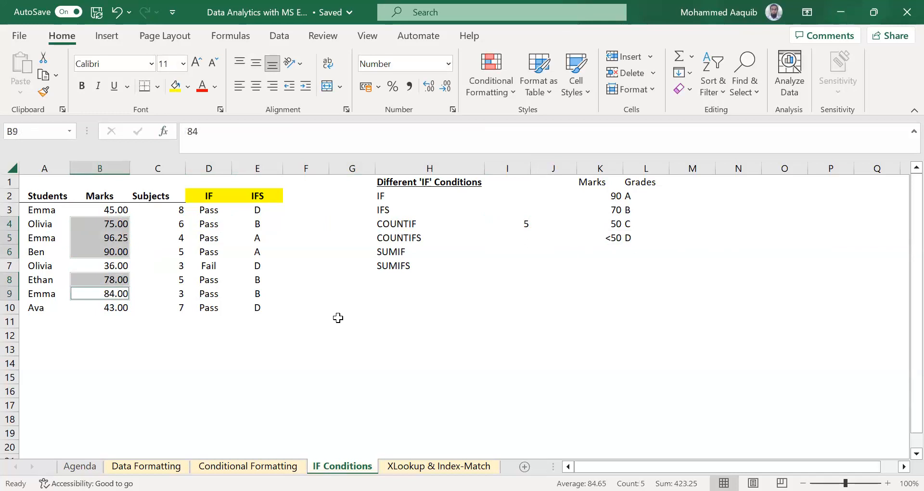
left_click(521, 212)
key("Down")
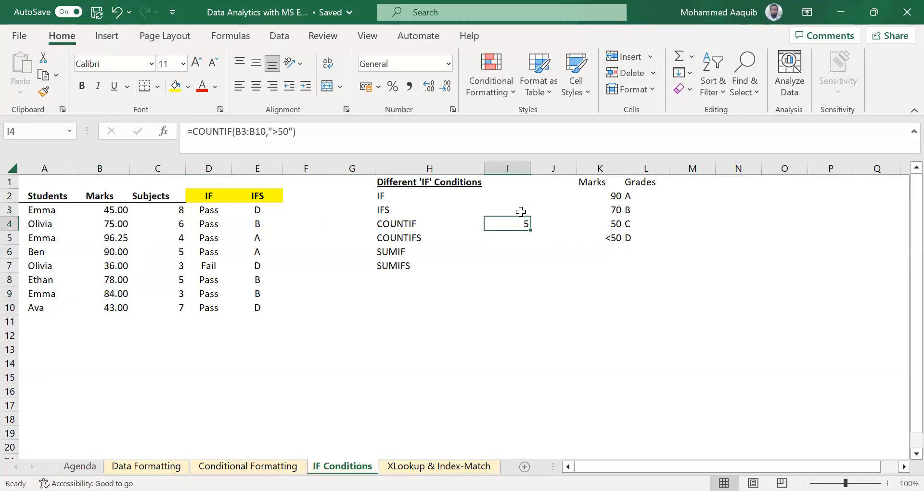
Start a COUNTIFS formula in I5 with the marks range B3:B10 and the criterion ">50"
key("Down")
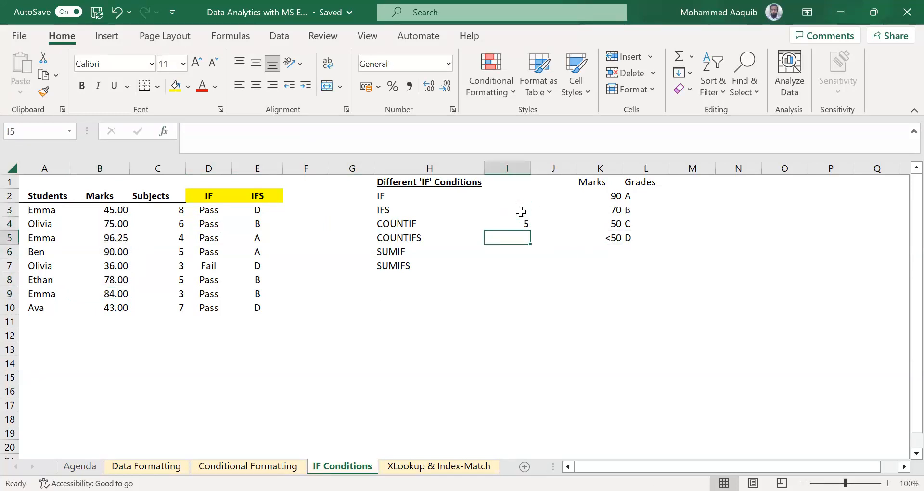
key("Up")
key("Left")
key("Down")
key("Right")
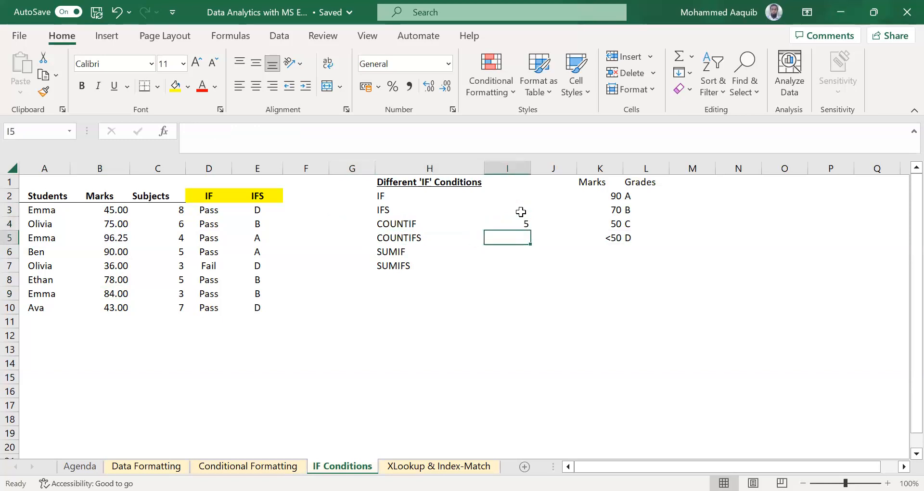
type("=")
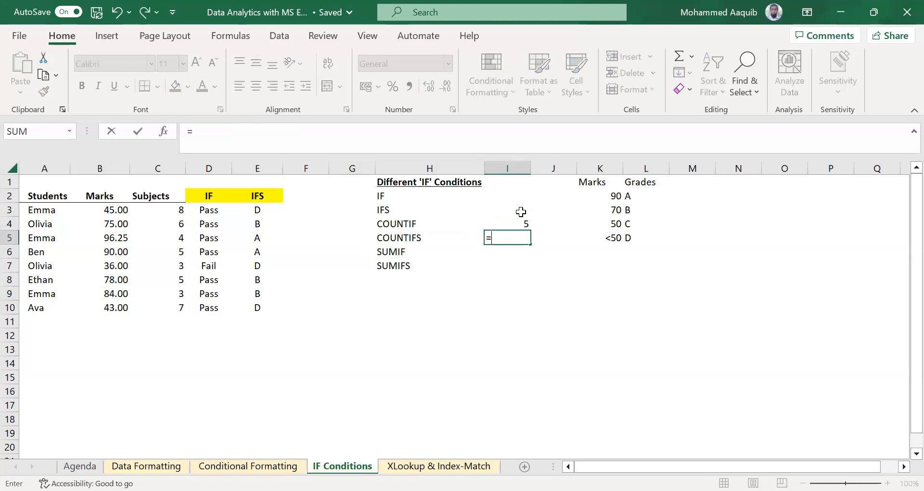
type("coun")
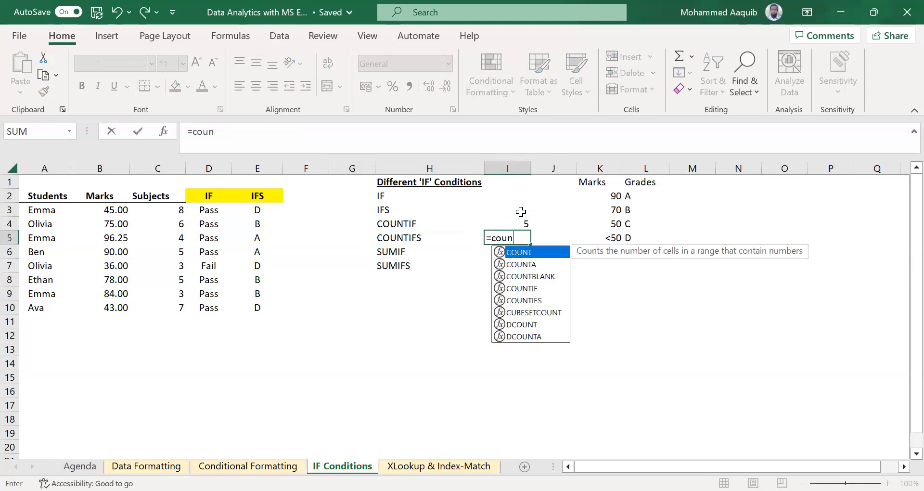
key("Tab")
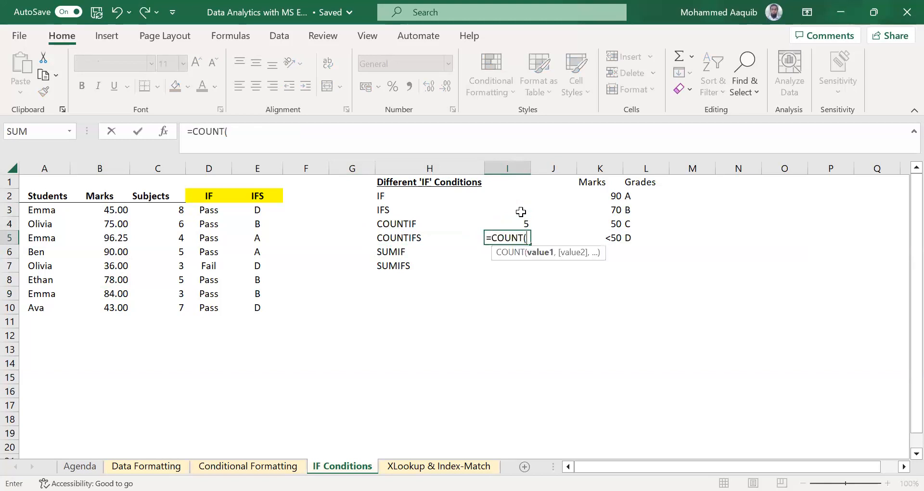
key("BackSpace")
type("if")
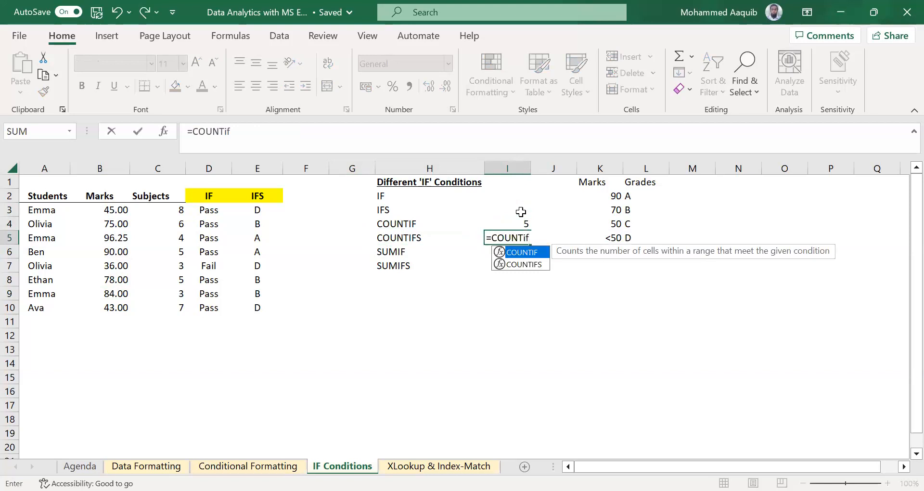
type("s")
key("Tab")
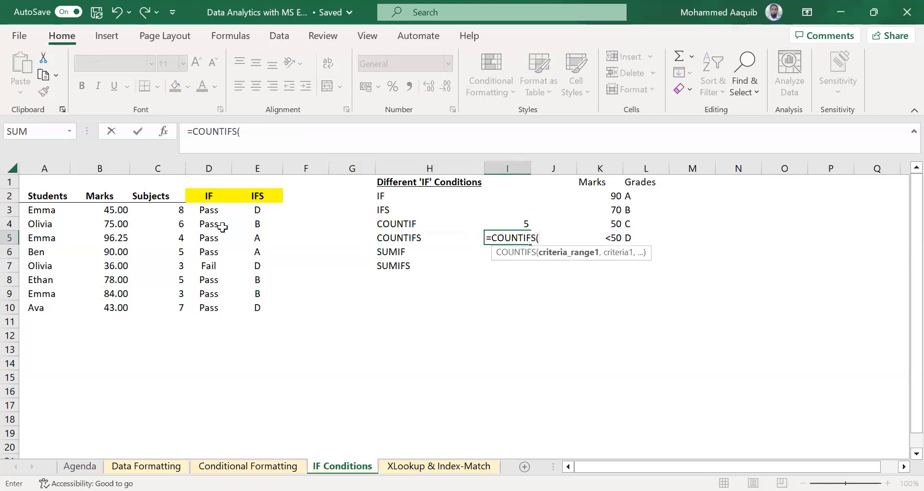
left_click(115, 210)
key("ctrl+shift+Down")
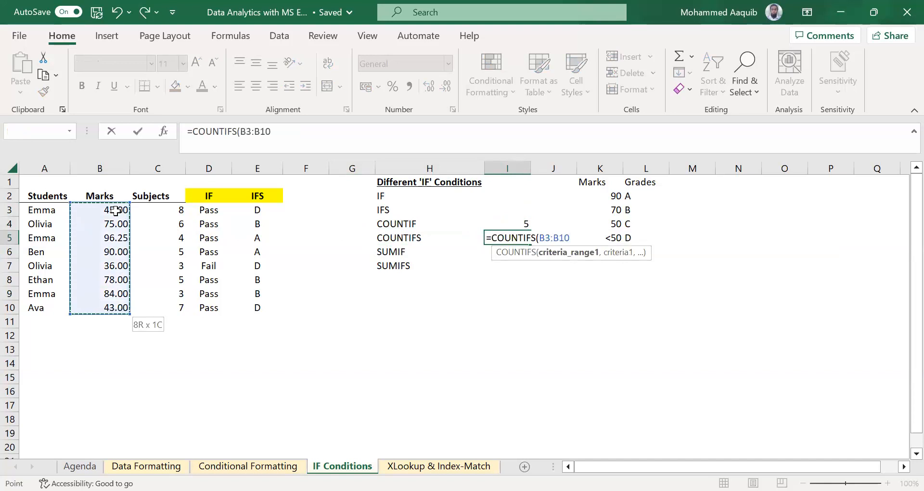
type(",\">50\"")
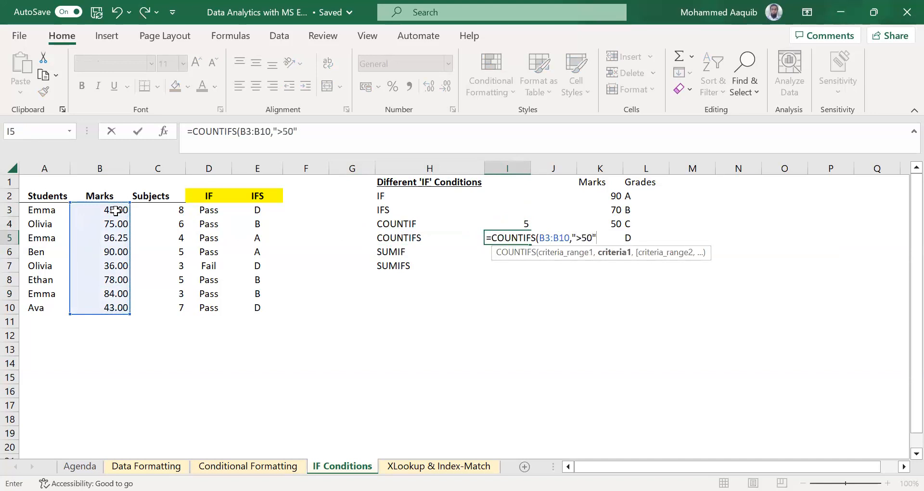
Add the subjects range C3:C10 with the criterion ">5" to I5's COUNTIFS formula and commit it
type(",")
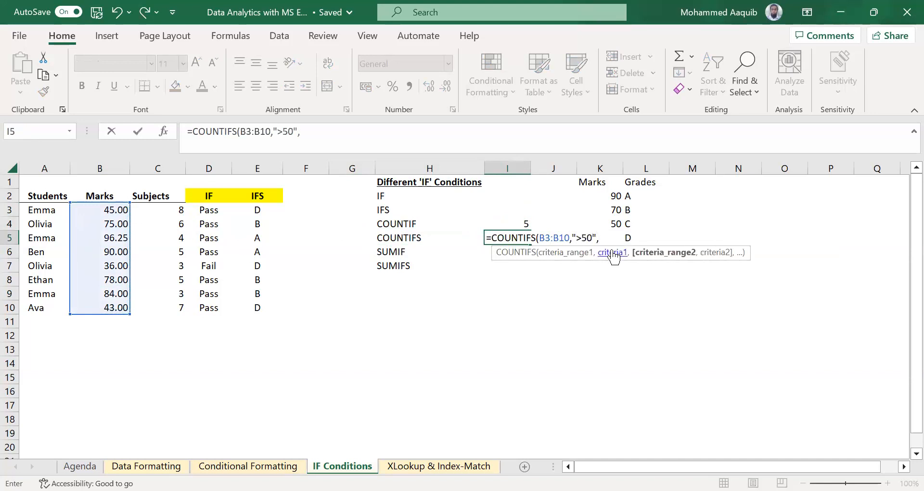
left_click(701, 262)
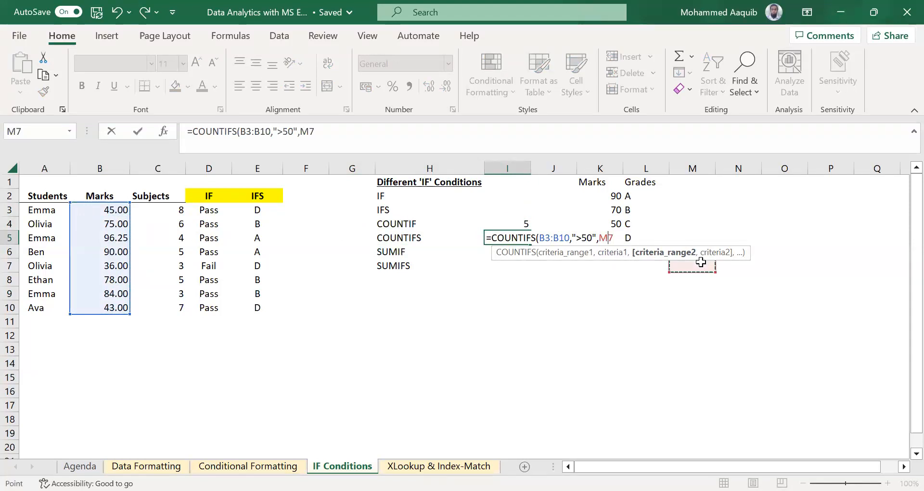
key("BackSpace")
key("BackSpace")
left_click(160, 210)
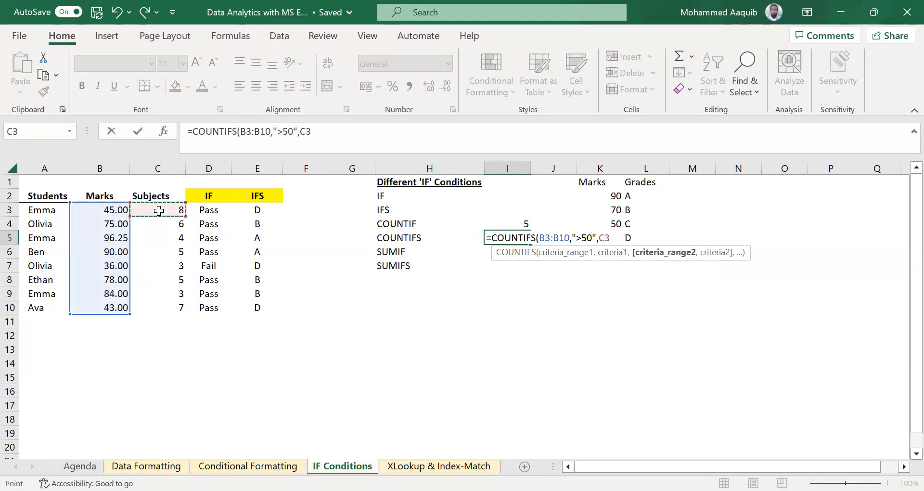
key("ctrl+shift+Down")
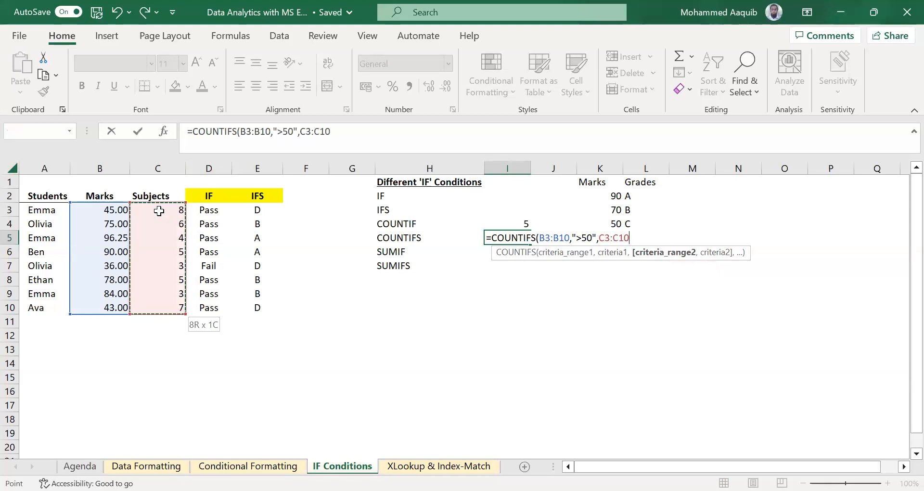
type(",")
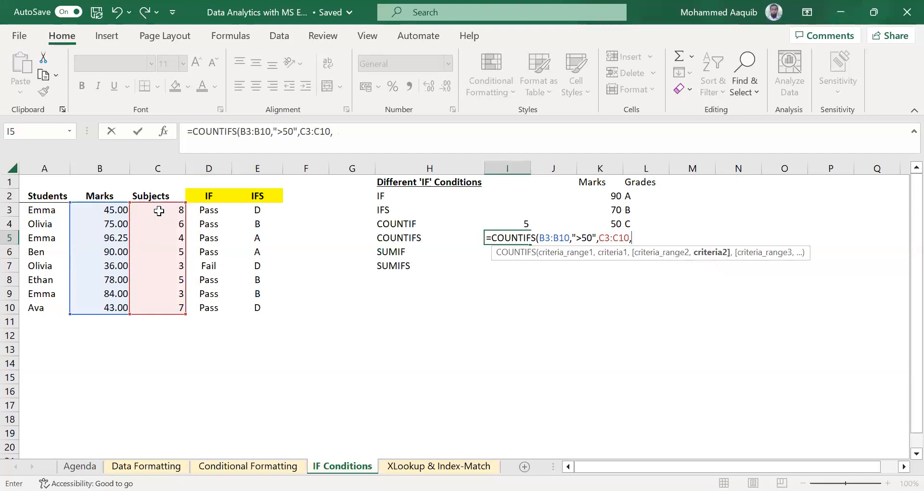
type("\">5\")")
key("Return")
key("Up")
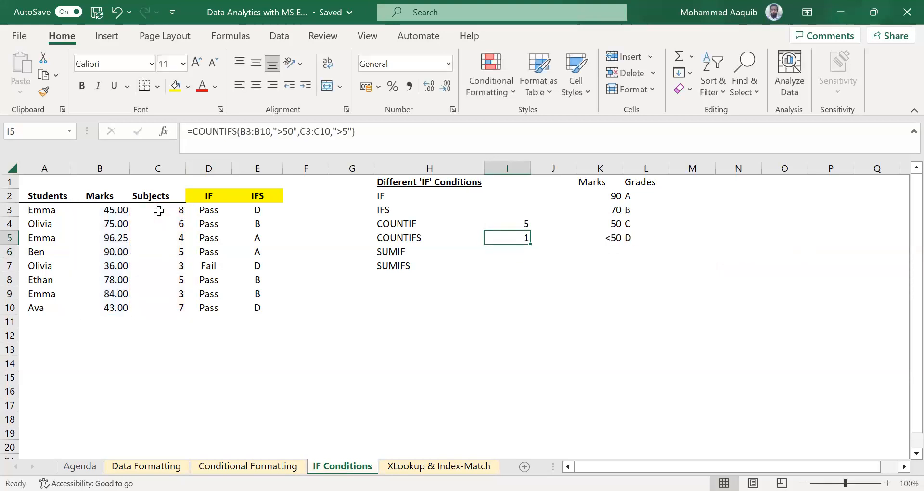
Highlight the marks above 50 together with the subject count in C4 to check the COUNTIFS result
key("Left")
key("Left")
key("Left")
key("Left")
key("Left")
key("Left")
key("Left")
key("Up")
key("shift+Down")
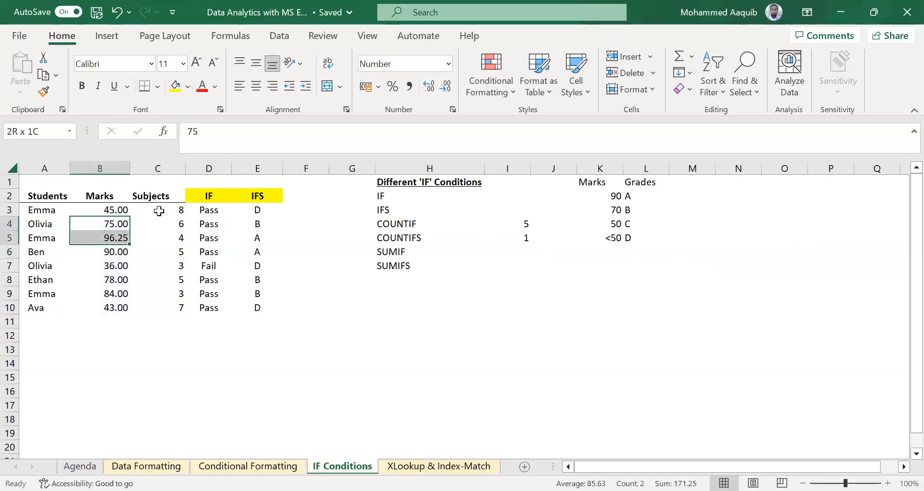
key("shift+Down")
left_click(116, 280, "ctrl")
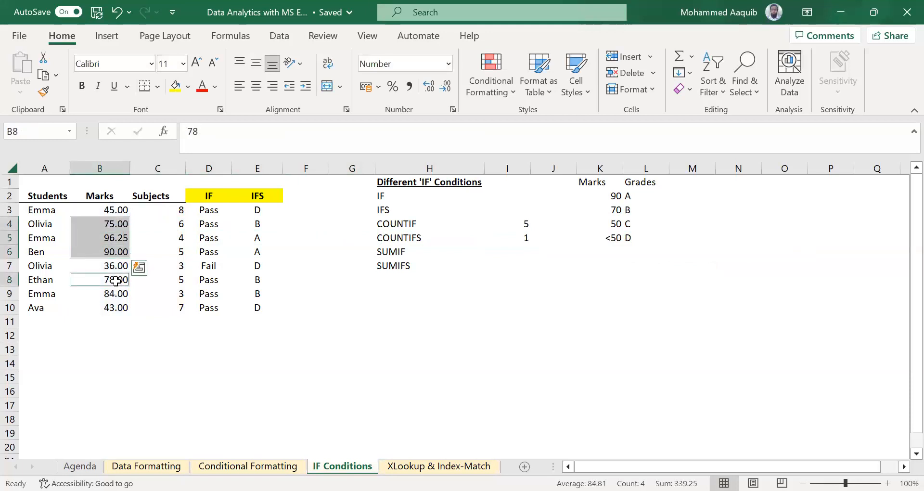
left_click(121, 294, "ctrl")
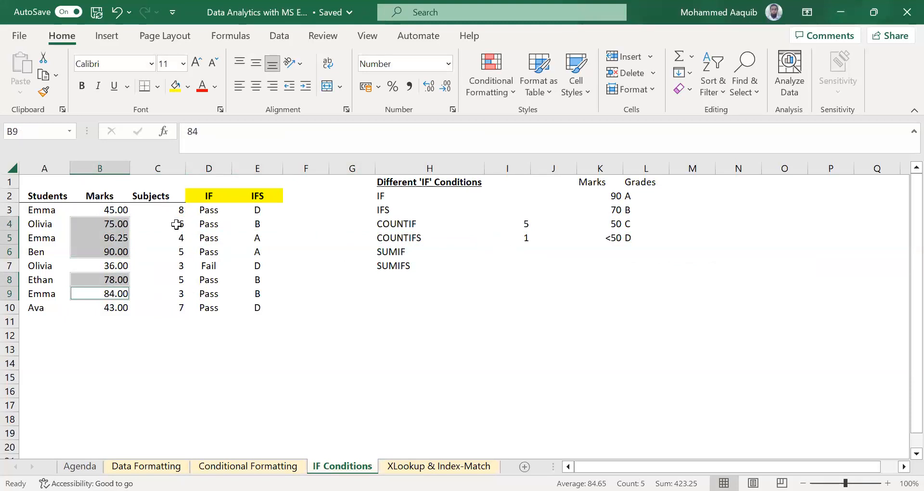
left_click(177, 224, "ctrl")
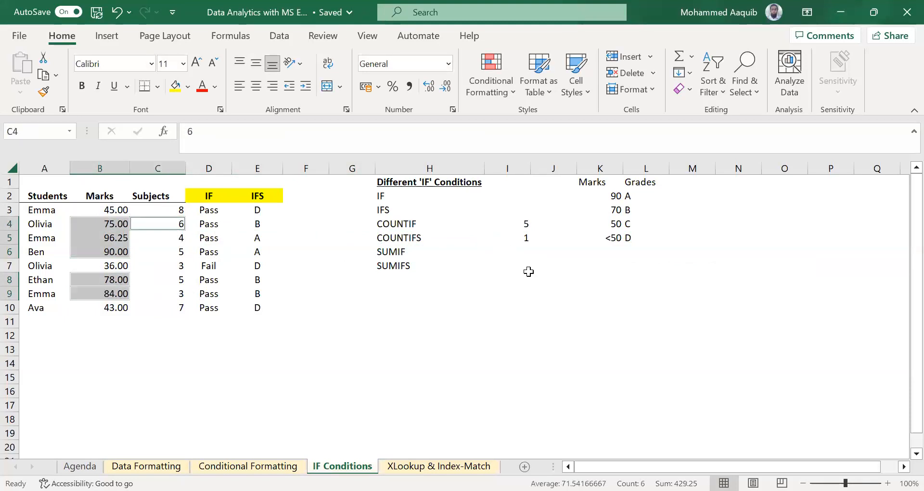
Change the subjects criterion in I5's COUNTIFS formula to ">=5" and commit it
left_click(526, 238)
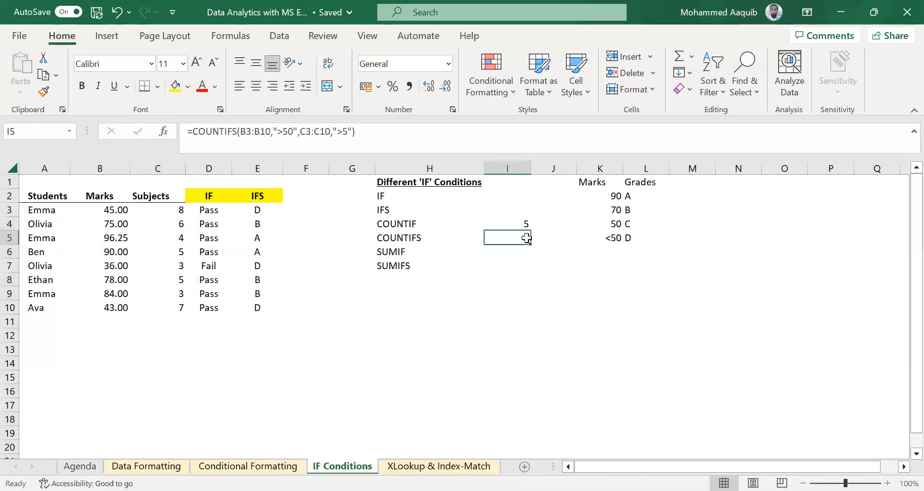
left_click(340, 136)
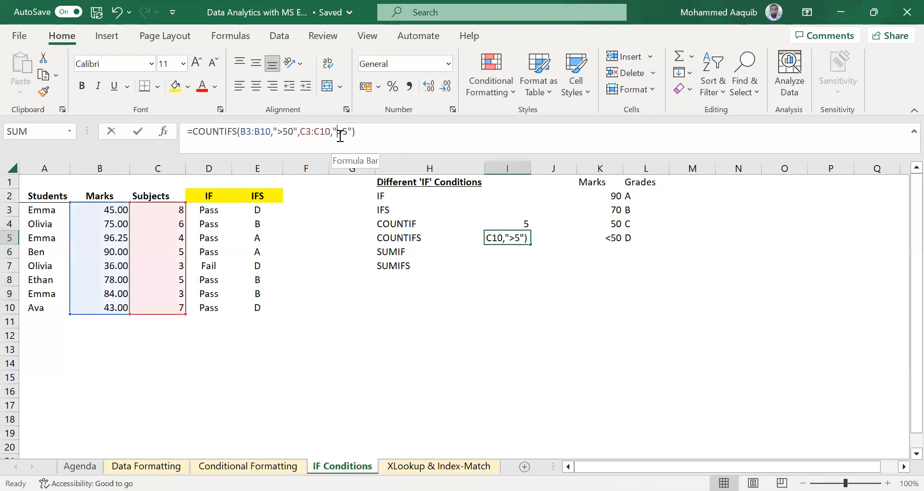
type("=")
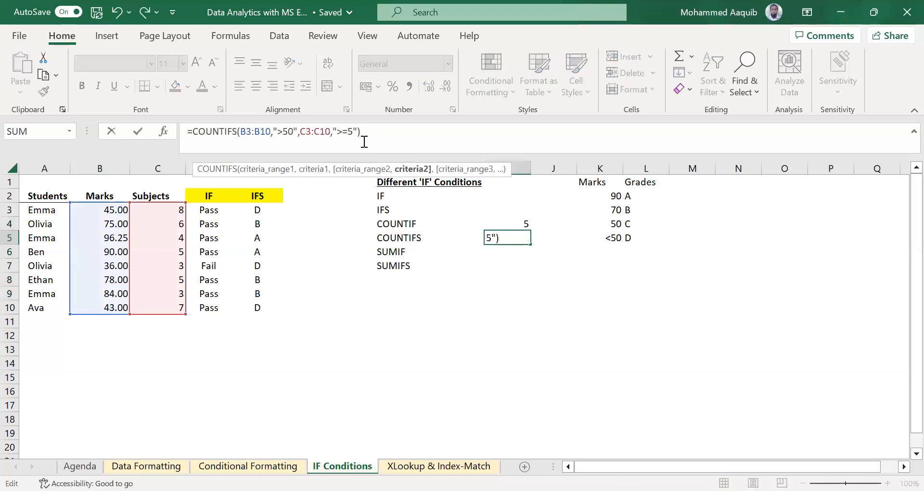
key("Return")
key("Up")
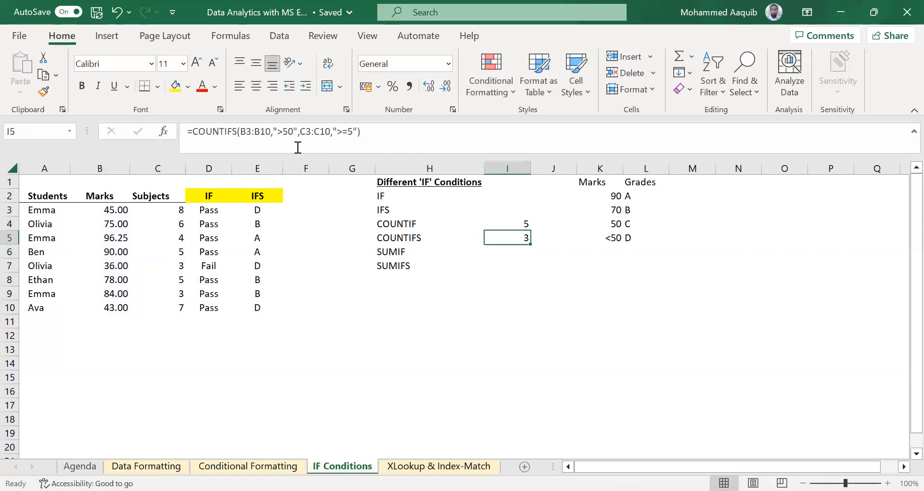
Fill the marks above 50 in B4:B6, B8 and B9 with yellow
left_click(123, 223)
left_click_drag(122, 223, 121, 251)
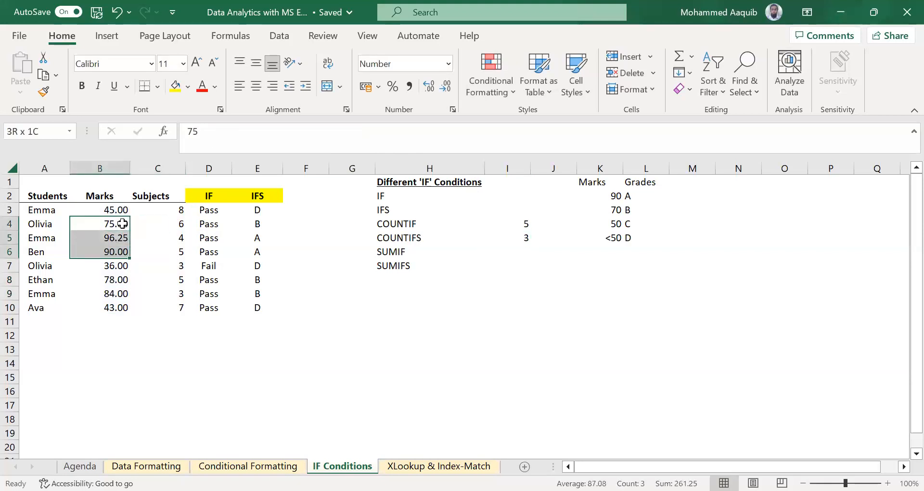
left_click(122, 280, "ctrl")
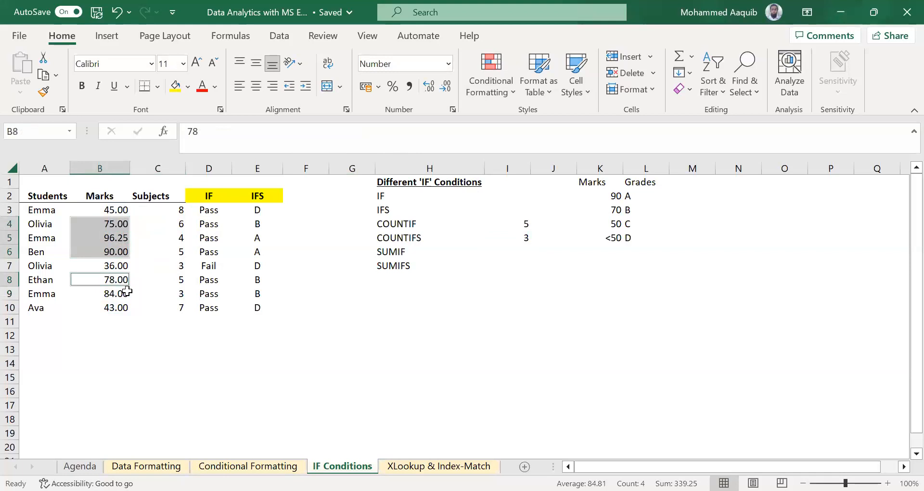
left_click(124, 293, "ctrl")
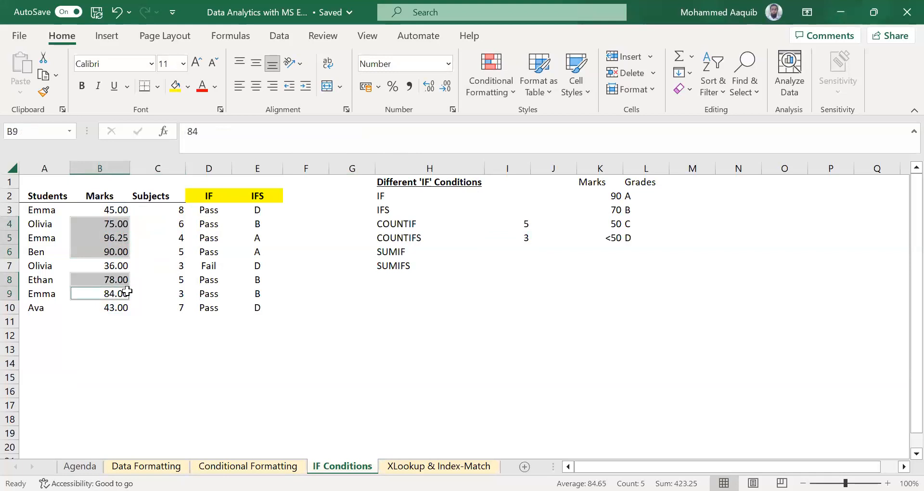
left_click(176, 86)
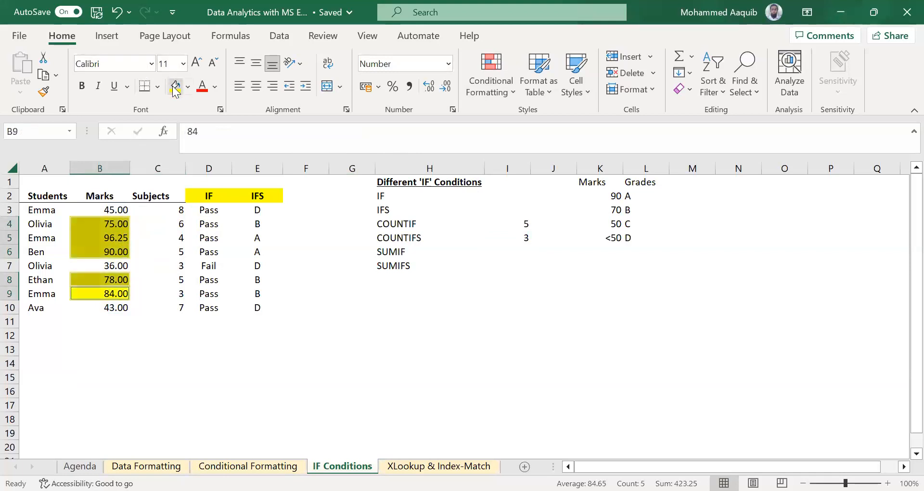
Fill the matching subject counts of 5 or more in C4, C6 and C8 with yellow
left_click(174, 282)
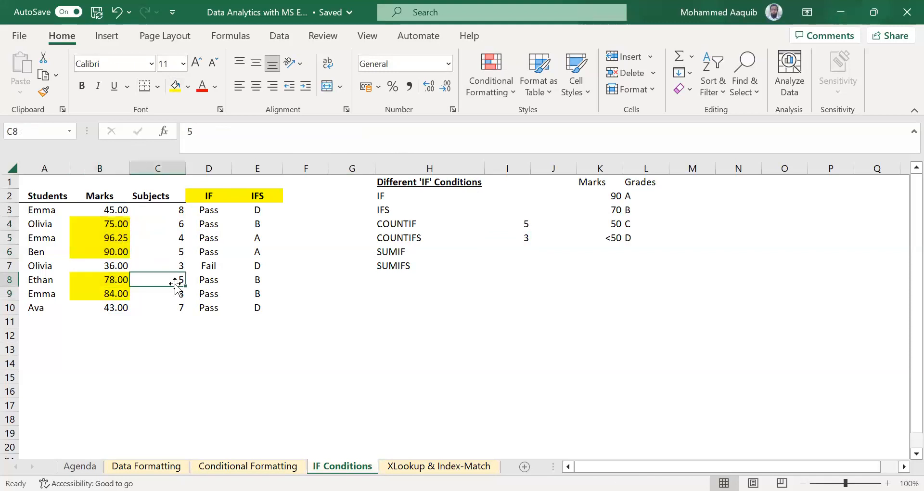
left_click(169, 250, "ctrl")
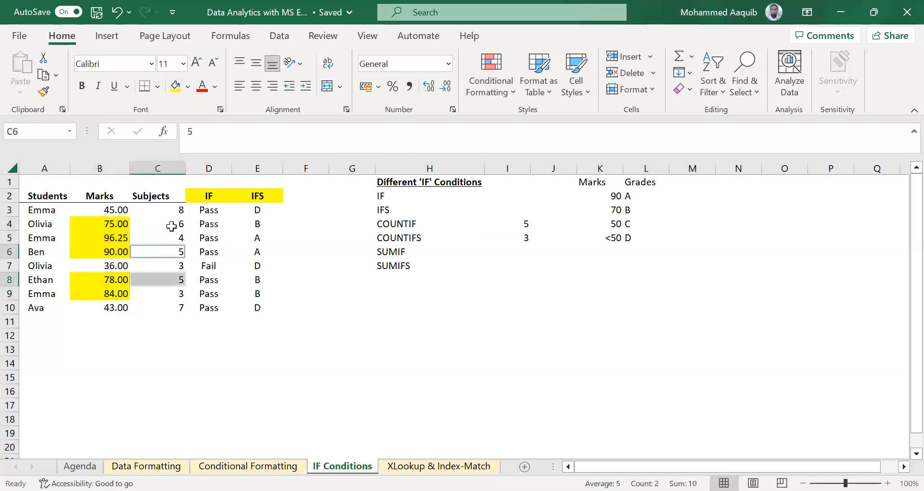
left_click(171, 225, "ctrl")
left_click(175, 87)
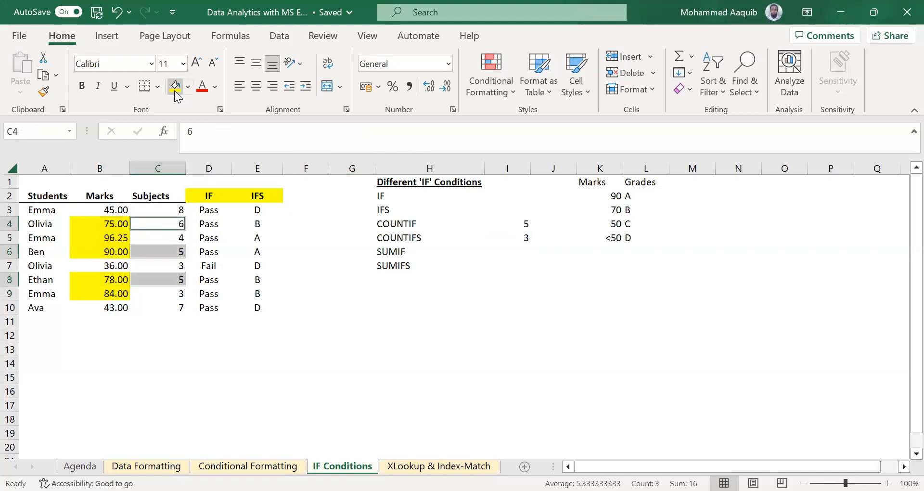
Start a SUMIF formula in I6, beside the SUMIF label
key("Return")
key("Down")
key("Down")
key("Right")
key("Right")
key("Right")
key("Right")
key("Right")
key("Right")
key("Right")
key("Right")
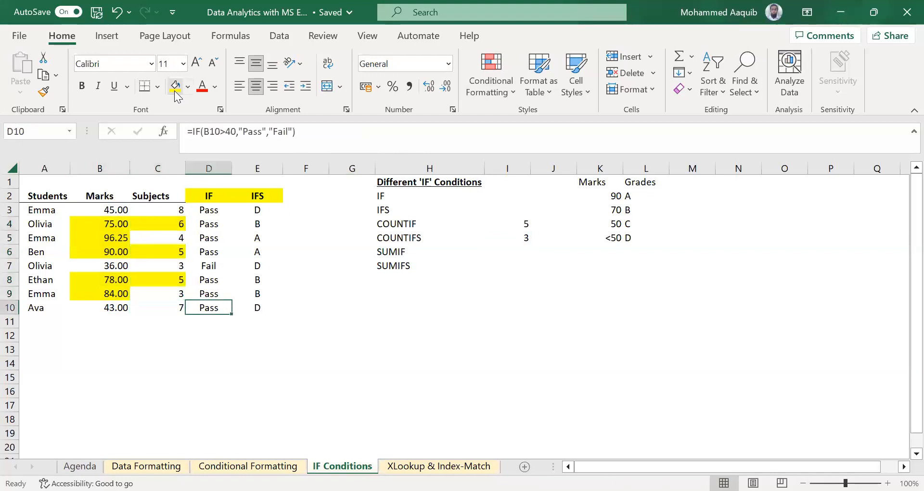
key("Left")
key("Left")
key("Up")
key("Up")
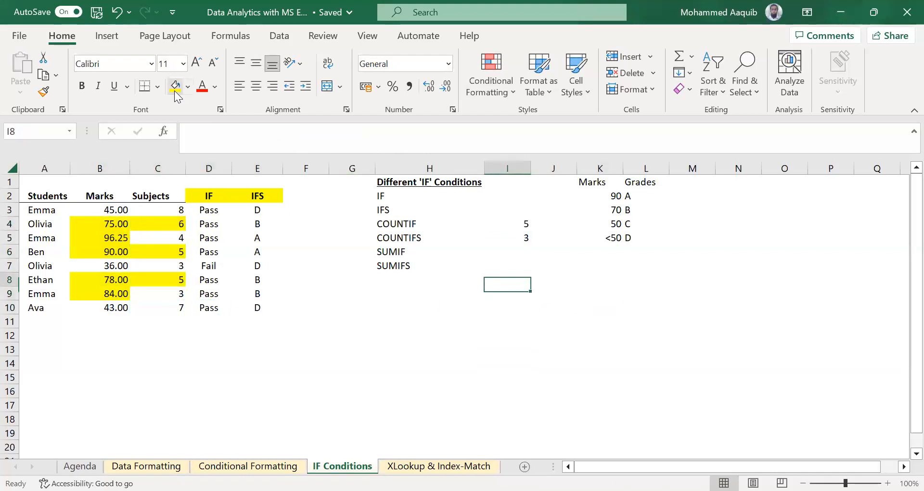
key("Up")
key("Up")
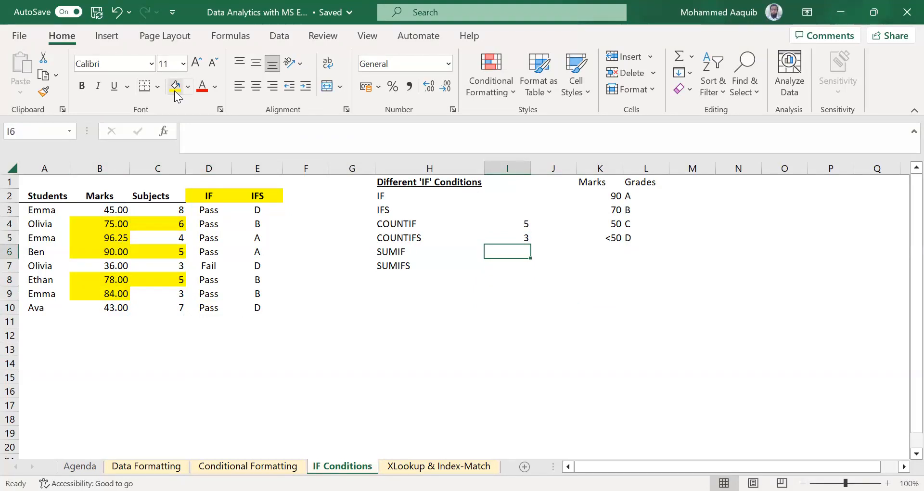
type("=")
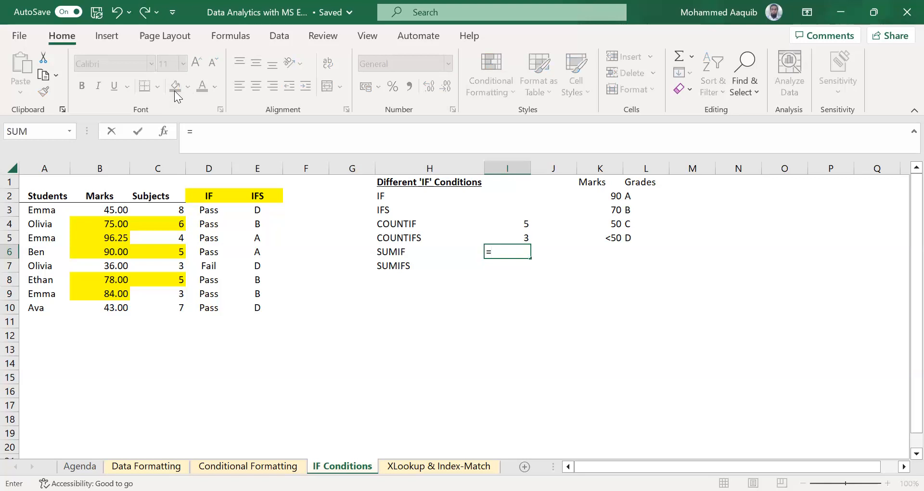
type("sum")
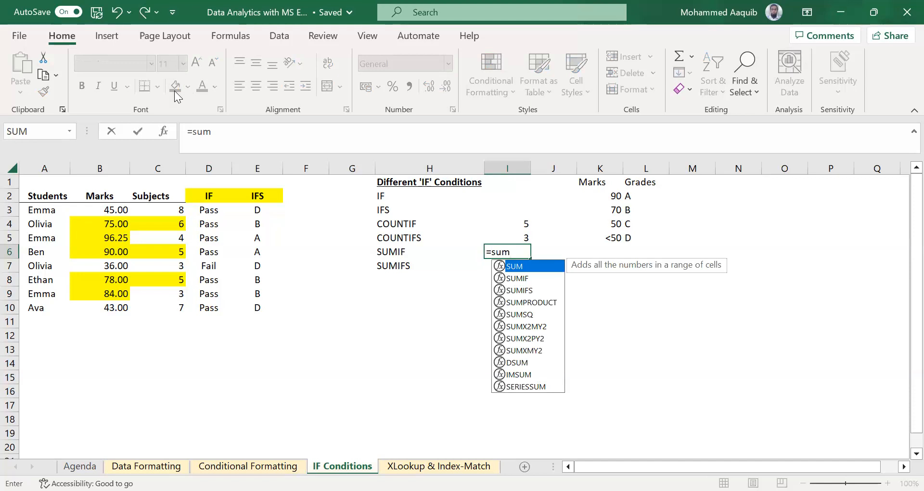
key("Tab")
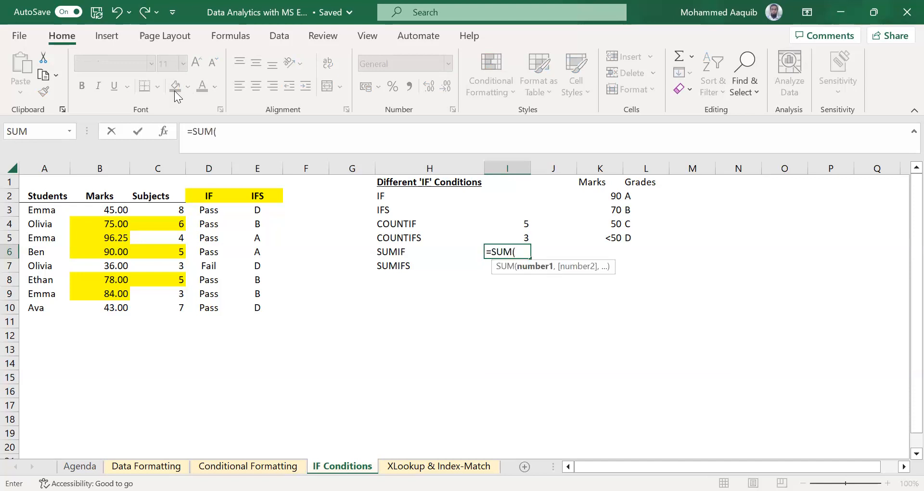
key("BackSpace")
type("IF(")
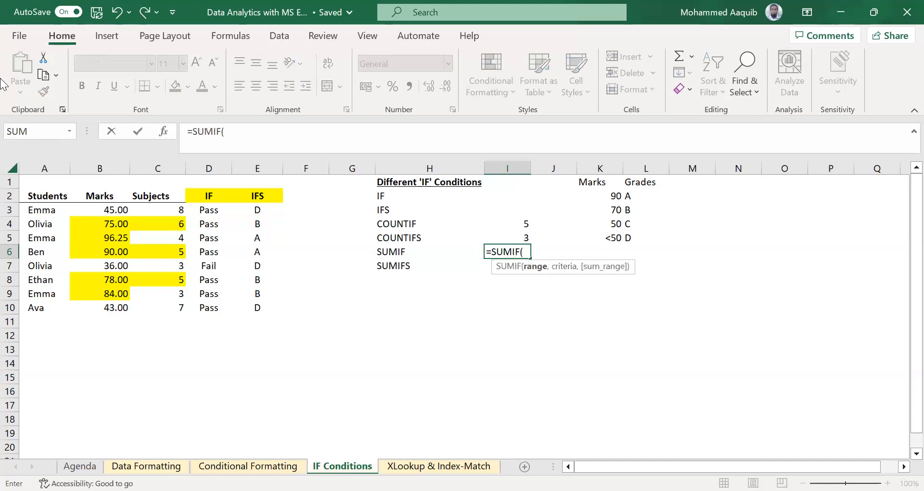
Complete I6's SUMIF formula with the range B3:B10, the criterion ">50" and the sum range B3:B10
left_click(115, 215)
key("ctrl+shift+Down")
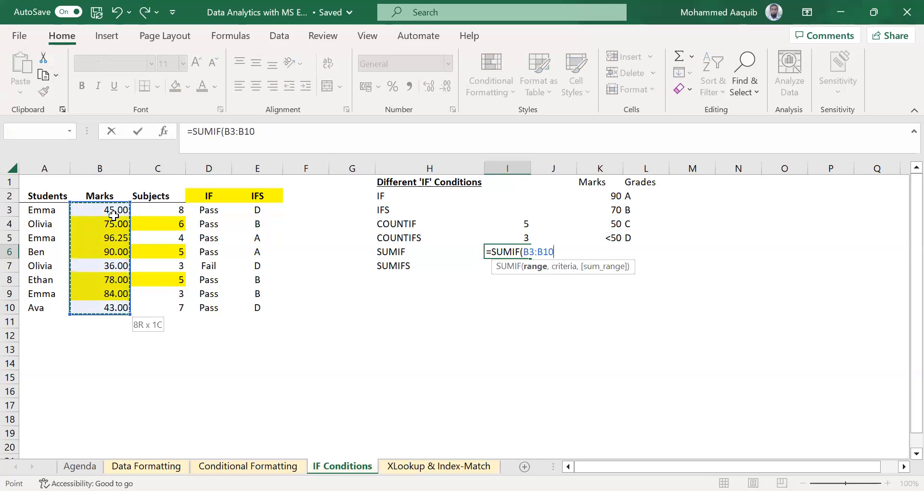
type(",")
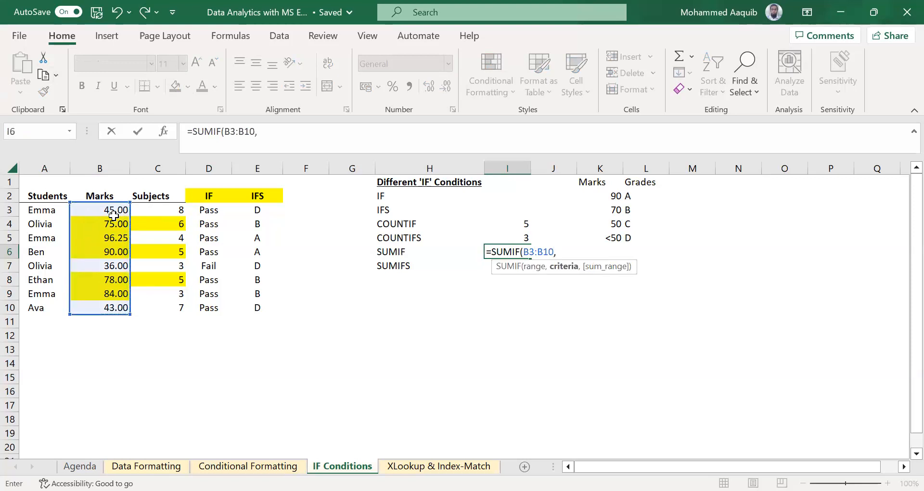
type("\">50\",")
left_click(116, 213)
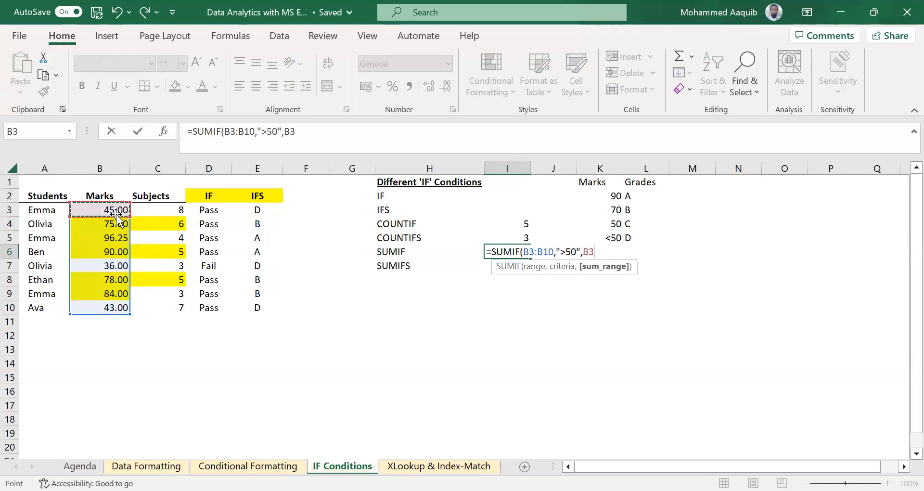
key("ctrl+shift+Down")
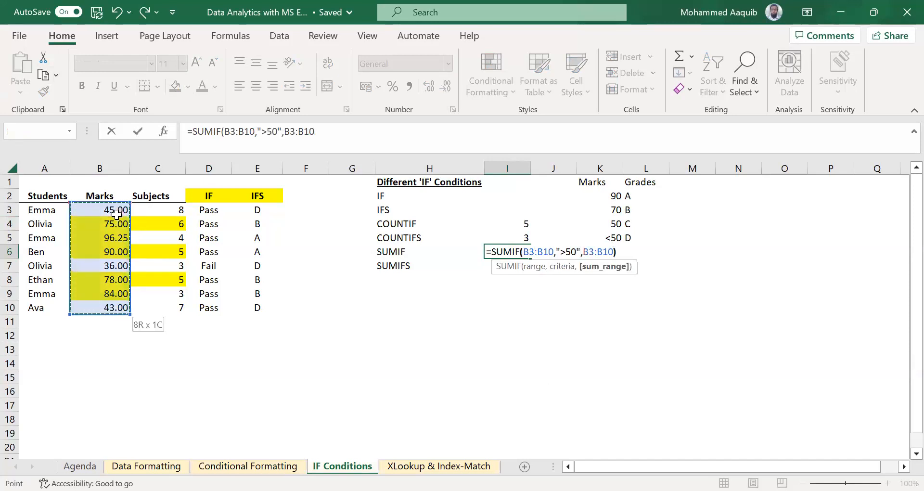
key("Return")
key("Up")
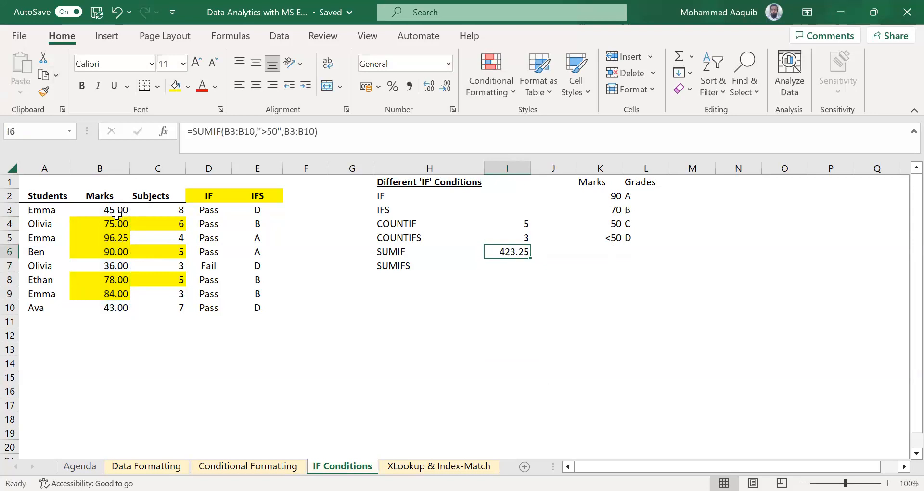
Select the marks above 50 in B4:B6, B8 and B9 and compare their sum with the SUMIF result in I6
key("Left")
key("Left")
key("Left")
key("Left")
key("Left")
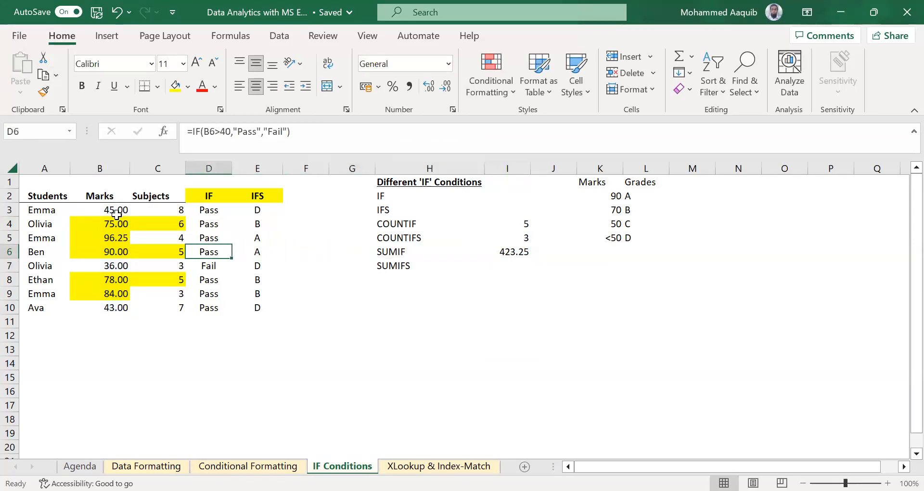
left_click_drag(102, 219, 113, 251)
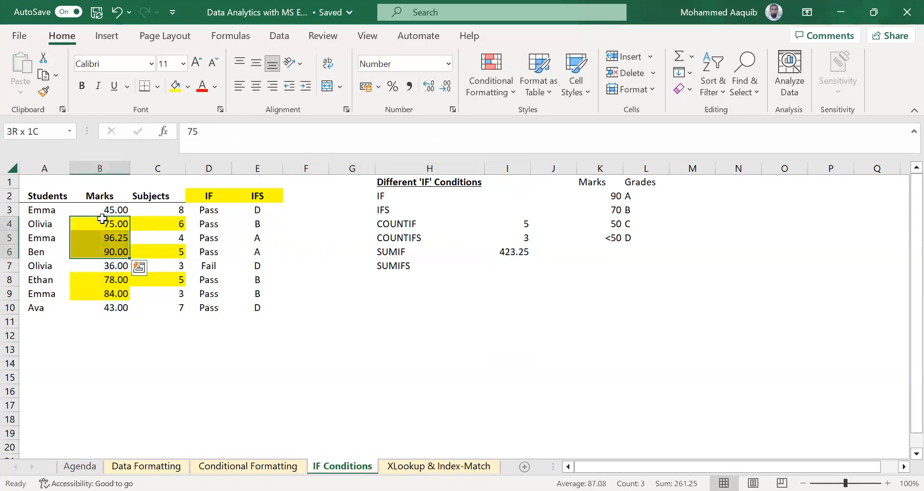
left_click(119, 277, "ctrl")
left_click(118, 292, "ctrl")
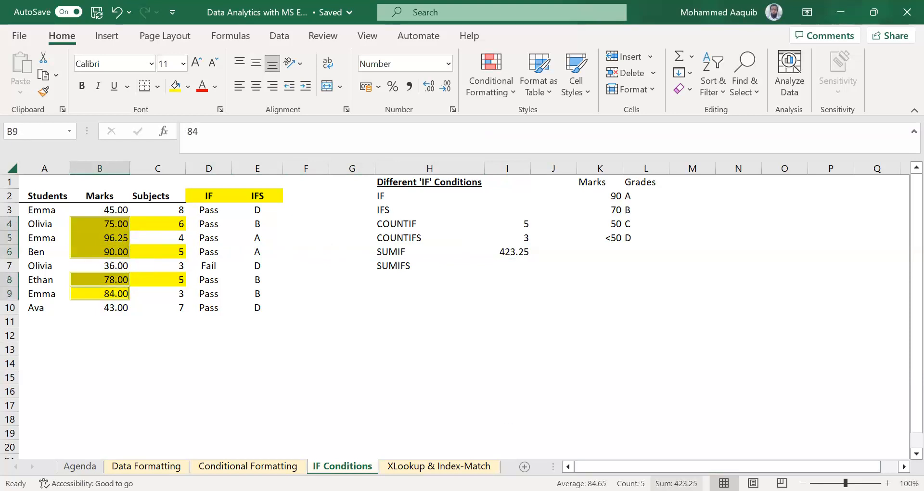
Start a SUMIFS formula in I7 with the marks B3:B10 as the sum range
left_click(518, 268)
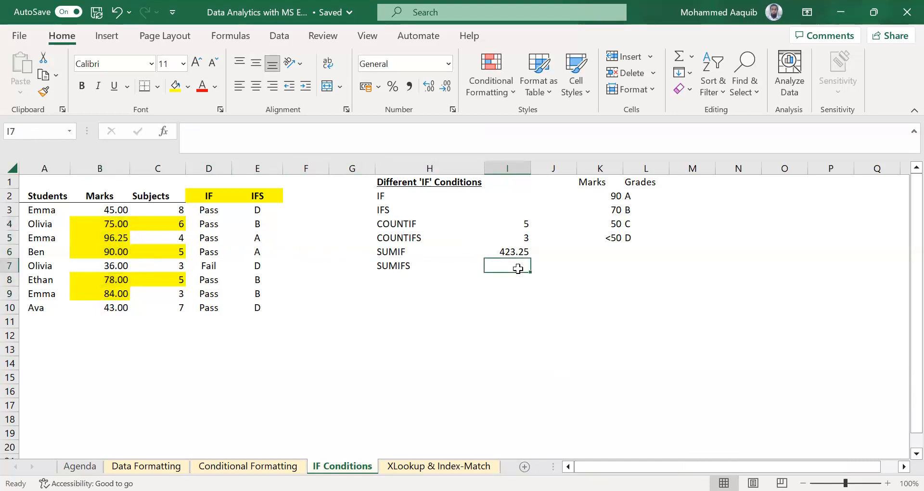
type("=")
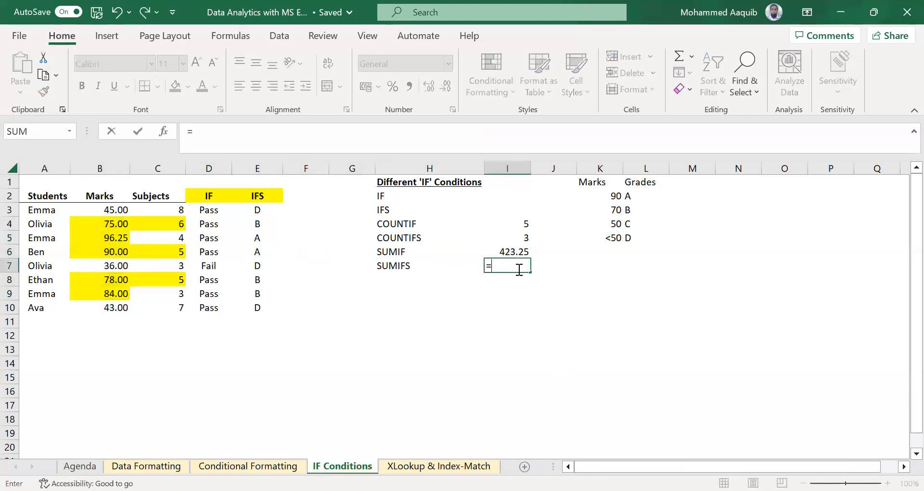
type("sumifs")
key("Tab")
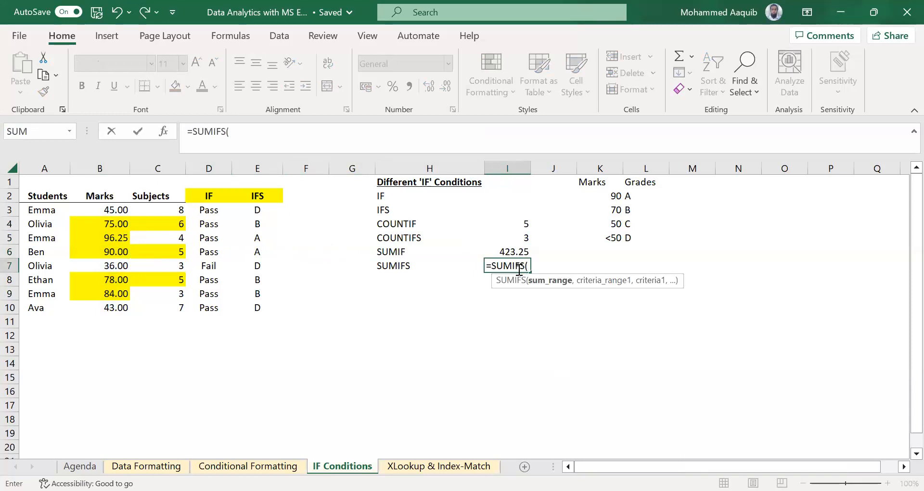
left_click(116, 208)
key("ctrl+shift+Down")
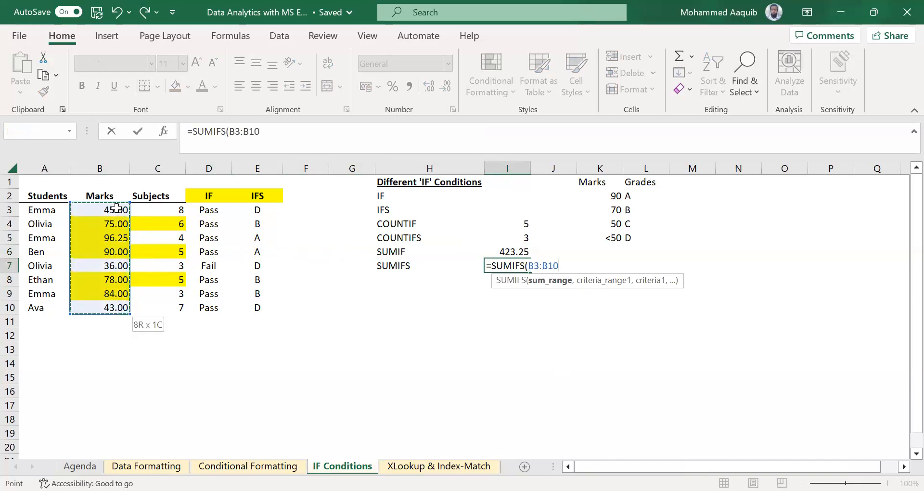
type(",")
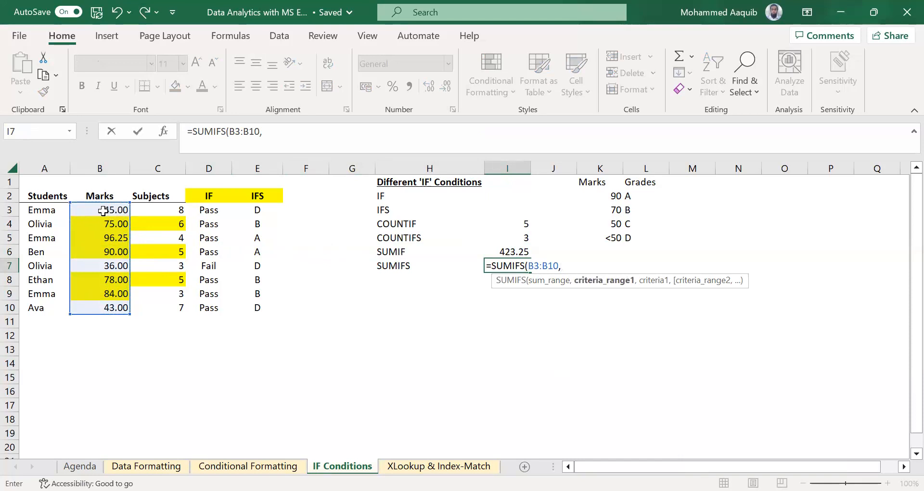
Add the marks B3:B10 as the first criteria range with the criterion ">50" to I7's SUMIFS formula
key("ctrl+shift+Down")
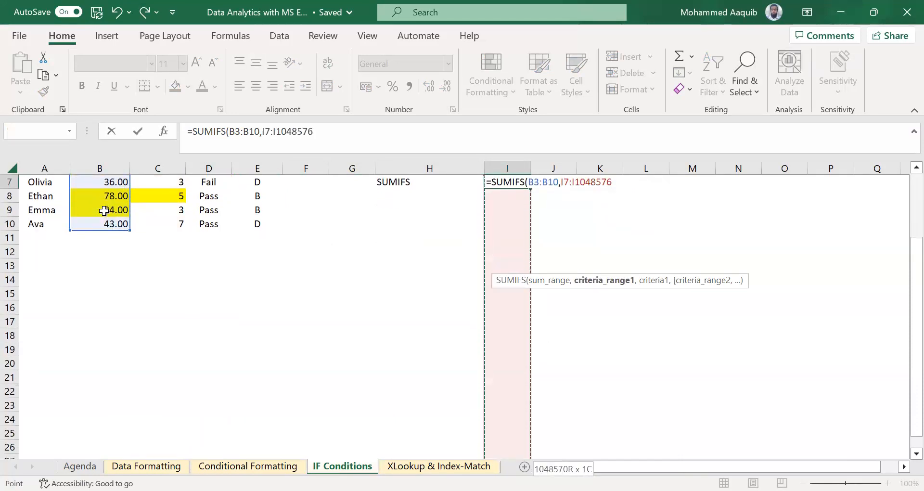
left_click(103, 211)
key("ctrl+Up")
key("Down")
key("ctrl+shift+Down")
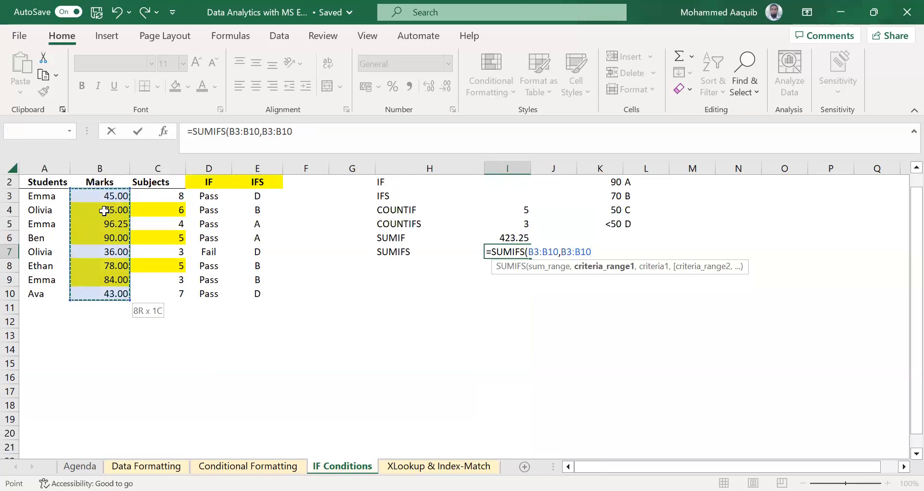
type(",")
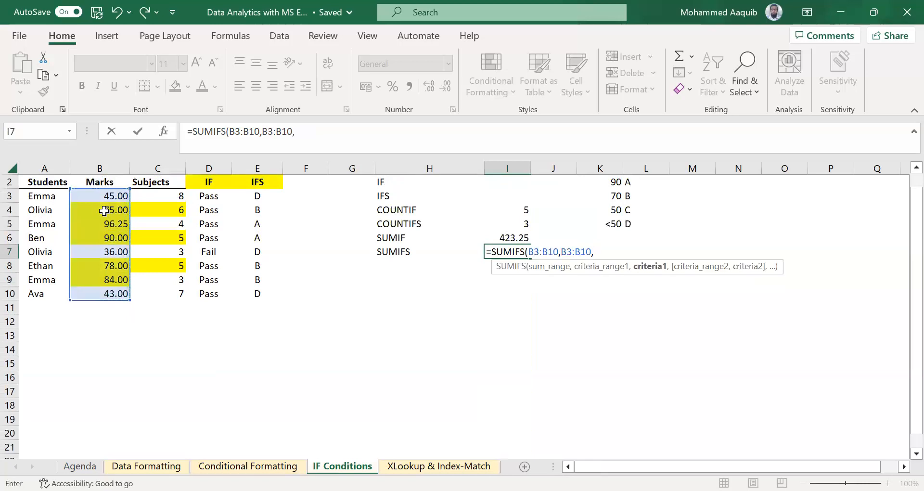
type("\">50\",")
Complete I7's SUMIFS formula with the grades E3:E10 as the second criteria range and the criterion "B"
left_click(178, 194)
key("ctrl+shift+Down")
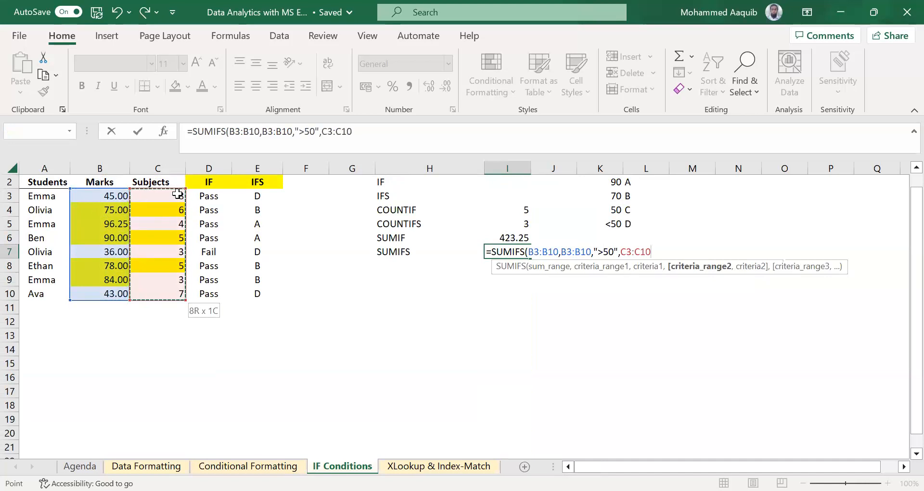
key("Right")
key("Right")
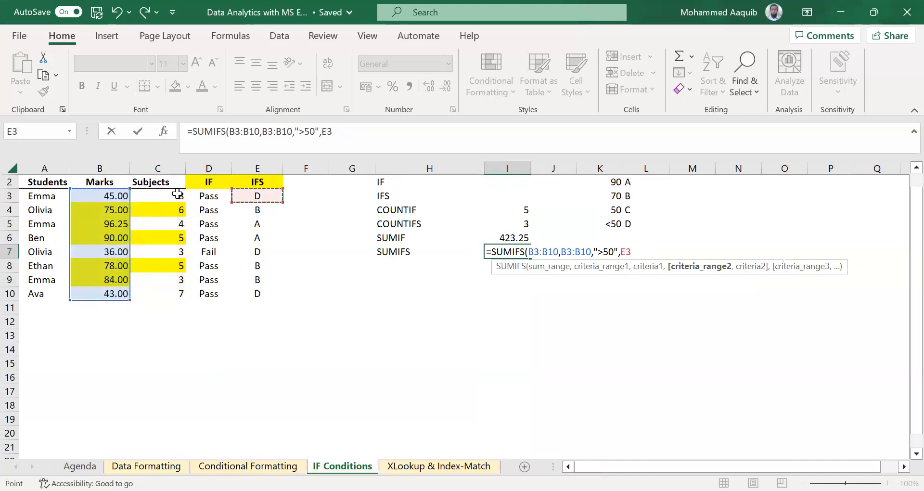
key("ctrl+shift+Down")
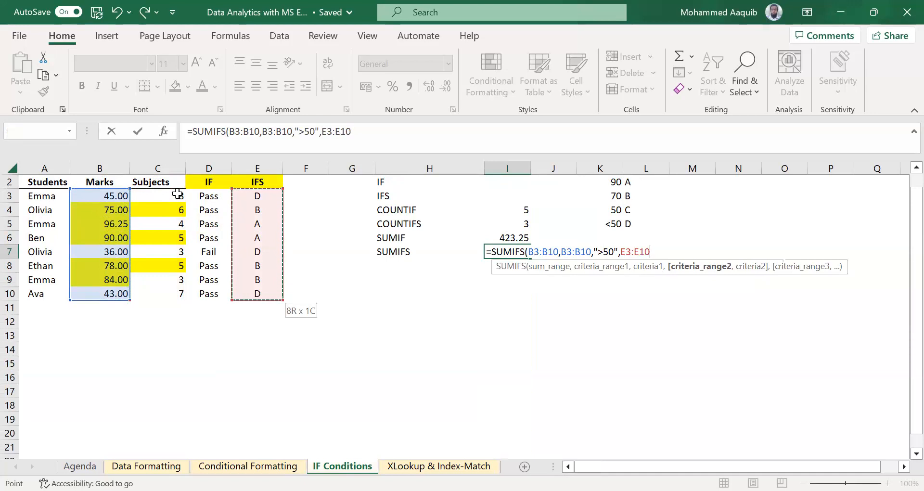
type(",\"")
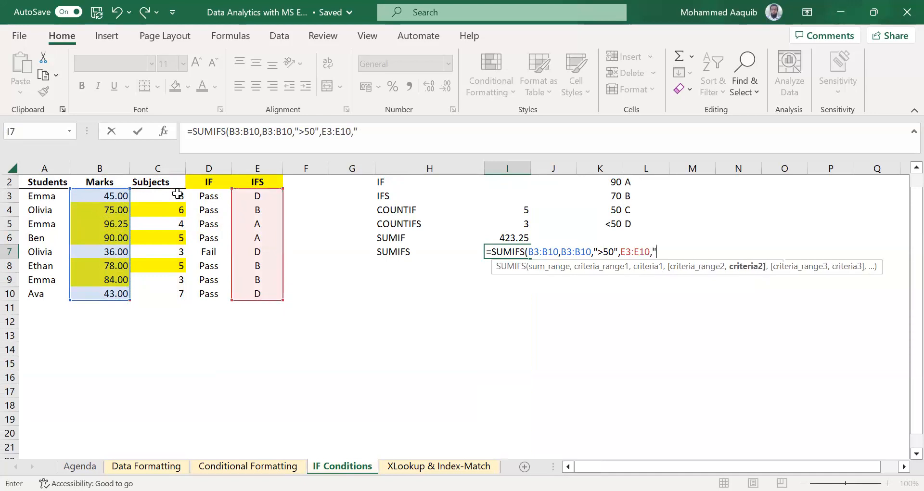
type("B\")")
key("Return")
Review the marks and grade criteria in I7's SUMIFS formula without changing them
key("Up")
key("Left")
key("Left")
key("Left")
key("Left")
key("Right")
key("Right")
key("Right")
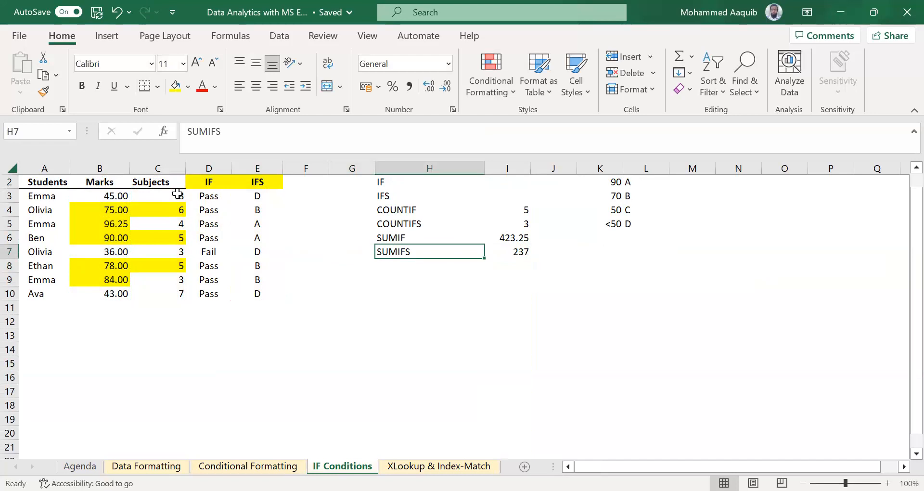
key("Right")
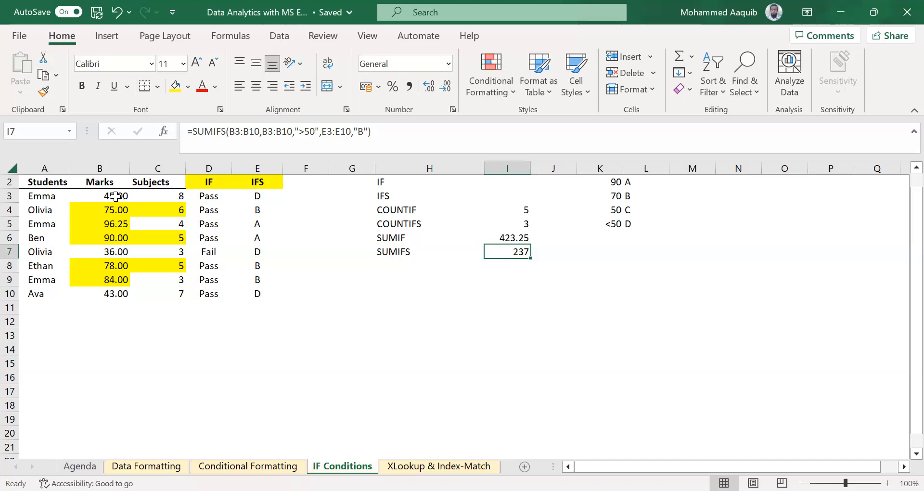
double_click(306, 134)
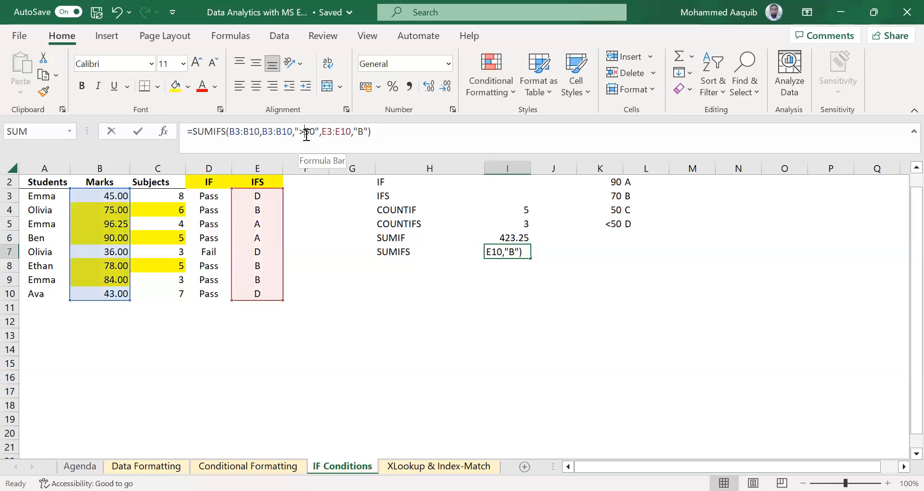
left_click(364, 133)
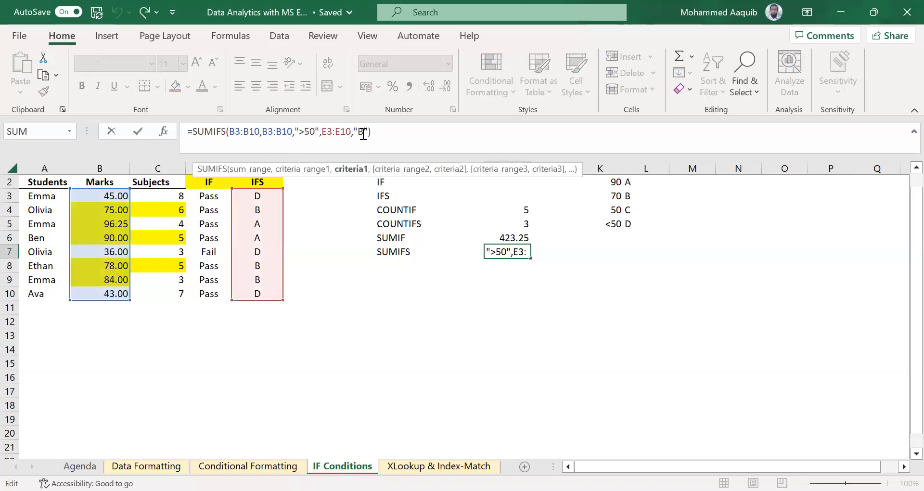
double_click(363, 134)
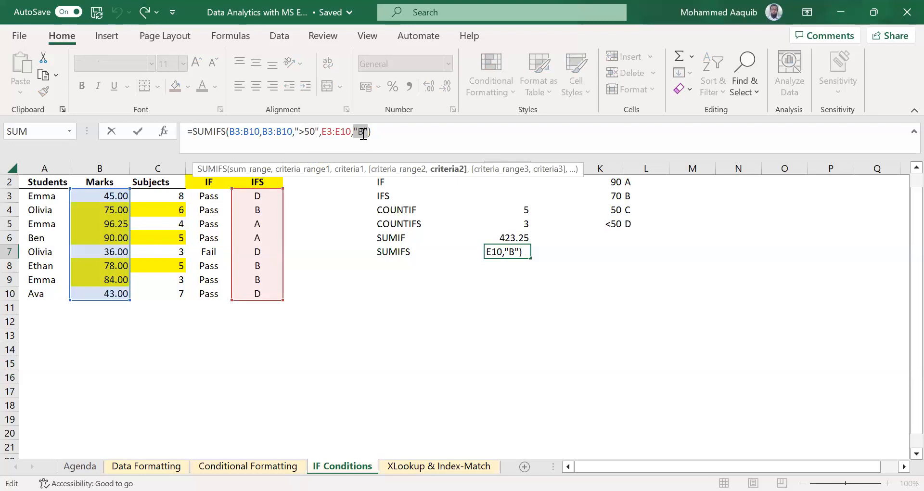
left_click(265, 208)
key("ctrl+Return")
Select the marks of the grade B students in B4, B8 and B9 and compare their sum with the SUMIFS result in I7
left_click(265, 208)
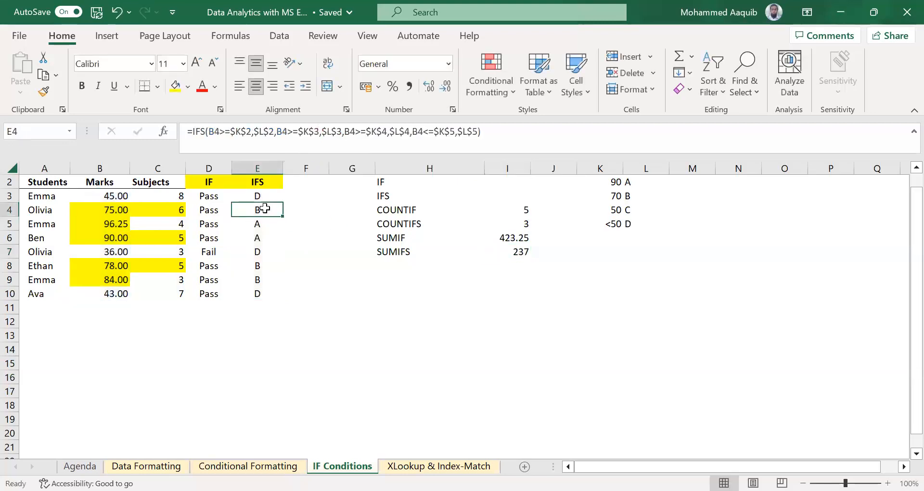
key("Down")
key("Down")
key("Down")
key("Down")
key("Down")
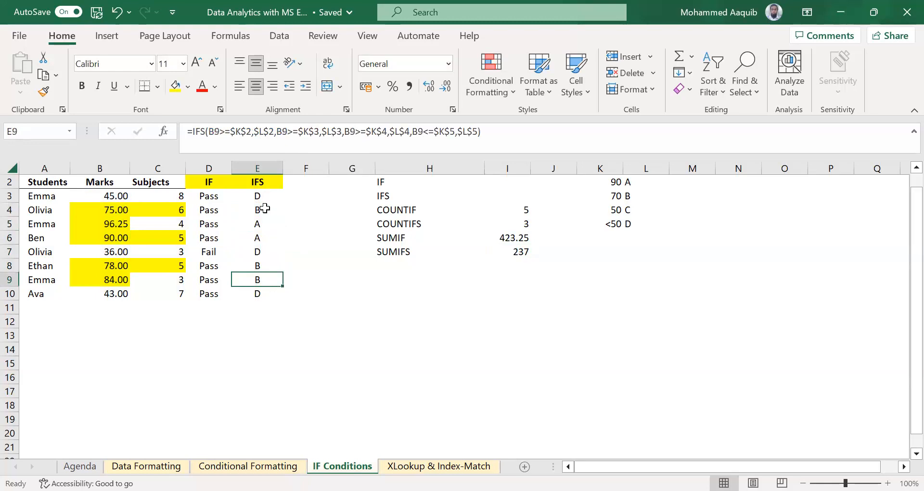
key("Left")
key("Left")
key("Left")
key("shift+Up")
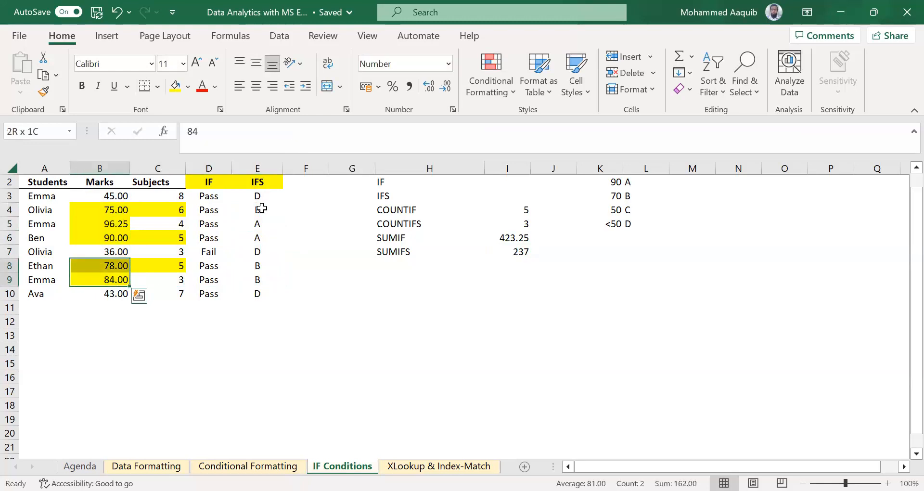
left_click(108, 209, "ctrl")
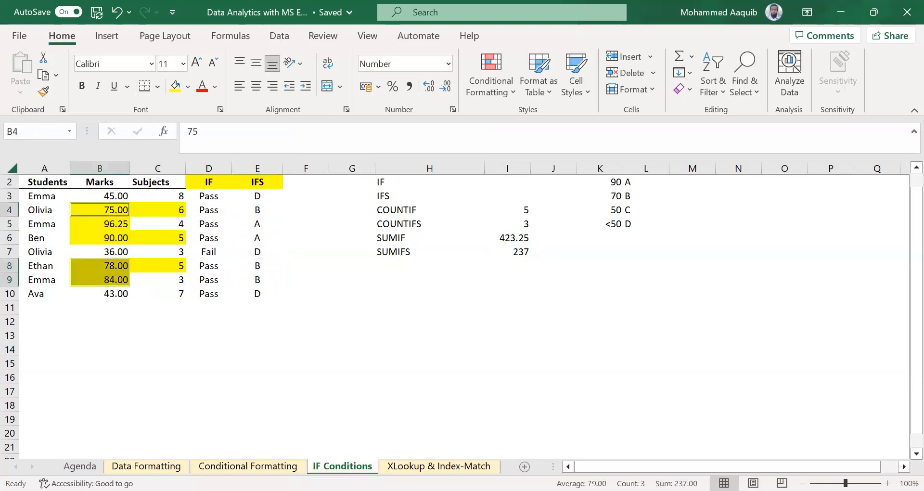
left_click(515, 248)
scroll(452, 303, "up", 1)
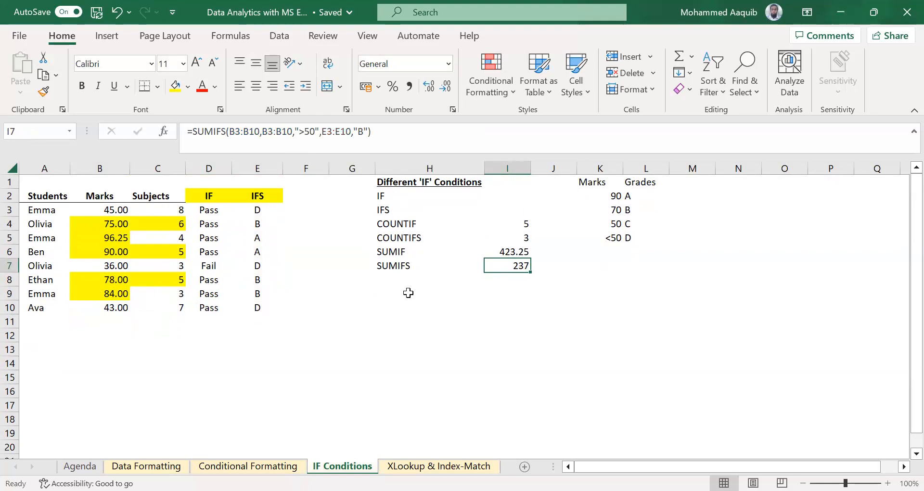
Open the XLookup & Index-Match worksheet
left_click(26, 194)
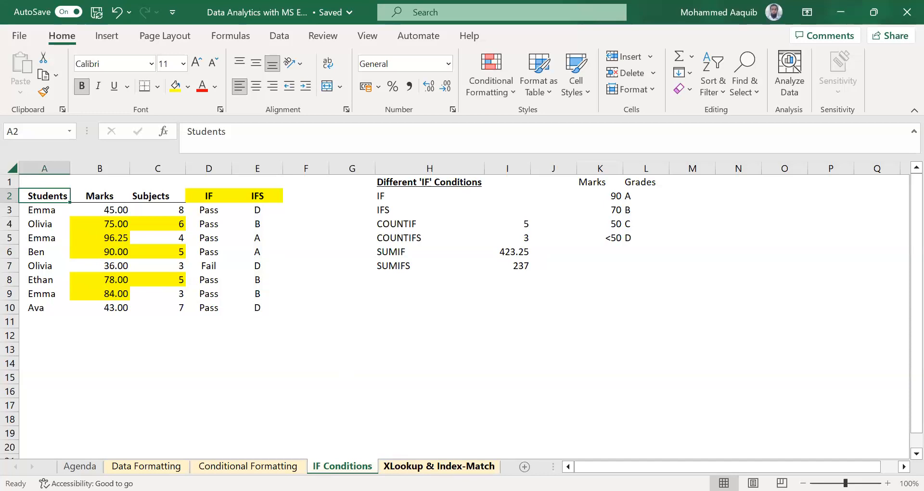
left_click(438, 465)
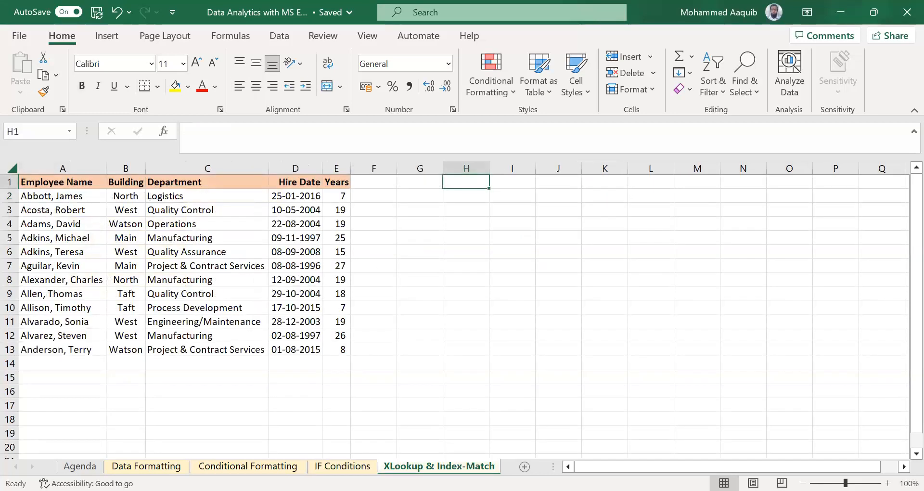
key("Left")
key("Right")
key("Left")
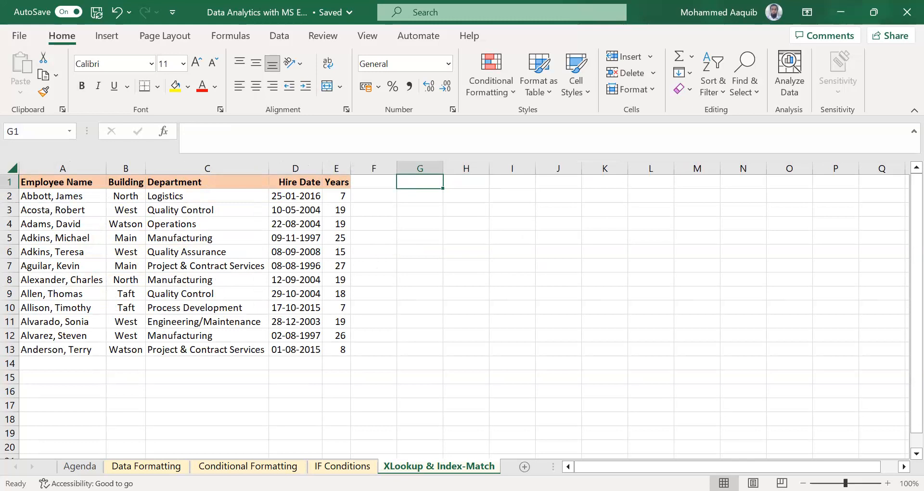
Copy the Employee Name, Building and Department headers from A1:C1 to the empty cells starting at G1
key("Left")
key("Left")
key("Left")
key("Left")
key("Left")
key("Left")
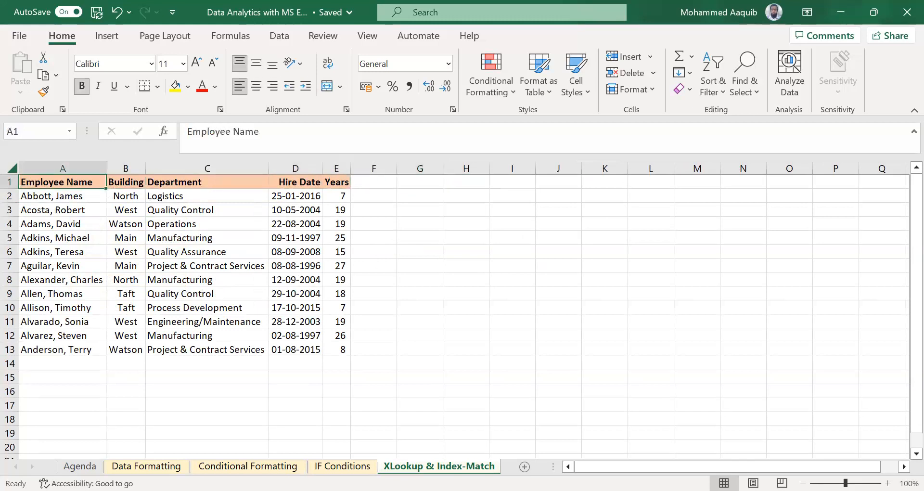
key("shift+Right")
key("shift+Right")
key("ctrl+c")
key("Right")
key("Right")
key("Right")
key("Right")
key("Right")
key("Right")
key("Right")
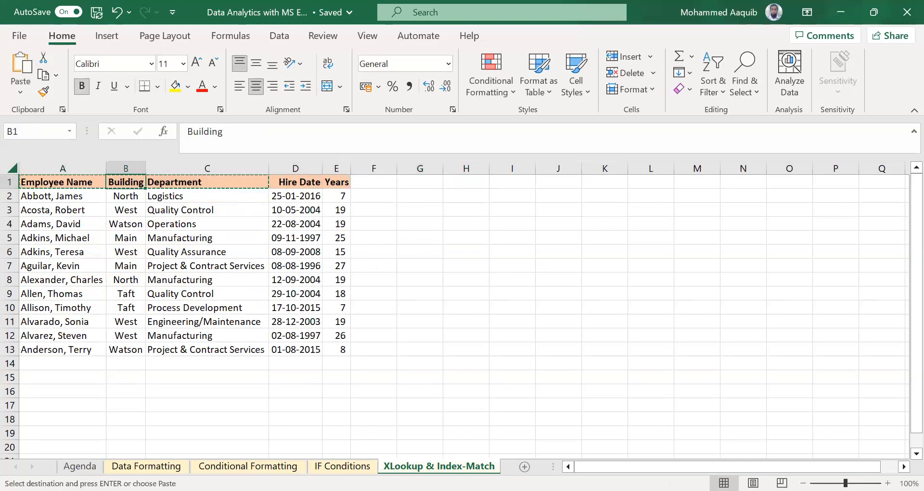
key("Left")
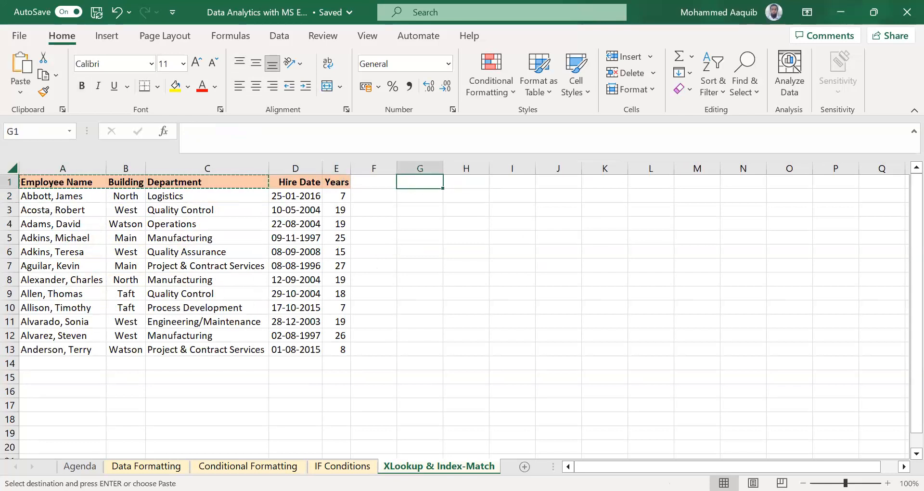
key("ctrl+v")
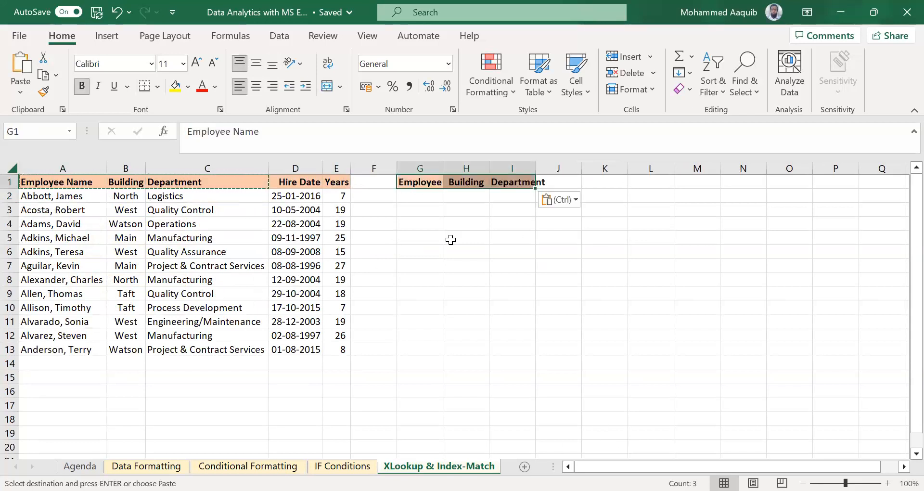
Widen columns G to I equally so the copied headers fit
left_click(426, 163)
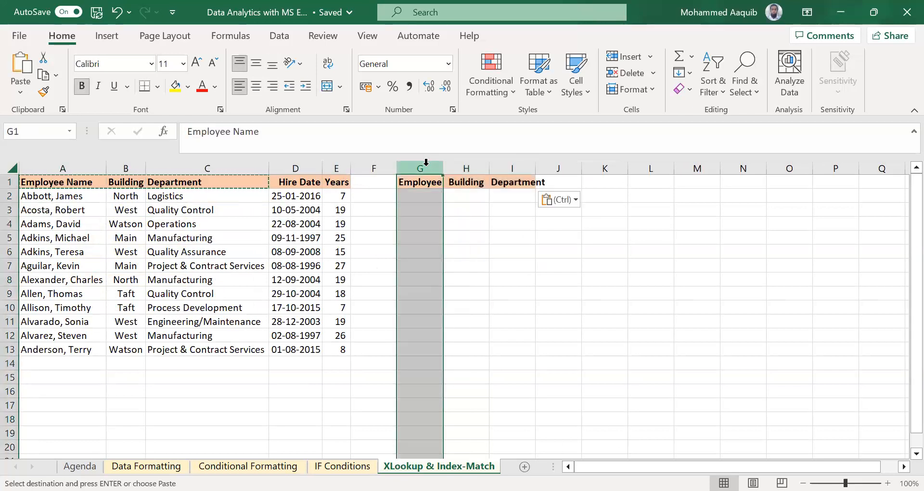
key("shift+Right")
key("shift+Right")
left_click_drag(441, 165, 500, 171)
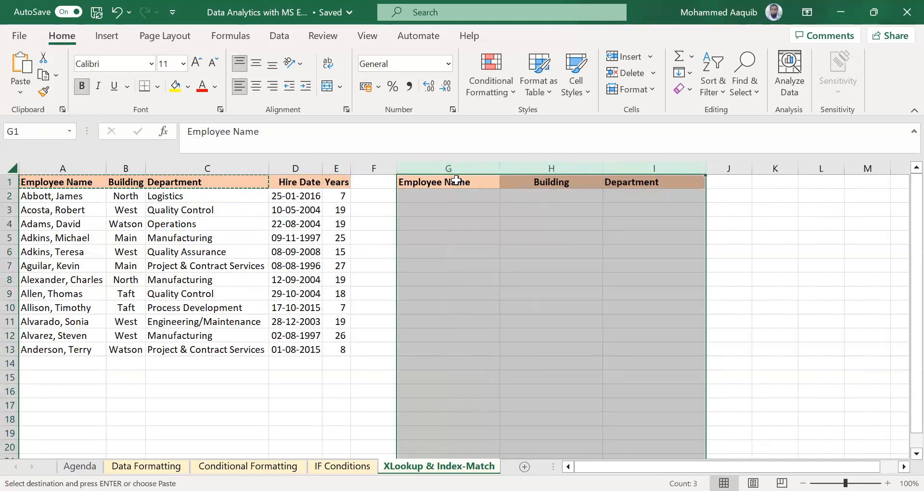
left_click(456, 182)
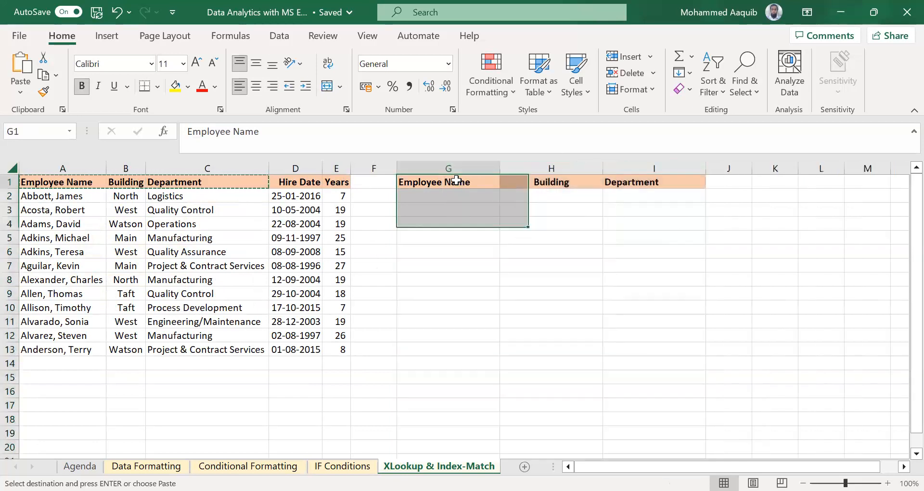
Copy the employee name from A4 into G2 under the new Employee Name header
left_click(82, 225)
key("ctrl+c")
key("Right")
key("Right")
key("Right")
key("Right")
key("Right")
key("Right")
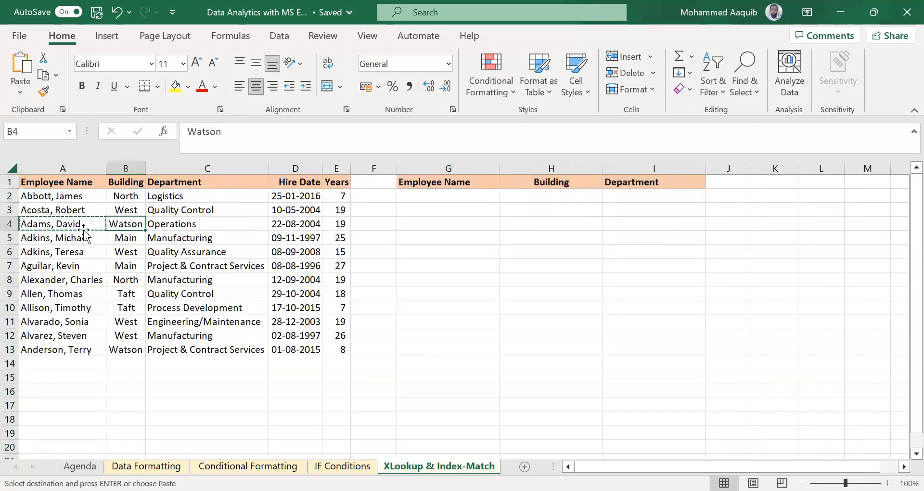
key("Up")
key("Up")
key("ctrl+v")
key("Escape")
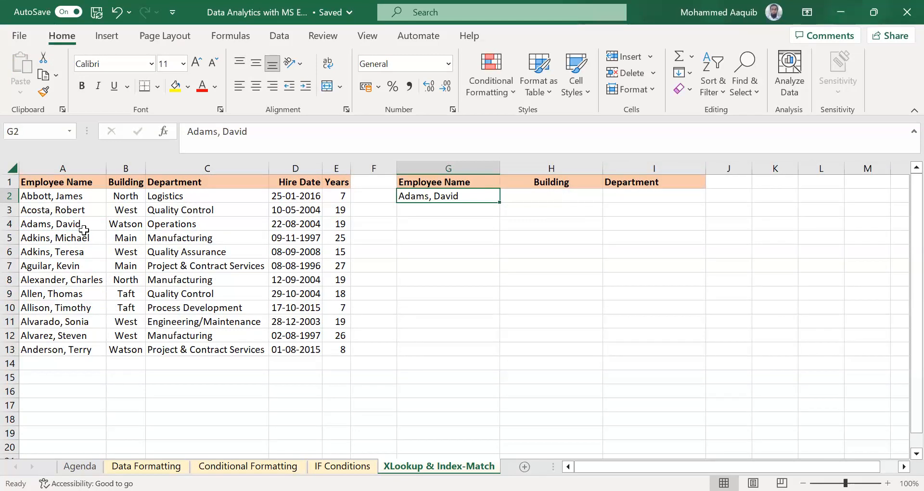
Look over the empty Building and Department cells H2 and I2 beside the employee name in G2
key("Right")
key("Up")
key("Right")
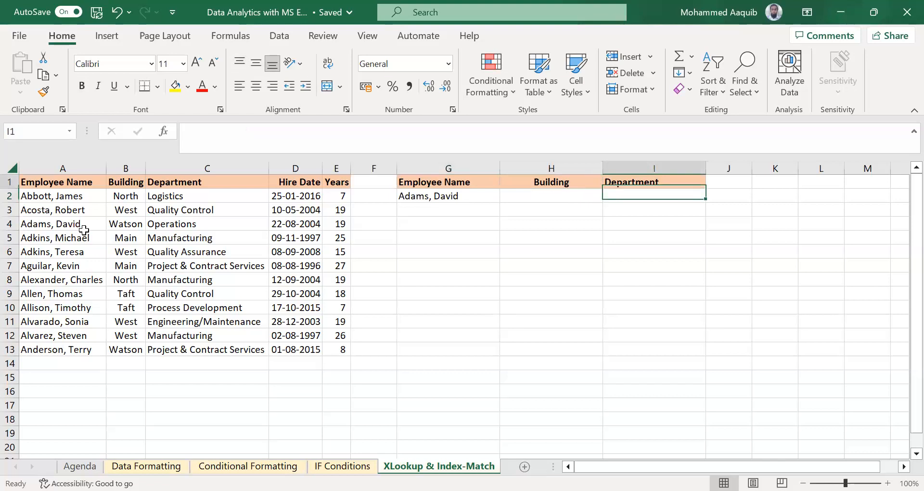
key("Left")
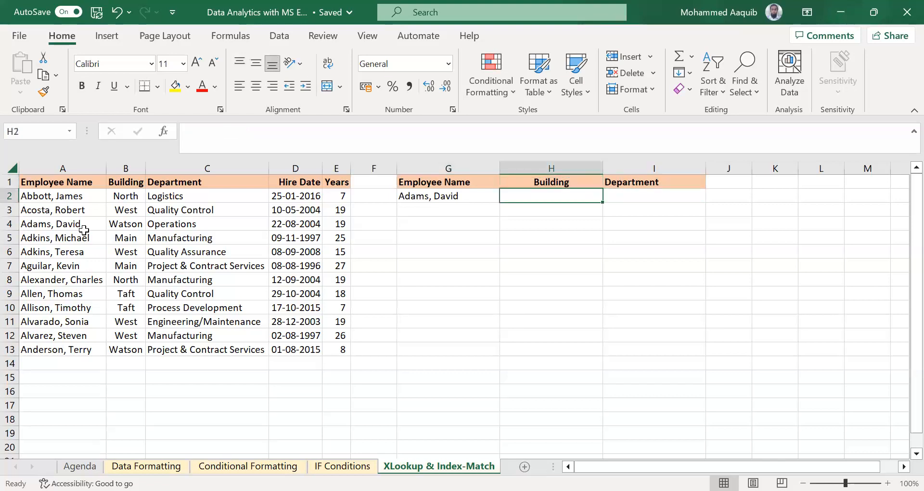
key("Up")
key("shift+Down")
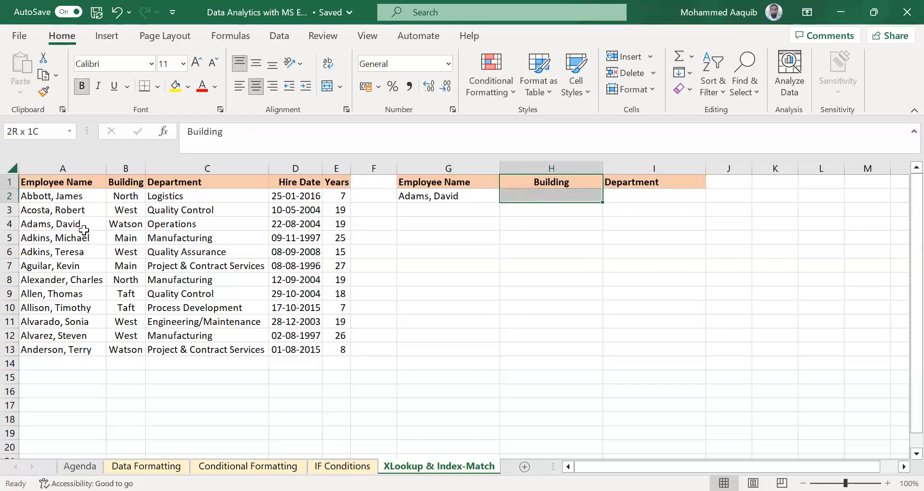
key("Down")
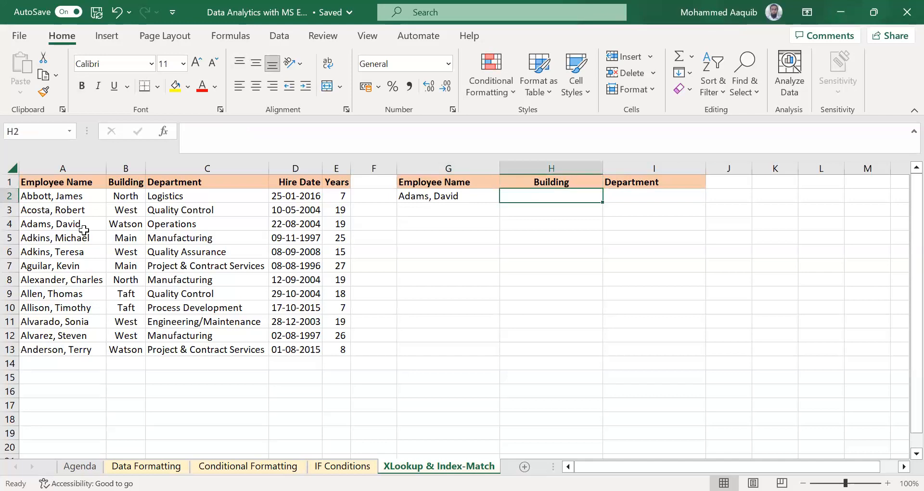
key("Right")
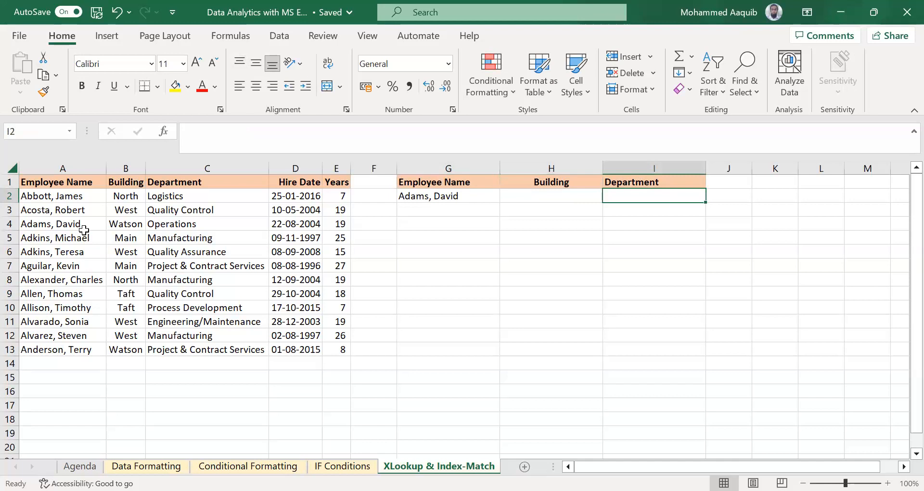
key("Left")
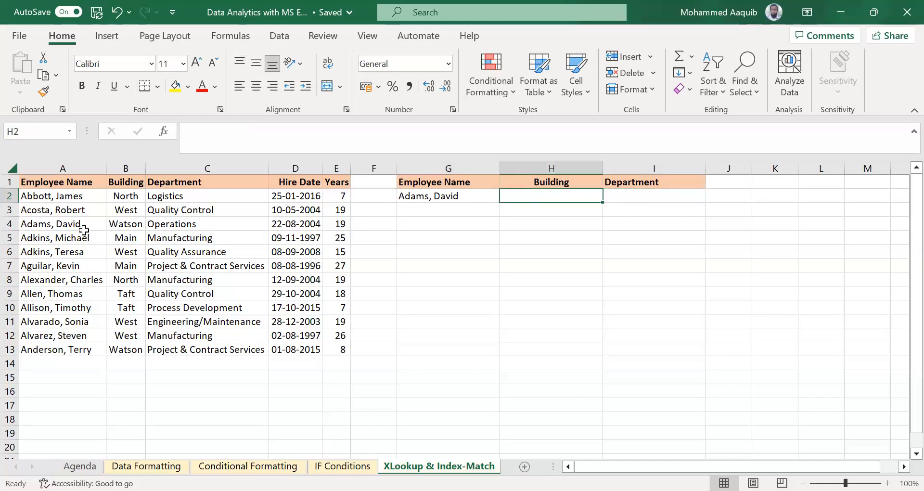
key("Left")
key("Right")
key("shift+Right")
key("Left")
key("Right")
Enter =XLOOKUP(G2,A:A,B:C,,0) in H2 to return the employee's building and department with an exact match
type("=")
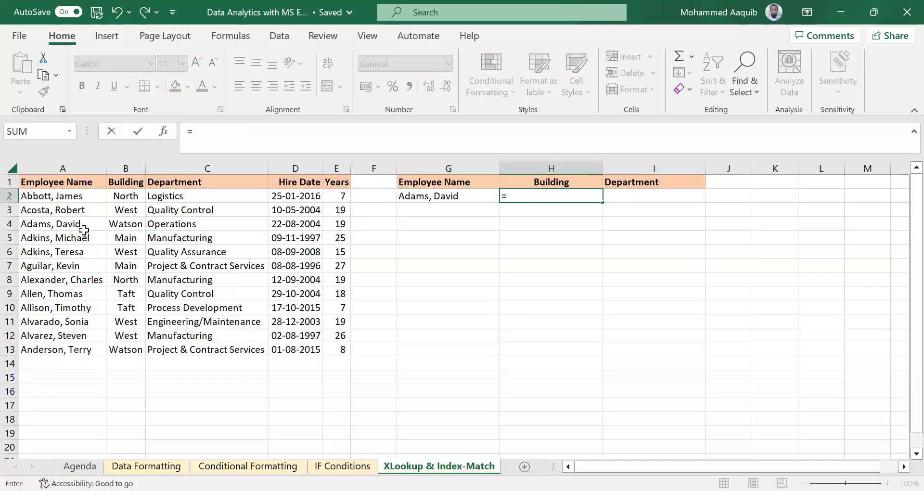
type("xlo")
key("Tab")
key("Left")
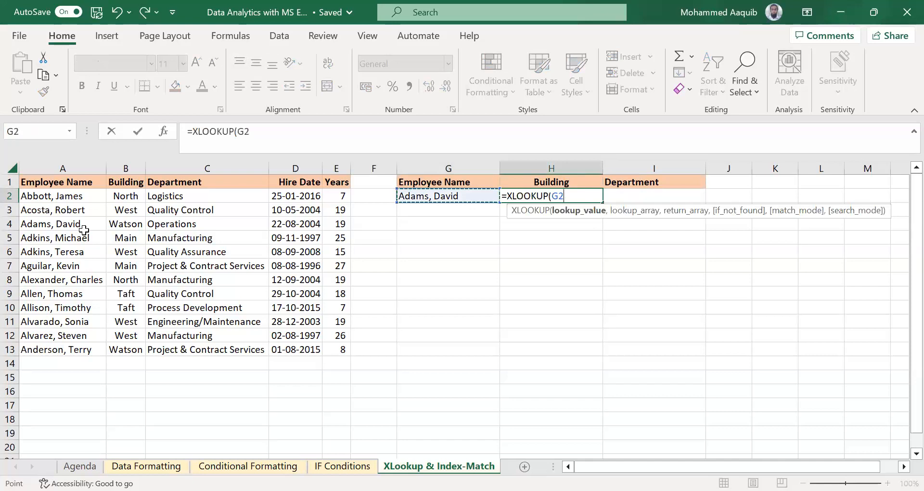
type(",")
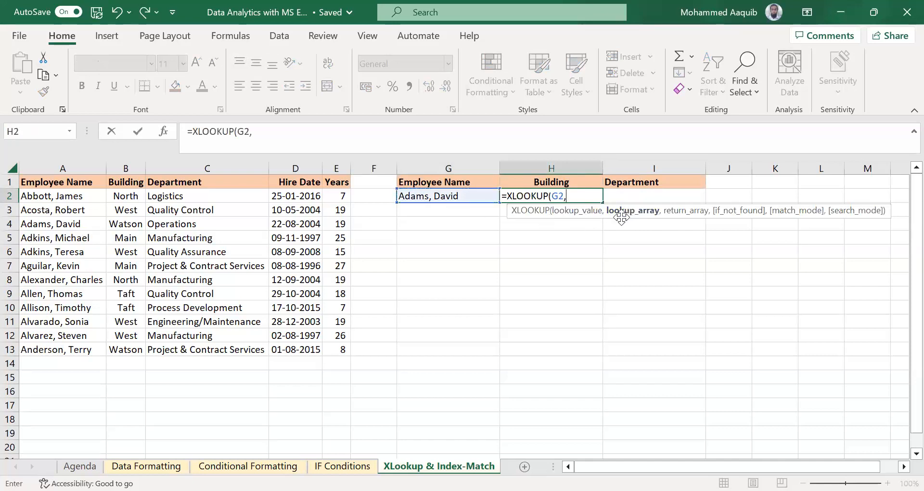
left_click(55, 172)
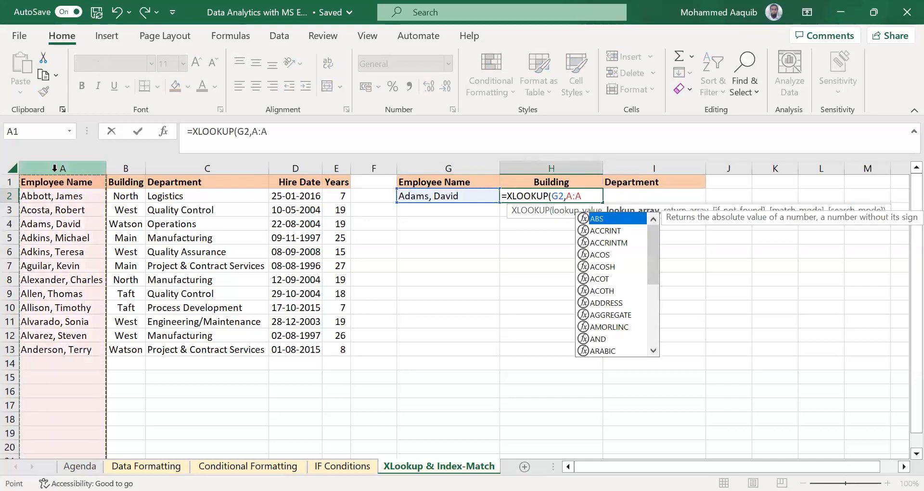
type(",")
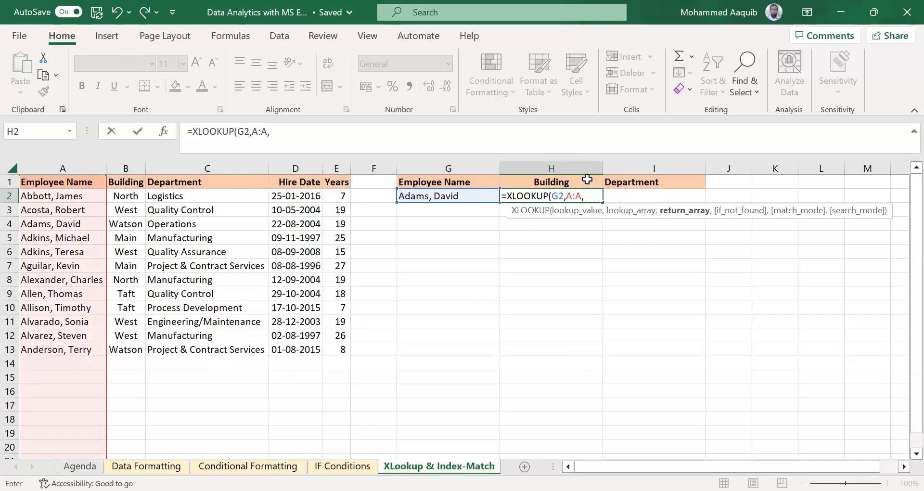
left_click_drag(122, 162, 189, 169)
type(",")
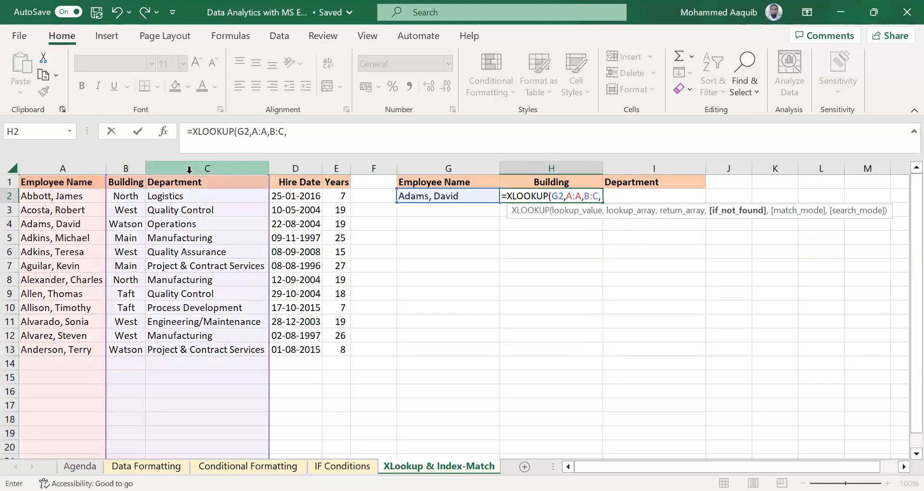
type(",")
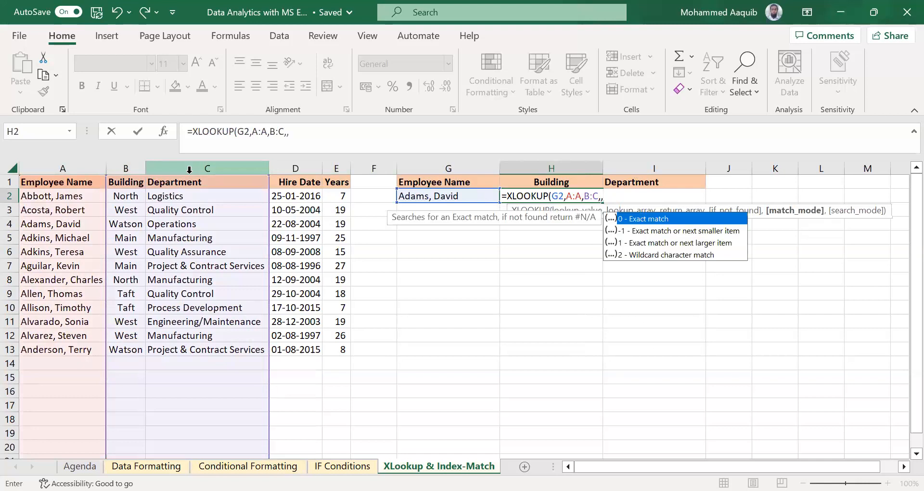
type("0")
key("Return")
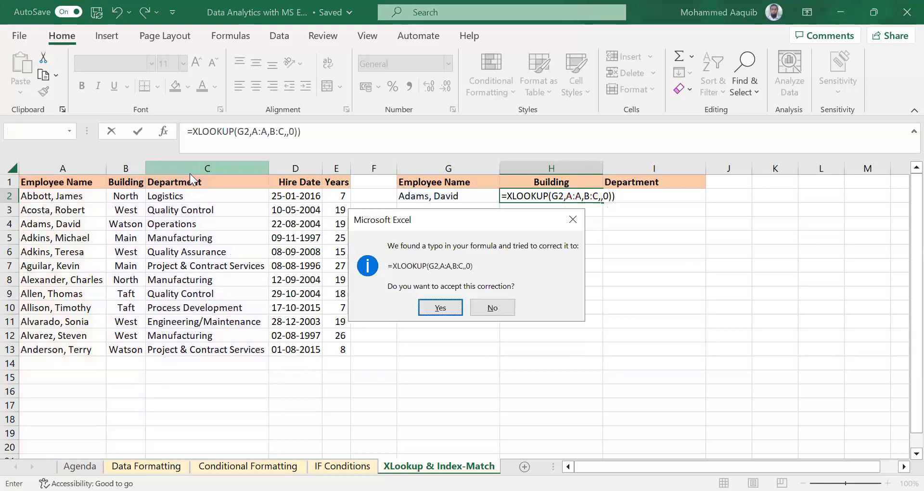
key("Return")
key("Up")
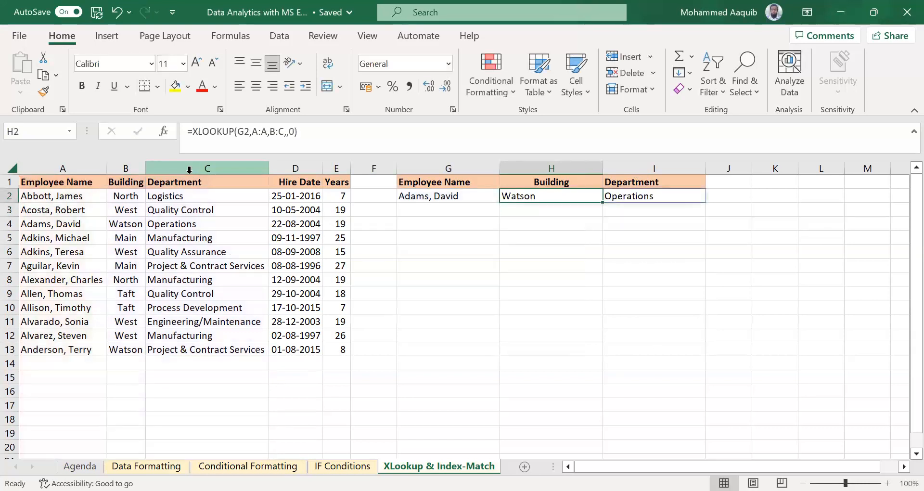
Highlight the matching employee's name, building and department in A4:C4 with a yellow fill
key("Left")
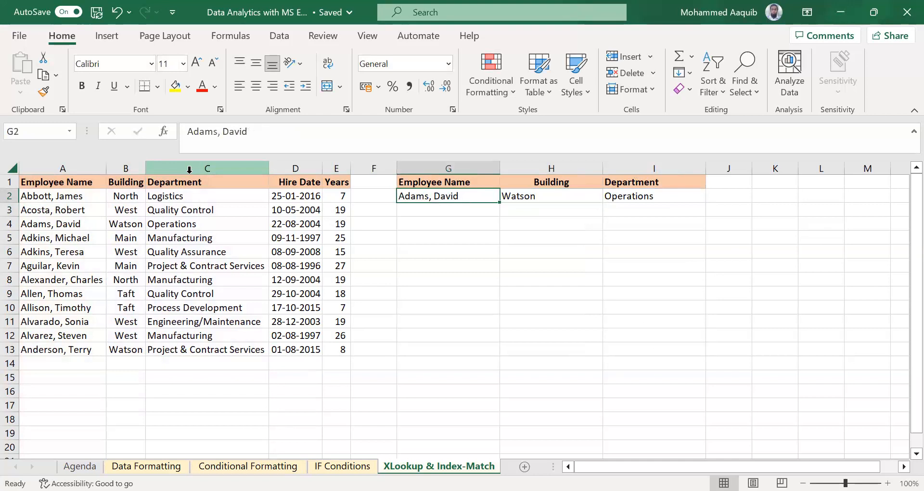
left_click(77, 223)
key("shift+Right")
key("shift+Right")
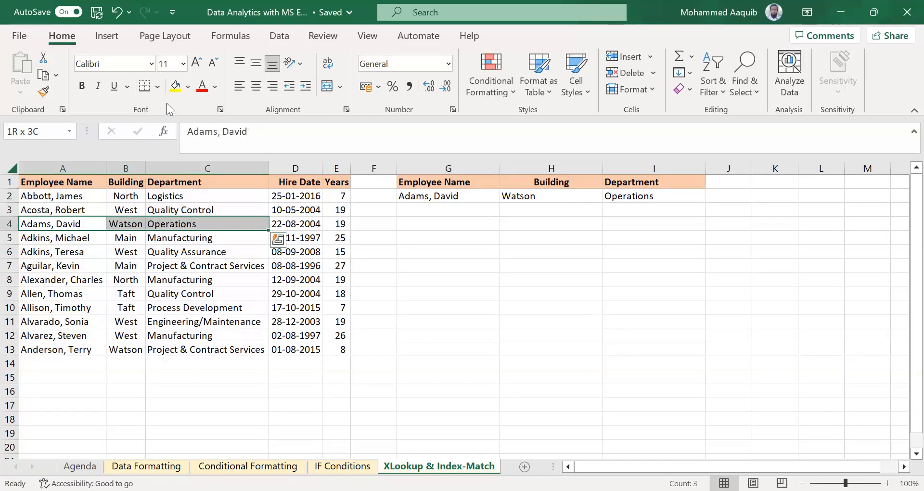
left_click(175, 87)
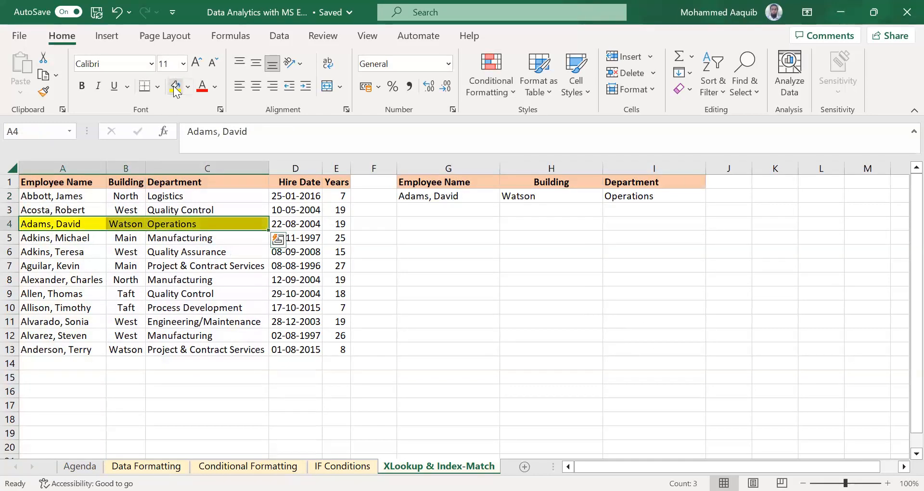
left_click(541, 222)
key("Left")
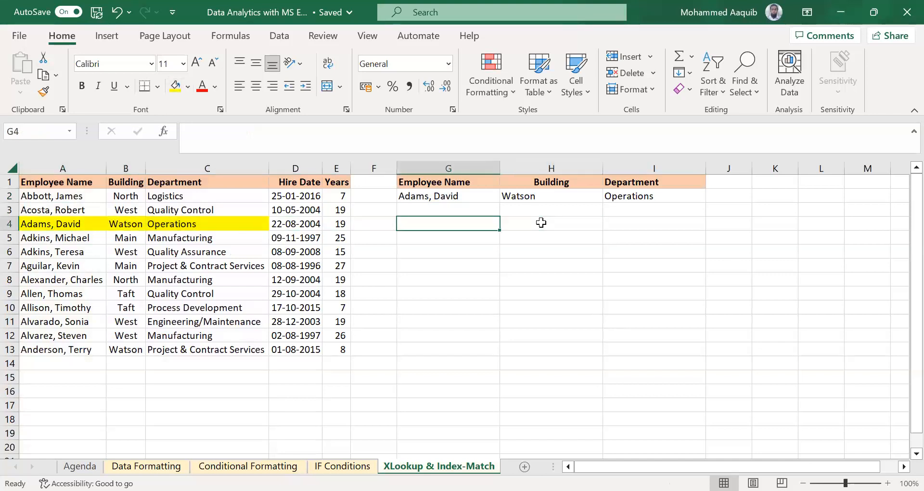
key("Up")
key("Up")
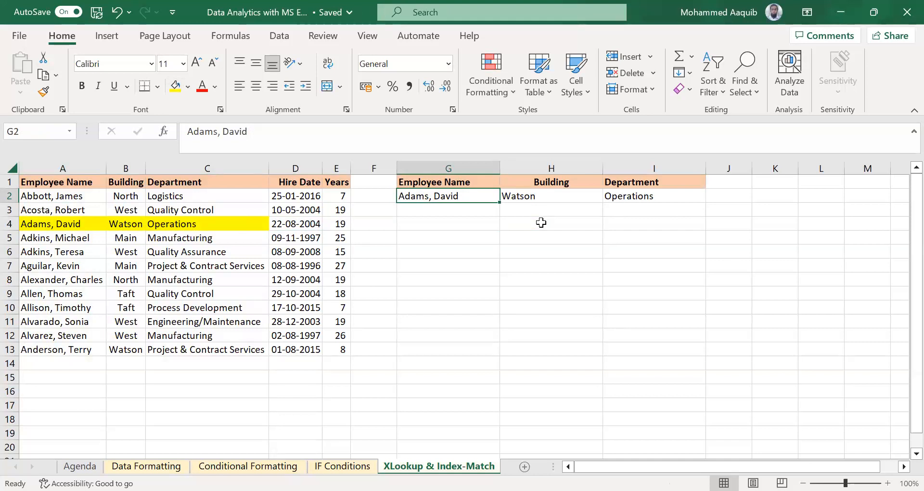
key("Up")
key("Down")
key("Down")
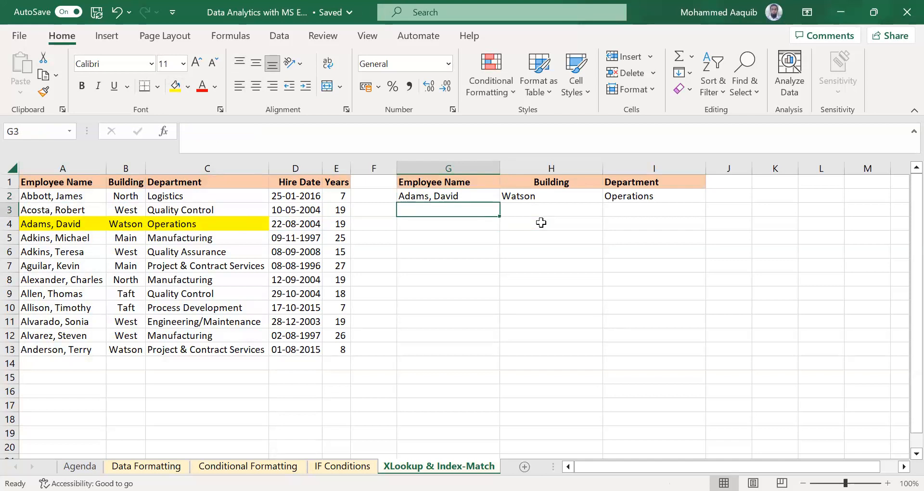
Copy the Employee Name, Building and Department headers from G1:I1 to the cells starting at G5
key("Up")
key("Up")
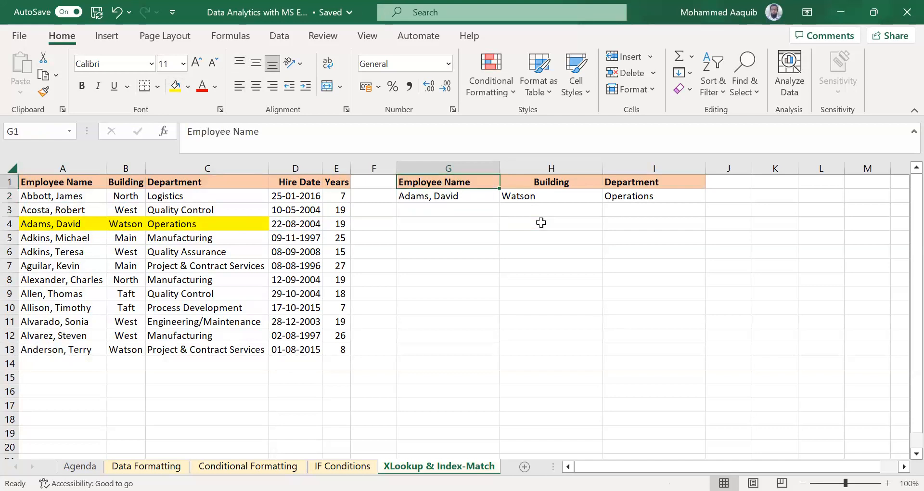
key("ctrl+shift+Right")
key("ctrl+c")
key("Down")
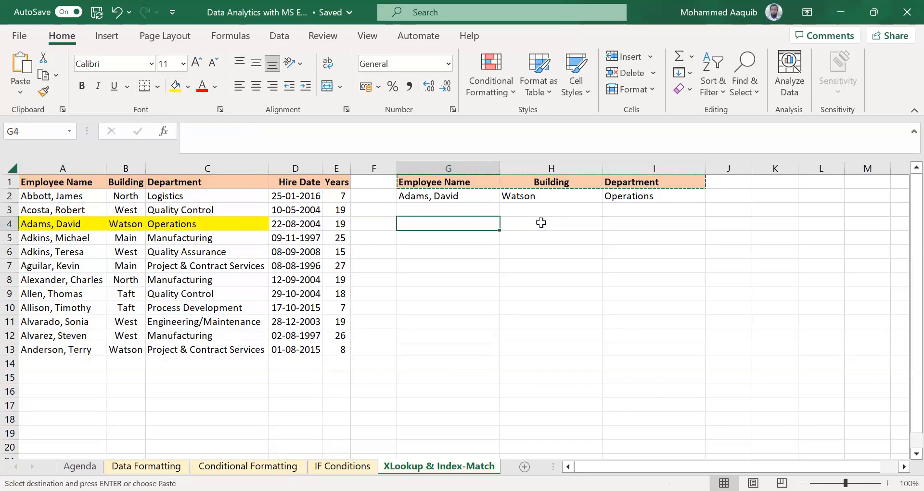
key("Down")
key("ctrl+v")
Copy the looked-up building and department from H2:I2 into H6:I6 as plain values
key("Down")
key("Up")
key("Up")
key("Up")
key("Escape")
key("Right")
key("Up")
key("shift+Right")
key("ctrl+c")
key("Down")
key("Down")
key("Down")
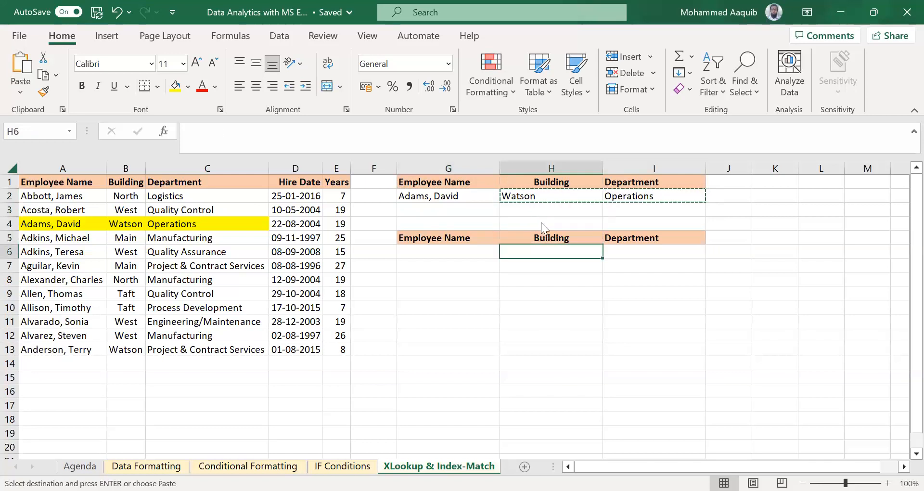
key("Return")
Look over the source employee table and the two lookup header rows at G1 and G5
key("Left")
key("Left")
key("Left")
key("Left")
key("Left")
key("Left")
key("Left")
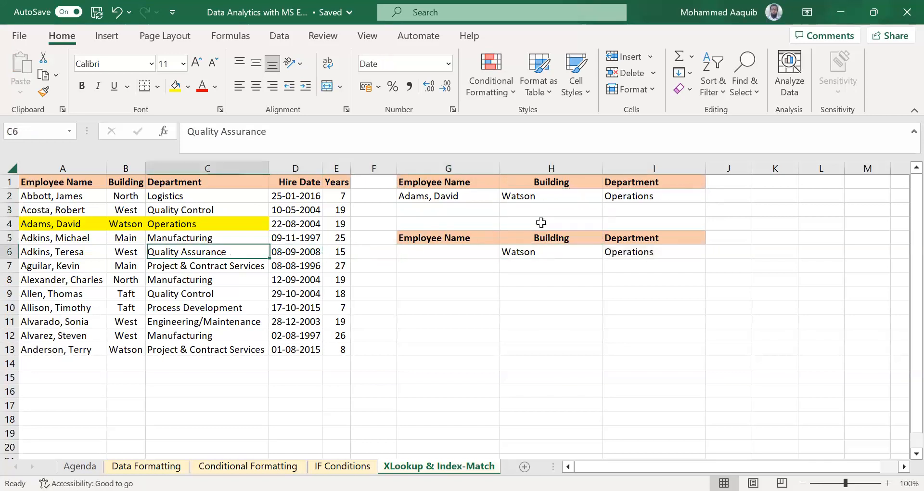
key("ctrl+Up")
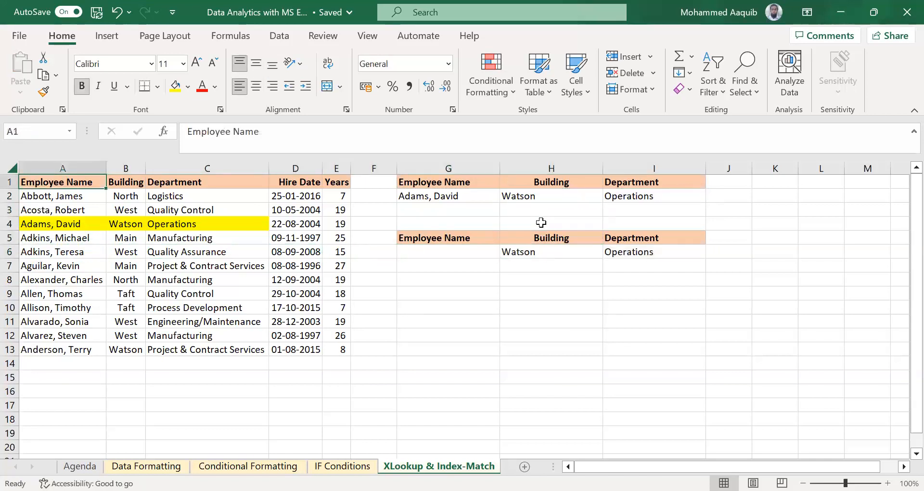
key("Right")
key("Right")
key("Right")
key("Right")
key("Right")
key("Right")
key("Down")
key("Down")
key("Down")
key("Down")
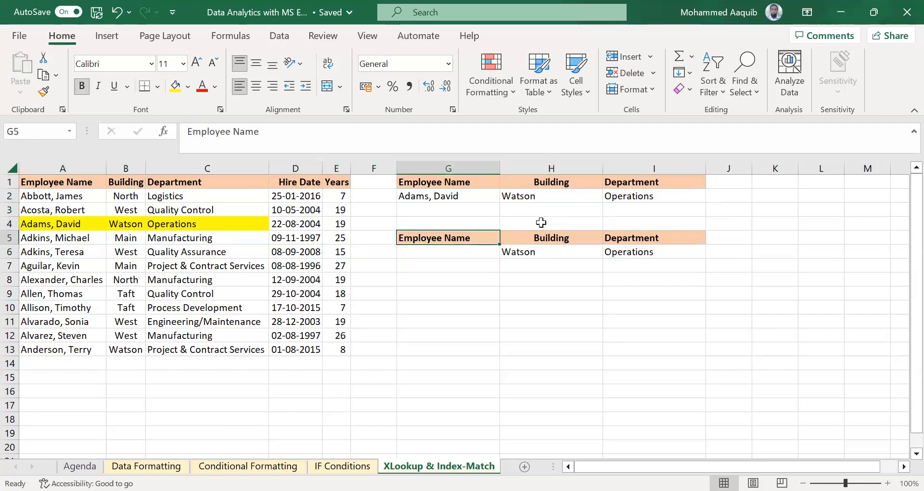
Compare the empty Employee Name cell G6 with the building and department criteria in H6 and I6
key("Down")
key("Right")
key("Left")
key("Right")
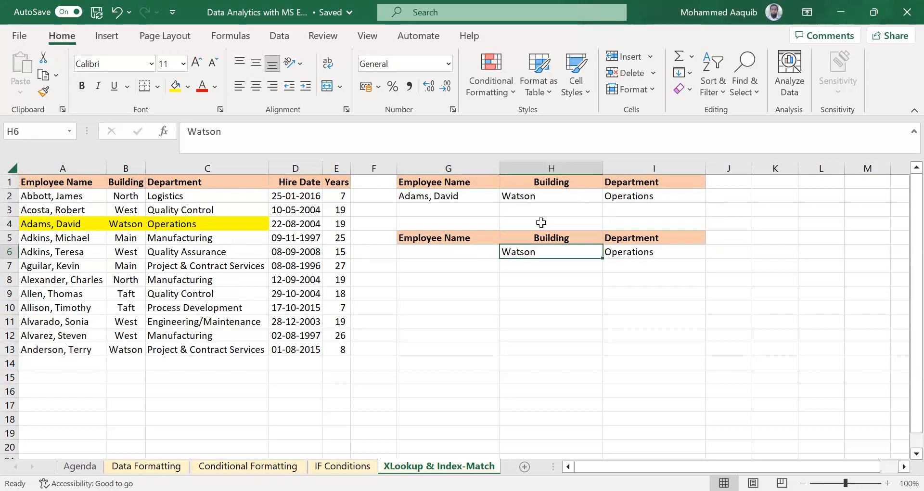
key("Right")
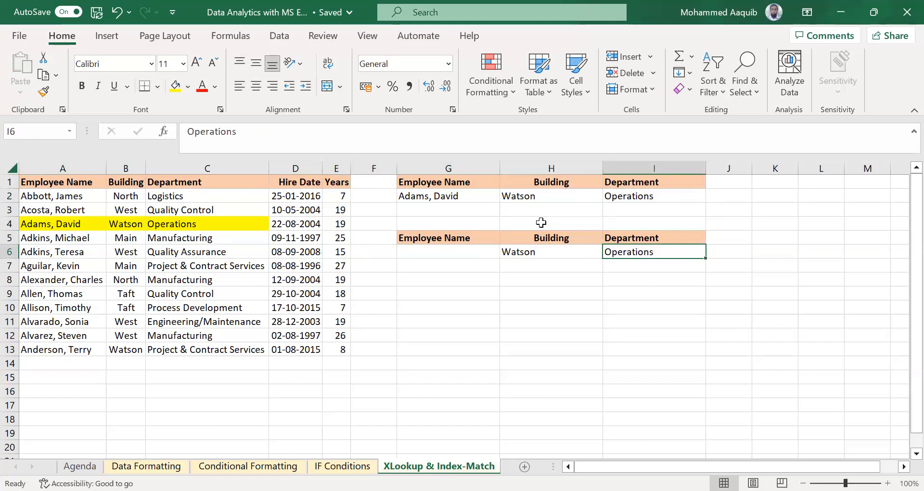
key("Left")
key("Left")
key("Right")
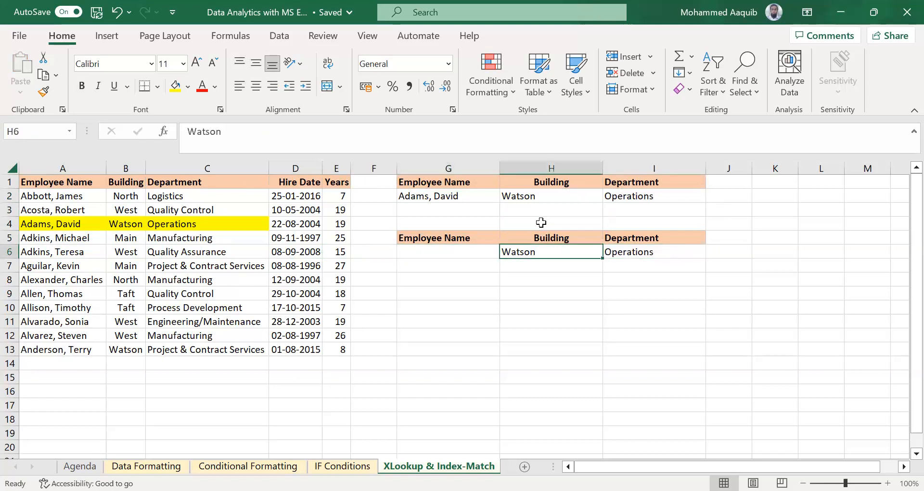
key("shift+Right")
key("Left")
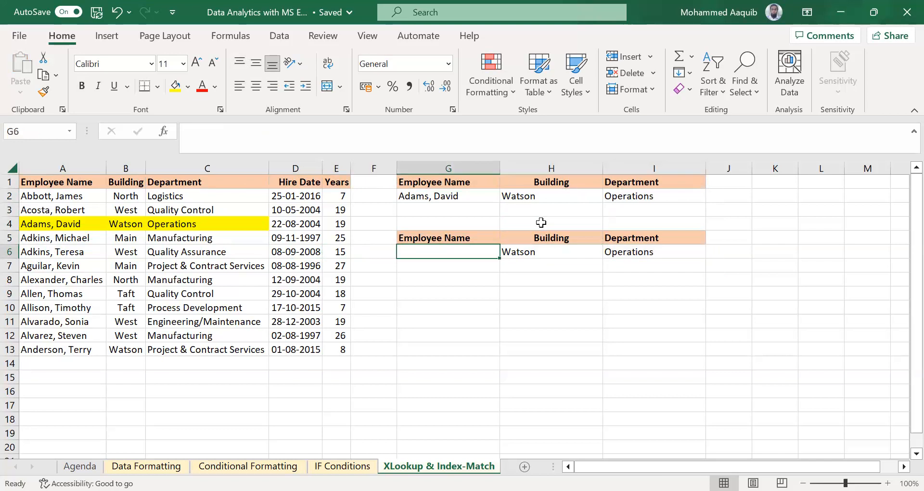
type("=")
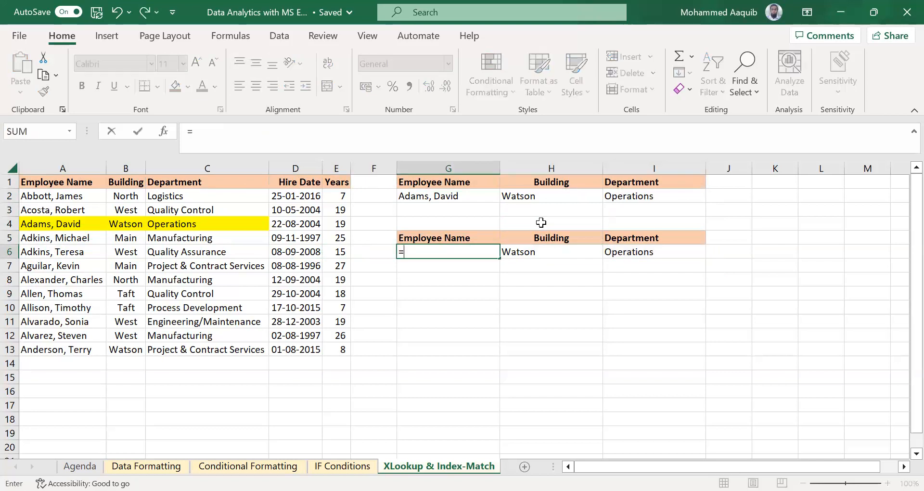
type("INDEX(")
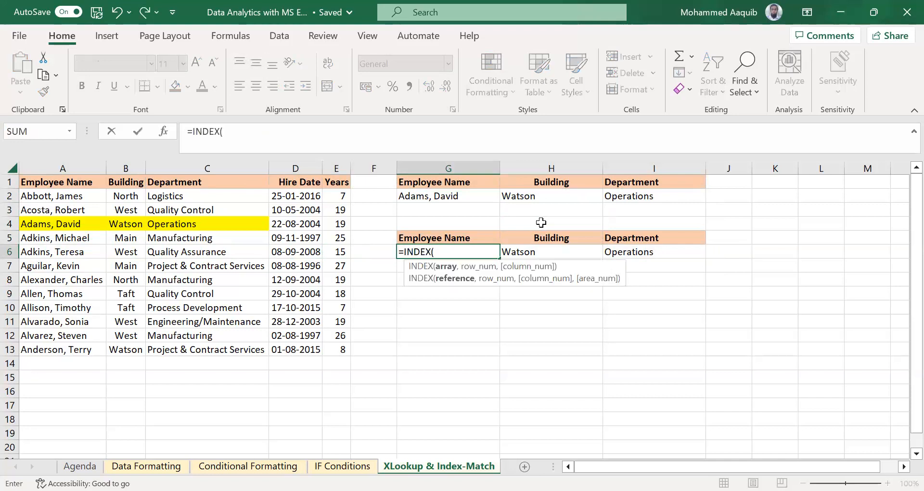
left_click(72, 193)
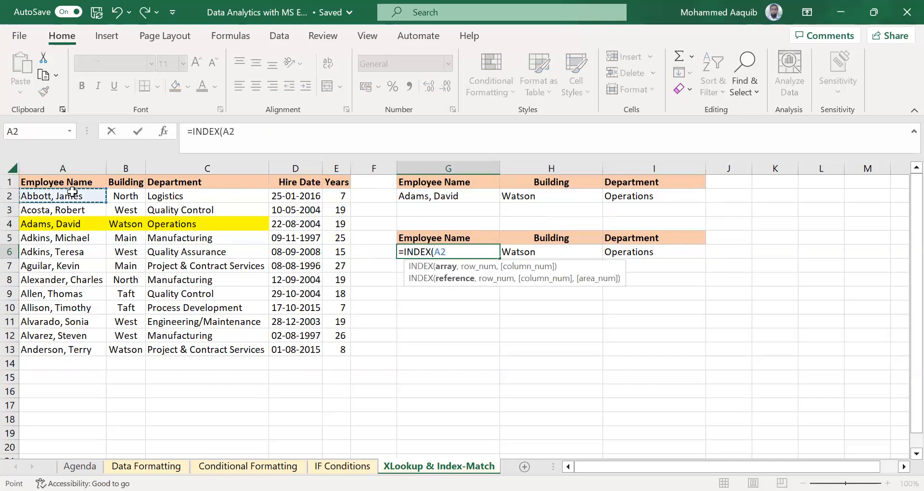
key("ctrl+shift+Down")
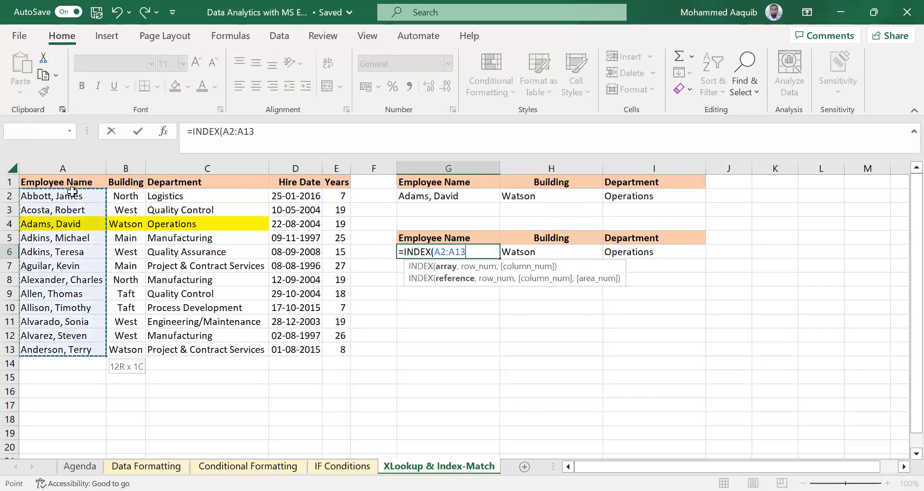
type(",")
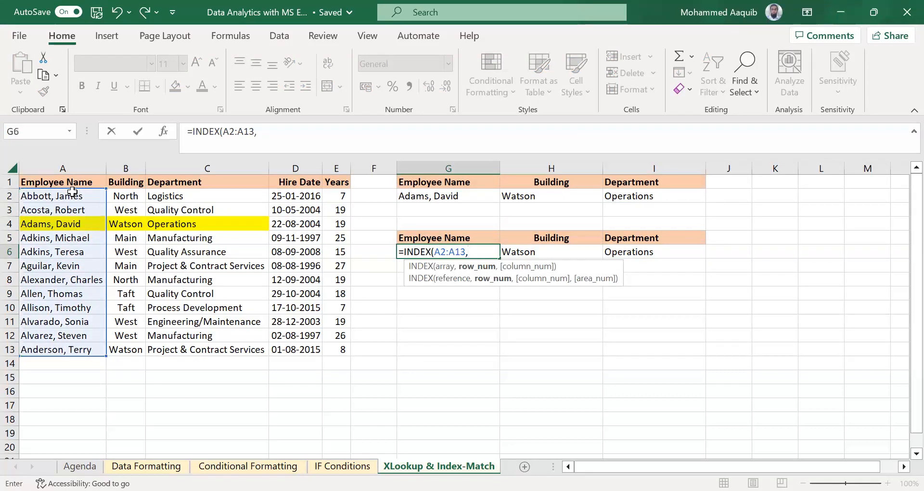
type("MATCH(")
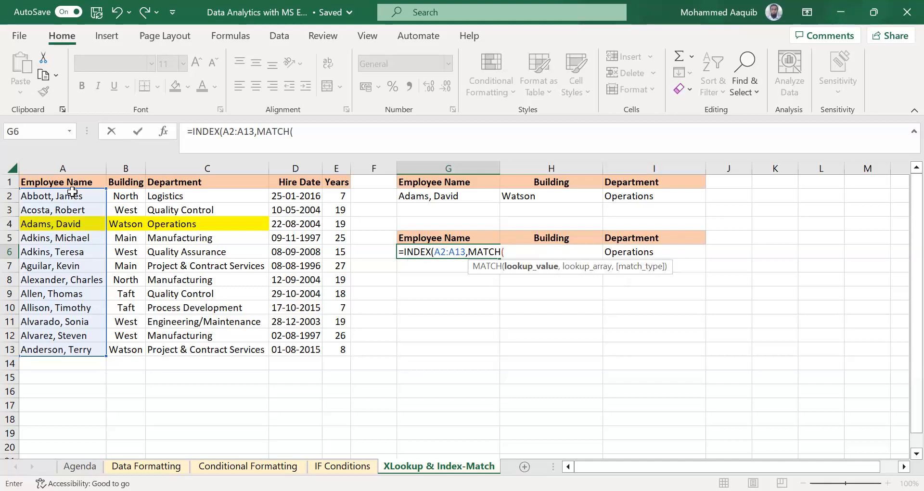
type("1")
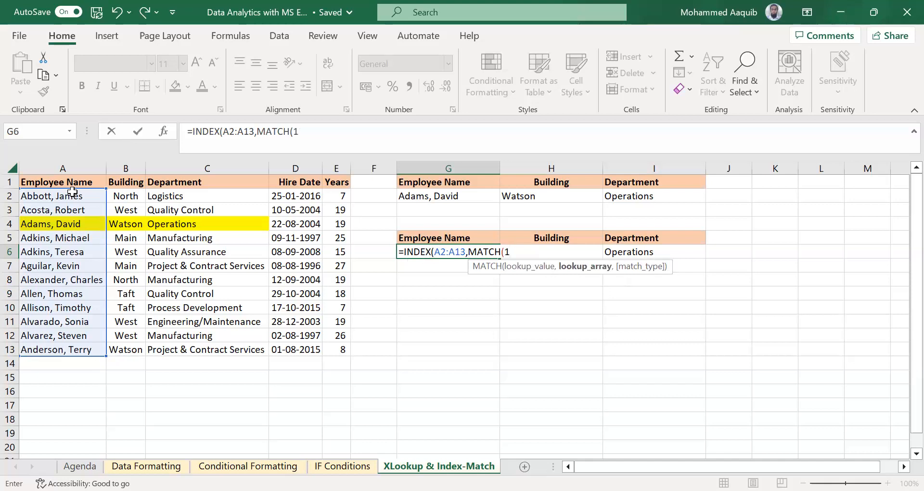
type(",(")
left_click(557, 236)
type("=")
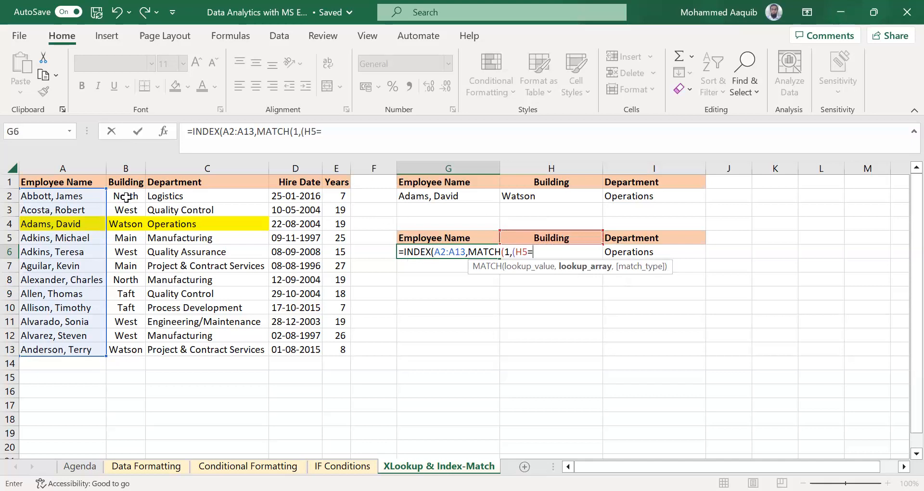
key("Escape")
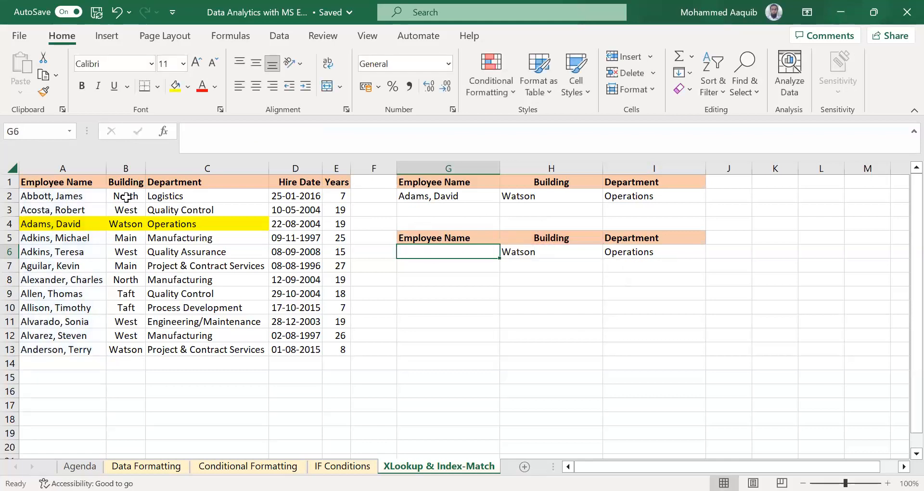
type("=")
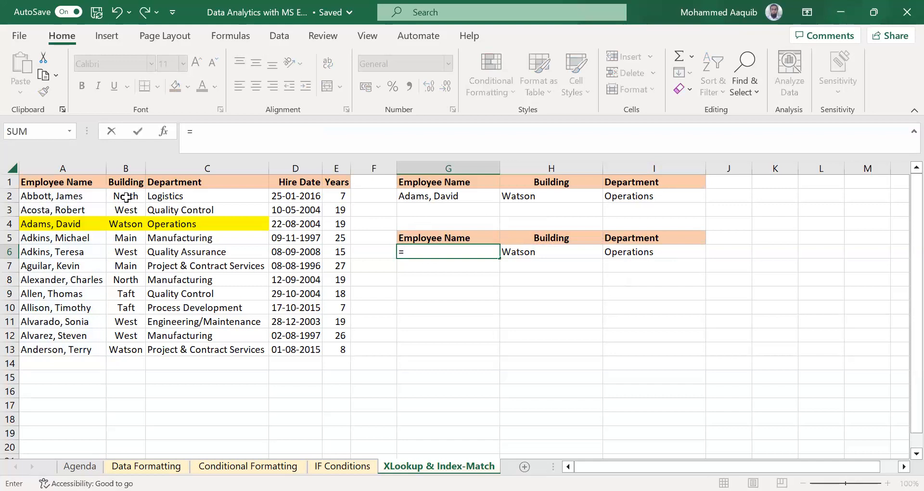
type("INDEX(")
left_click(46, 197)
key("ctrl+shift+Down")
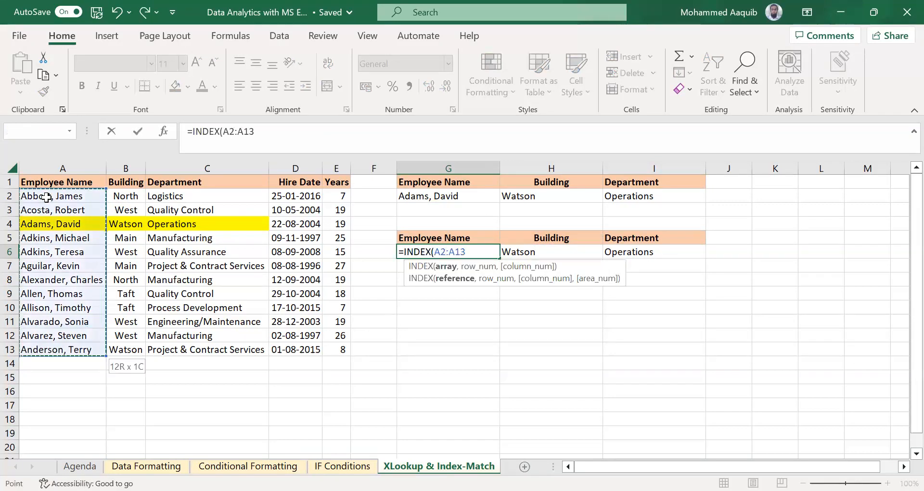
type(",")
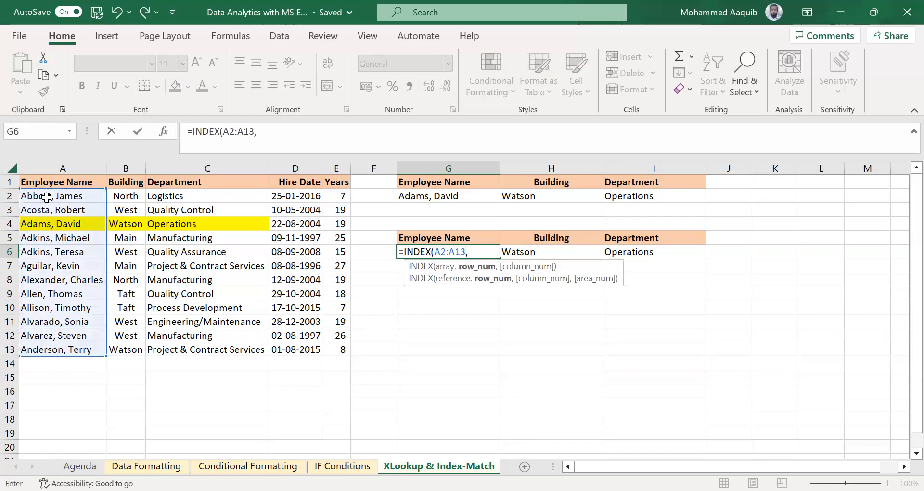
type("MATCH(1,(")
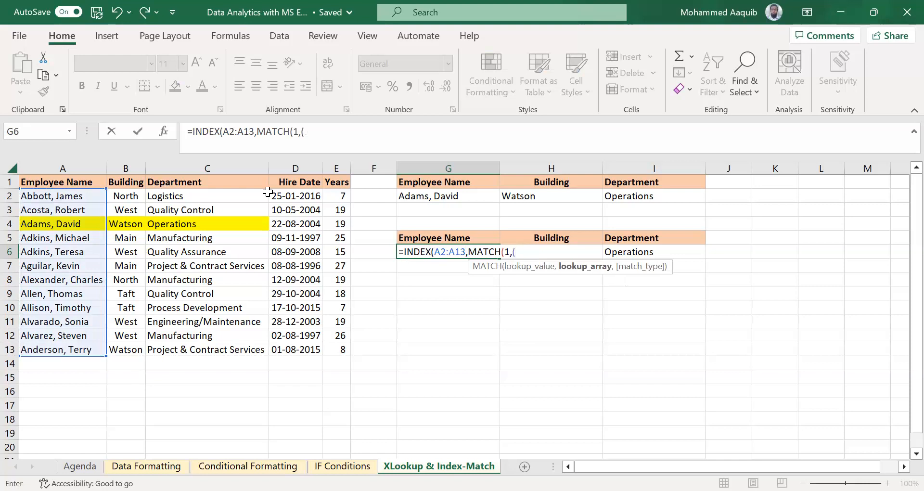
left_click(543, 258)
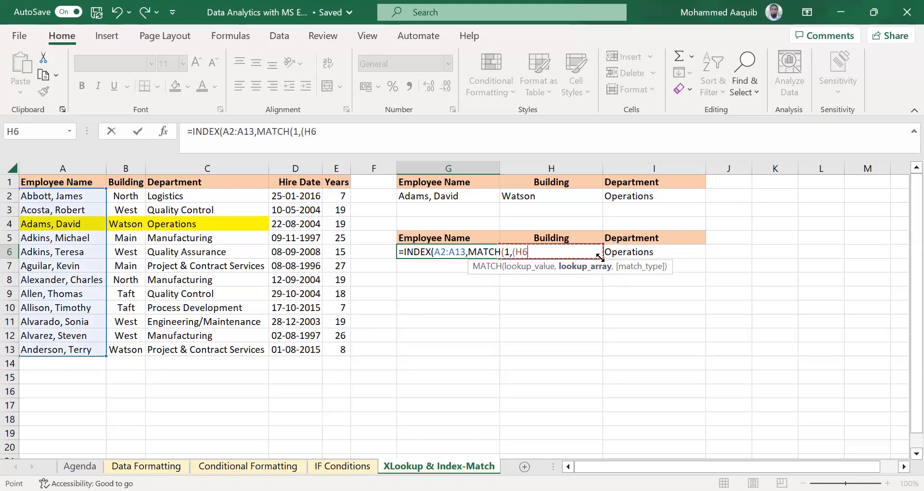
left_click_drag(638, 261, 570, 302)
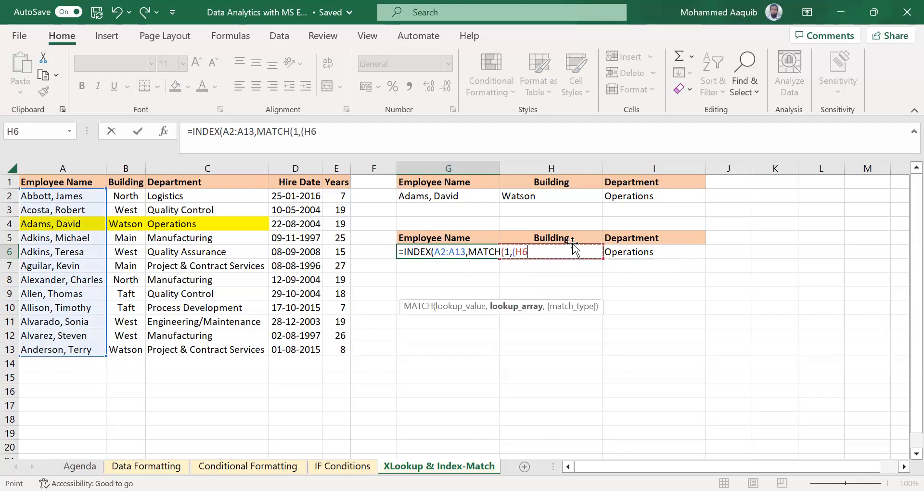
key("Escape")
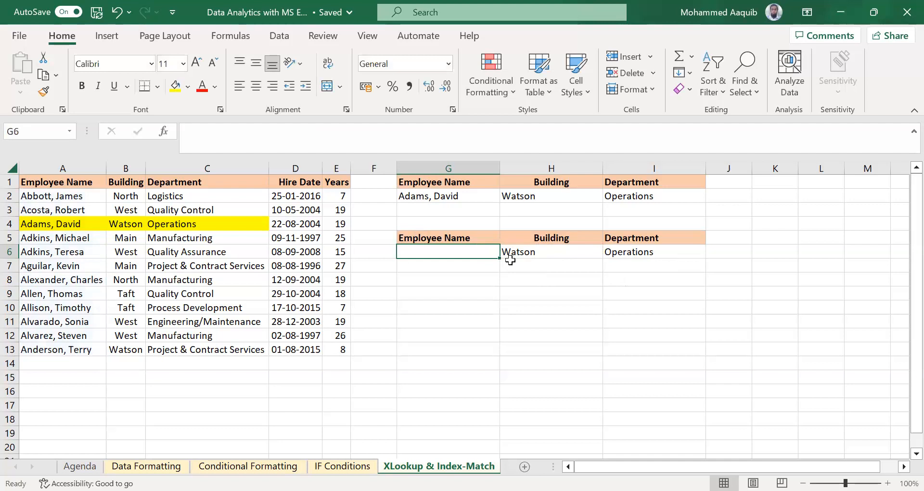
Clear the building and department values from H6:I6
left_click(551, 252)
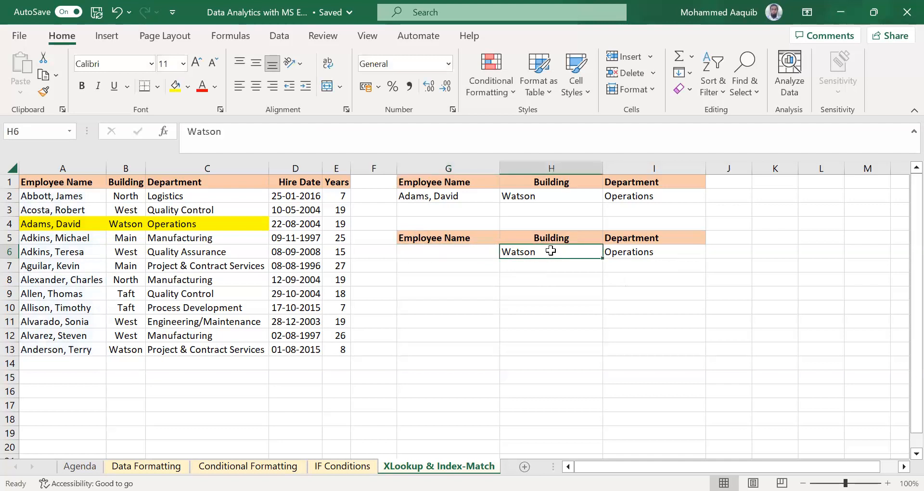
key("shift+Right")
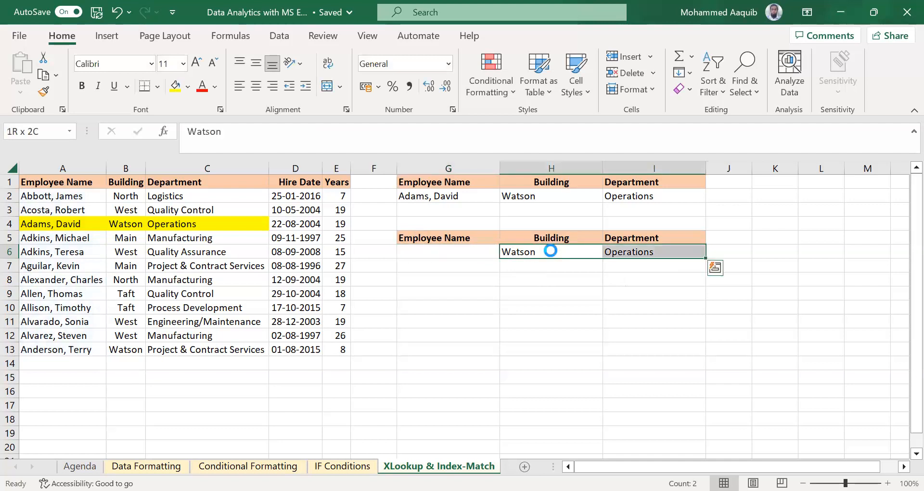
key("Delete")
Make the looked-up building and department in H2:I2 bold
key("Up")
key("Up")
key("Up")
key("Up")
key("shift+Right")
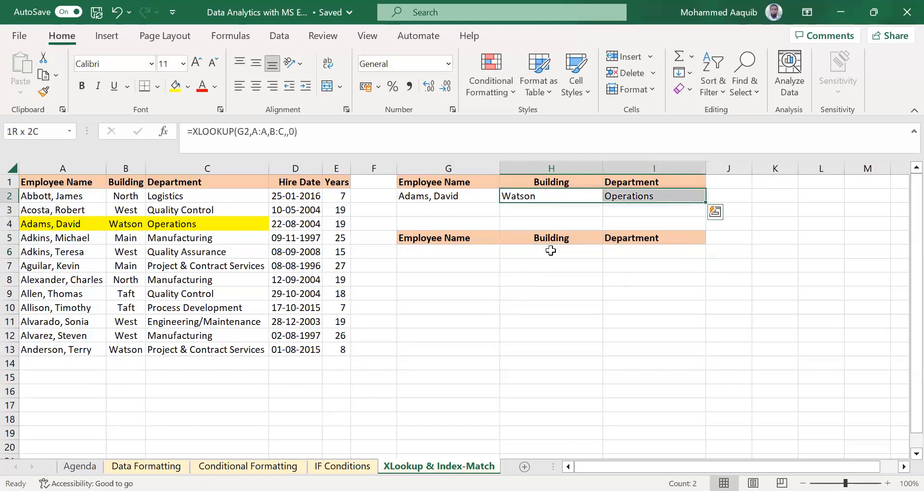
key("ctrl+b")
Start an INDEX formula in G6 over the employee names A2:A13, with a nested MATCH that looks for 1
key("Down")
key("Down")
key("Down")
key("Down")
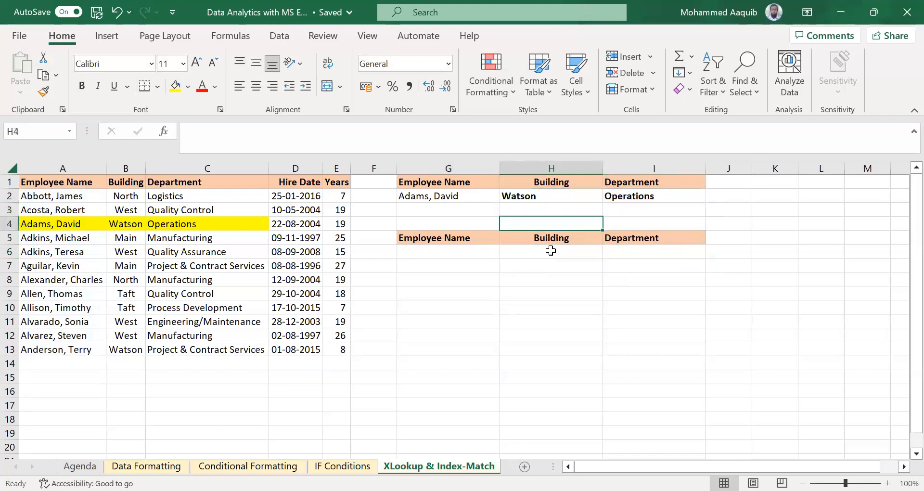
key("Left")
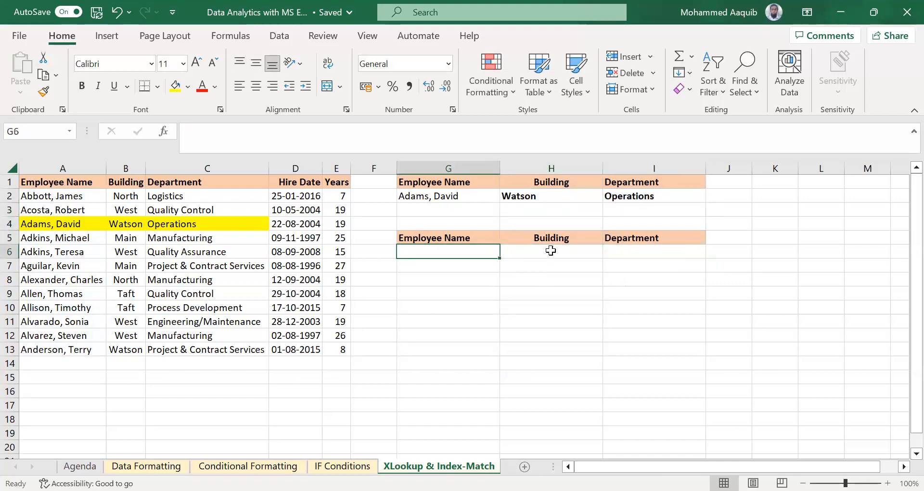
type("=")
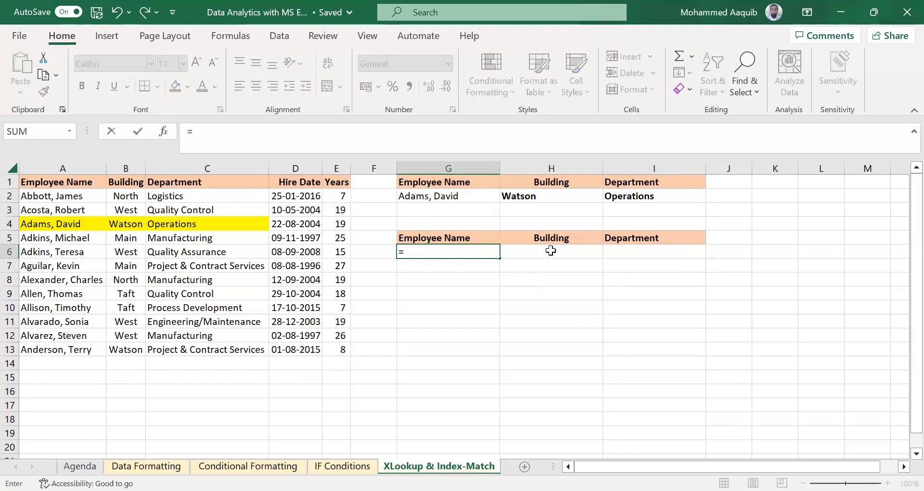
type("INDEX(")
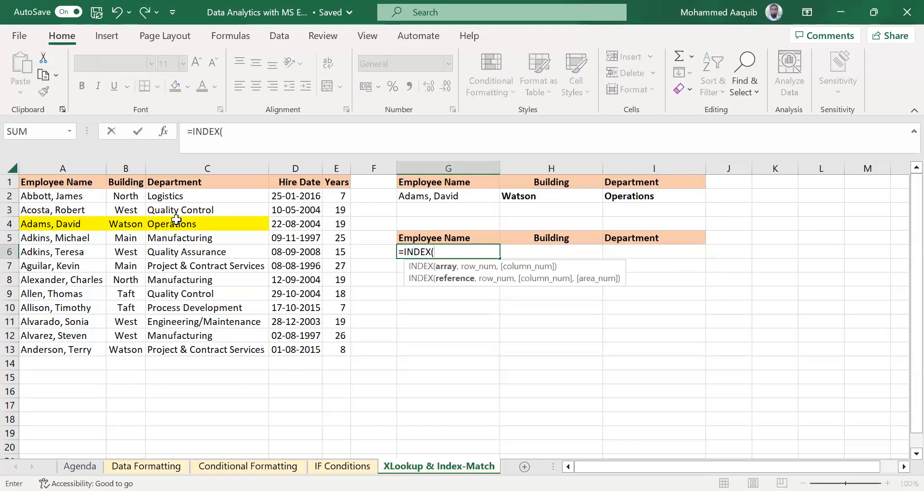
left_click(77, 195)
key("ctrl+shift+Down")
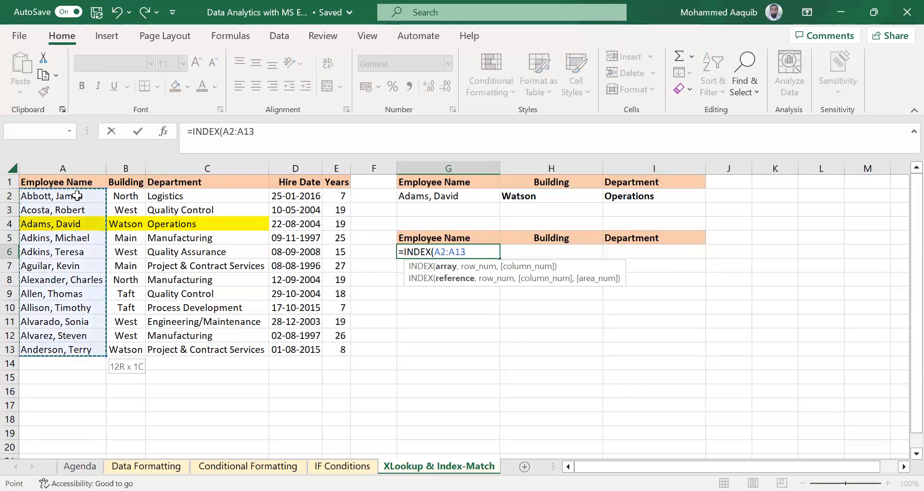
type(",MATCH(1,")
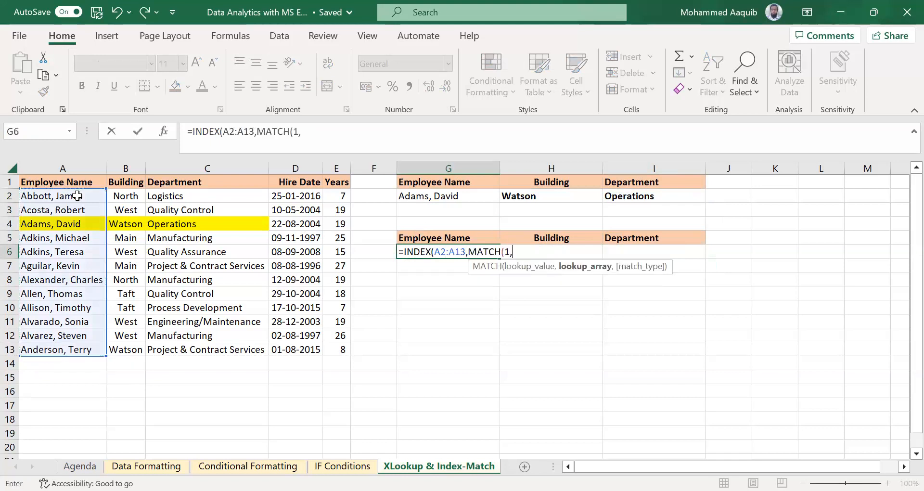
type("(")
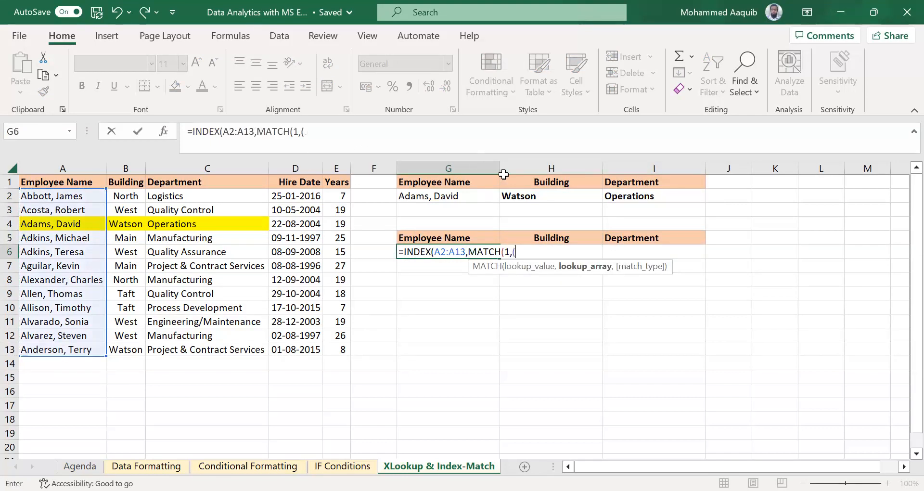
Add the building criterion (H2=B2:B13) to the MATCH lookup array, followed by a multiplication sign
left_click(517, 195)
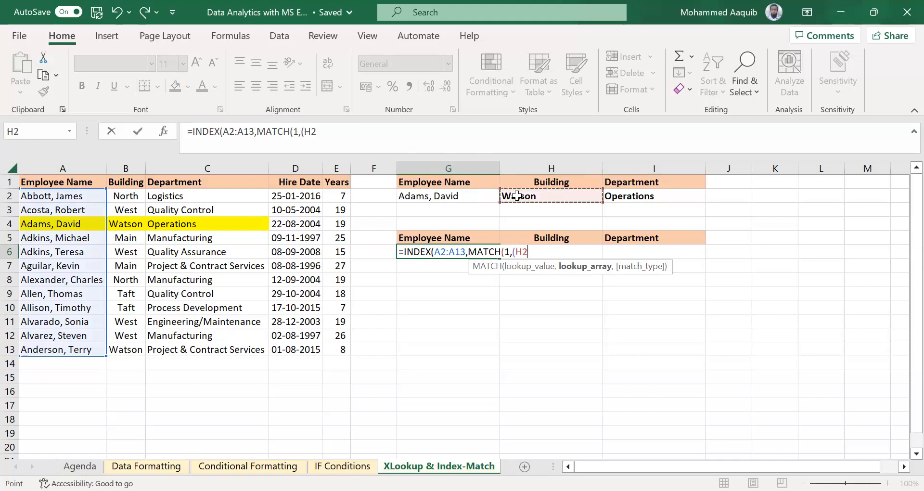
type("=")
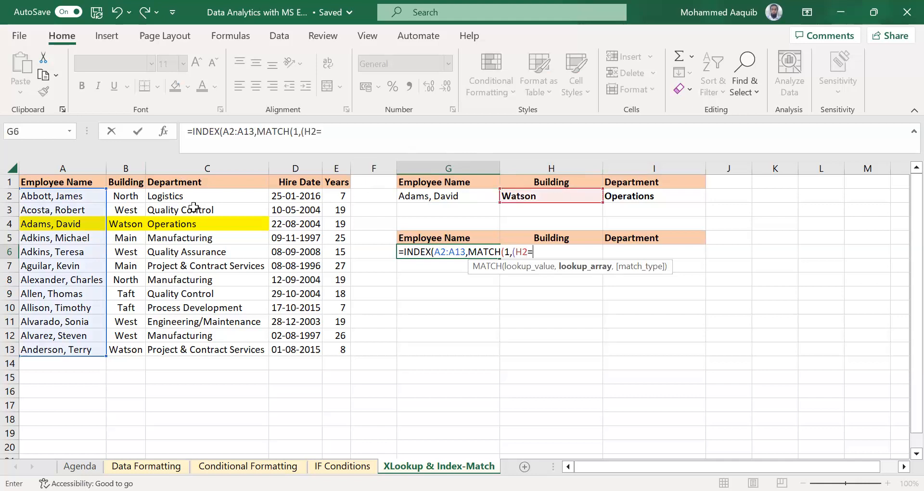
left_click(132, 195)
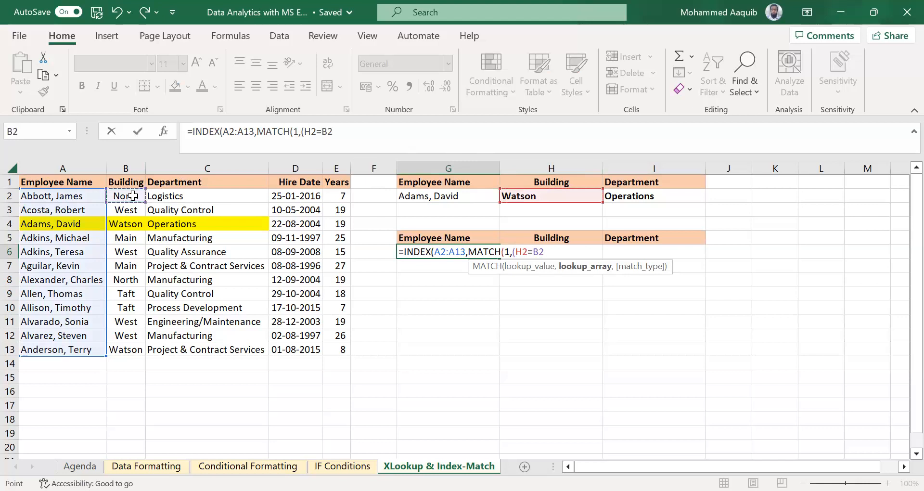
key("ctrl+shift+Down")
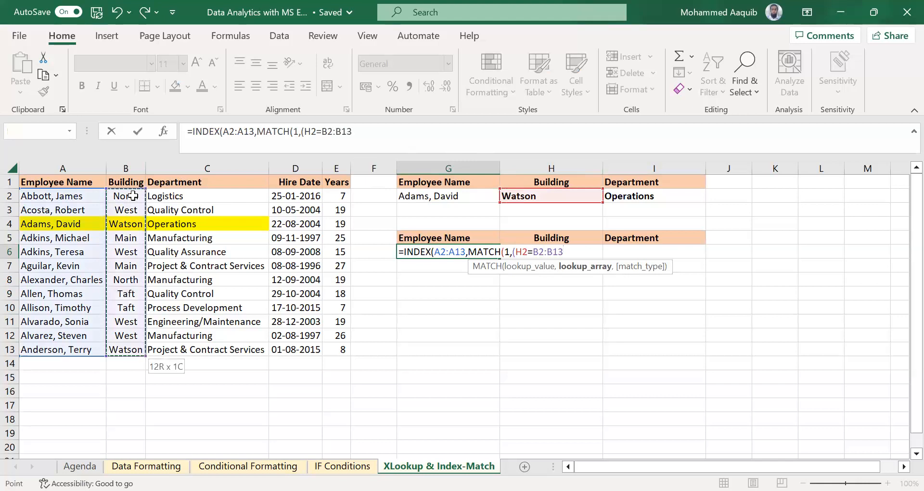
type(")*")
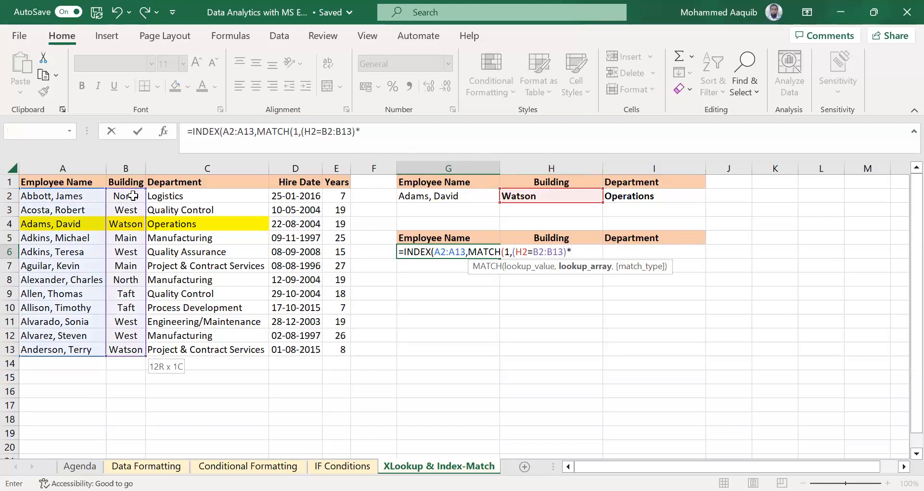
Add the department criterion (I2=C2:C13) and match type 0, and complete the INDEX-MATCH formula in G6
type("(")
left_click(627, 195)
type("=")
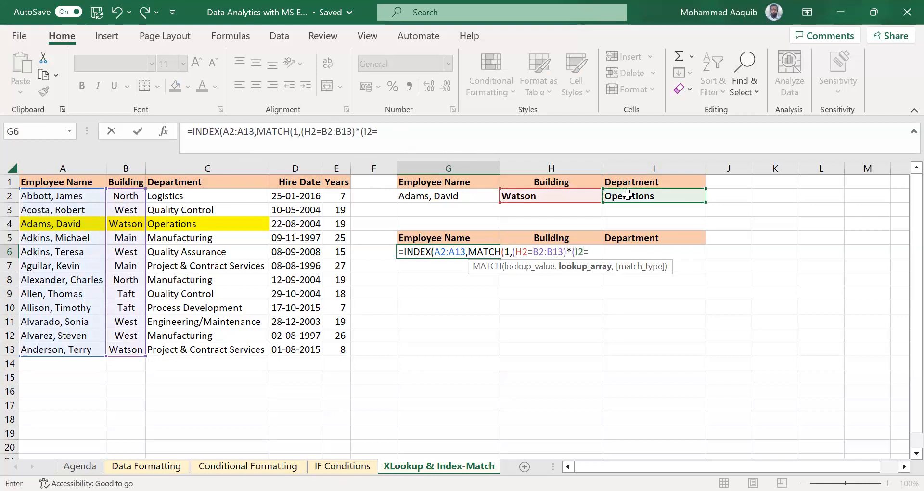
left_click(199, 197)
key("ctrl+shift+Down")
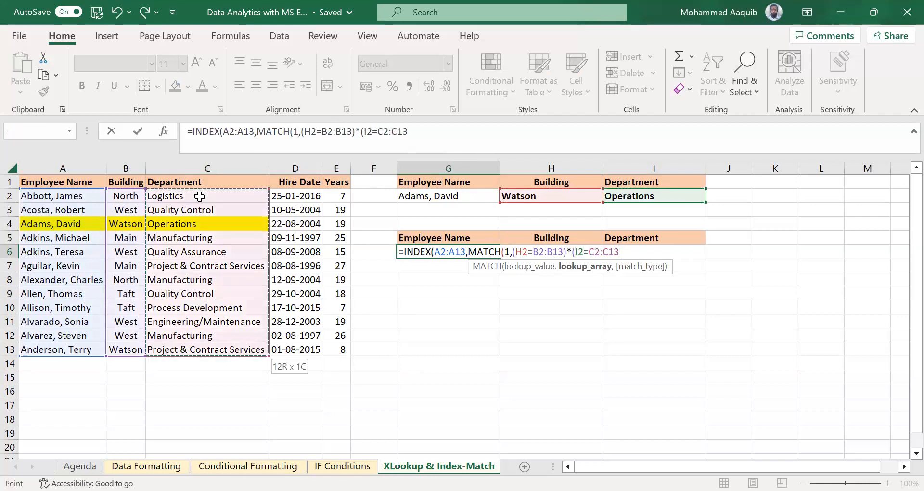
type(")")
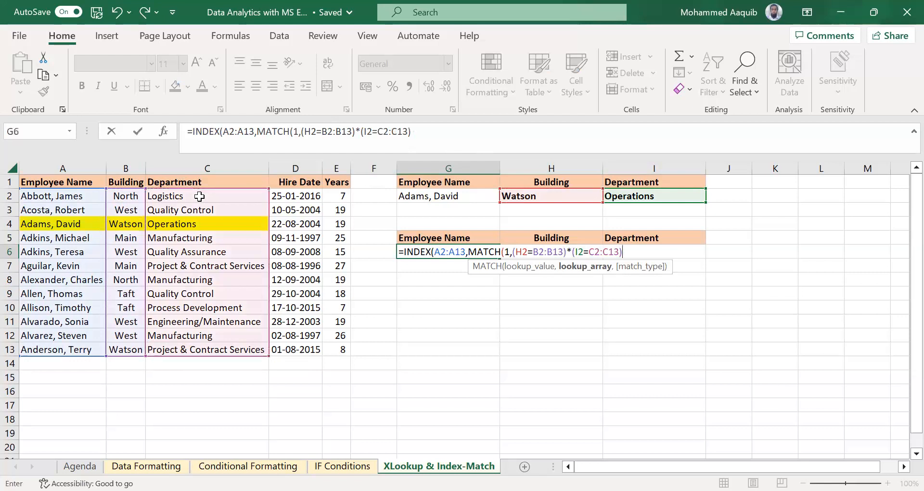
type(",0")
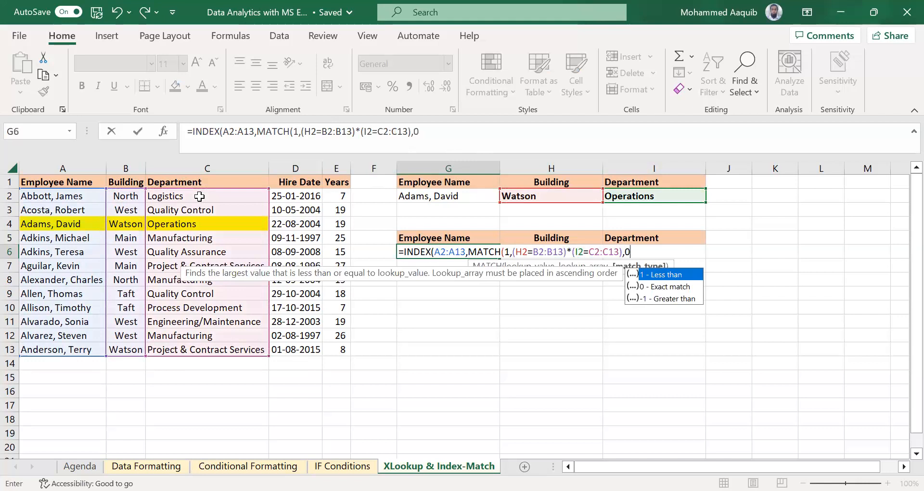
type(")")
key("Return")
key("Up")
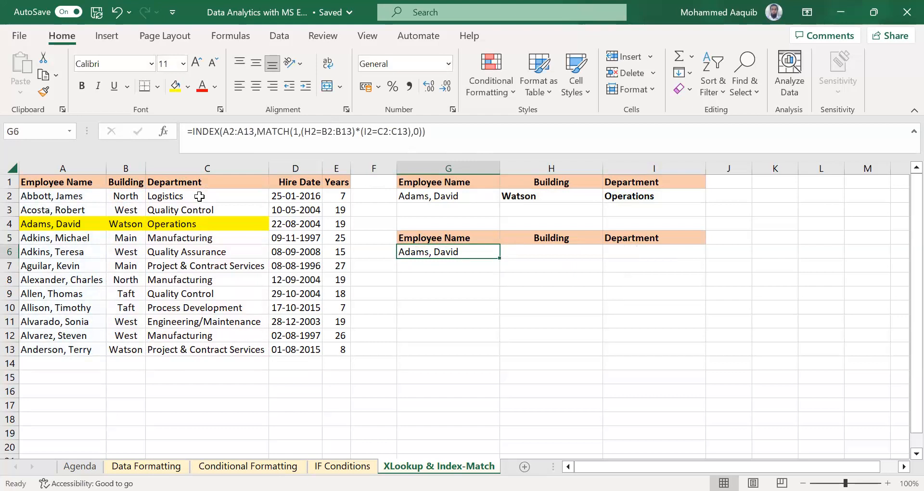
Compare the result in G6 with the employee name in G2 and the building lookup in H2
key("Up")
key("Up")
key("Up")
key("Up")
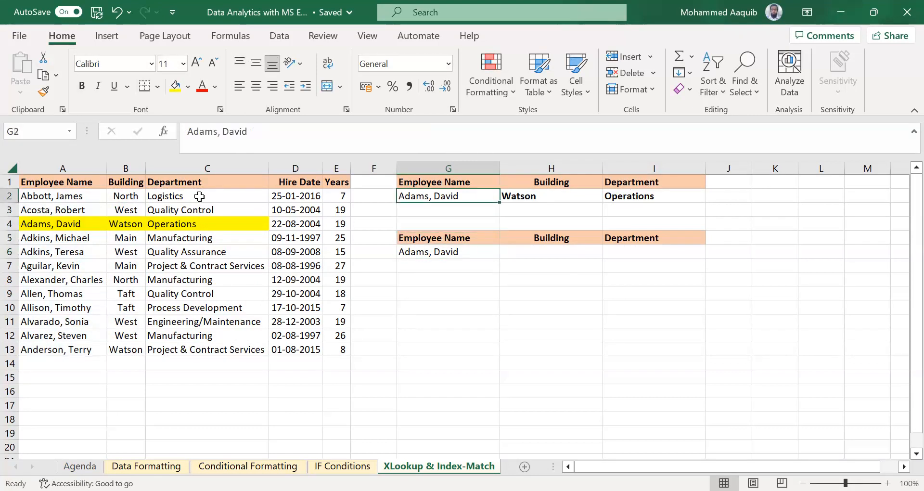
key("Right")
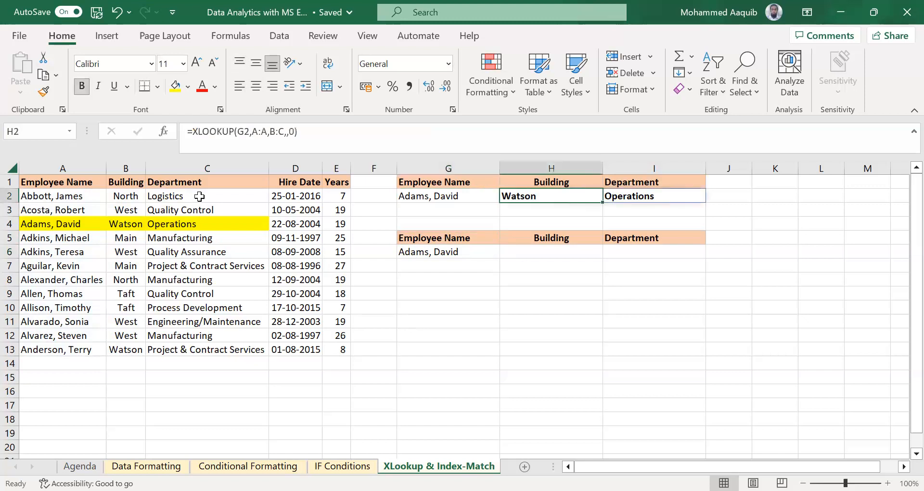
Copy West and Quality Assurance from B6:C6 over the building and department criteria in H2:I2
key("Left")
key("Left")
key("Left")
key("Left")
key("Left")
key("Down")
key("Down")
key("Down")
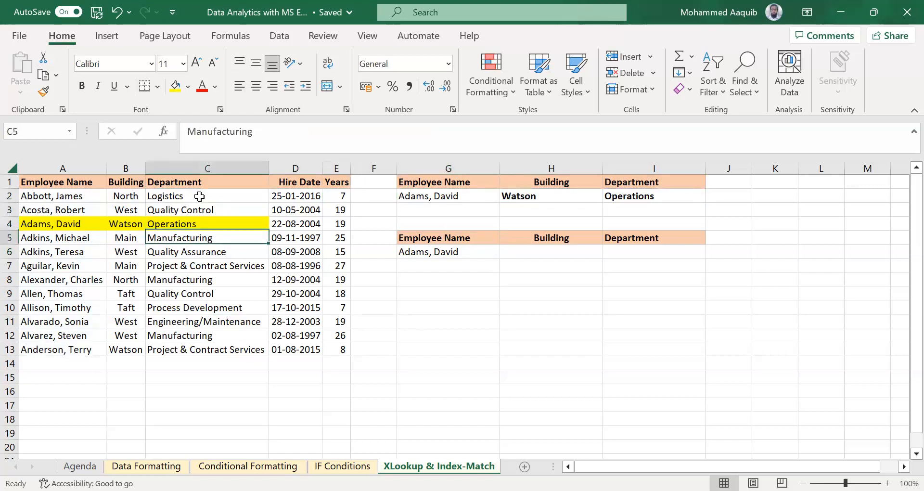
key("Left")
key("Down")
key("shift+Right")
key("ctrl+c")
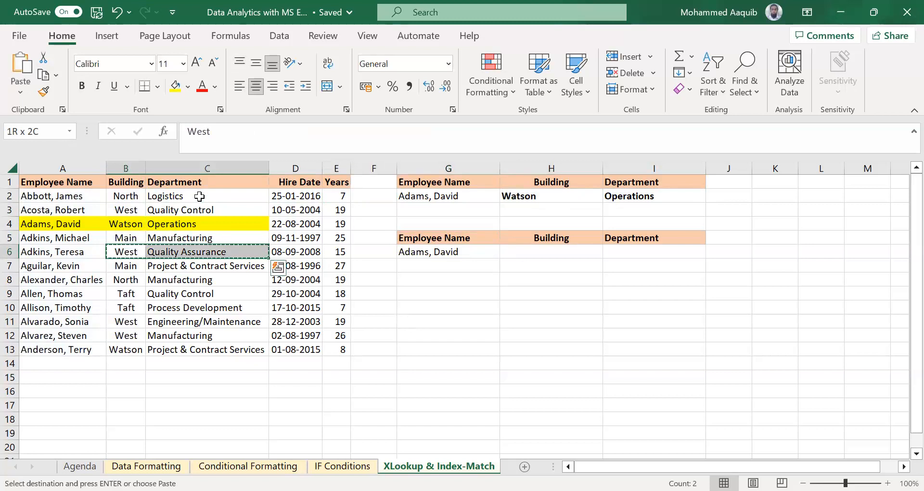
key("Right")
key("Right")
key("Right")
key("Right")
key("Right")
key("Right")
key("Right")
key("Right")
key("Right")
key("Up")
key("Left")
key("Left")
key("Left")
key("Up")
key("Up")
key("Up")
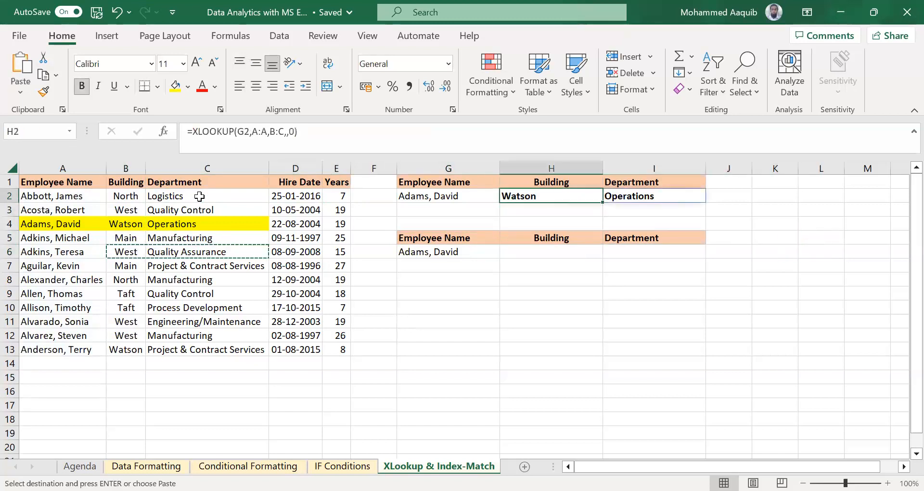
key("ctrl+v")
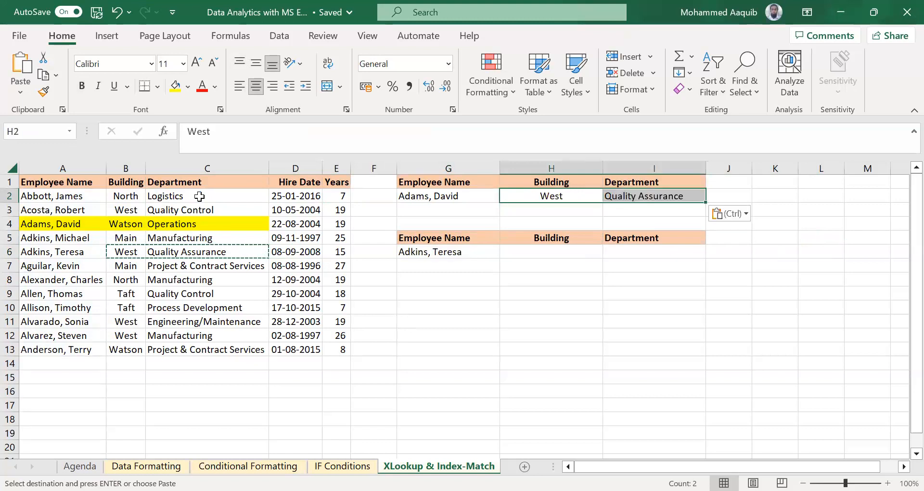
Check the INDEX-MATCH result in G6 against the employee name in source cell A6
key("Down")
key("Down")
key("Down")
key("Down")
key("Left")
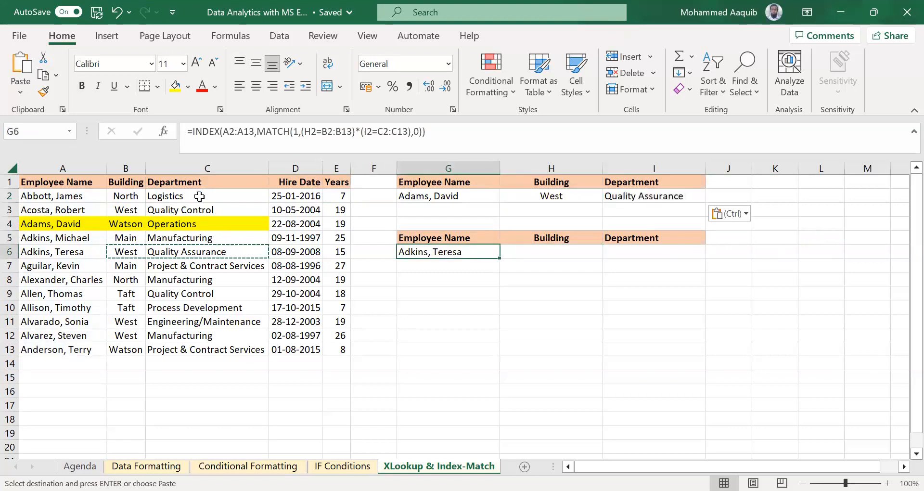
key("Left")
key("Home")
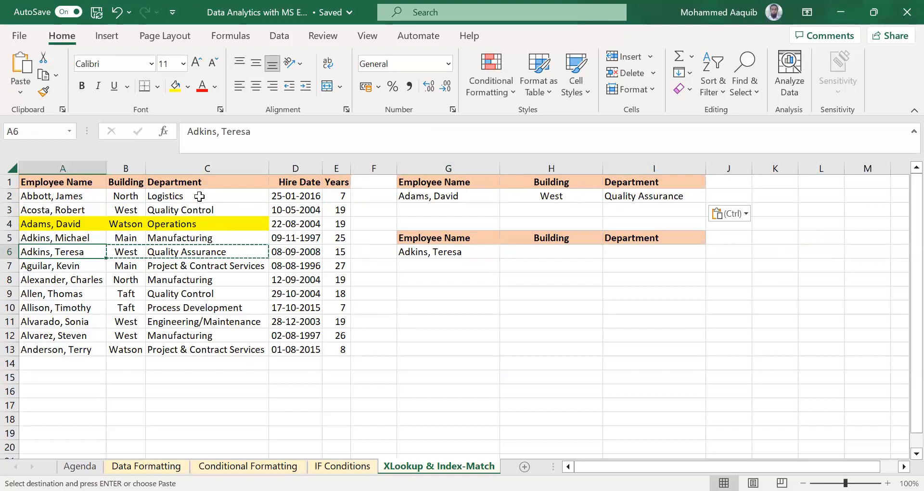
Cancel the pending copy and review the criteria in H2:I2, the employee name in G2 and the INDEX-MATCH formula in G6
key("Escape")
key("Right")
key("Up")
key("Up")
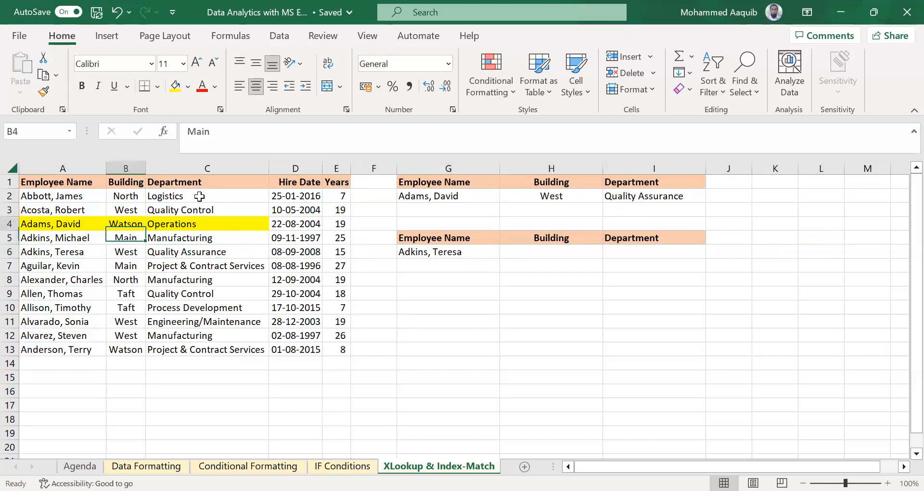
left_click(553, 193)
key("Right")
key("Right")
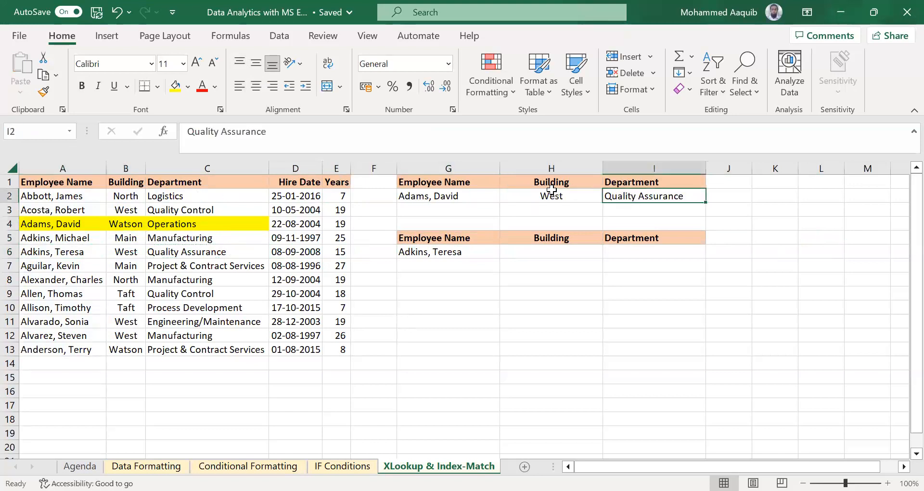
key("Left")
key("Left")
key("Left")
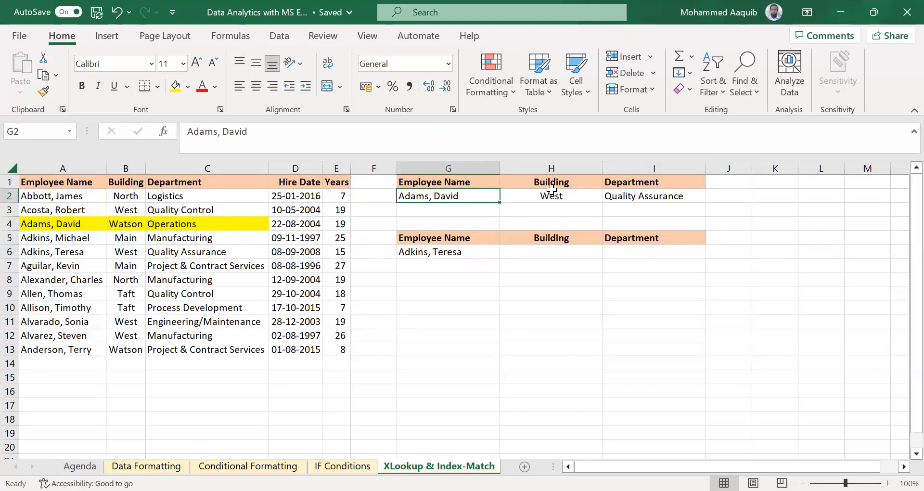
key("Down")
key("Down")
key("Down")
key("Down")
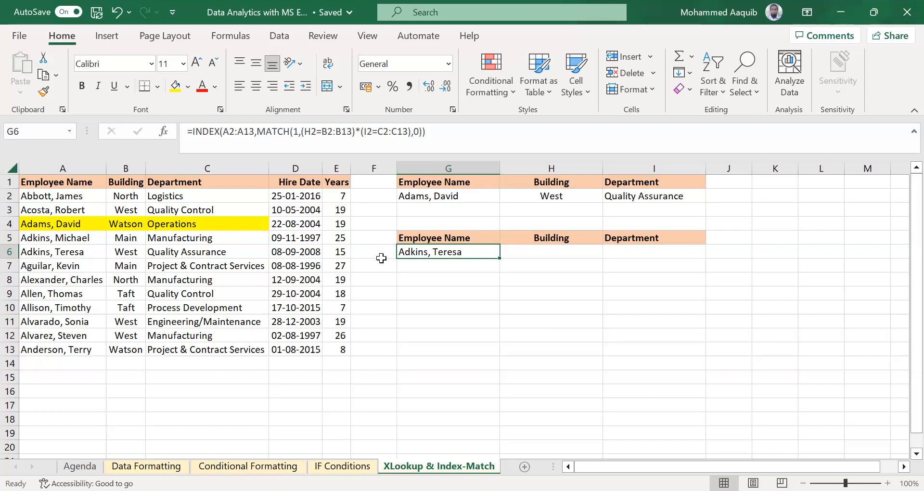
Review the session topics on the Agenda sheet and return to the XLookup & Index-Match sheet
left_click(460, 309)
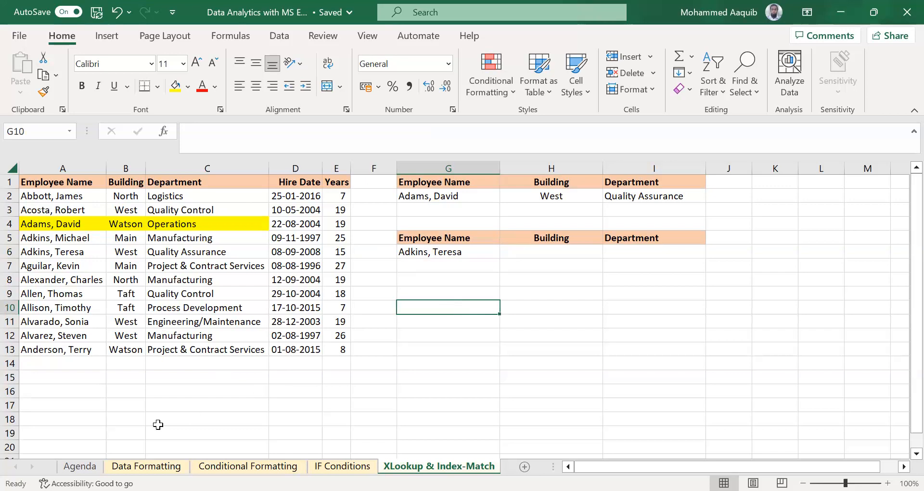
left_click(81, 466)
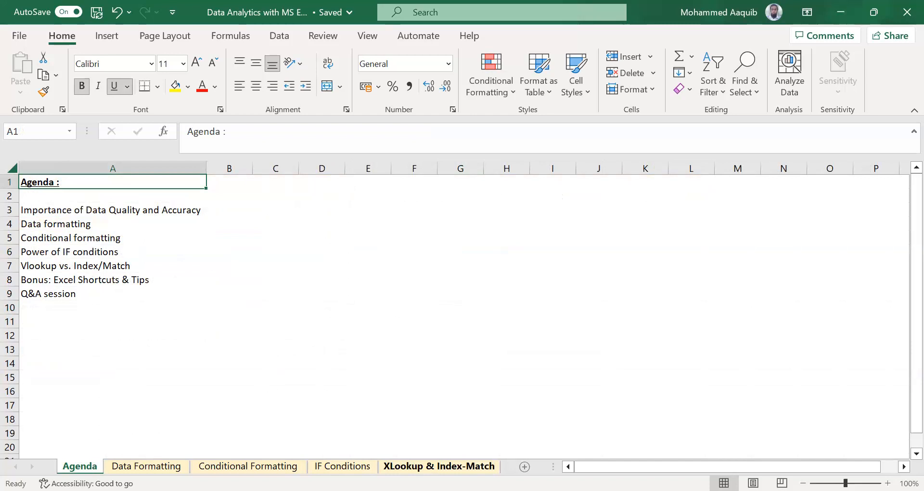
left_click(439, 466)
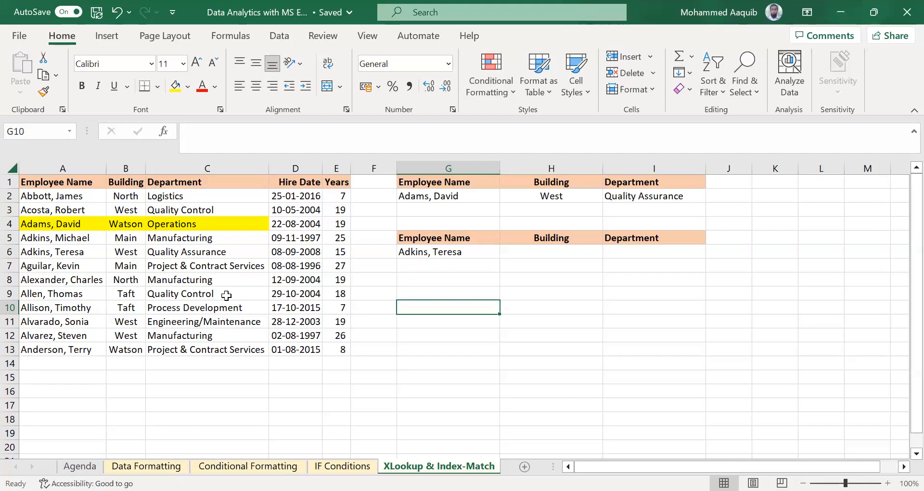
key("Up")
key("Up")
type("=")
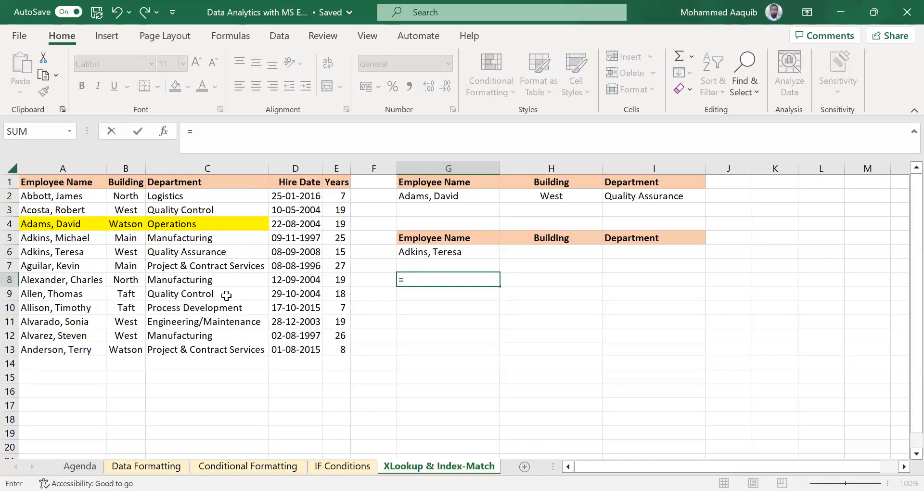
type("FILTER(")
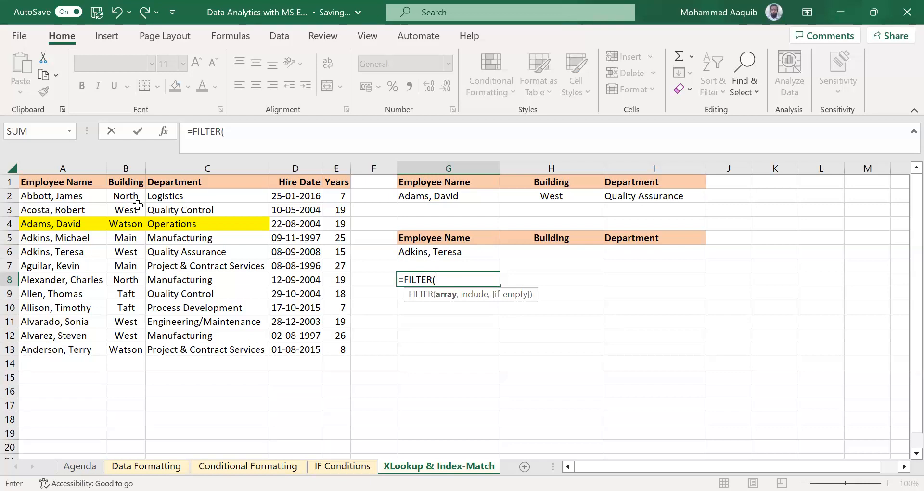
key("Escape")
key("Down")
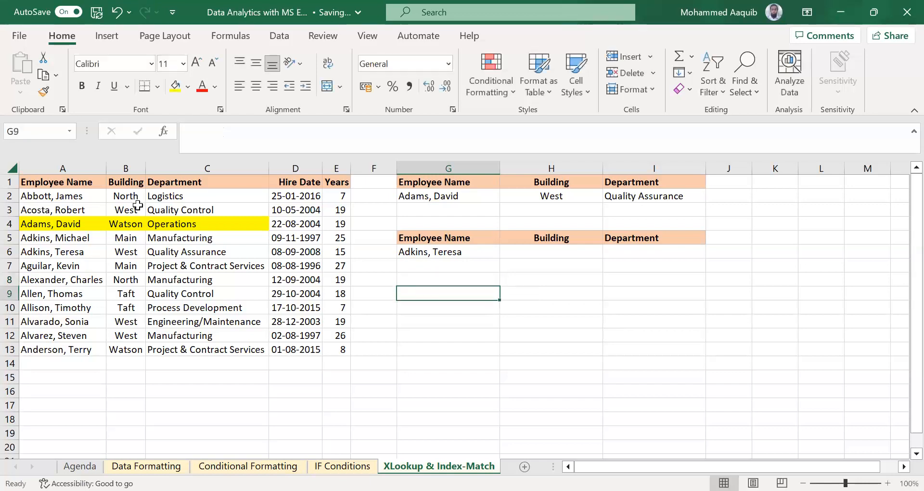
Open the Agenda sheet to review the session topics
key("Up")
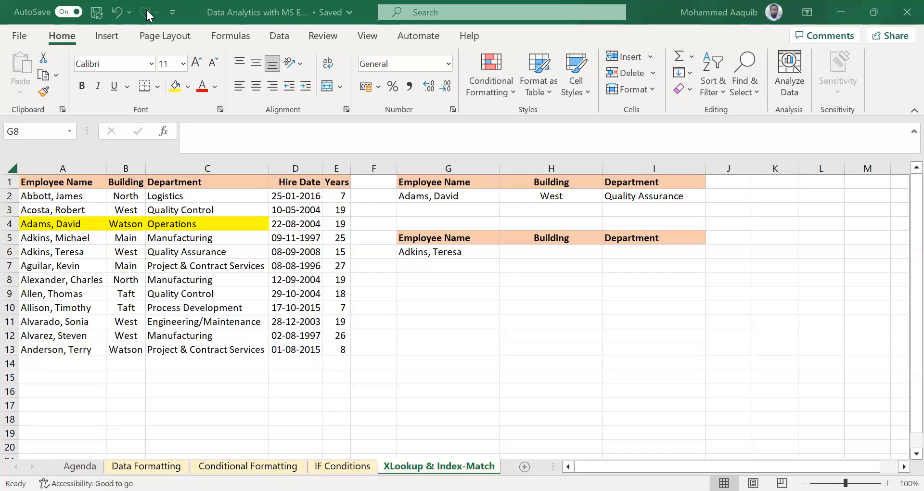
left_click(91, 466)
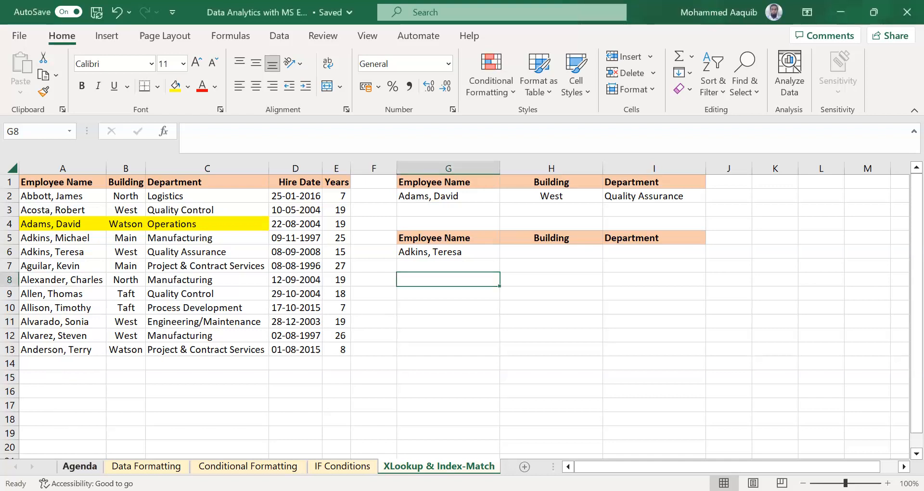